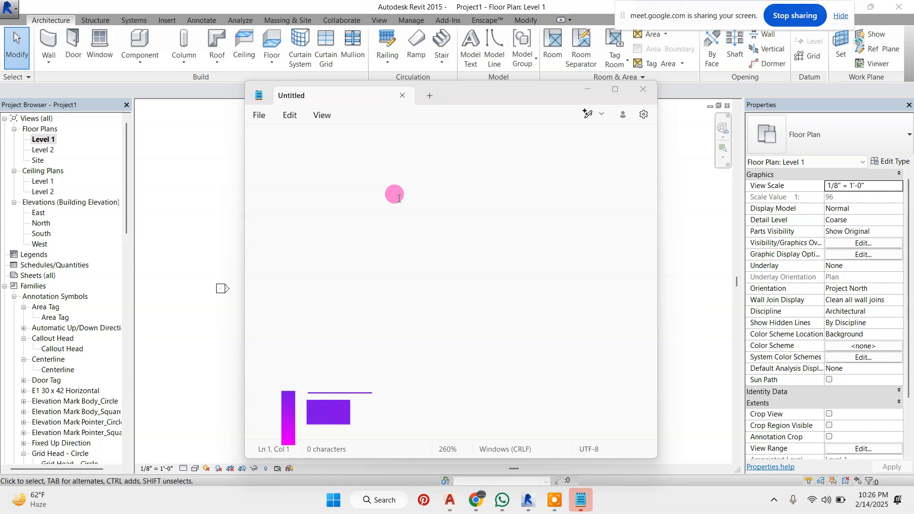
Write the note "wall editing ---" in the blank text file and put the notes window away to return to Revit
{"action": "type", "text": "wall"}
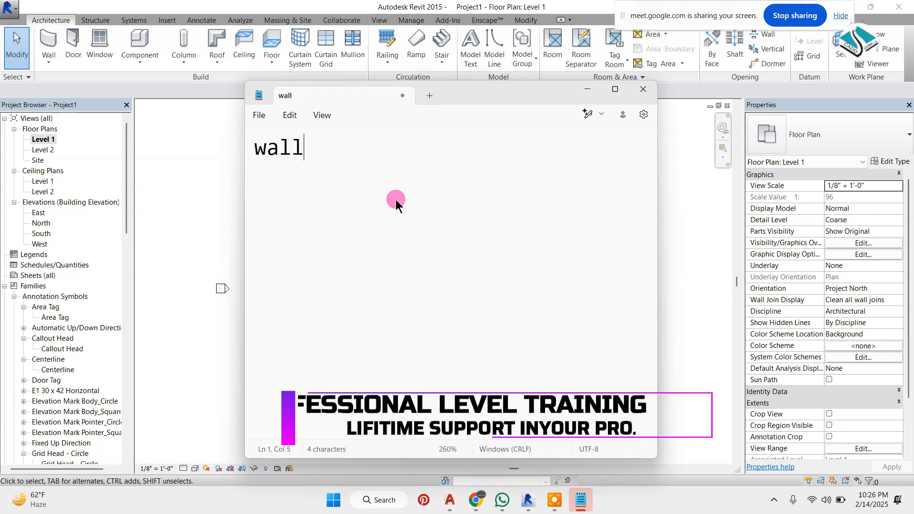
{"action": "type", "text": " editing "}
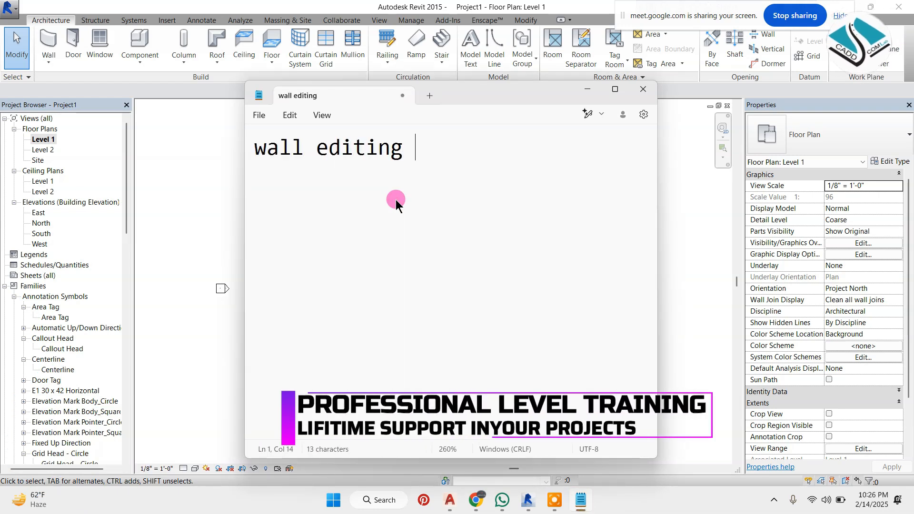
{"action": "type", "text": "---"}
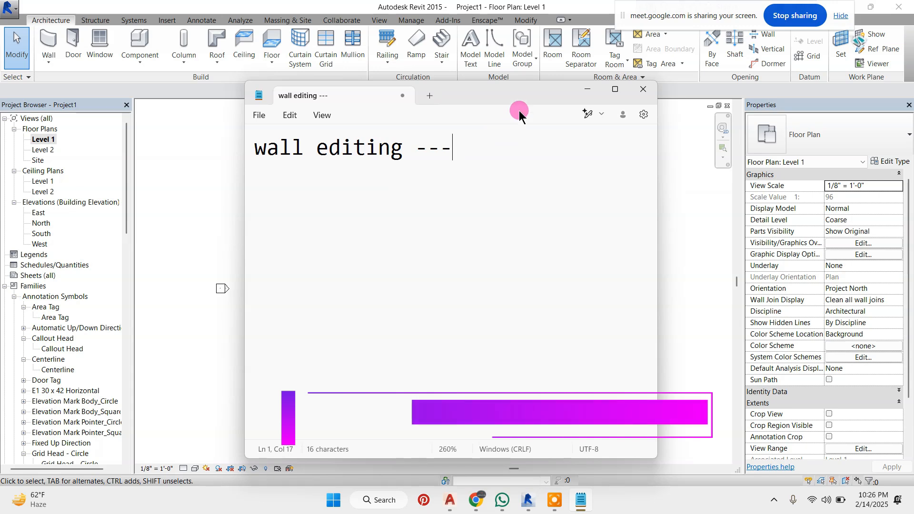
{"action": "left_click", "coordinate": [589, 89]}
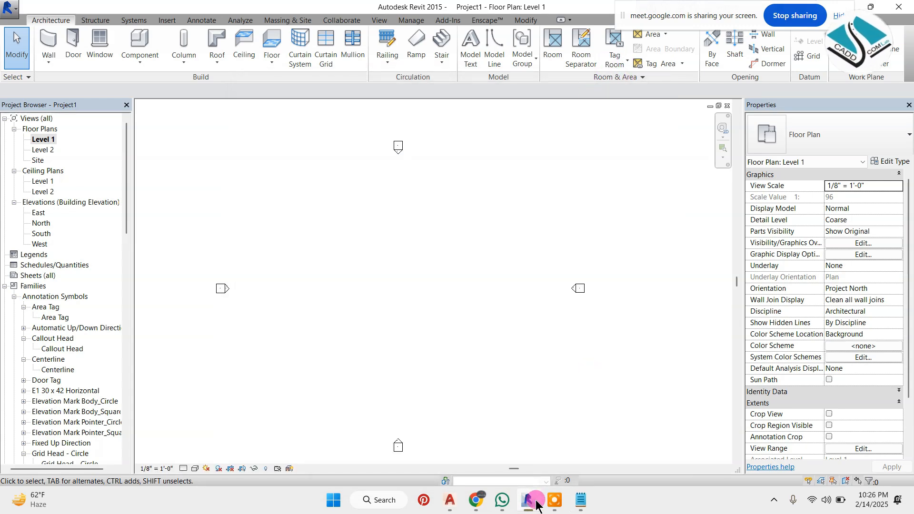
{"action": "left_click", "coordinate": [552, 499]}
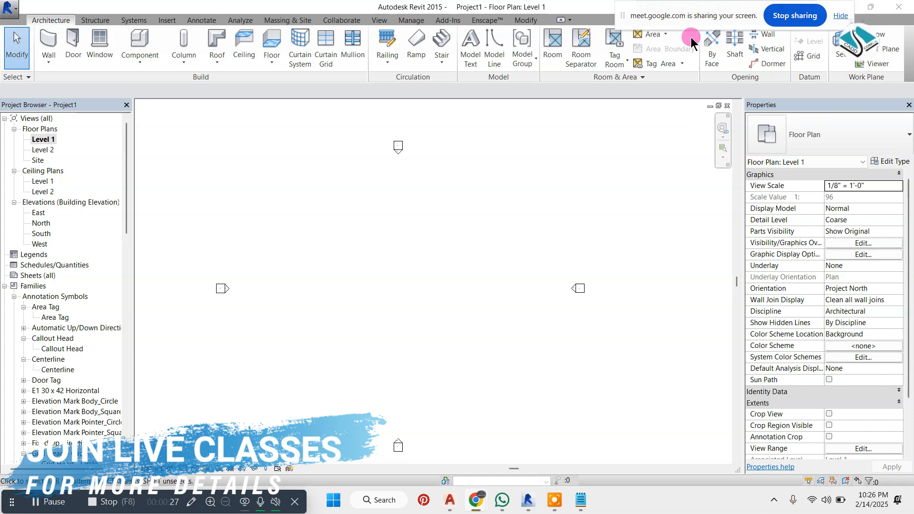
{"action": "left_click_drag", "start_coordinate": [690, 37], "coordinate": [799, 465]}
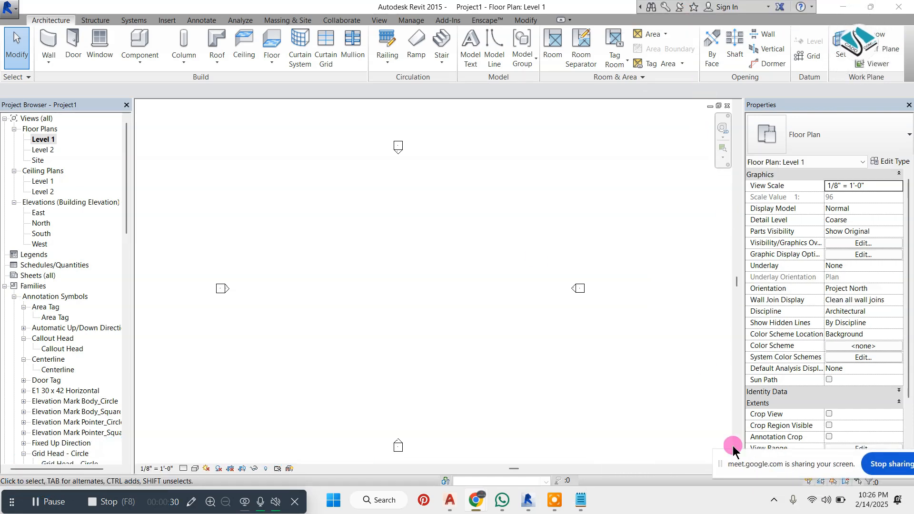
Draw a straight horizontal Generic - 8" wall about 33' long in the Level 1 floor plan
{"action": "left_click", "coordinate": [50, 35]}
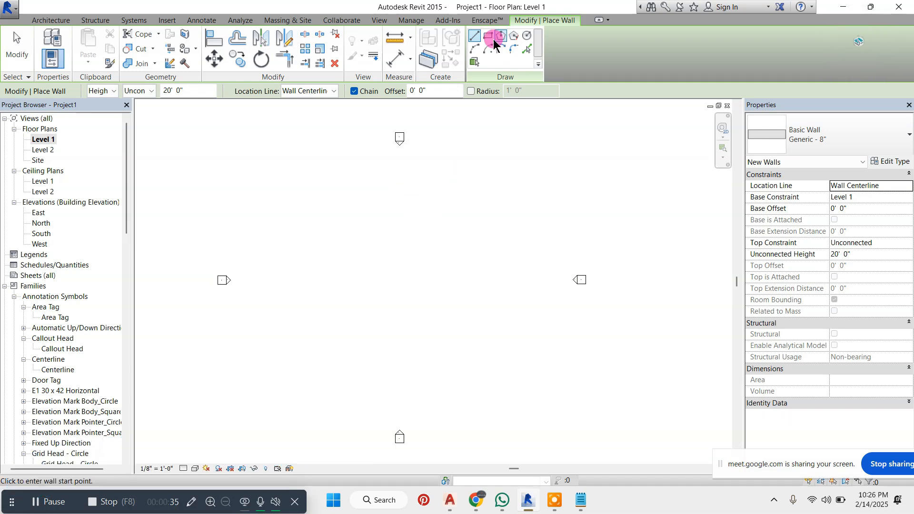
{"action": "scroll", "coordinate": [372, 269], "scroll_direction": "up", "scroll_amount": 1}
{"action": "left_click", "coordinate": [373, 249]}
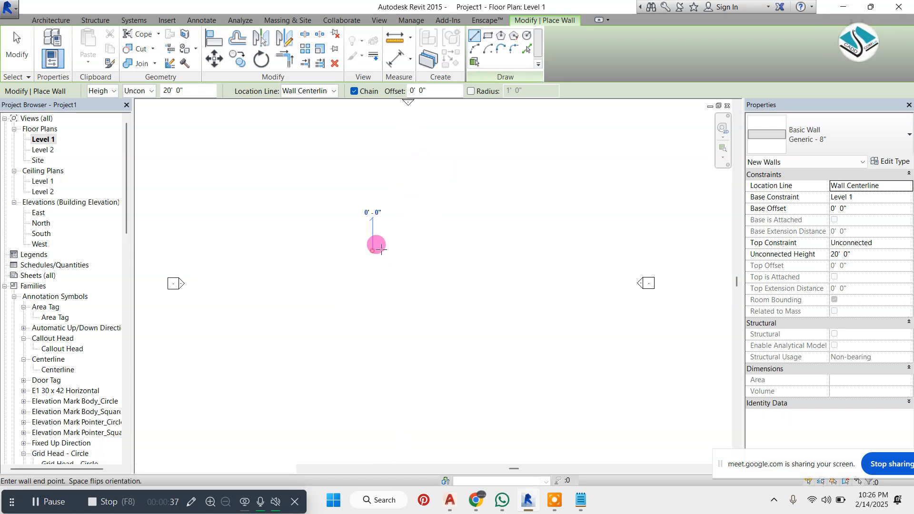
{"action": "left_click", "coordinate": [467, 249]}
{"action": "scroll", "coordinate": [419, 257], "scroll_direction": "up", "scroll_amount": 3}
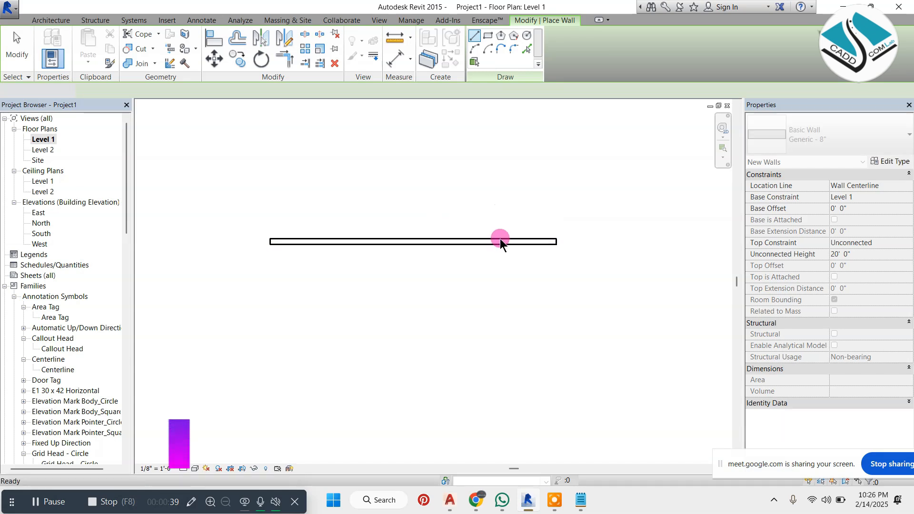
{"action": "key", "text": "Escape"}
{"action": "key", "text": "Escape"}
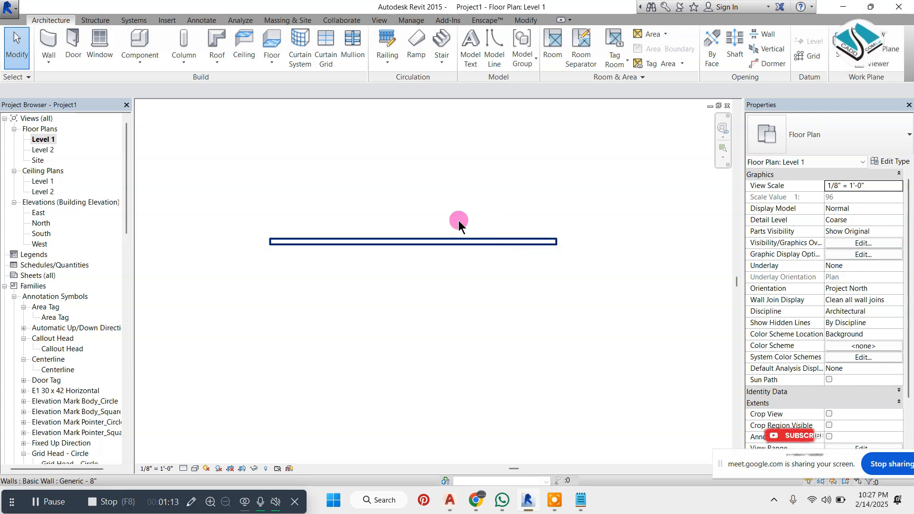
Switch from the Level 1 plan to the South building elevation
{"action": "left_click", "coordinate": [447, 242]}
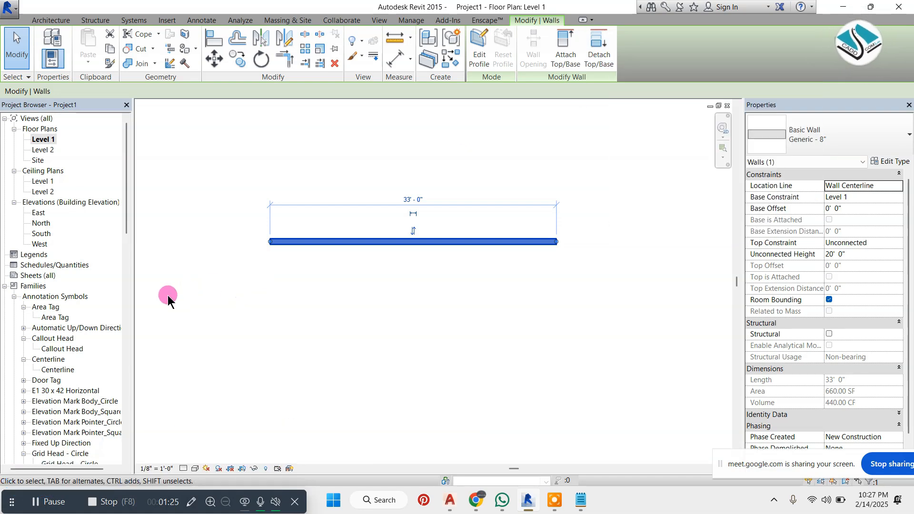
{"action": "left_click", "coordinate": [10, 287]}
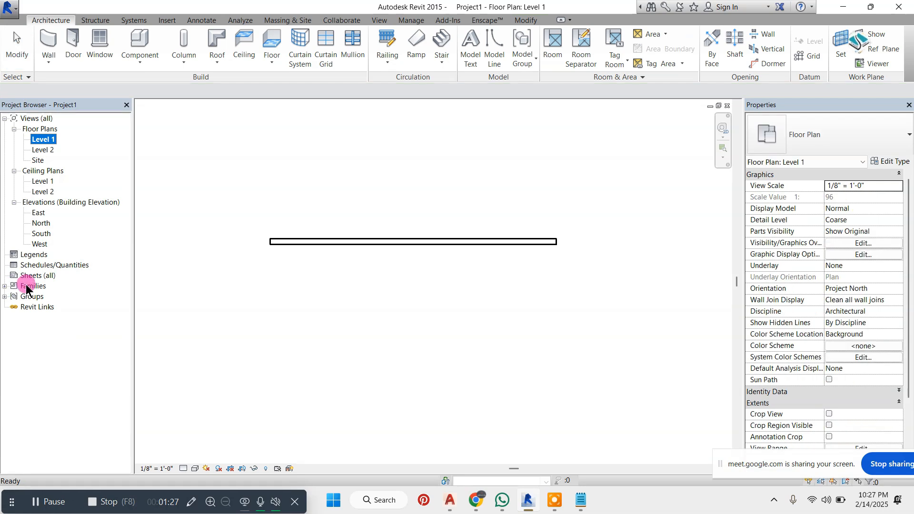
{"action": "left_click", "coordinate": [41, 224]}
{"action": "double_click", "coordinate": [41, 233]}
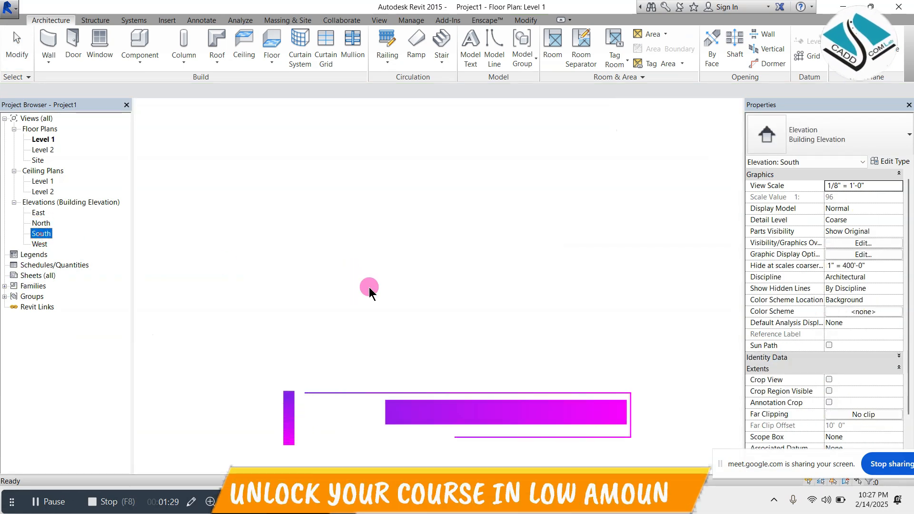
Lower the wall's top edge to the Level 2 line so that its height is 10'
{"action": "left_click", "coordinate": [522, 321]}
{"action": "scroll", "coordinate": [521, 320], "scroll_direction": "up", "scroll_amount": 1}
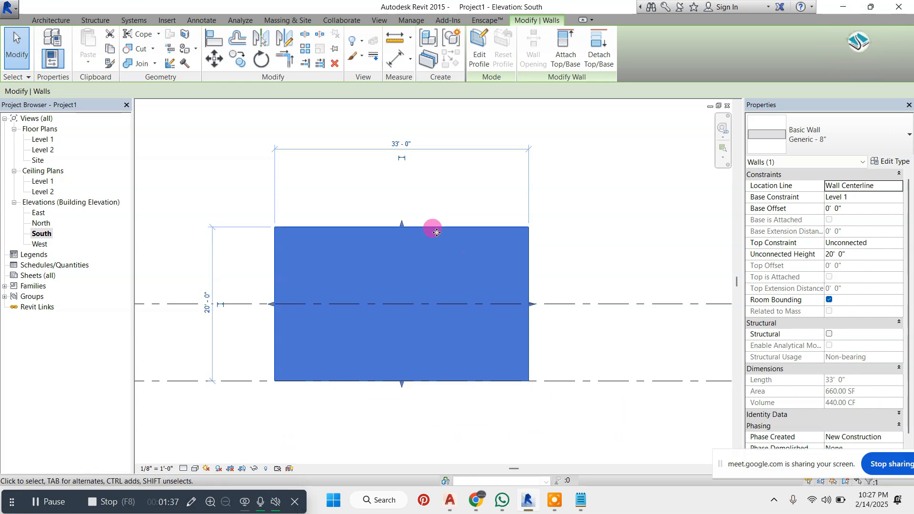
{"action": "left_click_drag", "start_coordinate": [401, 228], "coordinate": [401, 304]}
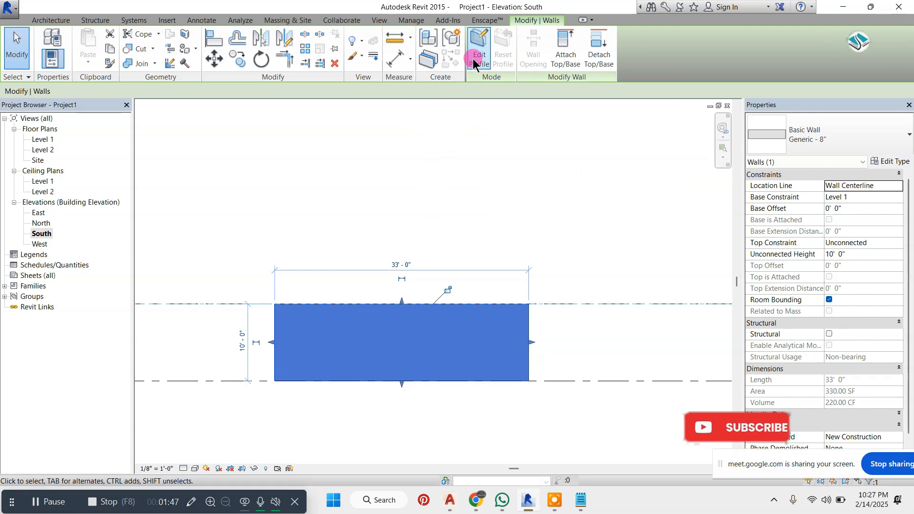
Open the wall's profile for editing in the South elevation
{"action": "left_click", "coordinate": [359, 293]}
{"action": "left_click", "coordinate": [399, 340]}
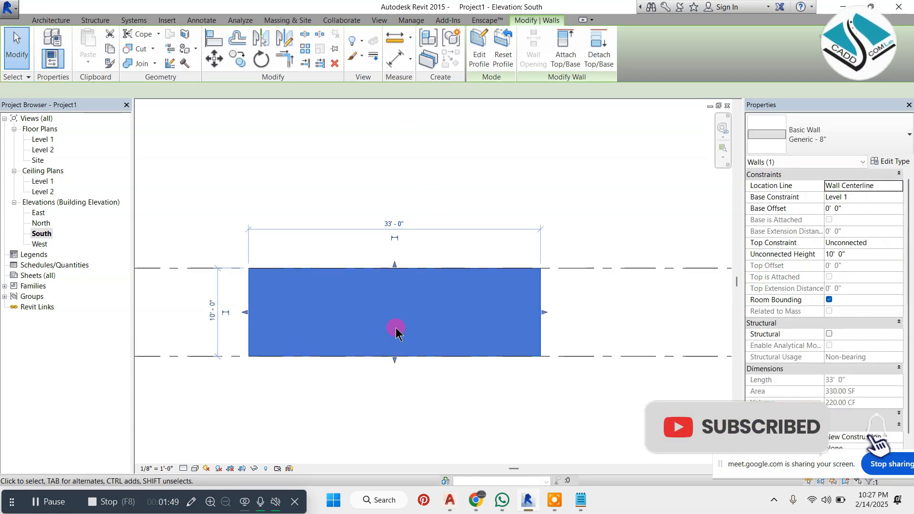
{"action": "scroll", "coordinate": [399, 329], "scroll_direction": "up", "scroll_amount": 2}
{"action": "left_click", "coordinate": [504, 123]}
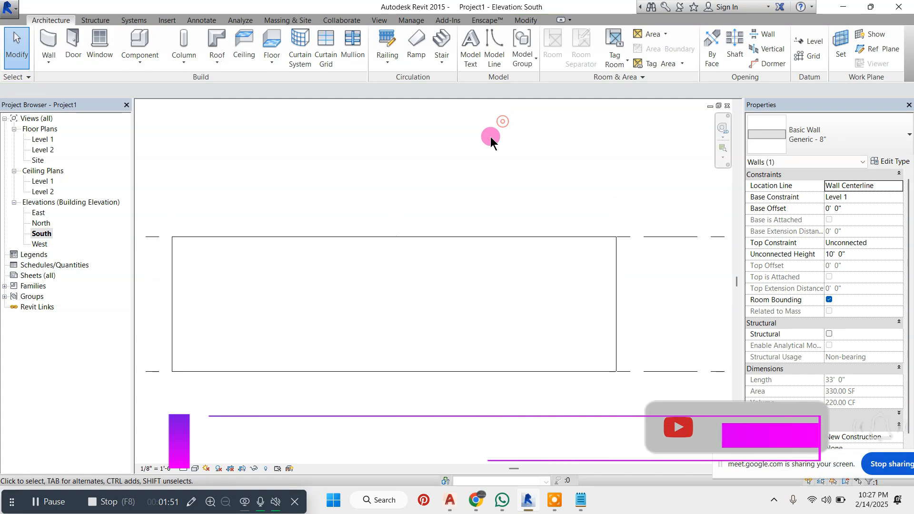
{"action": "left_click", "coordinate": [470, 232]}
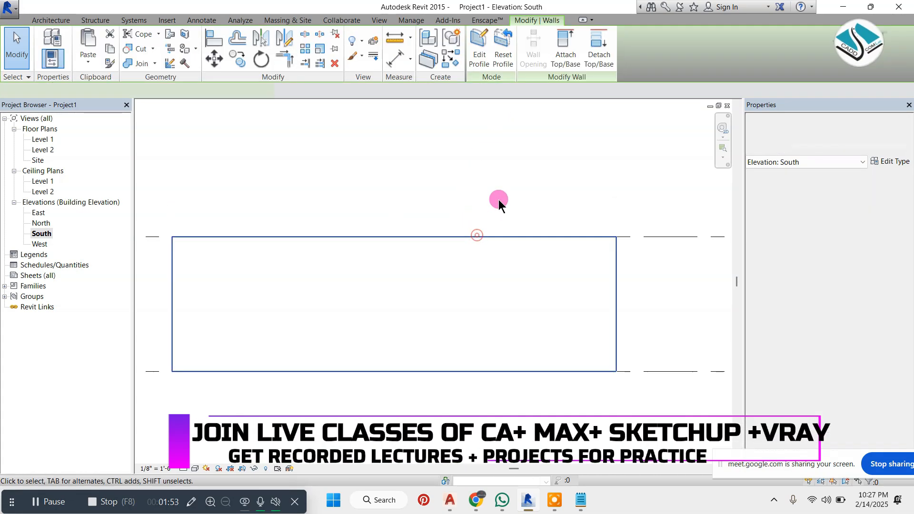
{"action": "left_click", "coordinate": [484, 60]}
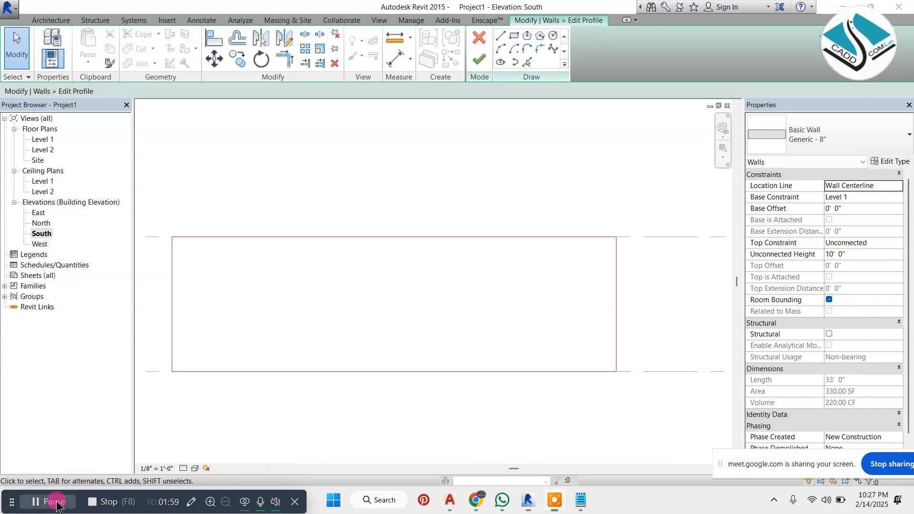
{"action": "left_click", "coordinate": [286, 293]}
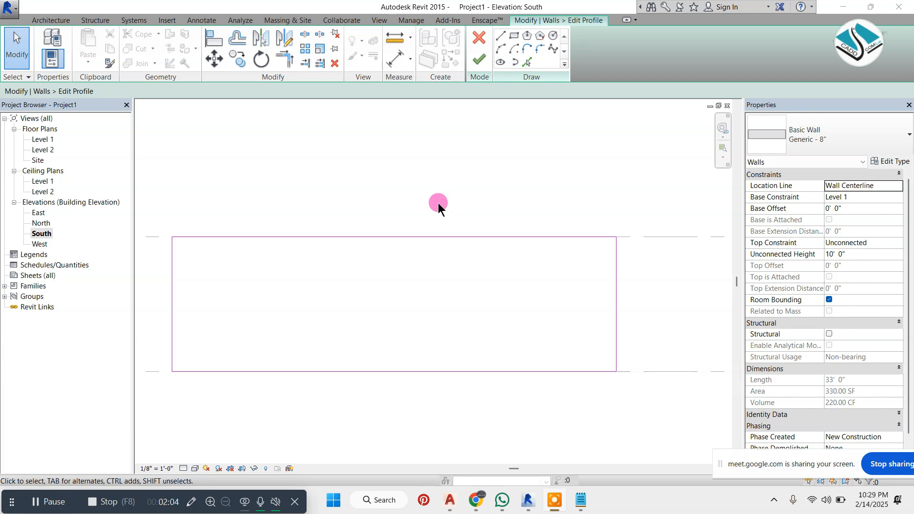
Sketch a rectangular opening about 13' wide and 9' high near the left end of the wall profile
{"action": "scroll", "coordinate": [408, 188], "scroll_direction": "down", "scroll_amount": 4}
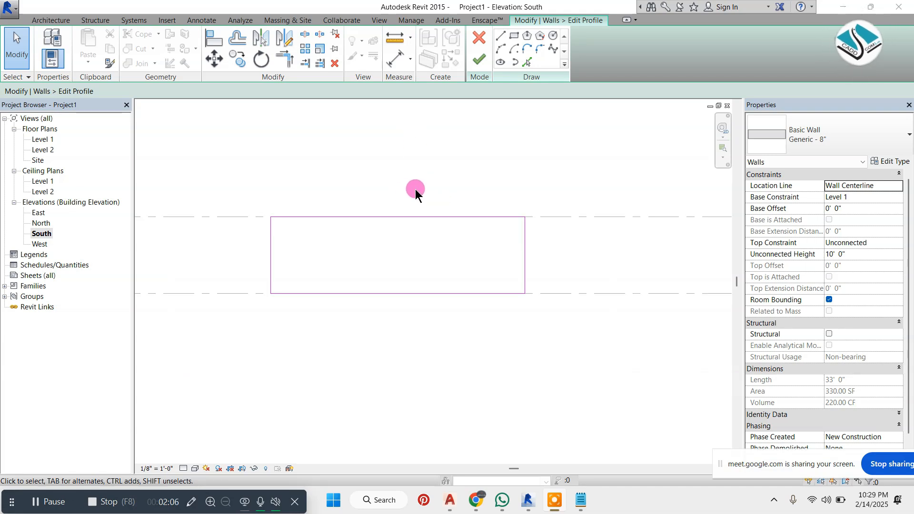
{"action": "scroll", "coordinate": [377, 211], "scroll_direction": "up", "scroll_amount": 4}
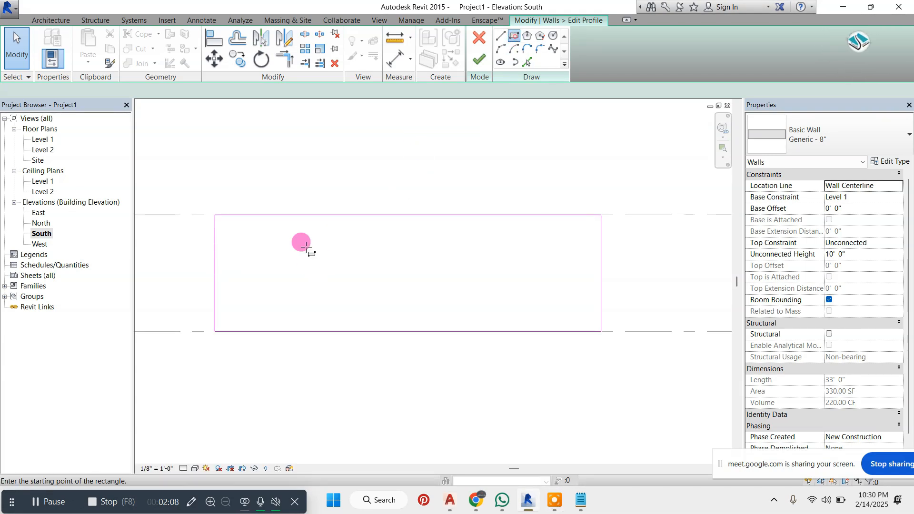
{"action": "scroll", "coordinate": [199, 200], "scroll_direction": "up", "scroll_amount": 2}
{"action": "left_click", "coordinate": [198, 202]}
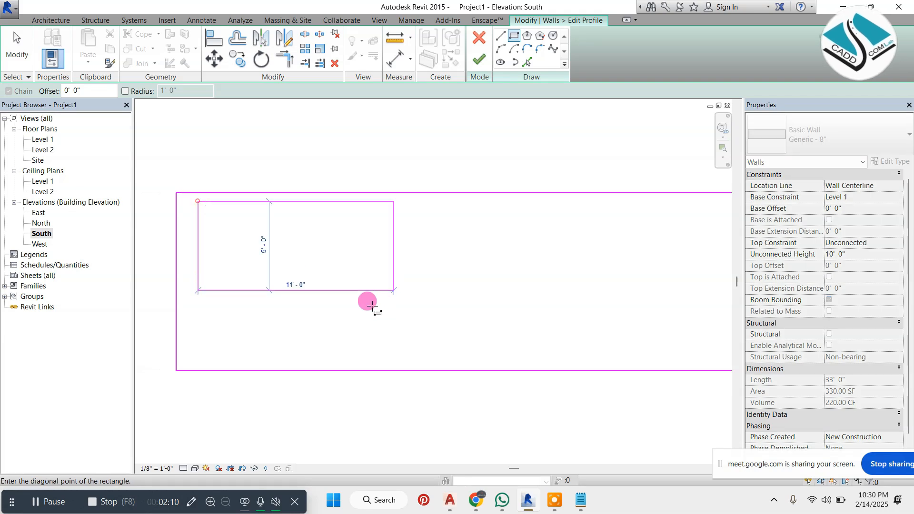
{"action": "left_click", "coordinate": [430, 360]}
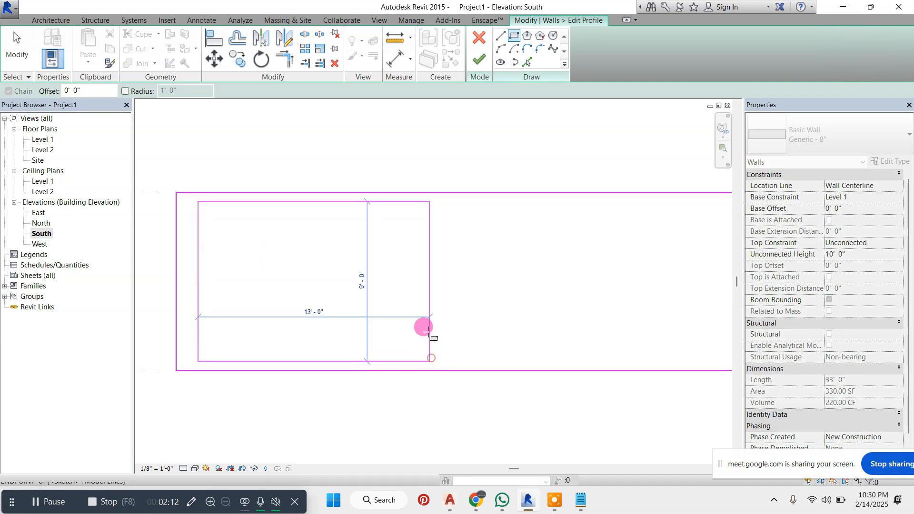
{"action": "double_click", "coordinate": [445, 200]}
{"action": "scroll", "coordinate": [321, 192], "scroll_direction": "down", "scroll_amount": 2}
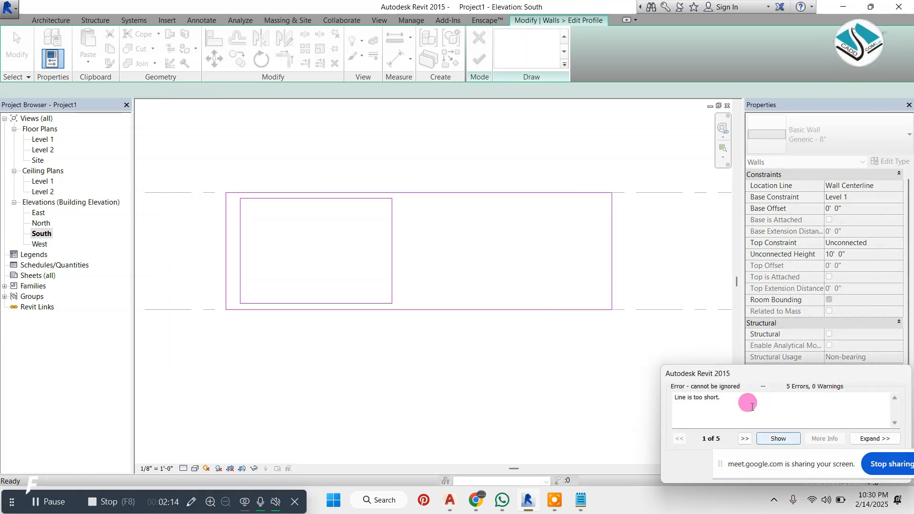
{"action": "left_click_drag", "start_coordinate": [753, 374], "coordinate": [572, 324]}
{"action": "left_click", "coordinate": [691, 417]}
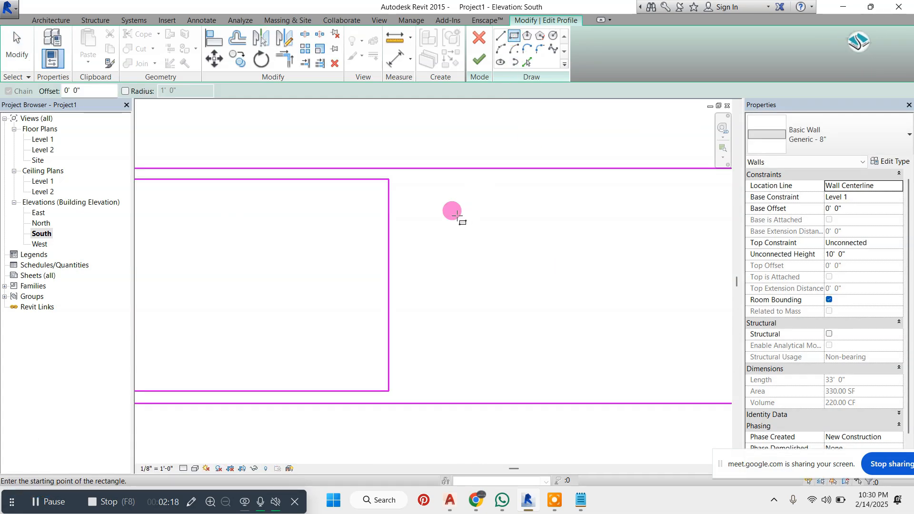
Sketch a second rectangular opening about 17' wide and 9' high beside the first and finish the wall profile
{"action": "left_click", "coordinate": [405, 179]}
{"action": "scroll", "coordinate": [449, 231], "scroll_direction": "down", "scroll_amount": 2}
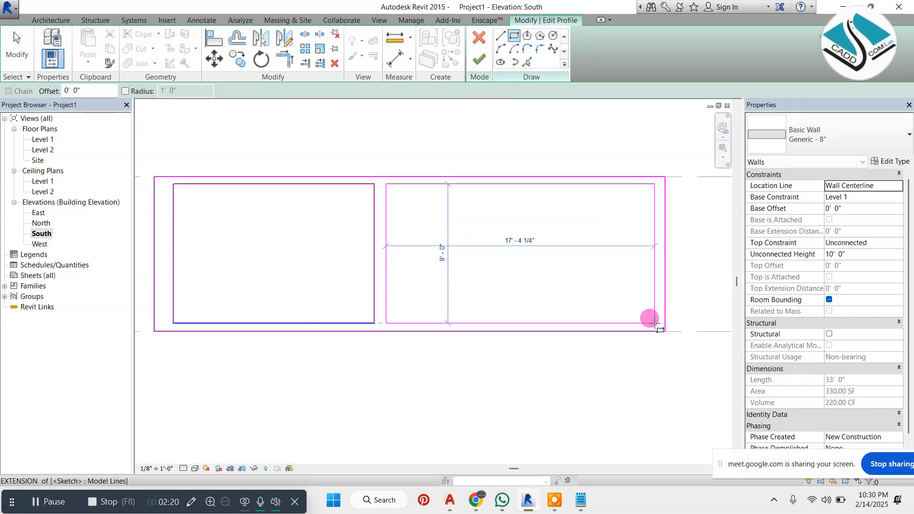
{"action": "left_click", "coordinate": [653, 324]}
{"action": "left_click", "coordinate": [480, 59]}
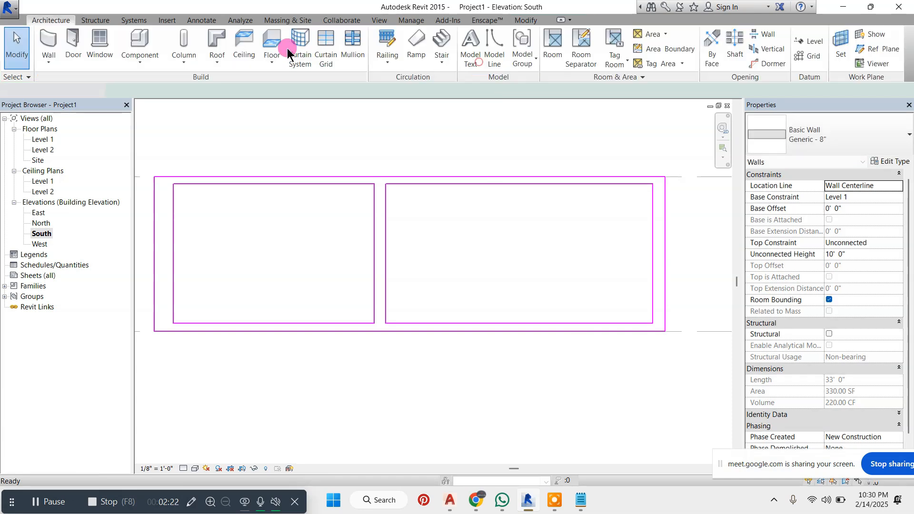
Display the wall in a shaded default 3D view and orbit it to see its front face
{"action": "left_click", "coordinate": [382, 24]}
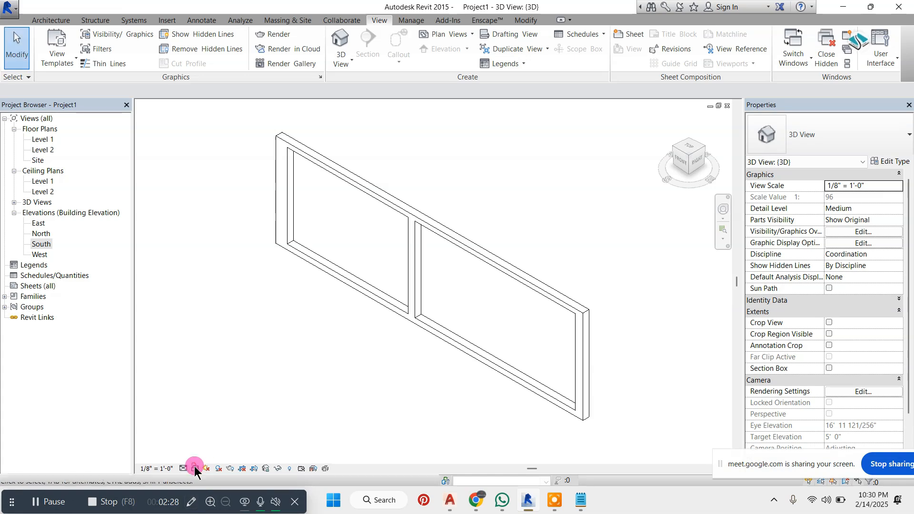
{"action": "left_click", "coordinate": [195, 469]}
{"action": "left_click", "coordinate": [233, 427]}
{"action": "mouse_move", "coordinate": [298, 392]}
{"action": "middle_mouse_down", "text": "shift"}
{"action": "mouse_move", "coordinate": [404, 327]}
{"action": "mouse_move", "coordinate": [416, 332]}
{"action": "middle_mouse_up", "text": "shift"}
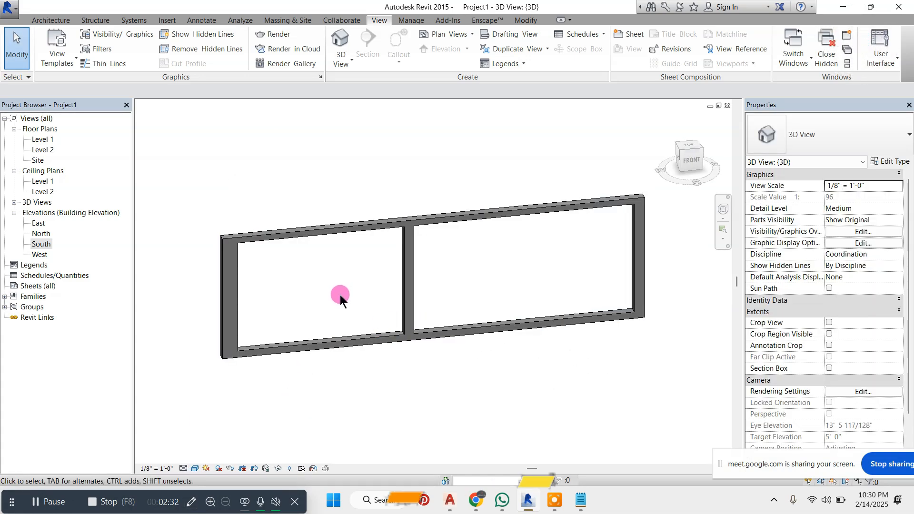
In the Level 1 floor plan, duplicate the Generic - 8" wall type as Generic - 8" 2 for a new wall
{"action": "double_click", "coordinate": [63, 142]}
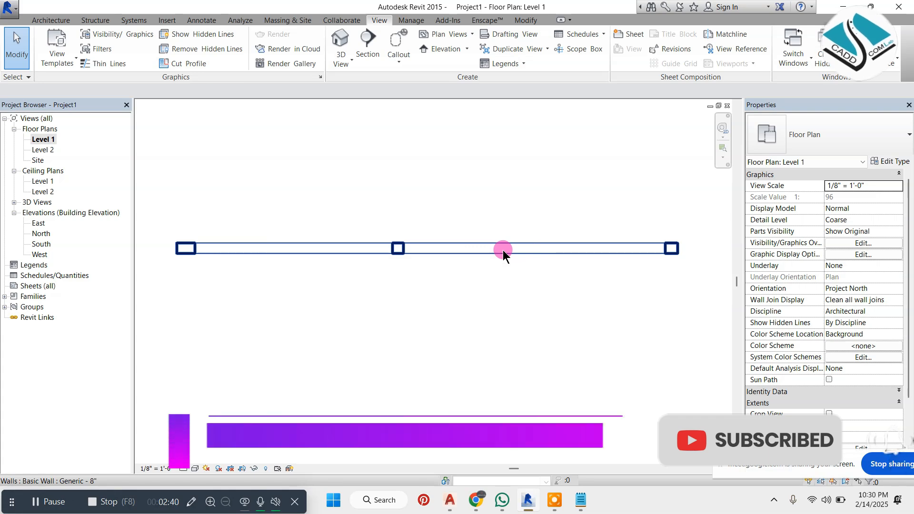
{"action": "left_click", "coordinate": [51, 20]}
{"action": "left_click", "coordinate": [51, 46]}
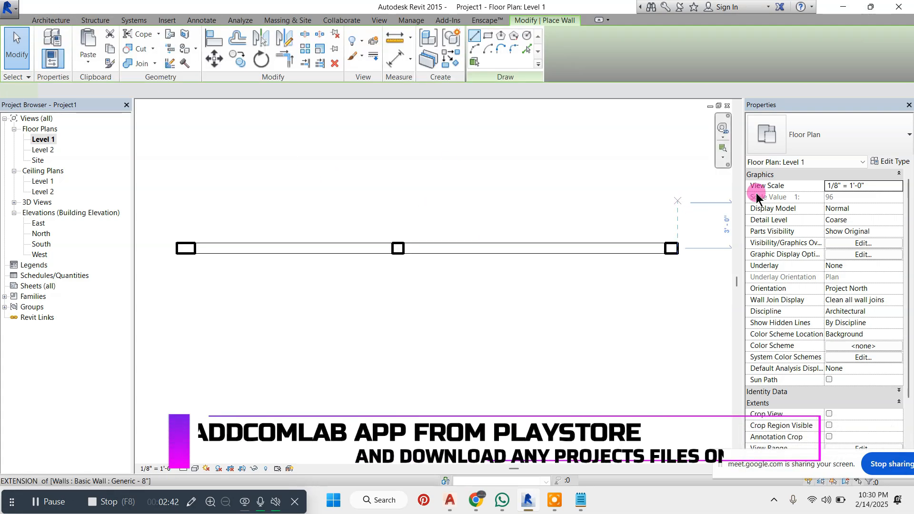
{"action": "left_click", "coordinate": [889, 162]}
{"action": "left_click", "coordinate": [740, 144]}
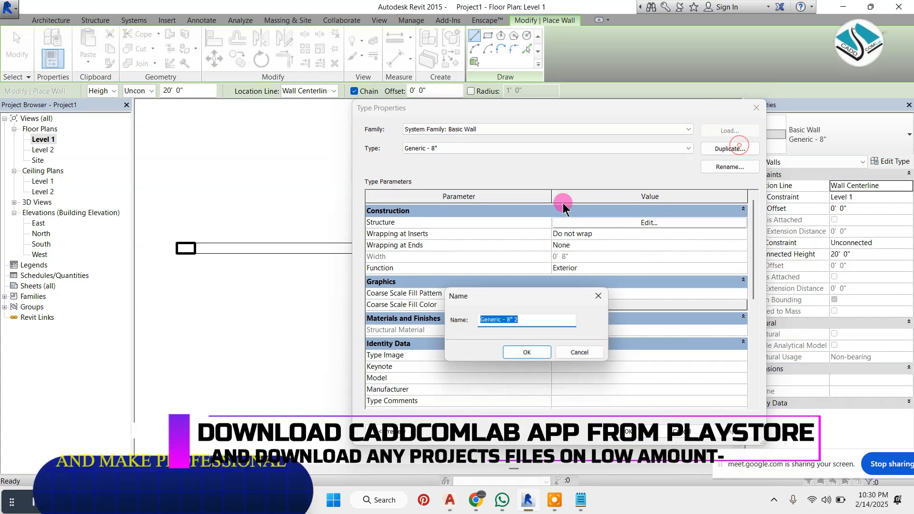
{"action": "left_click", "coordinate": [537, 352]}
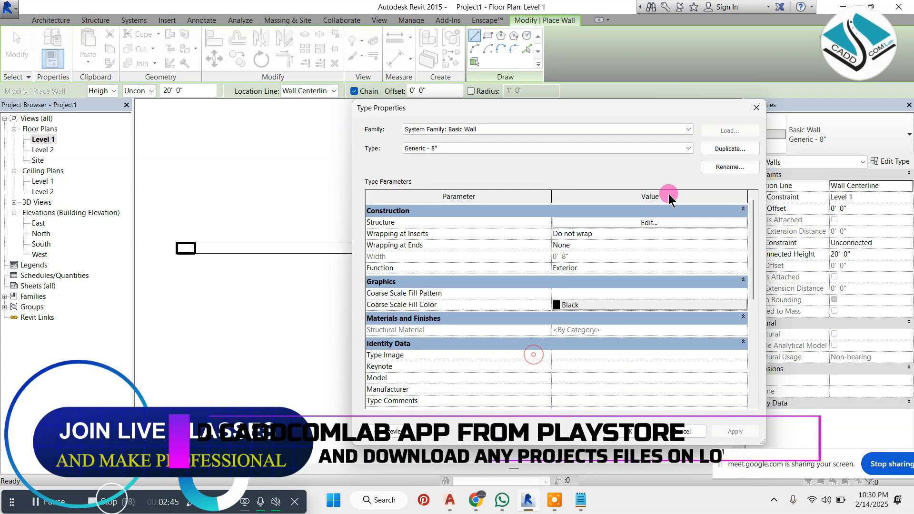
Set the structure layer thickness of wall type Generic - 8" 2 to 1"
{"action": "left_click", "coordinate": [639, 227]}
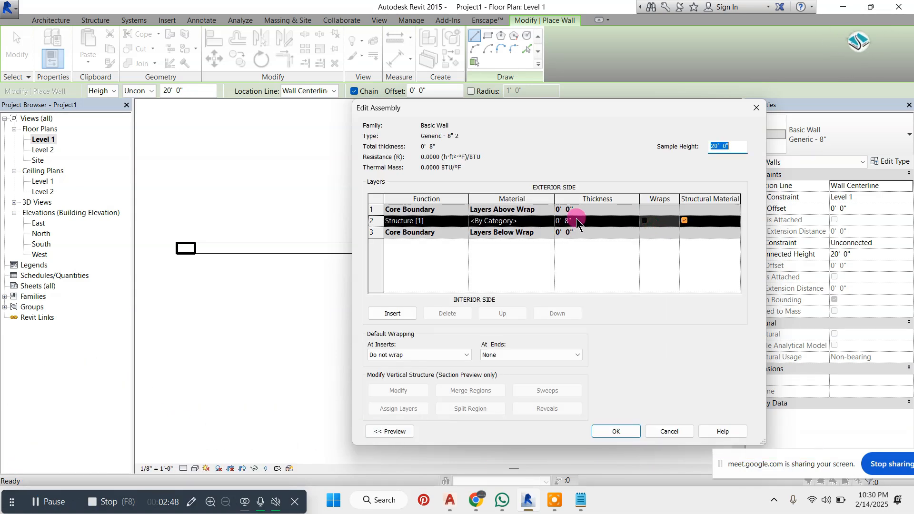
{"action": "left_click", "coordinate": [590, 219]}
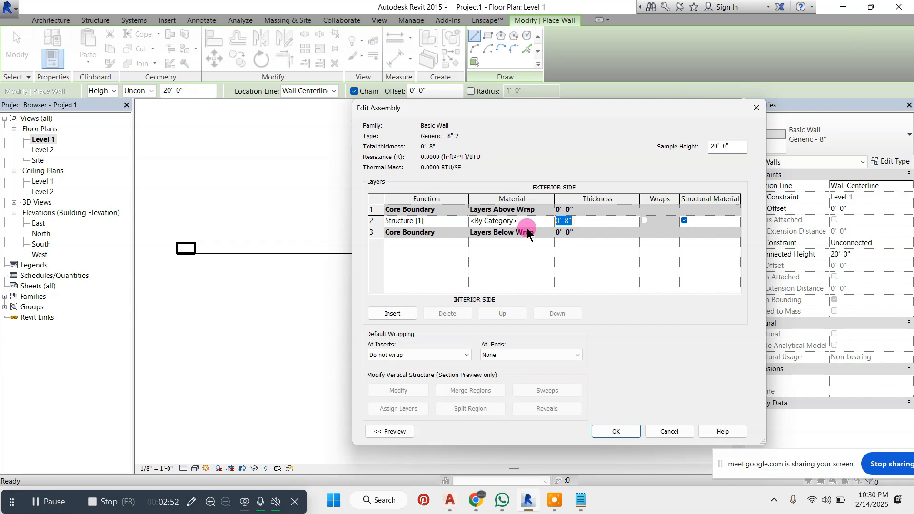
{"action": "left_click", "coordinate": [624, 428]}
{"action": "left_click", "coordinate": [629, 431]}
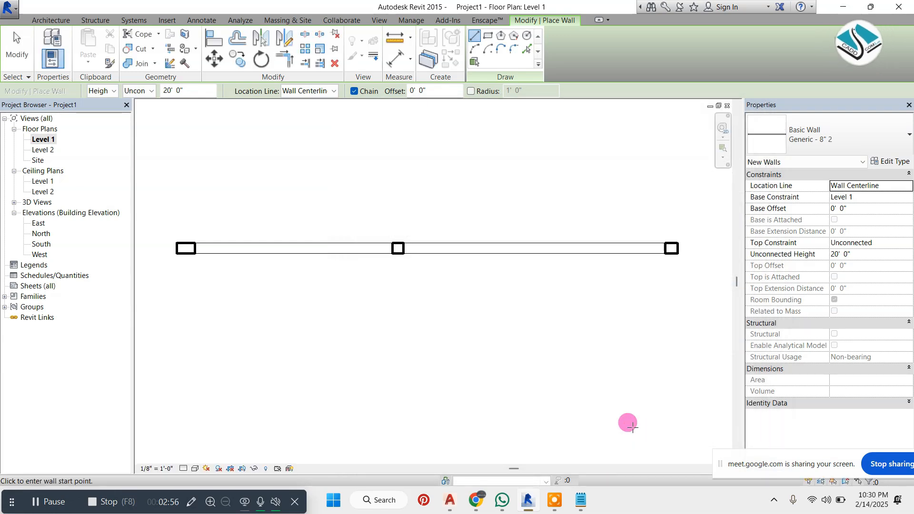
Draw a 13' long Generic - 8" 2 wall along the existing wall's centerline across the left opening
{"action": "scroll", "coordinate": [184, 247], "scroll_direction": "up", "scroll_amount": 2}
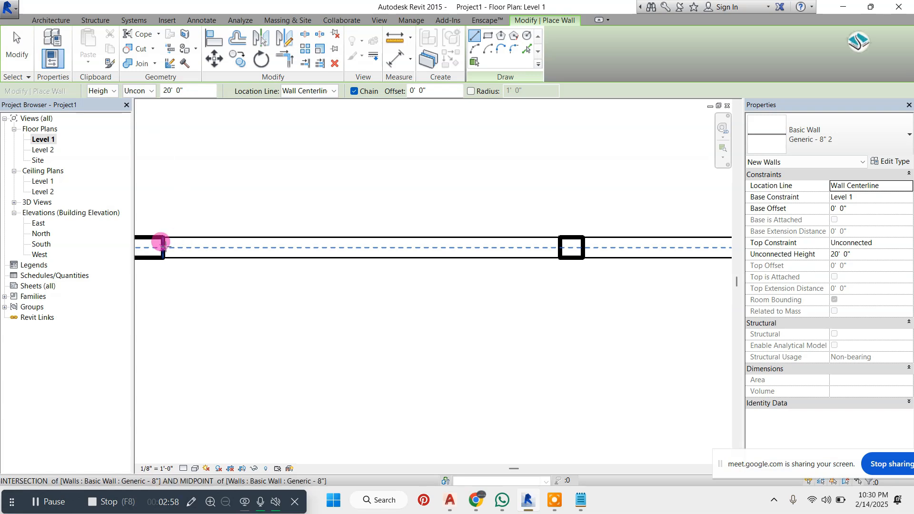
{"action": "left_click", "coordinate": [162, 243]}
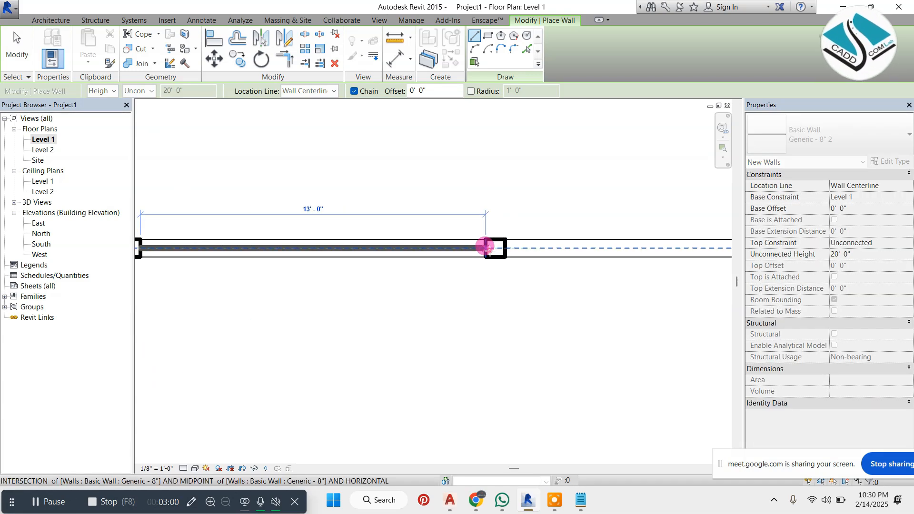
{"action": "left_click", "coordinate": [487, 247]}
{"action": "key", "text": "Escape"}
{"action": "key", "text": "Escape"}
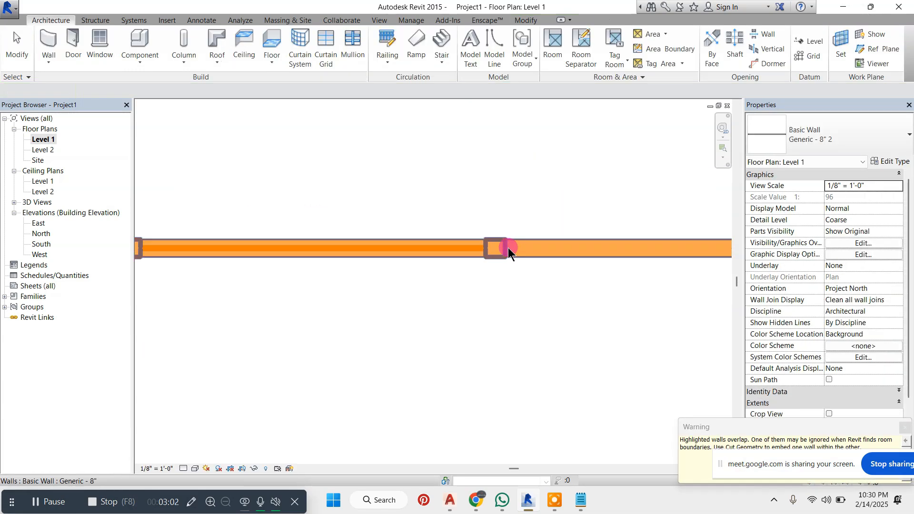
{"action": "left_click", "coordinate": [430, 273]}
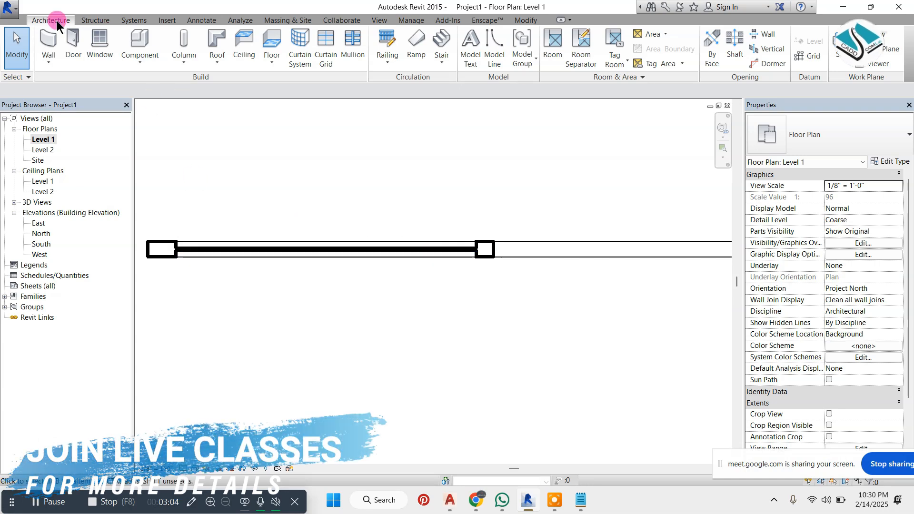
Draw a second Generic - 8" 2 wall about 17' long along the centerline across the right opening
{"action": "key", "text": "w"}
{"action": "key", "text": "a"}
{"action": "scroll", "coordinate": [483, 245], "scroll_direction": "up", "scroll_amount": 1}
{"action": "middle_click_drag", "start_coordinate": [483, 245], "coordinate": [367, 209]}
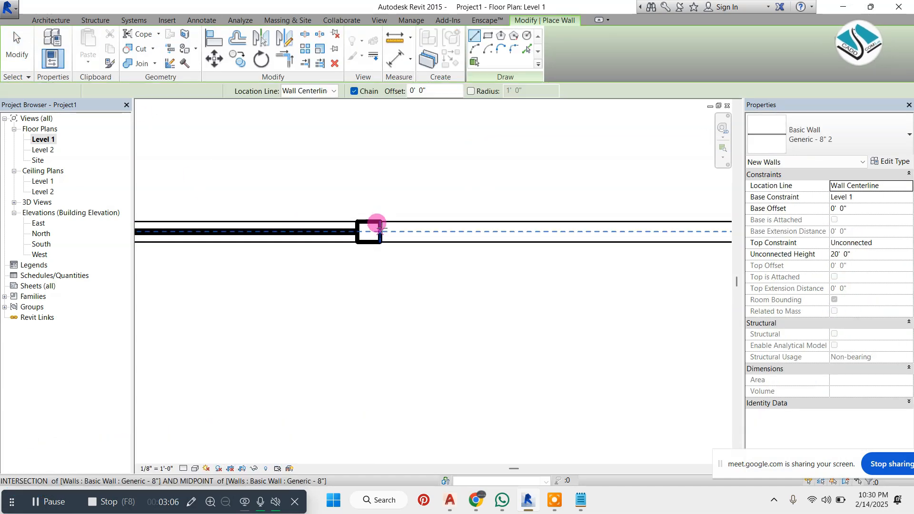
{"action": "left_click", "coordinate": [379, 228]}
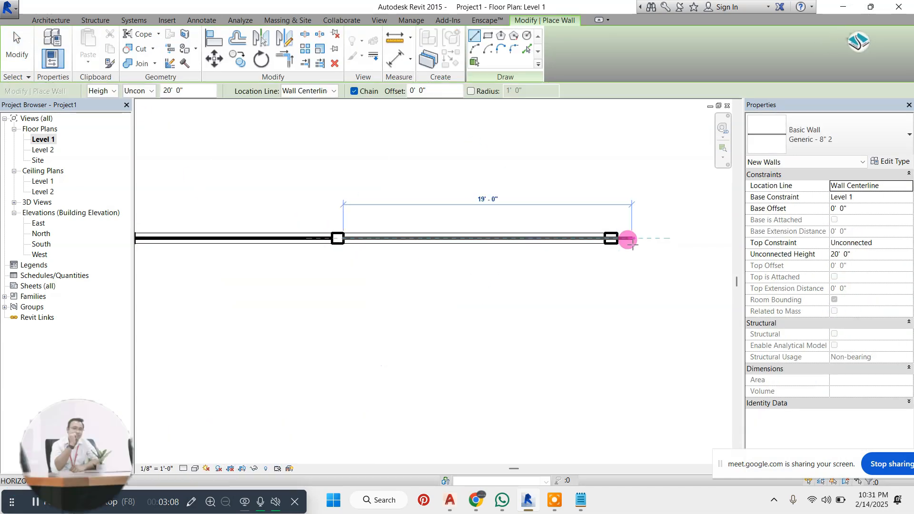
{"action": "scroll", "coordinate": [604, 235], "scroll_direction": "up", "scroll_amount": 1}
{"action": "scroll", "coordinate": [590, 235], "scroll_direction": "up", "scroll_amount": 3}
{"action": "left_click", "coordinate": [592, 234]}
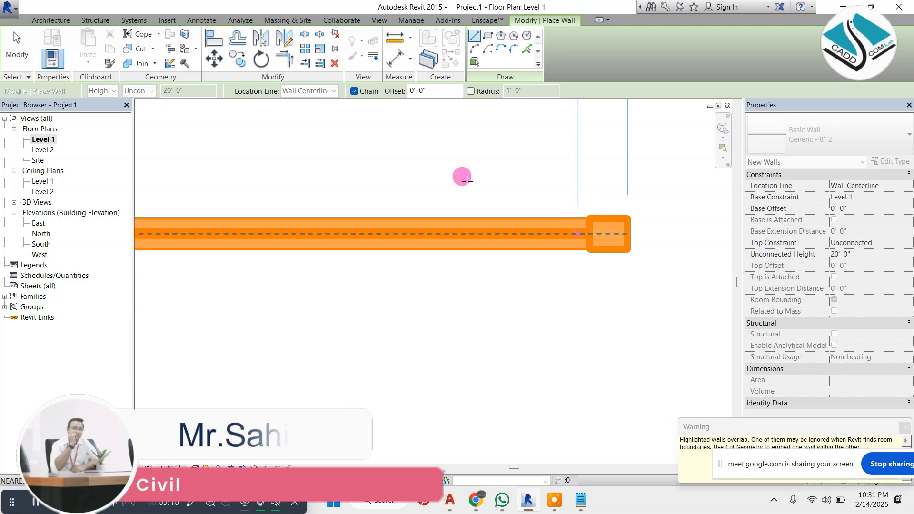
{"action": "key", "text": "Escape"}
{"action": "key", "text": "Escape"}
Display the walls in the default 3D view and dismiss the overlapping walls warning
{"action": "left_click", "coordinate": [380, 20]}
{"action": "left_click", "coordinate": [340, 45]}
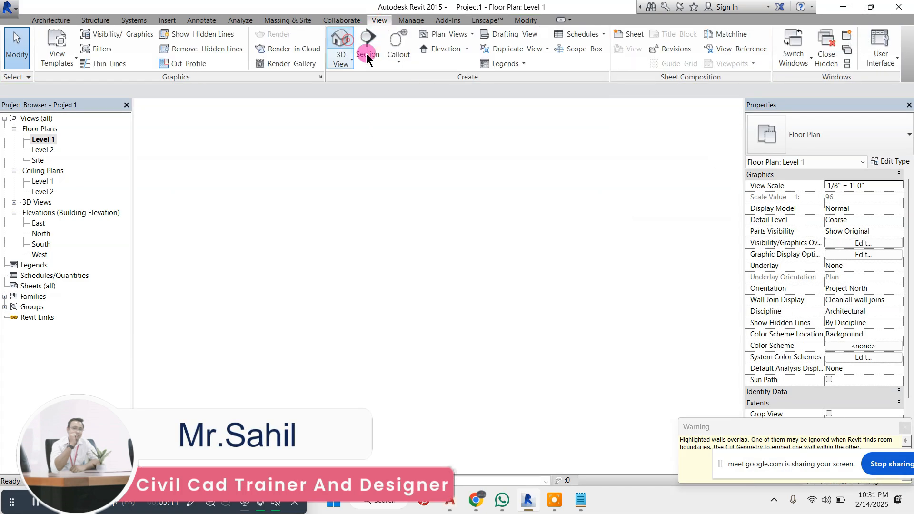
{"action": "scroll", "coordinate": [554, 313], "scroll_direction": "down", "scroll_amount": 1}
{"action": "left_click_drag", "start_coordinate": [760, 426], "coordinate": [497, 351]}
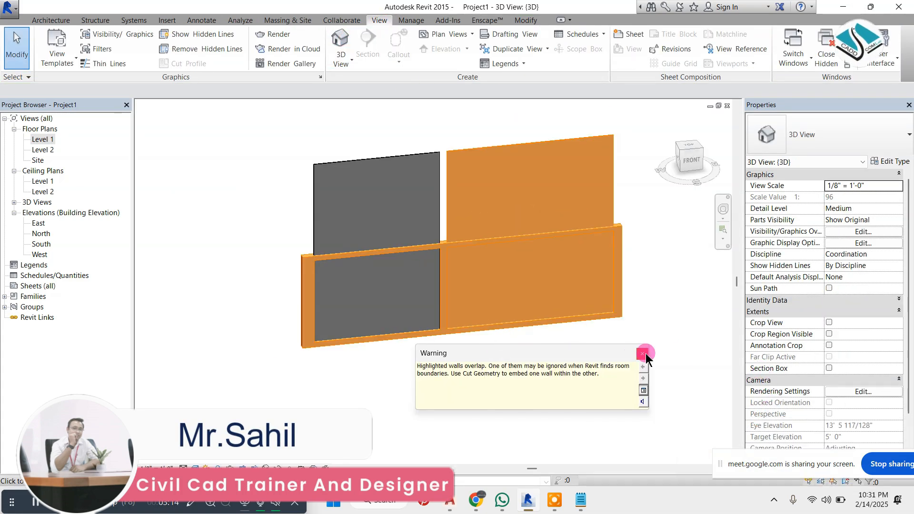
{"action": "left_click", "coordinate": [645, 353]}
Change the thin wall in the right opening to the Curtain Wall 1 type
{"action": "left_click", "coordinate": [530, 218]}
{"action": "scroll", "coordinate": [529, 218], "scroll_direction": "up", "scroll_amount": 2}
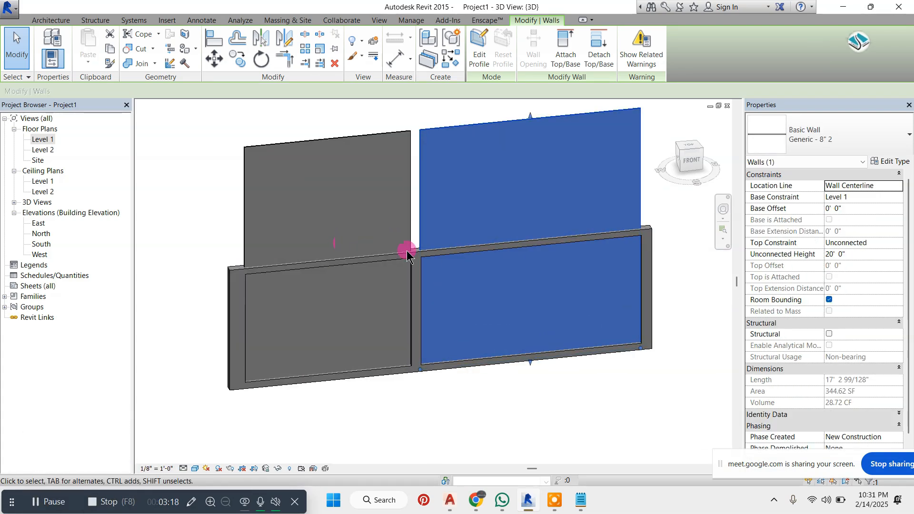
{"action": "left_click", "coordinate": [838, 138]}
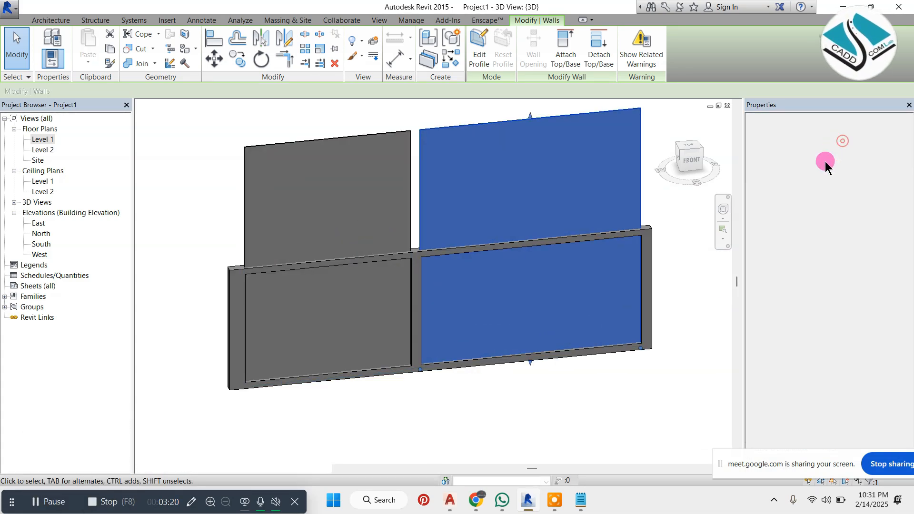
{"action": "scroll", "coordinate": [802, 338], "scroll_direction": "down", "scroll_amount": 2}
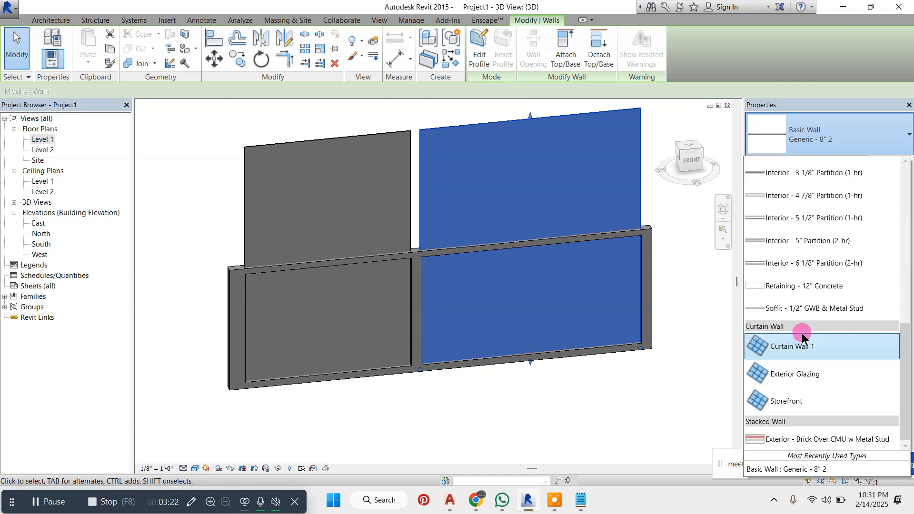
{"action": "left_click", "coordinate": [809, 347]}
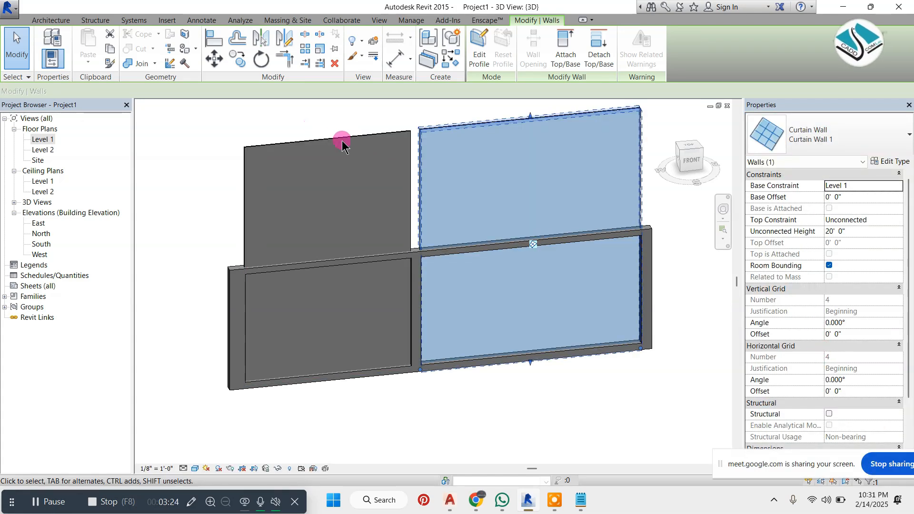
Change the thin wall in the left opening to the Curtain Wall 1 type, leaving its profile unedited
{"action": "double_click", "coordinate": [345, 141]}
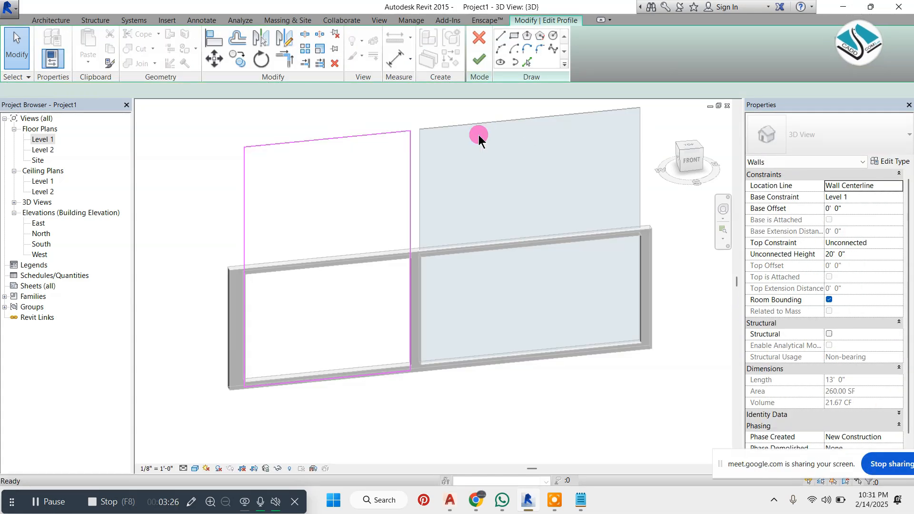
{"action": "double_click", "coordinate": [484, 55]}
{"action": "left_click", "coordinate": [347, 104]}
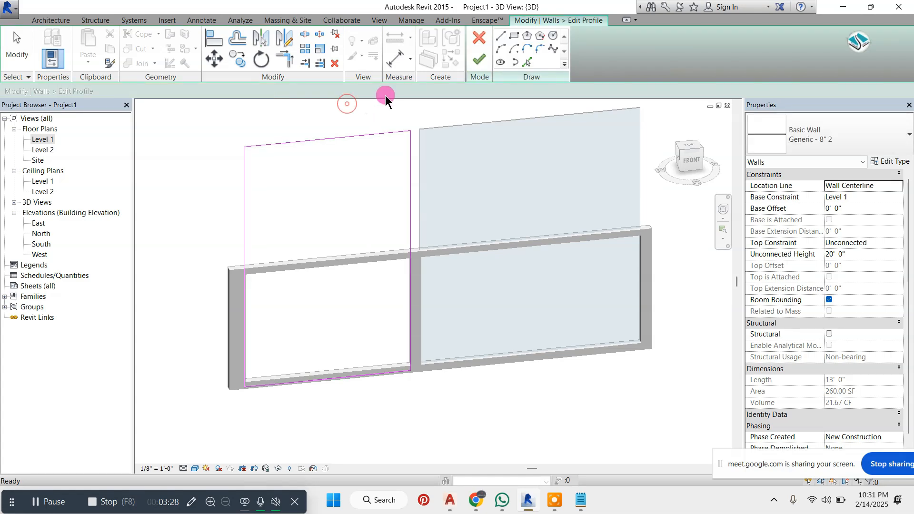
{"action": "left_click", "coordinate": [483, 61]}
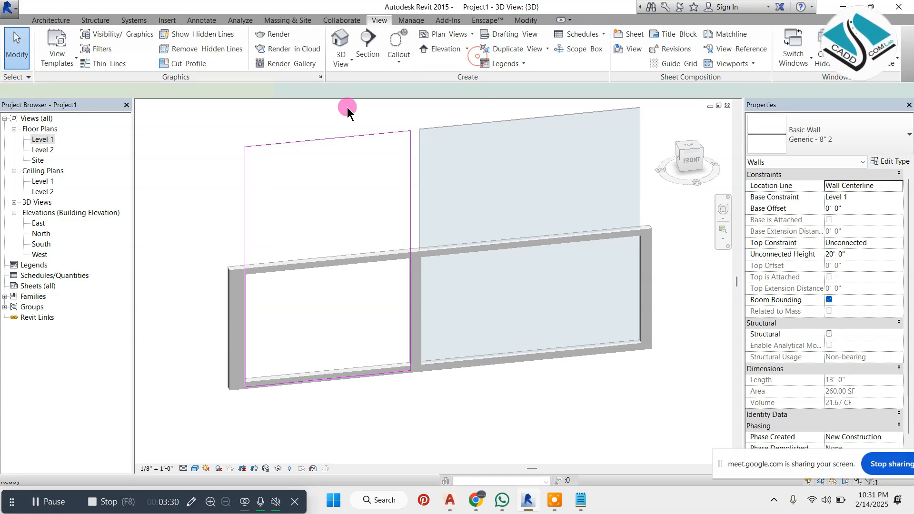
{"action": "left_click", "coordinate": [833, 143]}
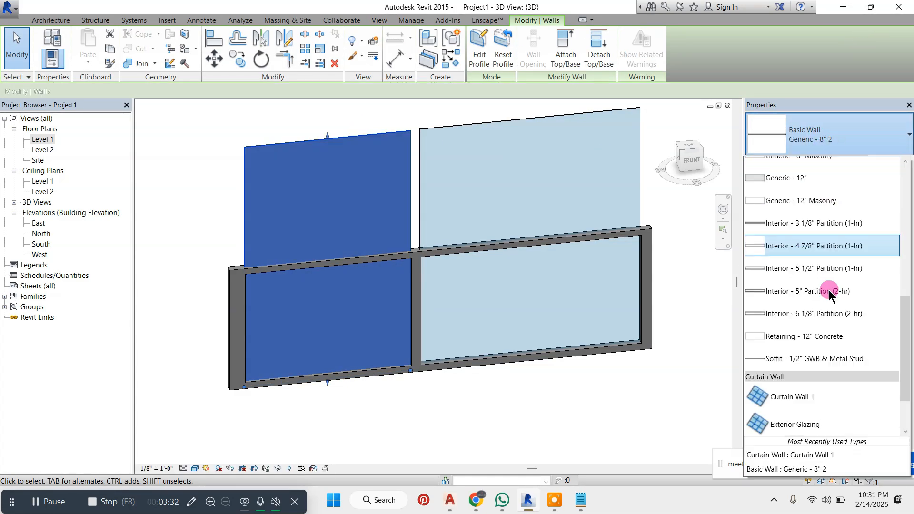
{"action": "left_click", "coordinate": [786, 325]}
{"action": "left_click", "coordinate": [642, 191]}
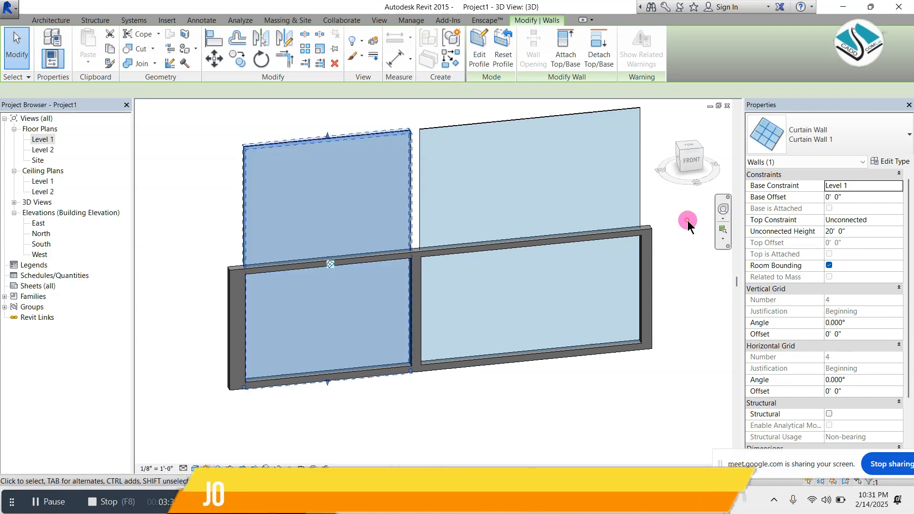
Lower the top edges of both curtain walls to the host wall's top, at about 10' height
{"action": "left_click", "coordinate": [362, 133]}
{"action": "left_click_drag", "start_coordinate": [335, 138], "coordinate": [327, 185]}
{"action": "left_click_drag", "start_coordinate": [328, 247], "coordinate": [327, 266]}
{"action": "left_click", "coordinate": [519, 121]}
{"action": "left_click_drag", "start_coordinate": [532, 120], "coordinate": [516, 242]}
{"action": "left_click", "coordinate": [419, 178]}
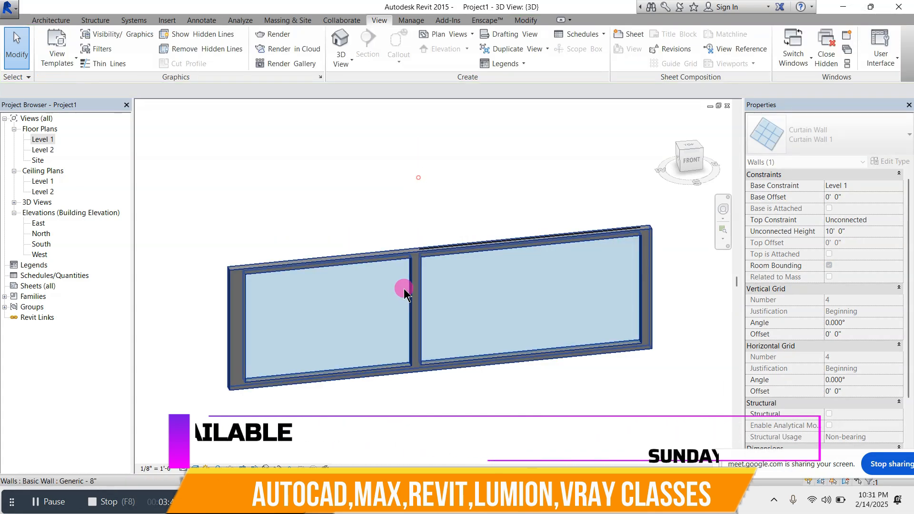
{"action": "middle_click_drag", "start_coordinate": [419, 308], "coordinate": [623, 227], "text": "shift"}
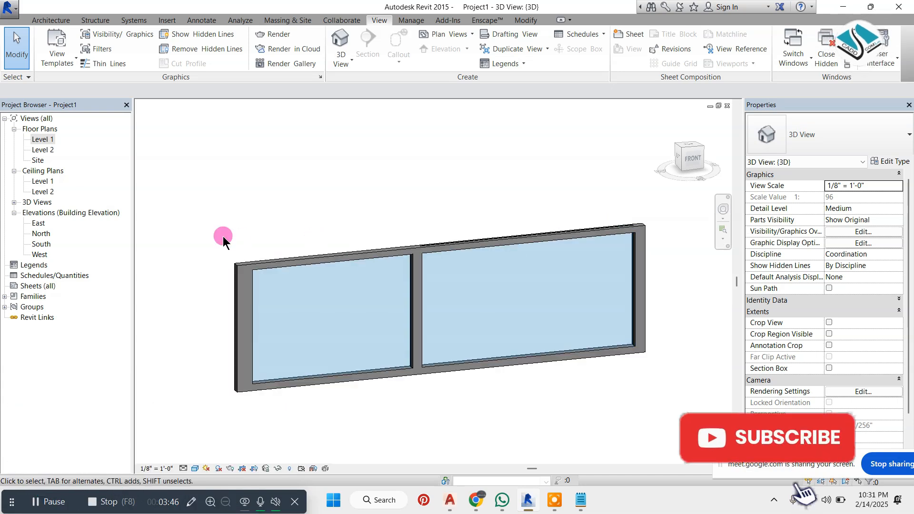
Open the South elevation to face both curtain walls
{"action": "double_click", "coordinate": [41, 244]}
{"action": "scroll", "coordinate": [312, 236], "scroll_direction": "down", "scroll_amount": 2}
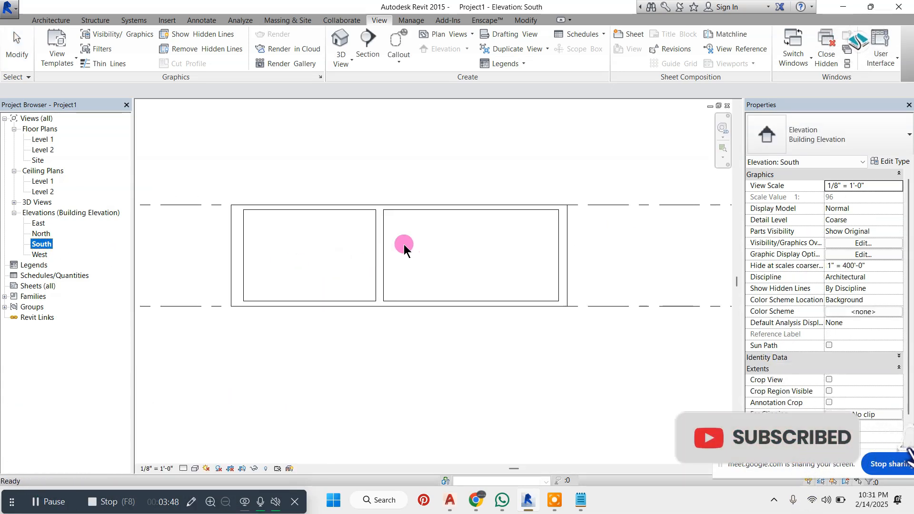
{"action": "scroll", "coordinate": [404, 244], "scroll_direction": "up", "scroll_amount": 1}
{"action": "left_click", "coordinate": [51, 20]}
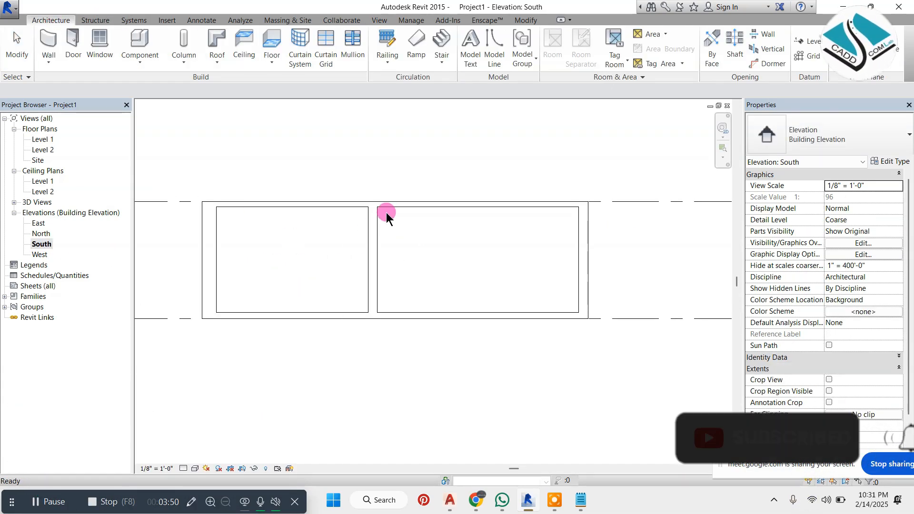
{"action": "scroll", "coordinate": [453, 210], "scroll_direction": "down", "scroll_amount": 1}
{"action": "scroll", "coordinate": [374, 223], "scroll_direction": "up", "scroll_amount": 1}
{"action": "scroll", "coordinate": [374, 222], "scroll_direction": "up", "scroll_amount": 1}
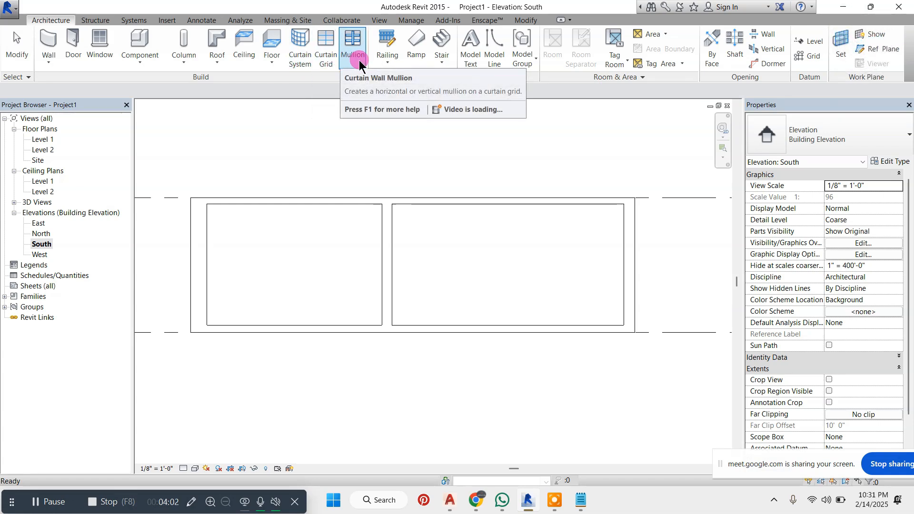
Place four vertical curtain grid lines in the left curtain wall, spaced 1'-6", 2'-6", 3'-0" and 3'-0" from its left edge
{"action": "left_click", "coordinate": [325, 63]}
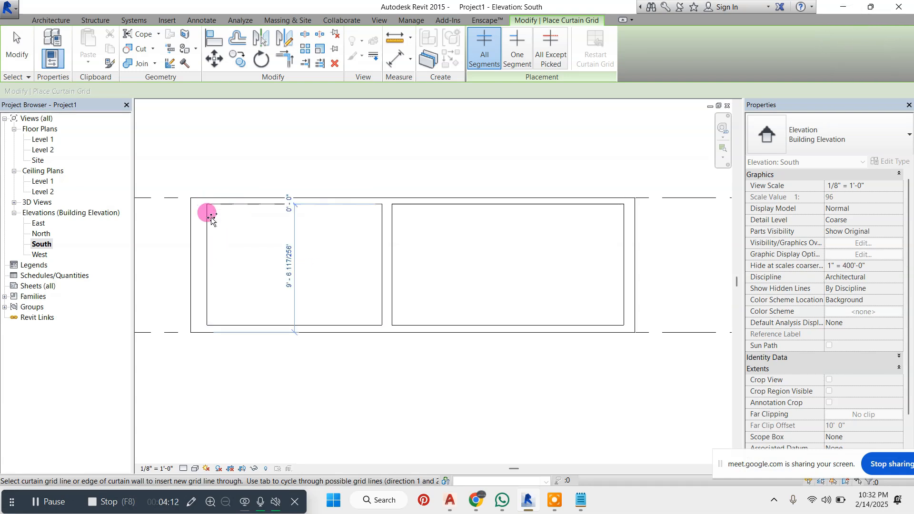
{"action": "scroll", "coordinate": [212, 219], "scroll_direction": "up", "scroll_amount": 1}
{"action": "left_click", "coordinate": [230, 202]}
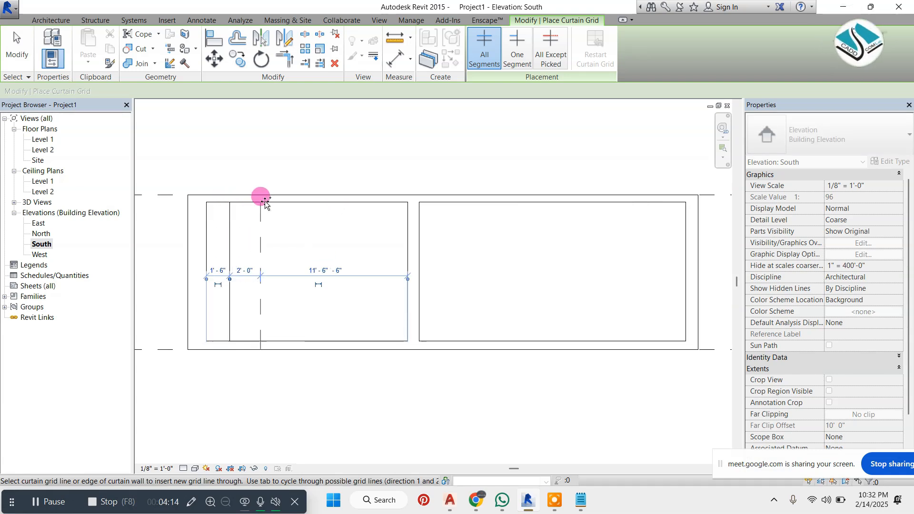
{"action": "left_click", "coordinate": [268, 202]}
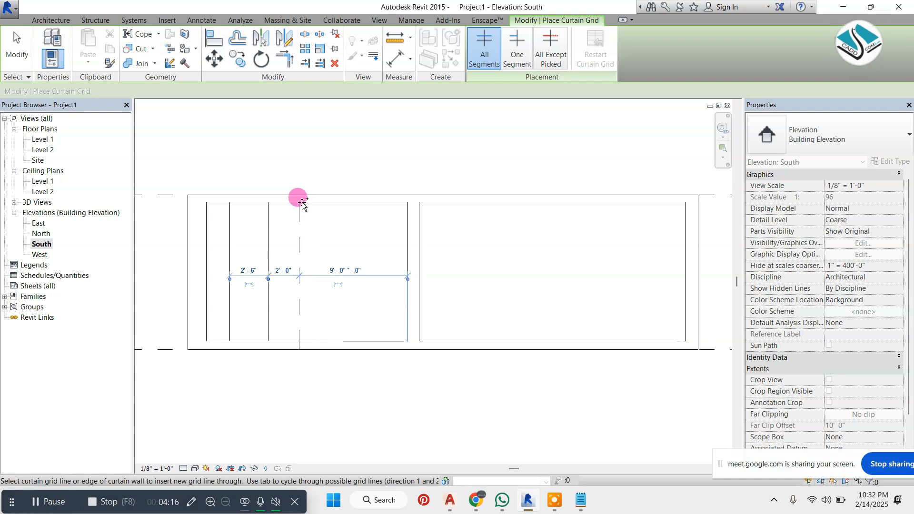
{"action": "left_click", "coordinate": [305, 203]}
{"action": "scroll", "coordinate": [314, 207], "scroll_direction": "up", "scroll_amount": 1}
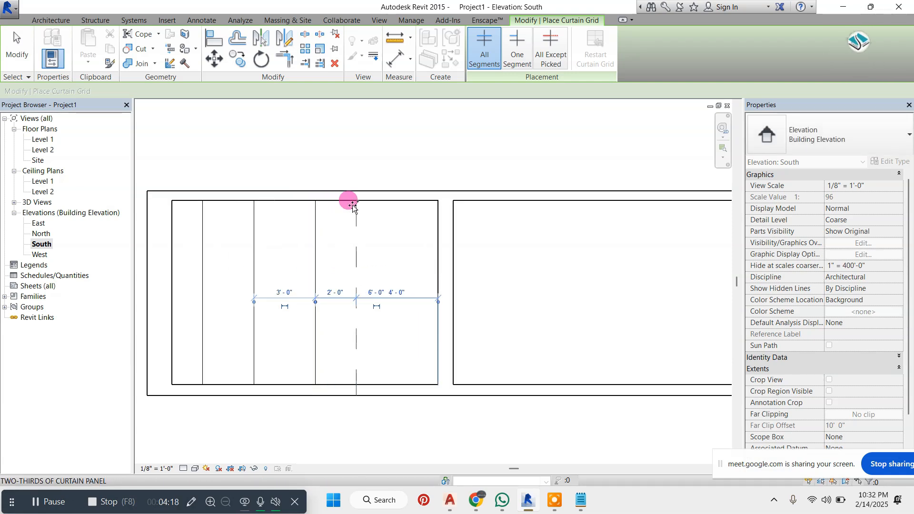
{"action": "left_click", "coordinate": [373, 201]}
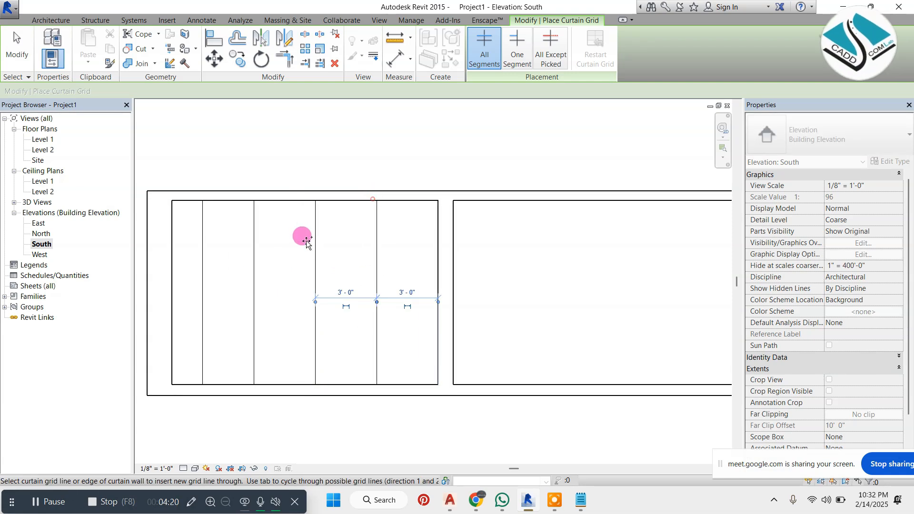
Place three horizontal curtain grid lines in the left curtain wall, about 2'-6" apart
{"action": "left_click", "coordinate": [312, 241]}
{"action": "left_click", "coordinate": [255, 288]}
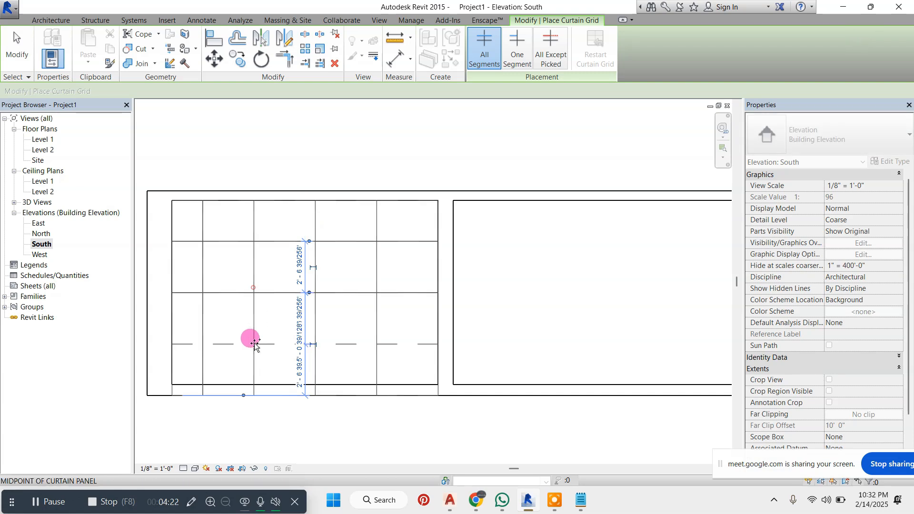
{"action": "left_click", "coordinate": [249, 339]}
{"action": "scroll", "coordinate": [255, 283], "scroll_direction": "down", "scroll_amount": 1}
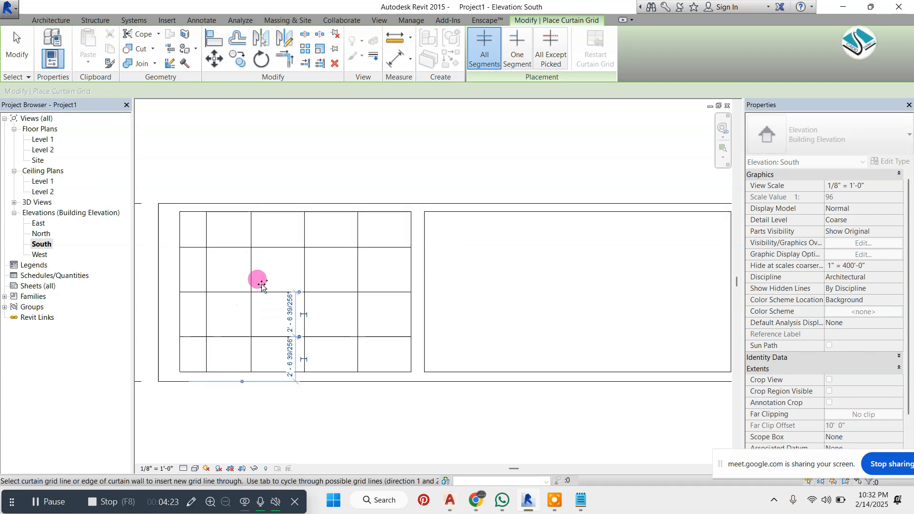
Place six vertical curtain grid lines in the right curtain wall: first 2'-0" from its left edge, three at 2'-6" spacing, two at about 2'-7"
{"action": "left_click", "coordinate": [458, 208]}
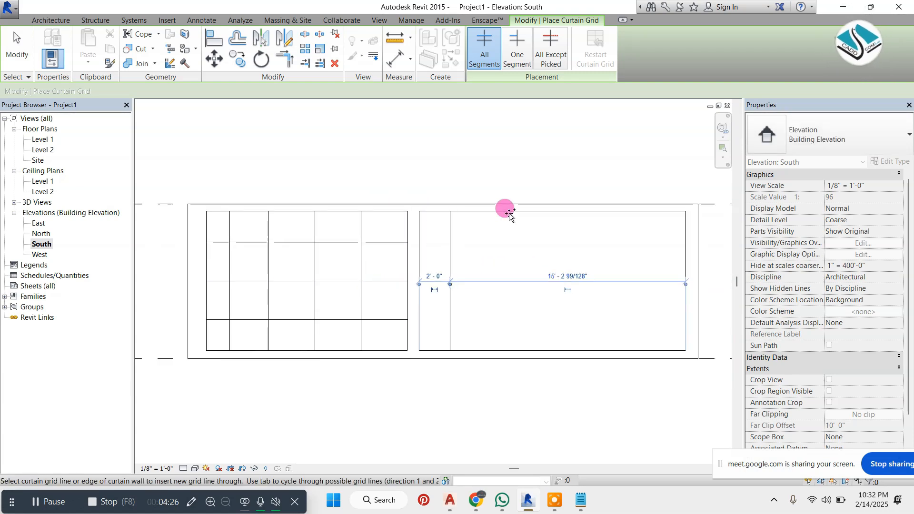
{"action": "left_click", "coordinate": [491, 204]}
{"action": "left_click", "coordinate": [530, 200]}
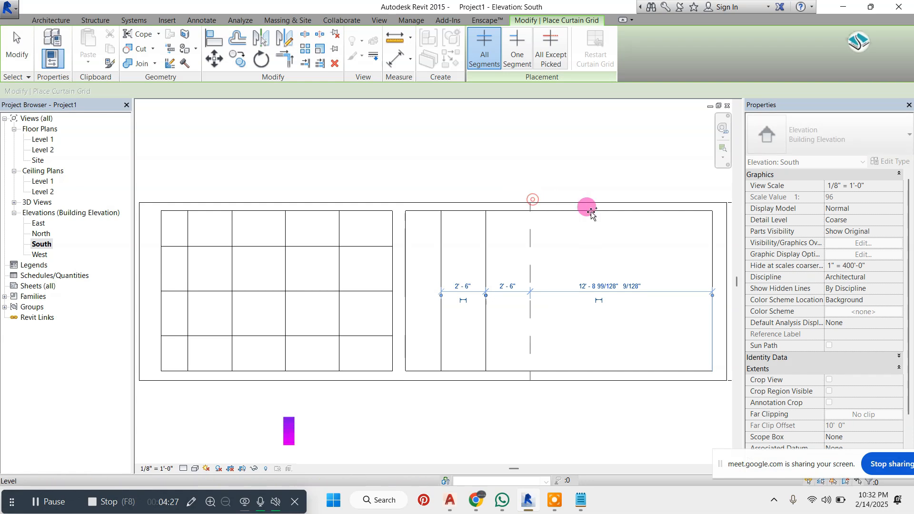
{"action": "left_click", "coordinate": [577, 201]}
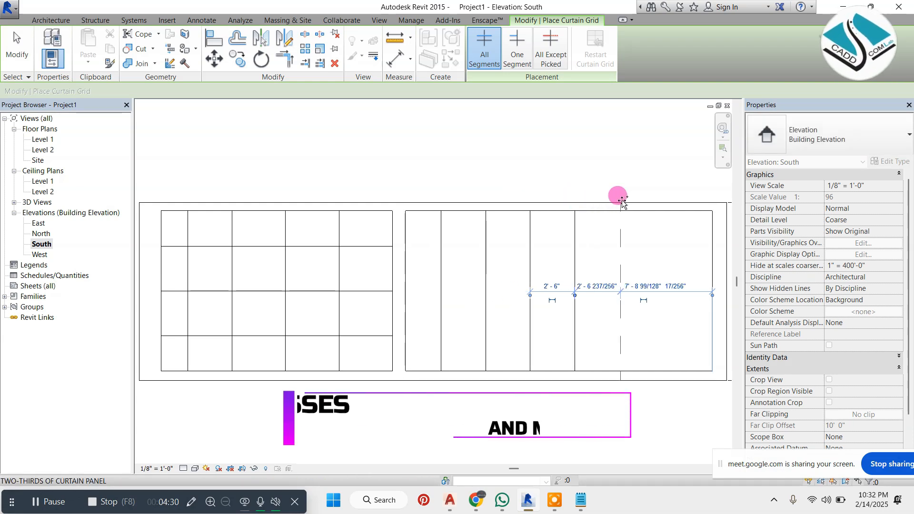
{"action": "left_click", "coordinate": [622, 202]}
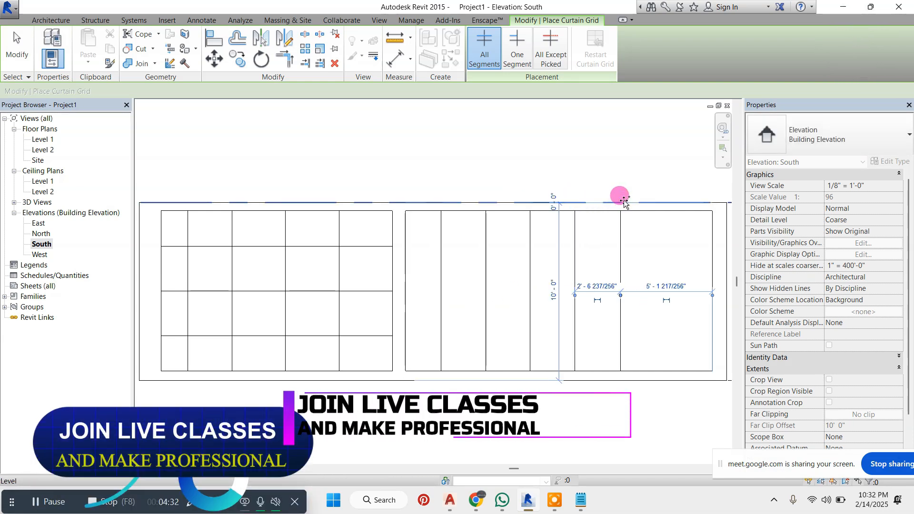
{"action": "left_click", "coordinate": [668, 203]}
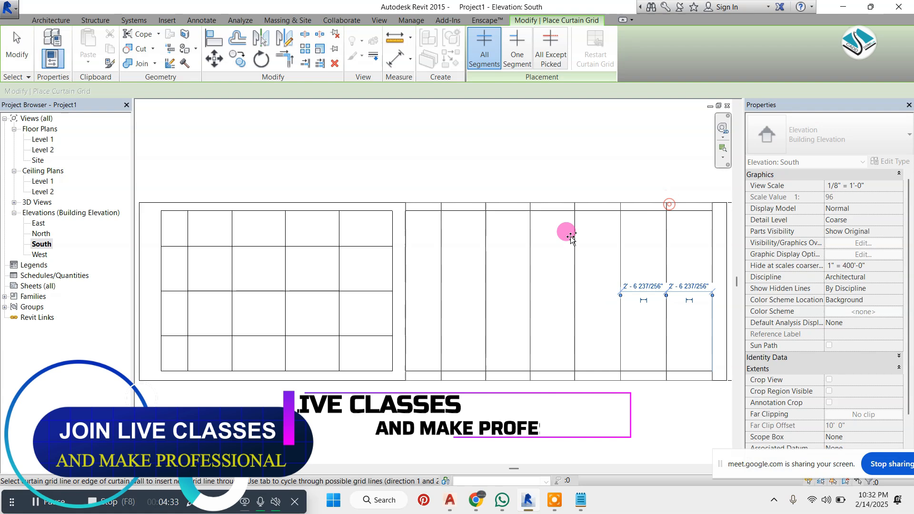
Place three horizontal grid lines in the right curtain wall, spaced 2'-0" and 2'-9", plus a vertical one about 2" right of the first vertical line
{"action": "left_click", "coordinate": [439, 246]}
{"action": "left_click", "coordinate": [438, 286]}
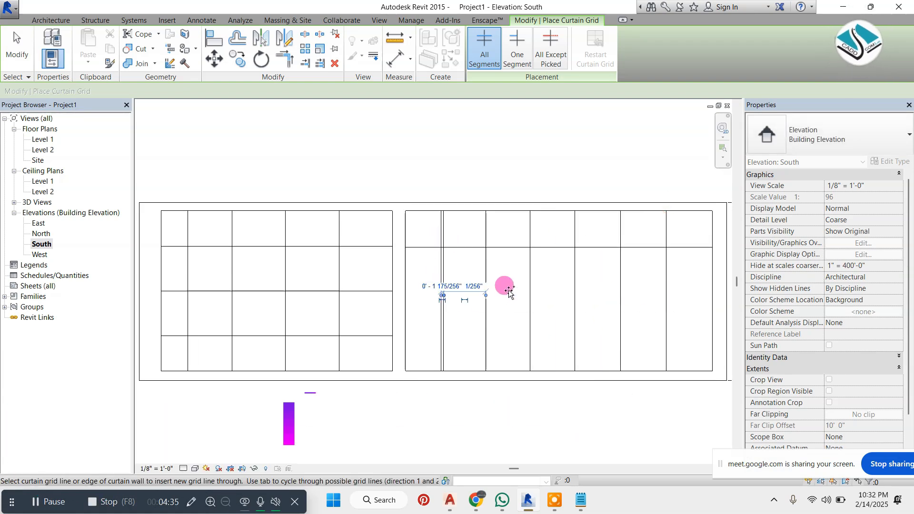
{"action": "left_click", "coordinate": [527, 283]}
{"action": "left_click", "coordinate": [527, 327]}
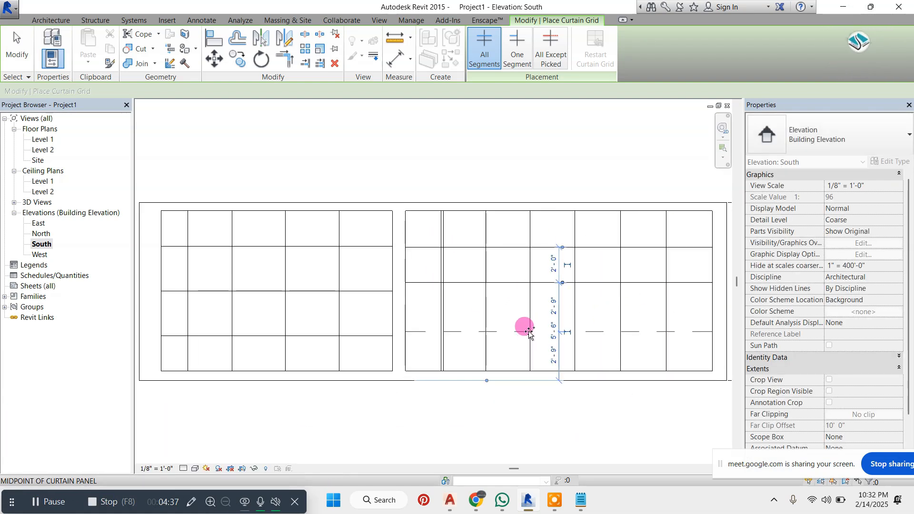
{"action": "scroll", "coordinate": [460, 241], "scroll_direction": "down", "scroll_amount": 2}
{"action": "key", "text": "Escape"}
Open the default 3D view and start placing curtain wall mullions
{"action": "left_click", "coordinate": [380, 20]}
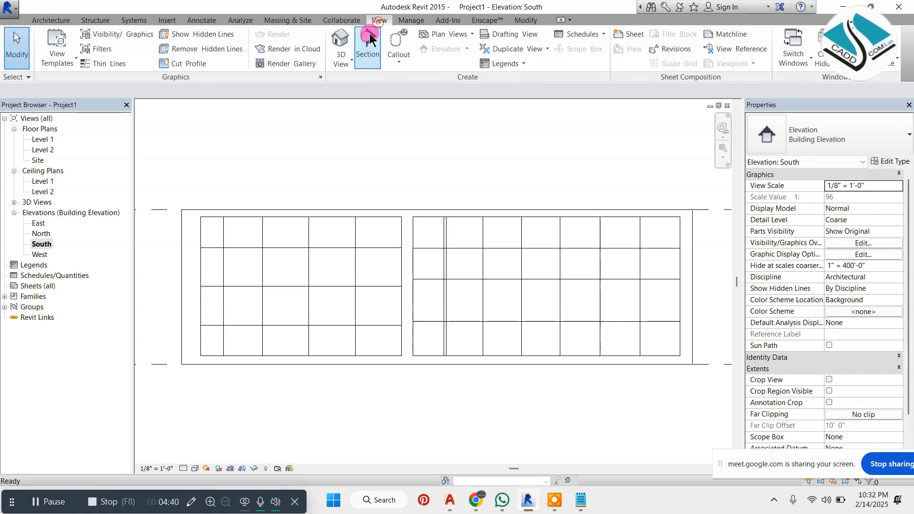
{"action": "left_click", "coordinate": [341, 46]}
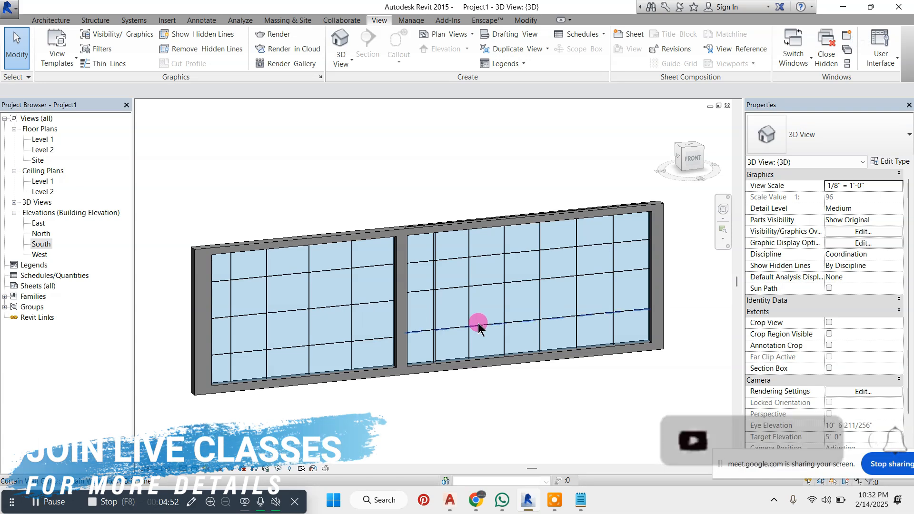
{"action": "left_click", "coordinate": [57, 20]}
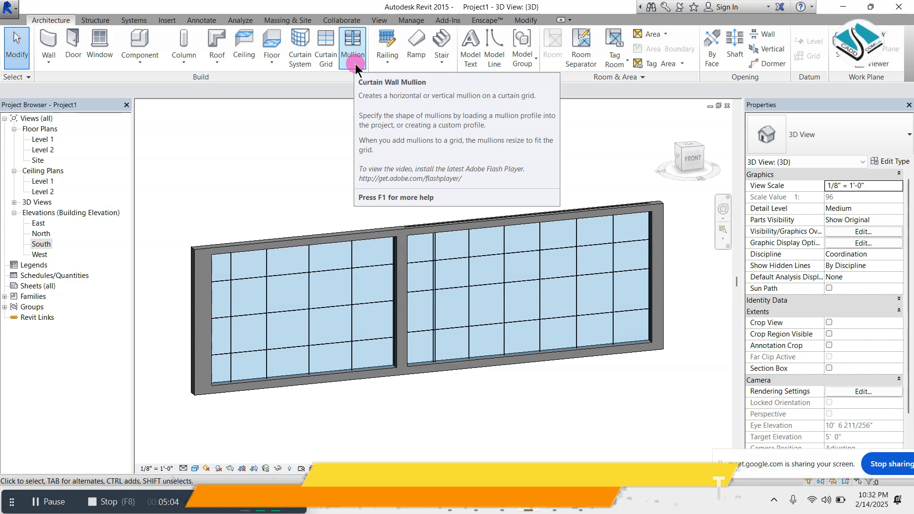
{"action": "left_click", "coordinate": [351, 45]}
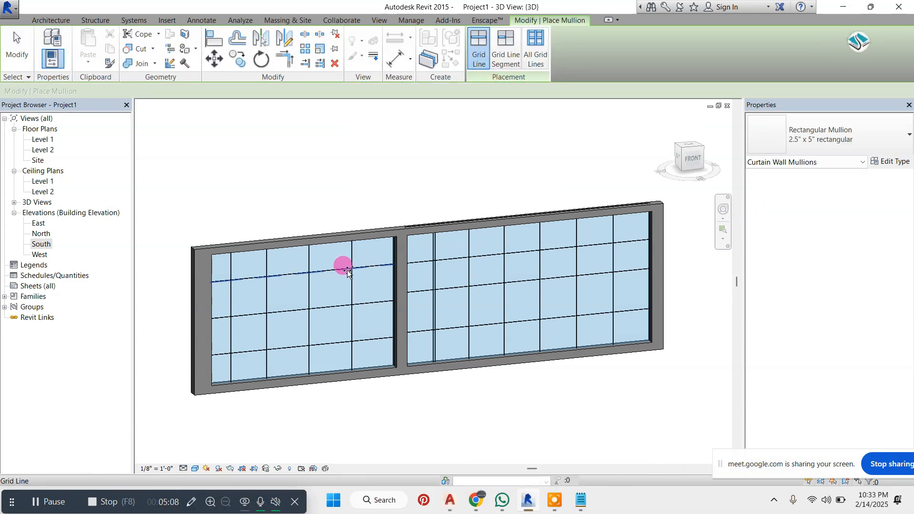
Try a 2.5" x 5" rectangular mullion along the leftmost vertical grid line of the left curtain wall
{"action": "left_click", "coordinate": [231, 261]}
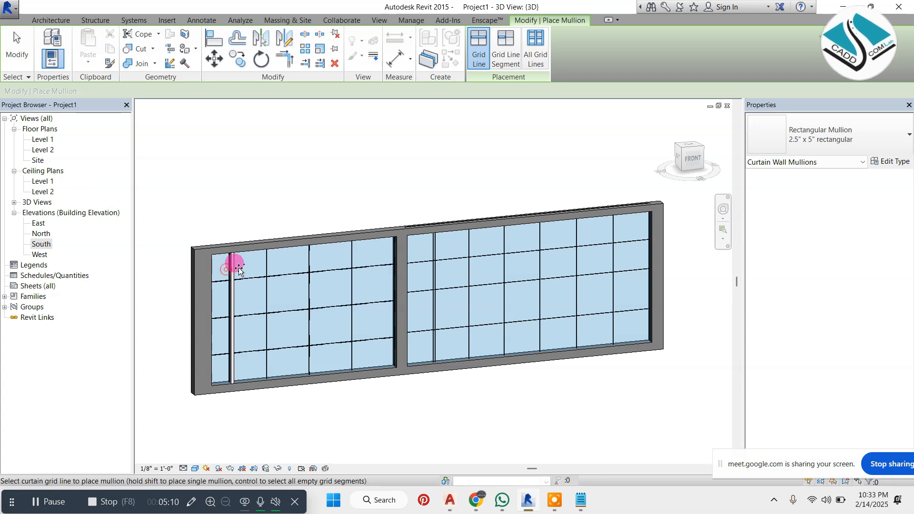
{"action": "left_click", "coordinate": [266, 261]}
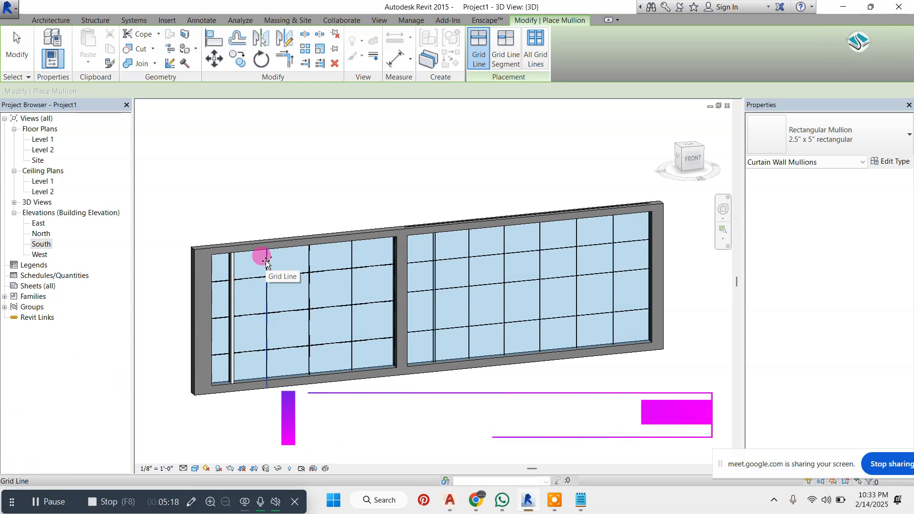
Place 1" Square rectangular mullions on all grid lines of both curtain walls
{"action": "left_click", "coordinate": [528, 57]}
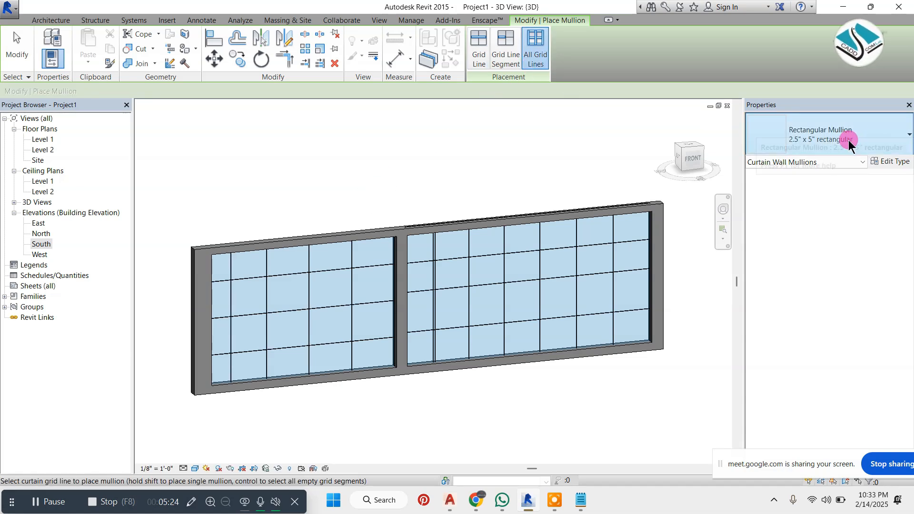
{"action": "left_click", "coordinate": [832, 139]}
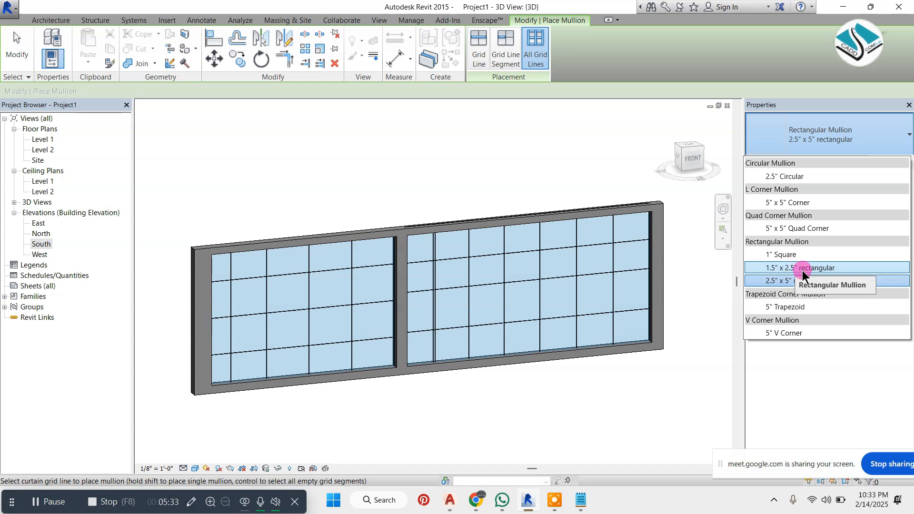
{"action": "left_click", "coordinate": [817, 253]}
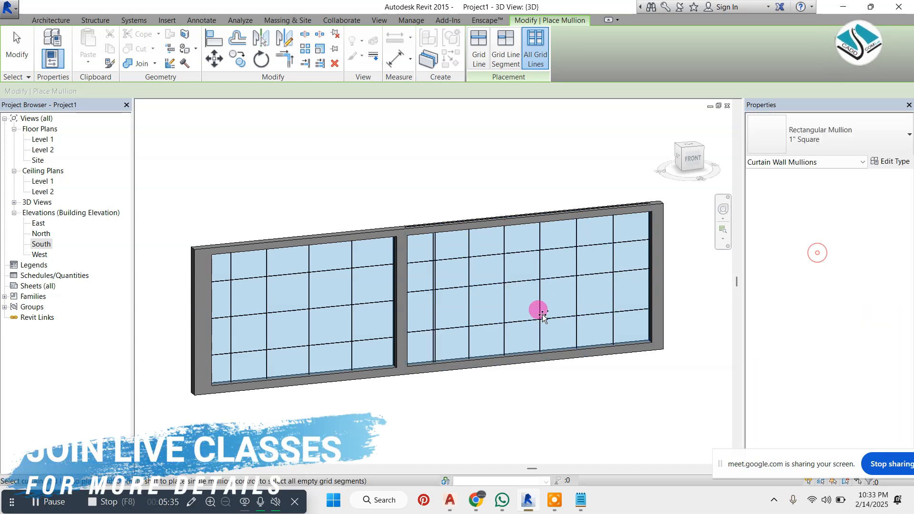
{"action": "left_click", "coordinate": [278, 272]}
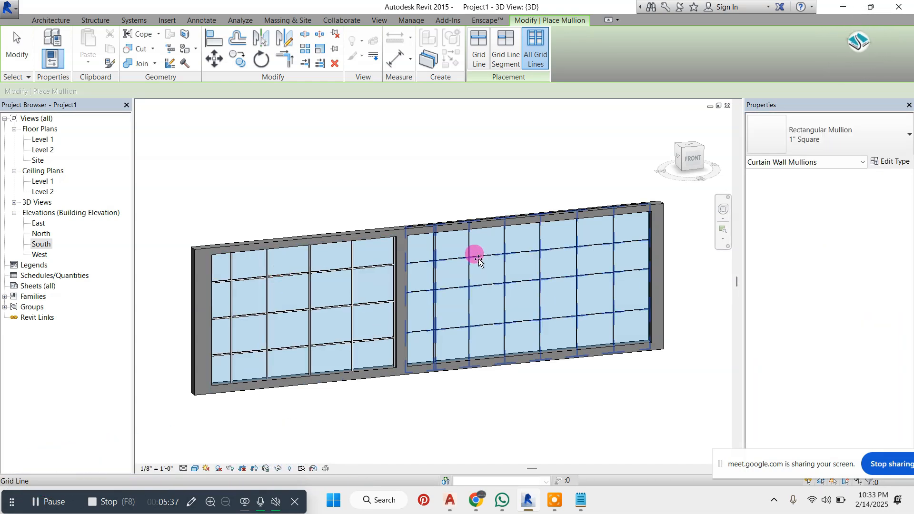
{"action": "left_click", "coordinate": [459, 282]}
{"action": "key", "text": "Escape"}
{"action": "key", "text": "Escape"}
Examine the mullion crossings in the left curtain wall up close
{"action": "scroll", "coordinate": [265, 290], "scroll_direction": "up", "scroll_amount": 5}
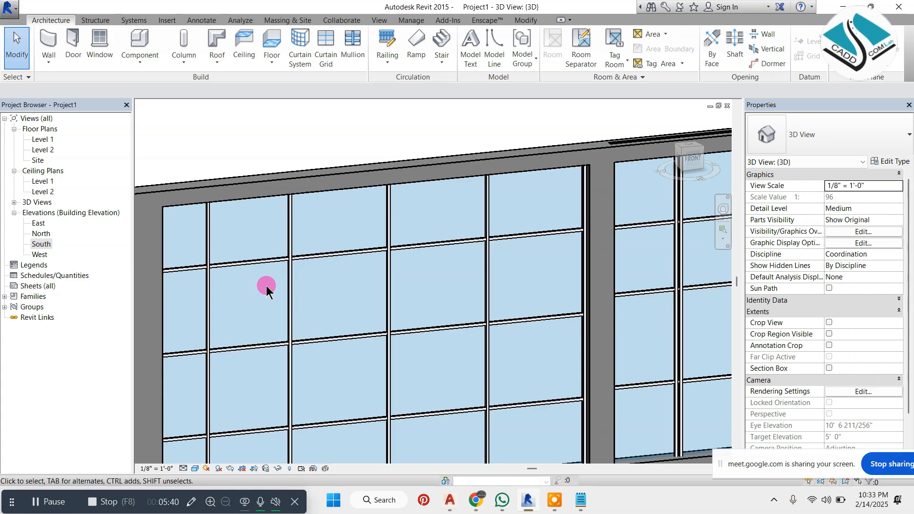
{"action": "scroll", "coordinate": [267, 289], "scroll_direction": "up", "scroll_amount": 5}
{"action": "scroll", "coordinate": [423, 233], "scroll_direction": "up", "scroll_amount": 3}
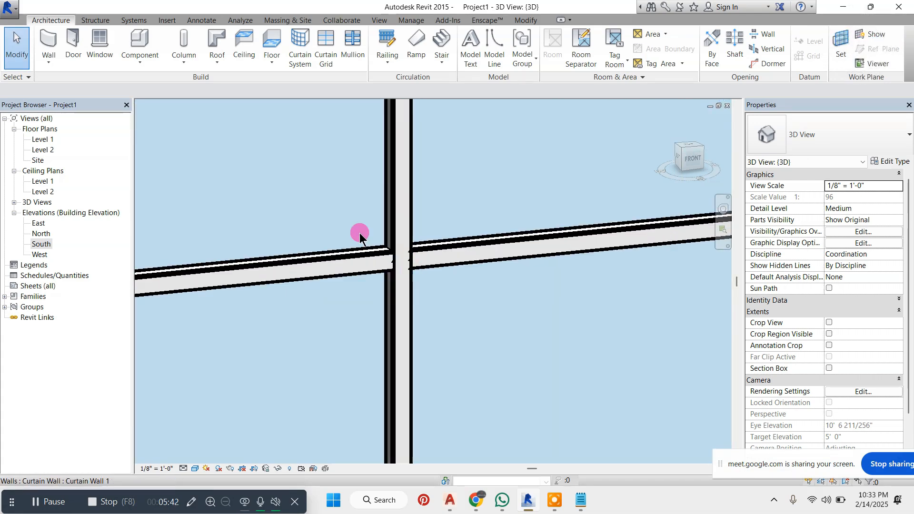
{"action": "scroll", "coordinate": [362, 255], "scroll_direction": "up", "scroll_amount": 5}
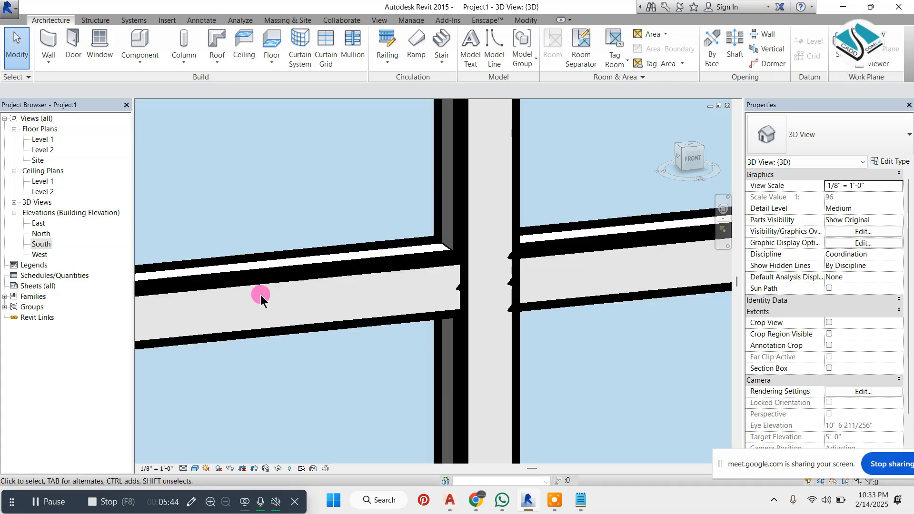
{"action": "scroll", "coordinate": [262, 295], "scroll_direction": "down", "scroll_amount": 4}
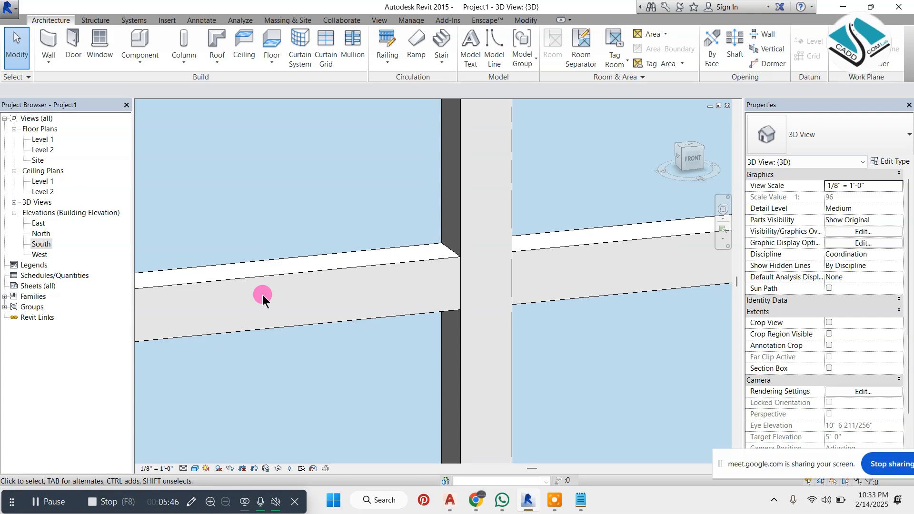
{"action": "middle_click_drag", "start_coordinate": [262, 296], "coordinate": [354, 248]}
{"action": "scroll", "coordinate": [354, 248], "scroll_direction": "down", "scroll_amount": 8}
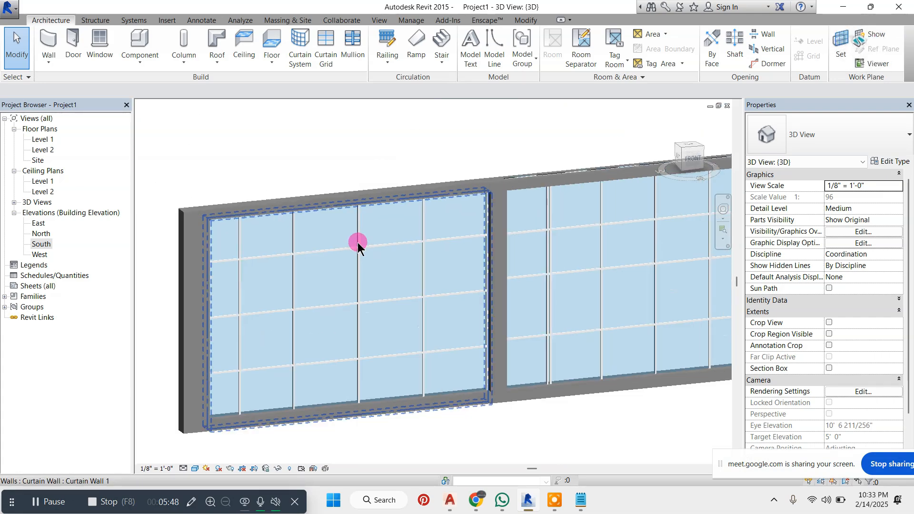
{"action": "scroll", "coordinate": [401, 247], "scroll_direction": "up", "scroll_amount": 5}
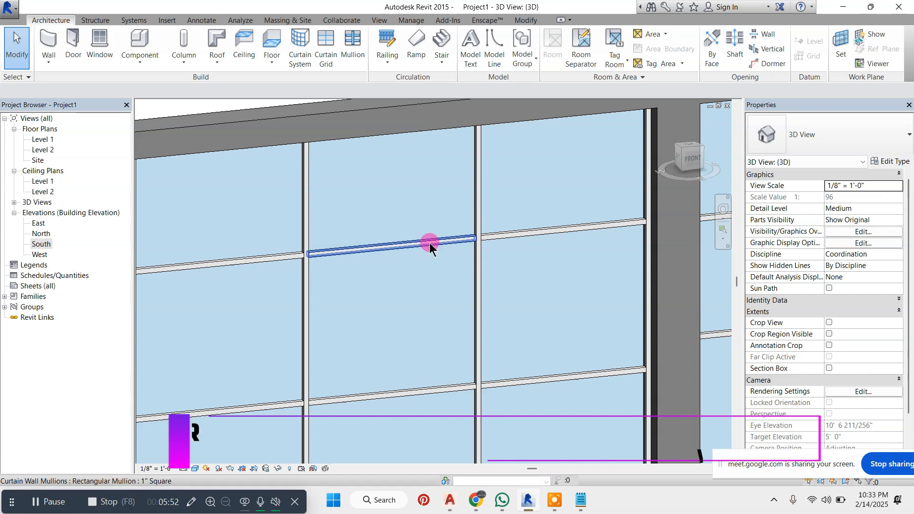
Apply Break at Join to a segment of the uppermost horizontal mullion in the left curtain wall
{"action": "left_click", "coordinate": [430, 243]}
{"action": "scroll", "coordinate": [412, 210], "scroll_direction": "down", "scroll_amount": 3}
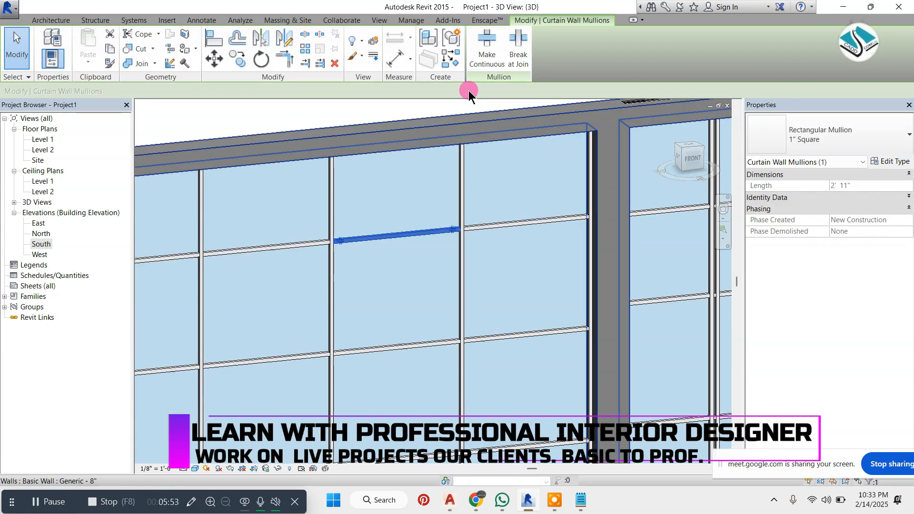
{"action": "left_click", "coordinate": [519, 46]}
{"action": "scroll", "coordinate": [388, 232], "scroll_direction": "up", "scroll_amount": 1}
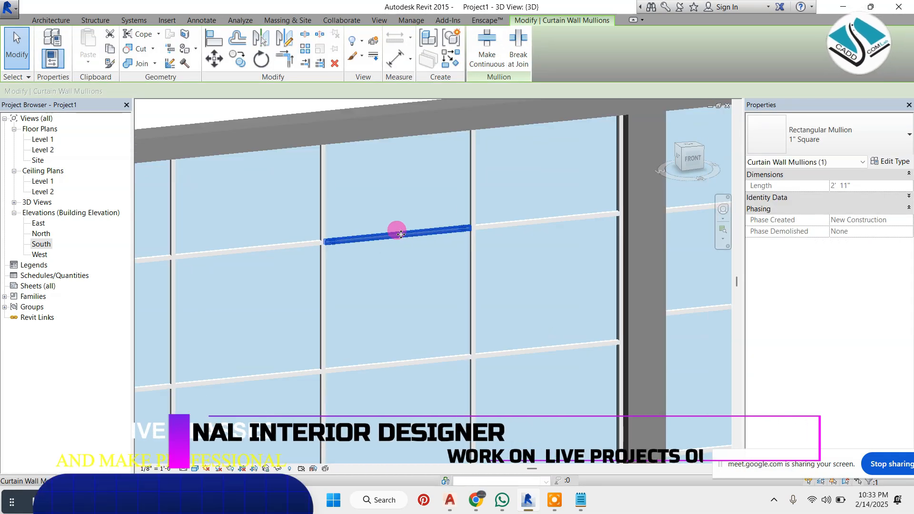
{"action": "left_click", "coordinate": [519, 49]}
{"action": "key", "text": "Escape"}
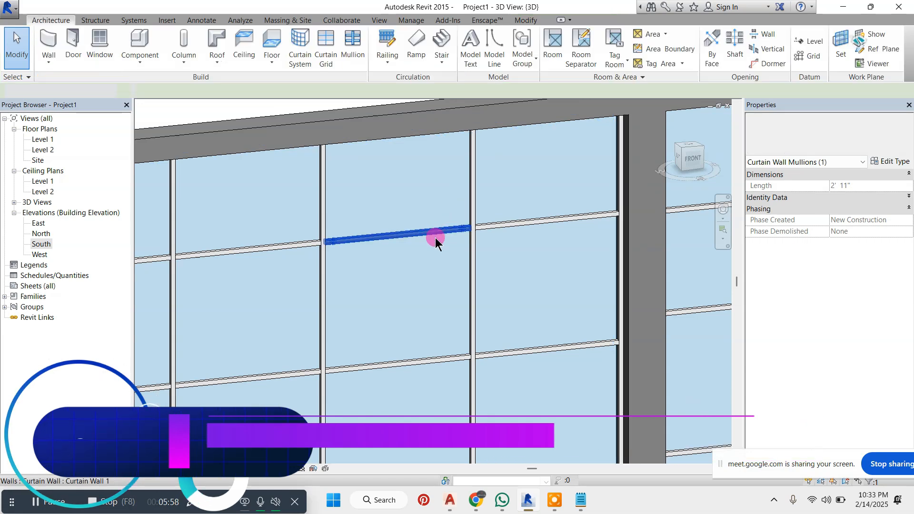
Review the type properties of the left curtain wall's 1" Square mullion, including its material and side widths
{"action": "left_click", "coordinate": [441, 228]}
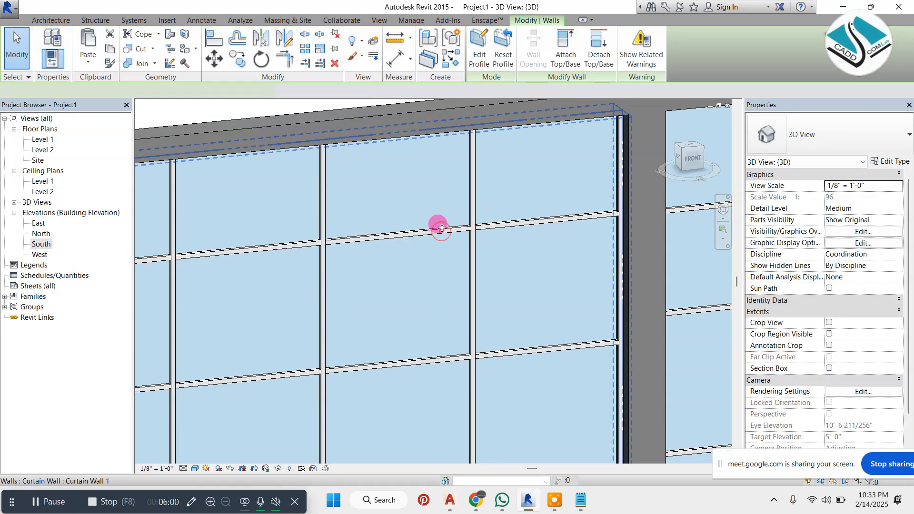
{"action": "key", "text": "Escape"}
{"action": "key", "text": "Tab"}
{"action": "left_click", "coordinate": [444, 231]}
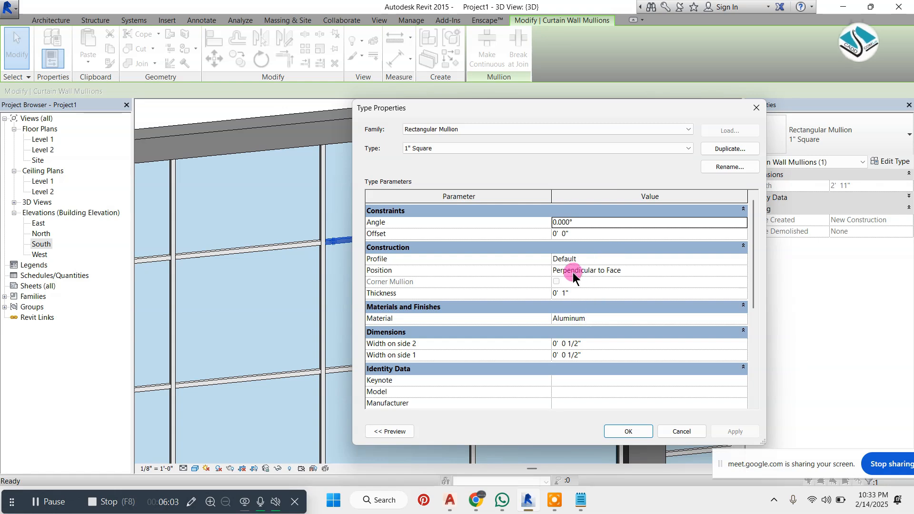
{"action": "left_click", "coordinate": [741, 318]}
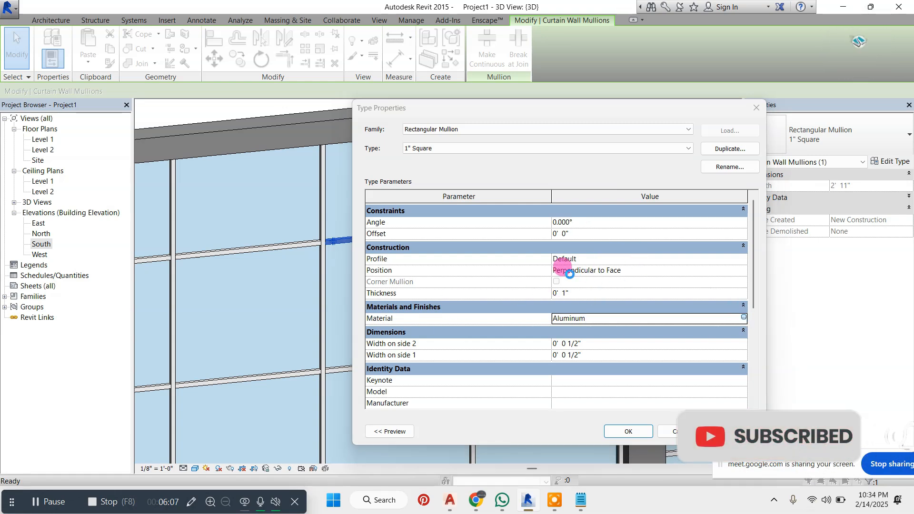
{"action": "key", "text": "Escape"}
{"action": "scroll", "coordinate": [647, 308], "scroll_direction": "down", "scroll_amount": 3}
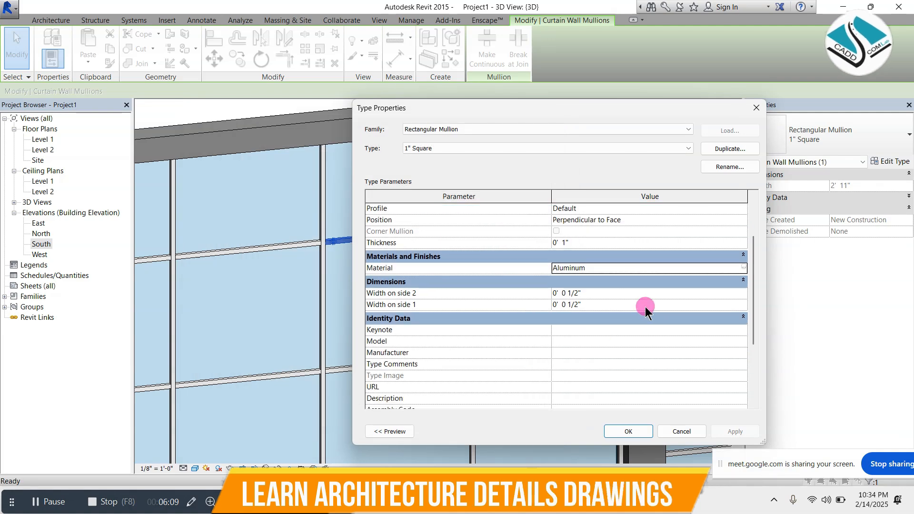
{"action": "key", "text": "Escape"}
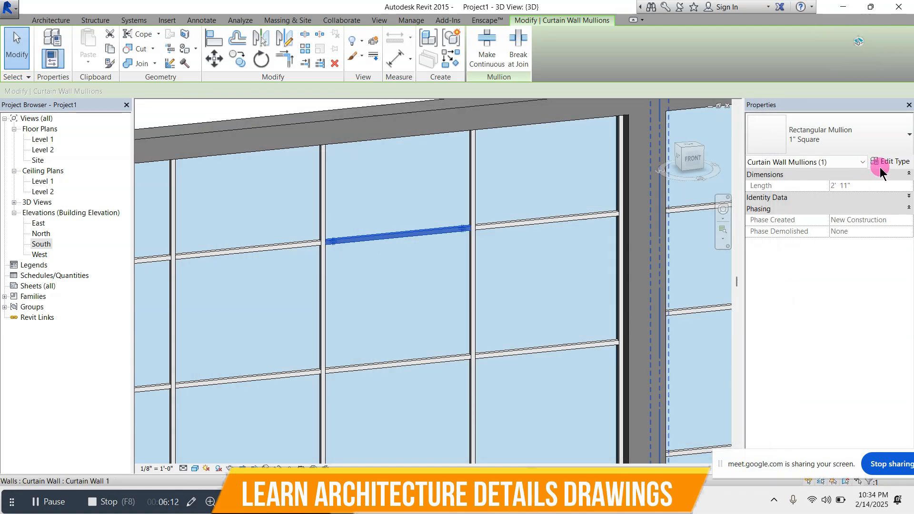
{"action": "left_click", "coordinate": [880, 165]}
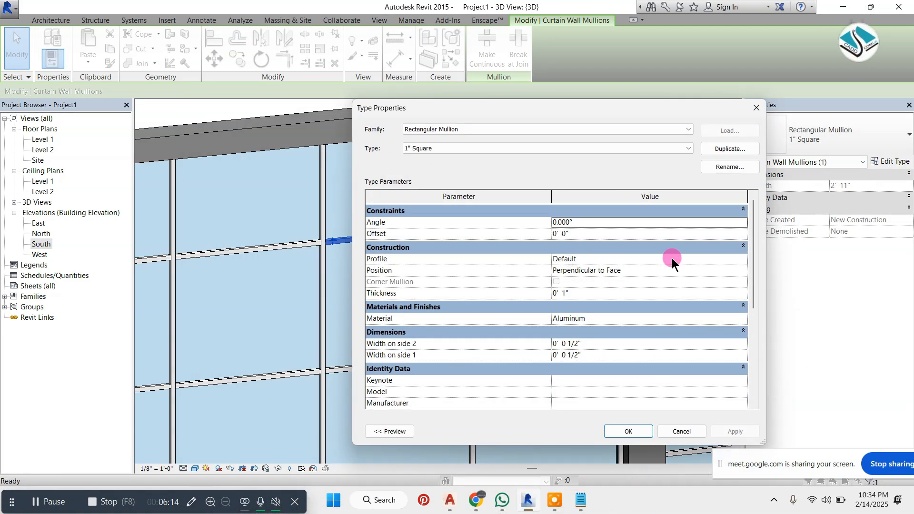
{"action": "key", "text": "Escape"}
{"action": "scroll", "coordinate": [394, 255], "scroll_direction": "down", "scroll_amount": 6}
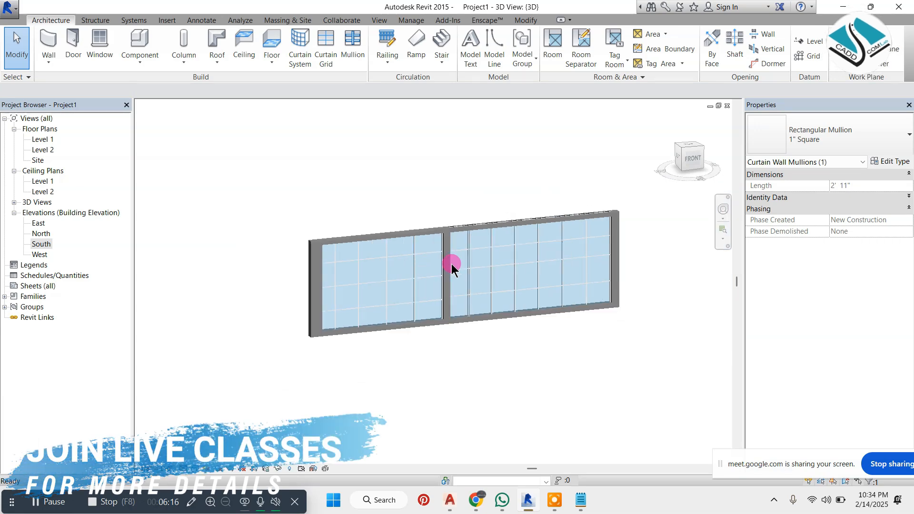
Reset the edited profile of the Generic - 8" wall that surrounds the two curtain walls
{"action": "key", "text": "Escape"}
{"action": "scroll", "coordinate": [490, 249], "scroll_direction": "up", "scroll_amount": 2}
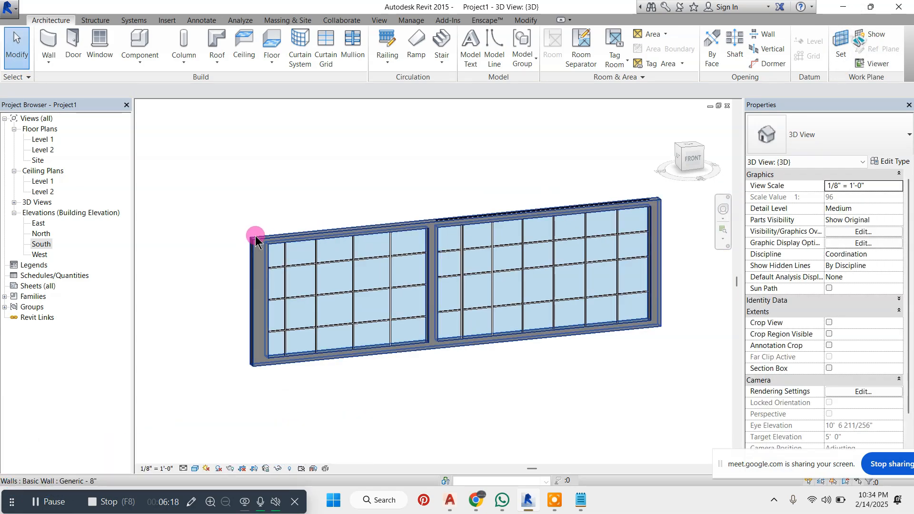
{"action": "left_click", "coordinate": [254, 240]}
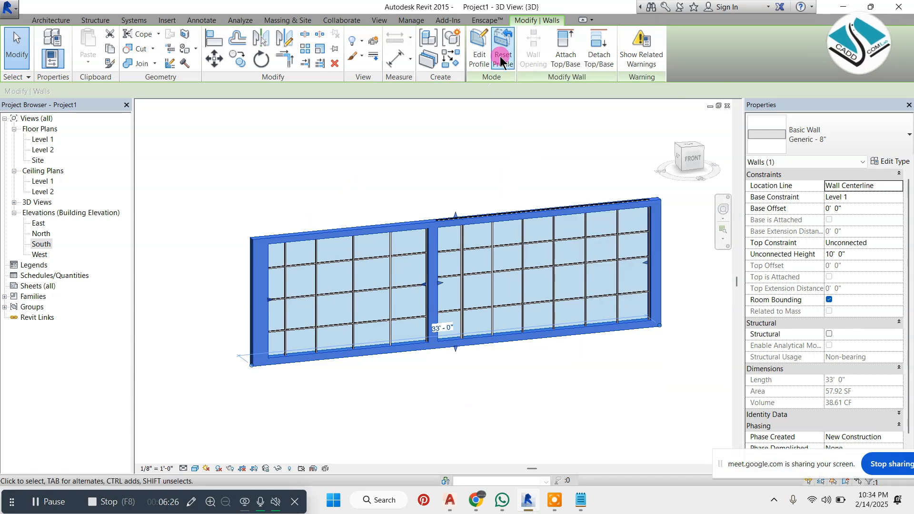
{"action": "left_click", "coordinate": [500, 56]}
{"action": "left_click", "coordinate": [404, 134]}
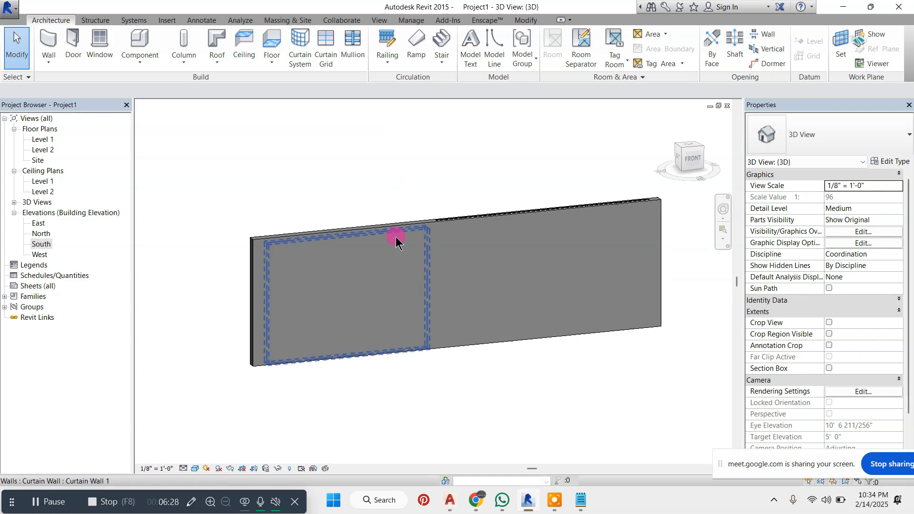
{"action": "left_click", "coordinate": [363, 230]}
{"action": "left_click", "coordinate": [292, 224]}
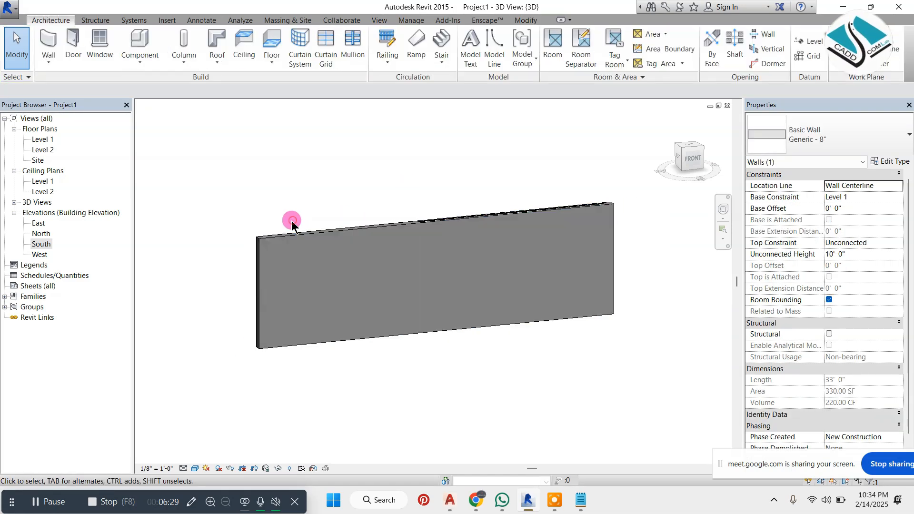
{"action": "double_click", "coordinate": [282, 235]}
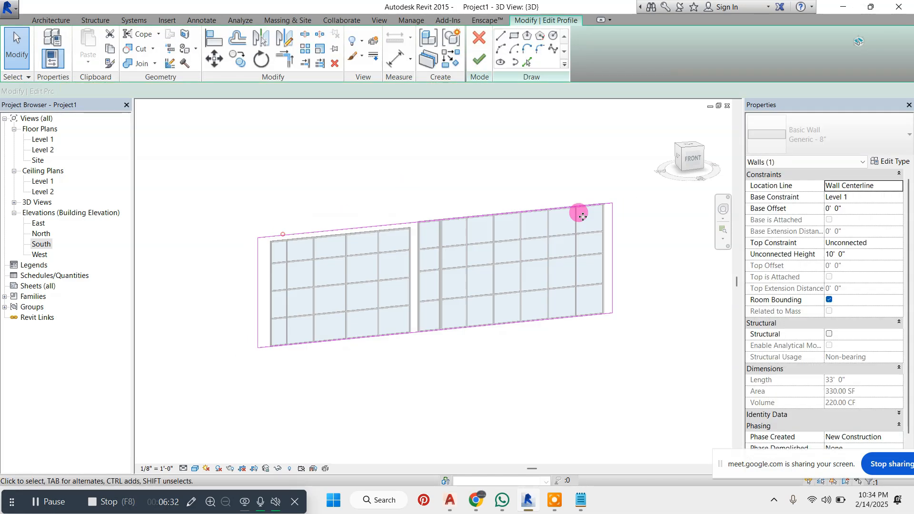
{"action": "left_click", "coordinate": [583, 217]}
{"action": "left_click", "coordinate": [472, 60]}
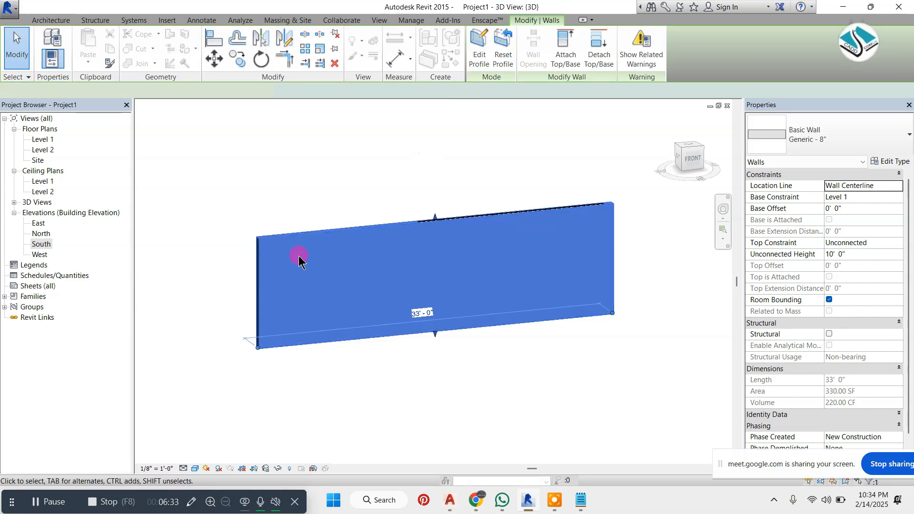
{"action": "left_click_drag", "start_coordinate": [496, 225], "coordinate": [653, 338]}
{"action": "left_click", "coordinate": [506, 190]}
{"action": "left_click_drag", "start_coordinate": [603, 206], "coordinate": [251, 328]}
{"action": "left_click", "coordinate": [359, 216]}
Delete both curtain walls, including their mullions, in the Level 1 floor plan
{"action": "double_click", "coordinate": [52, 141]}
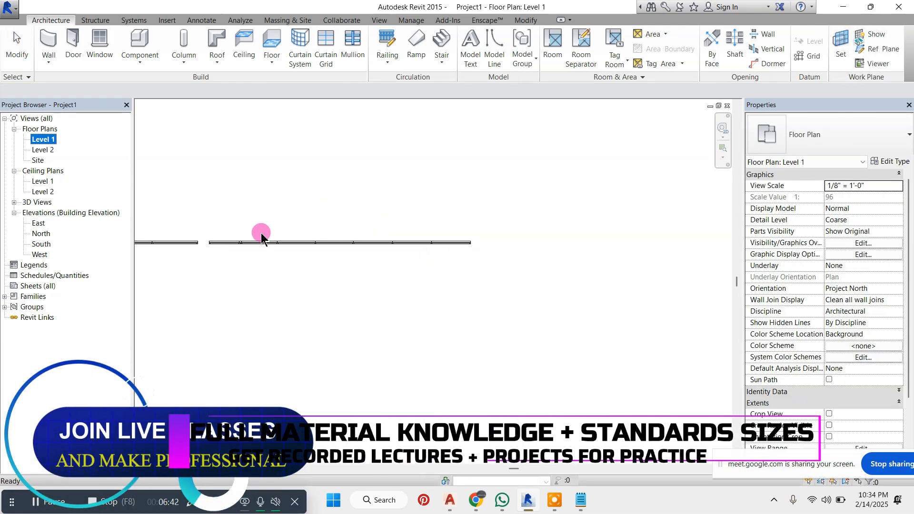
{"action": "scroll", "coordinate": [261, 233], "scroll_direction": "down", "scroll_amount": 4}
{"action": "scroll", "coordinate": [248, 227], "scroll_direction": "up", "scroll_amount": 4}
{"action": "scroll", "coordinate": [481, 236], "scroll_direction": "down", "scroll_amount": 3}
{"action": "left_click", "coordinate": [520, 239]}
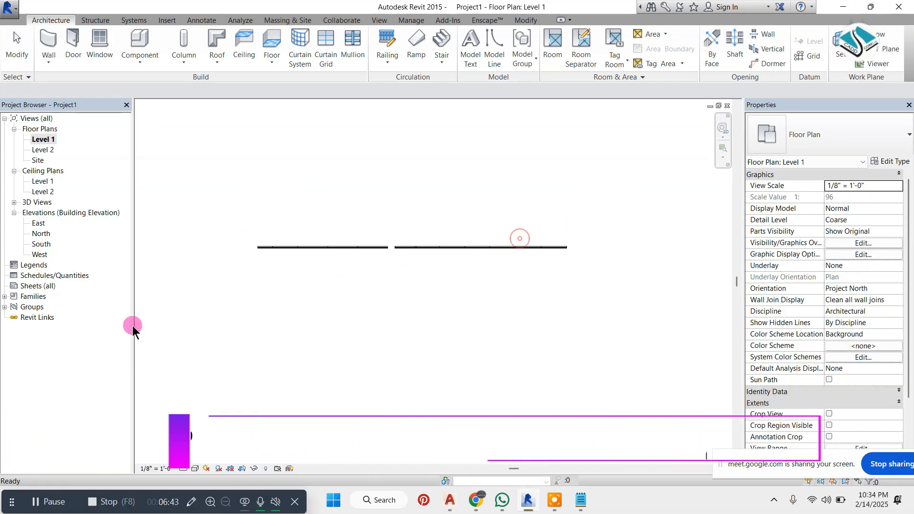
{"action": "left_click_drag", "start_coordinate": [602, 235], "coordinate": [179, 304]}
{"action": "key", "text": "Delete"}
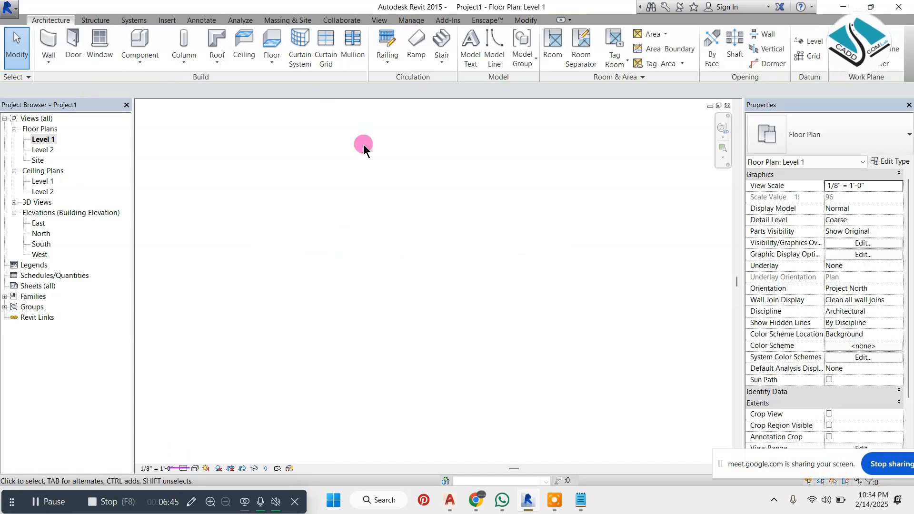
Delete the remaining Generic - 8" wall in the 3D view
{"action": "left_click", "coordinate": [379, 20]}
{"action": "left_click", "coordinate": [341, 40]}
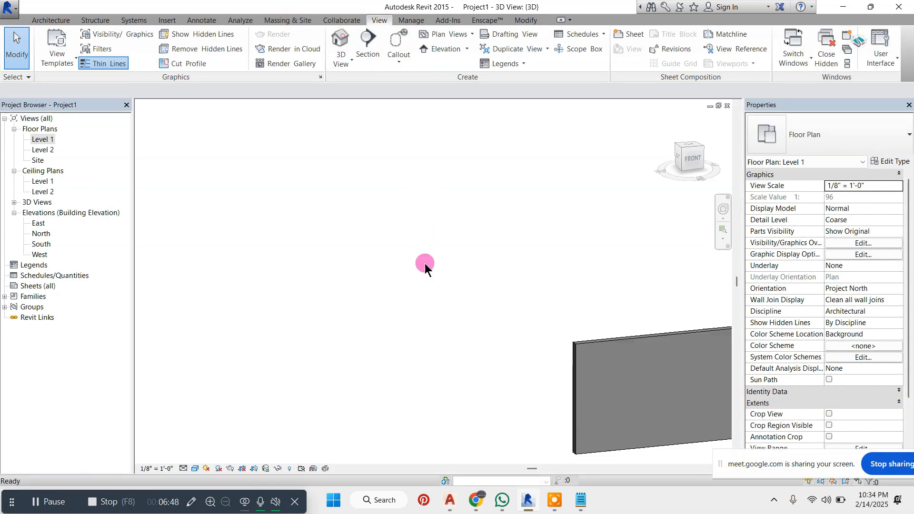
{"action": "left_click_drag", "start_coordinate": [255, 376], "coordinate": [247, 370]}
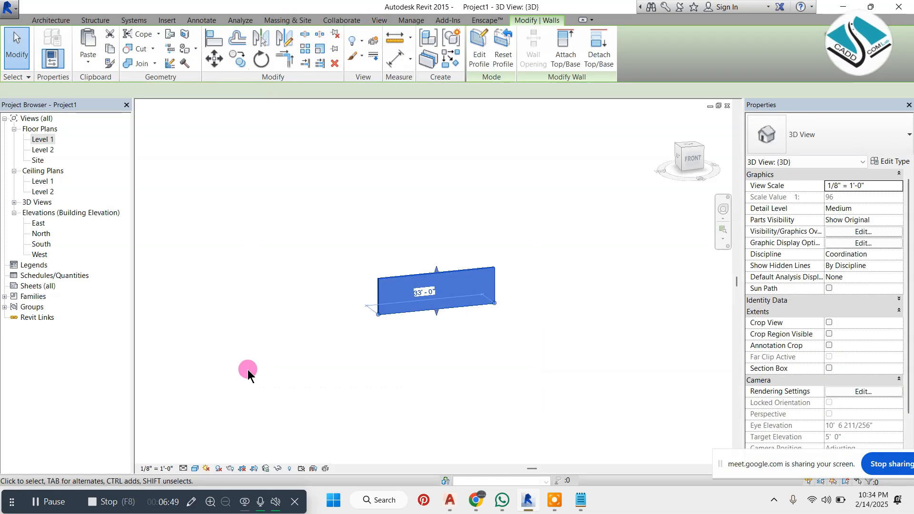
{"action": "key", "text": "Delete"}
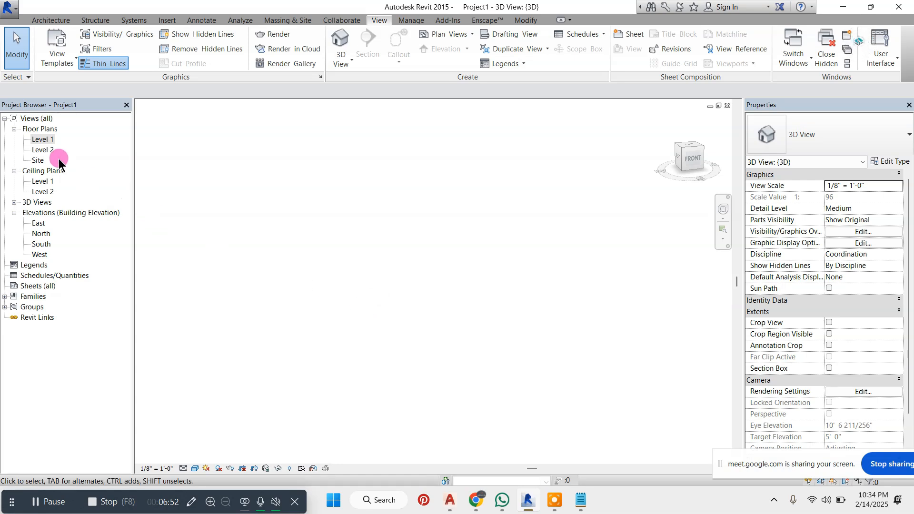
Open the South building elevation around the two level lines
{"action": "left_click", "coordinate": [42, 24]}
{"action": "left_click", "coordinate": [38, 141]}
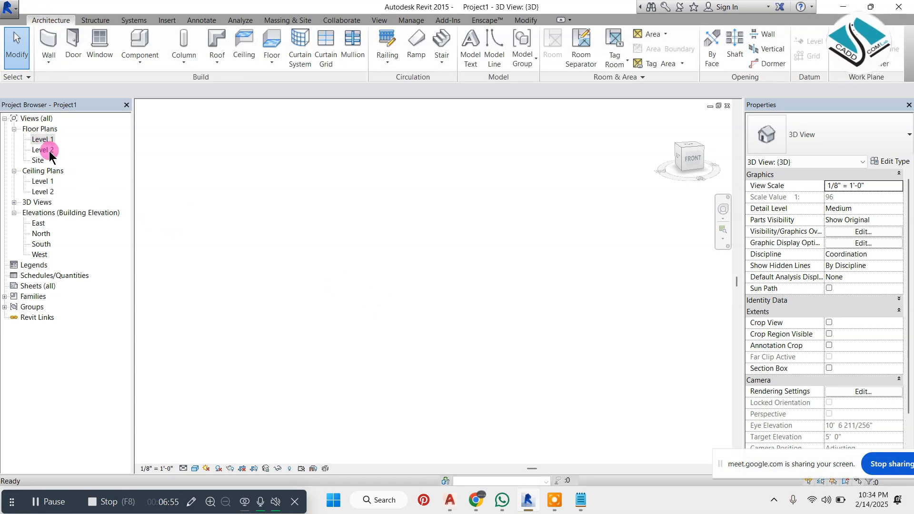
{"action": "double_click", "coordinate": [42, 244]}
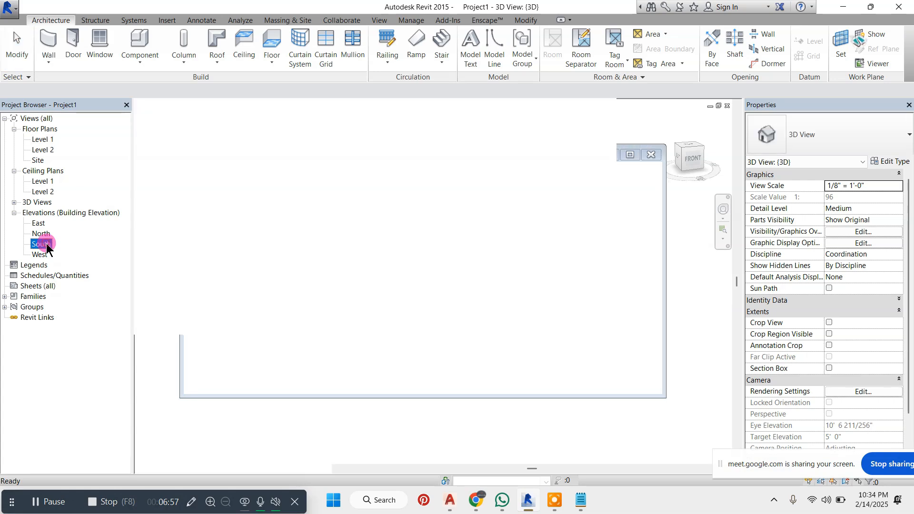
{"action": "scroll", "coordinate": [581, 200], "scroll_direction": "up", "scroll_amount": 5}
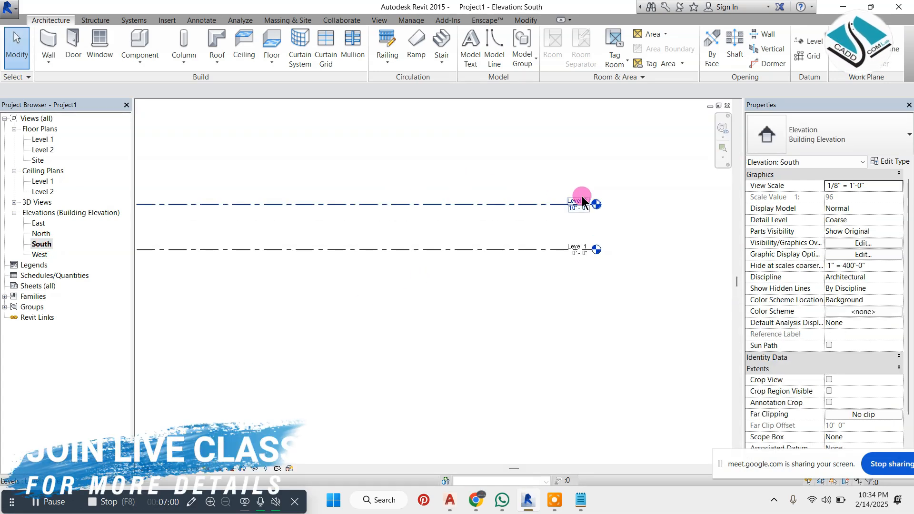
Add an elbow to the head ends of the Level 2 and Level 1 lines
{"action": "left_click", "coordinate": [518, 202]}
{"action": "scroll", "coordinate": [552, 215], "scroll_direction": "up", "scroll_amount": 2}
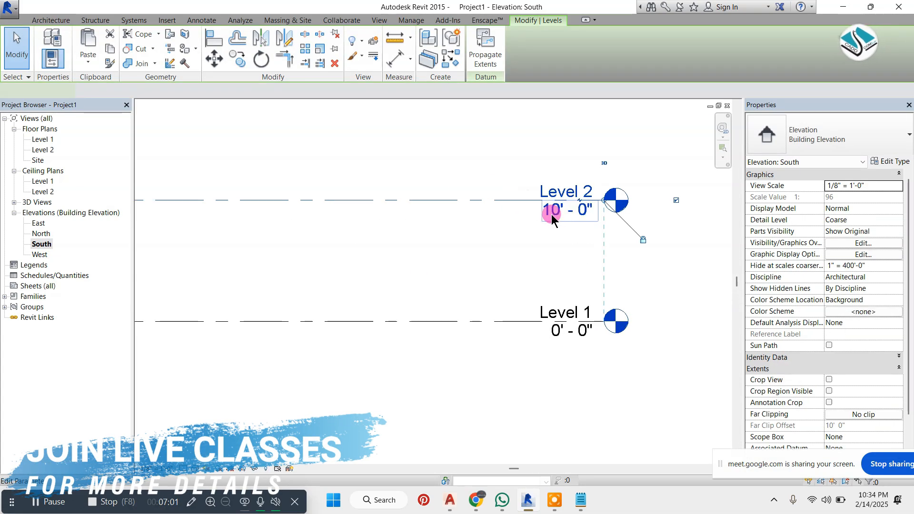
{"action": "left_click", "coordinate": [581, 199]}
{"action": "left_click", "coordinate": [500, 337]}
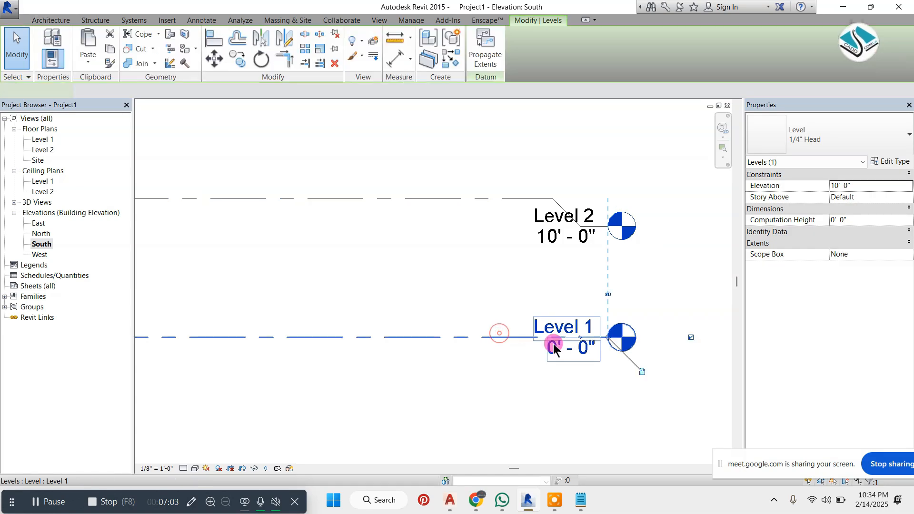
{"action": "left_click", "coordinate": [580, 338]}
{"action": "scroll", "coordinate": [564, 303], "scroll_direction": "down", "scroll_amount": 5}
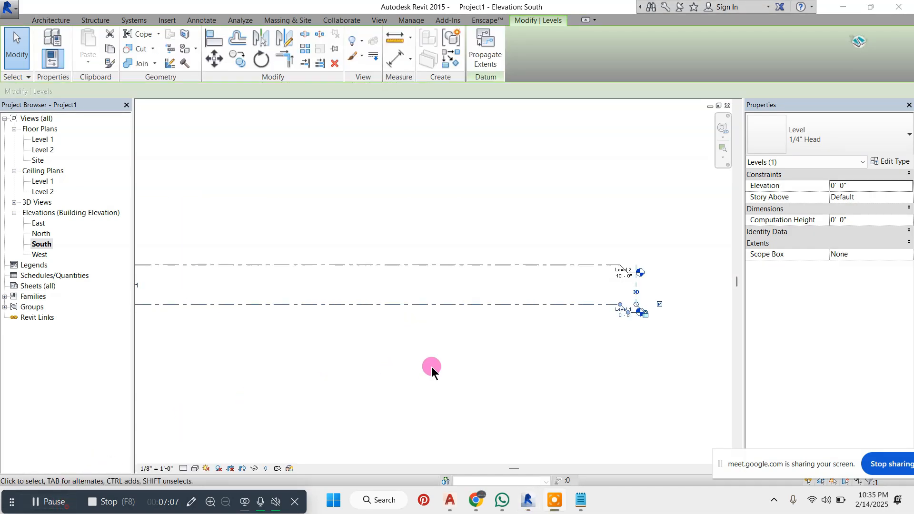
{"action": "scroll", "coordinate": [656, 289], "scroll_direction": "up", "scroll_amount": 3}
{"action": "key", "text": "Escape"}
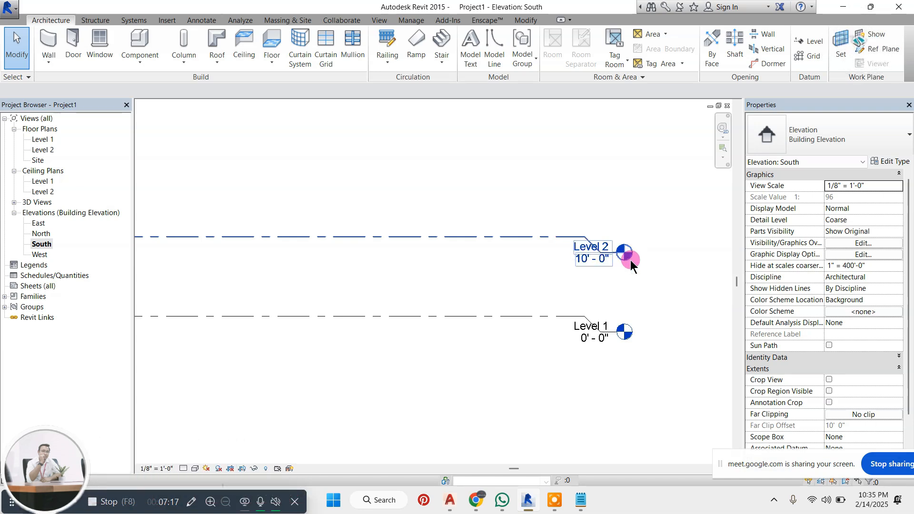
{"action": "scroll", "coordinate": [615, 263], "scroll_direction": "down", "scroll_amount": 3}
{"action": "scroll", "coordinate": [564, 268], "scroll_direction": "down", "scroll_amount": 3}
{"action": "scroll", "coordinate": [561, 269], "scroll_direction": "up", "scroll_amount": 3}
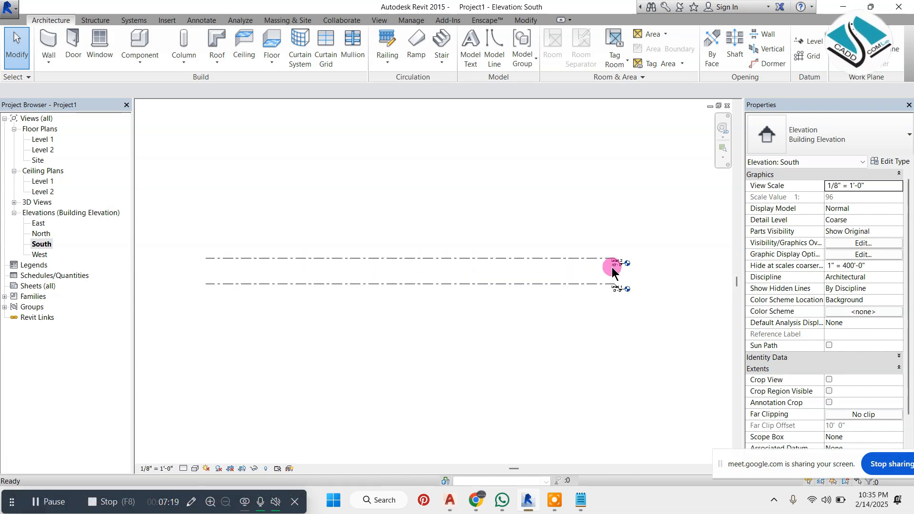
{"action": "scroll", "coordinate": [612, 267], "scroll_direction": "up", "scroll_amount": 3}
{"action": "scroll", "coordinate": [587, 222], "scroll_direction": "down", "scroll_amount": 2}
{"action": "scroll", "coordinate": [595, 261], "scroll_direction": "up", "scroll_amount": 3}
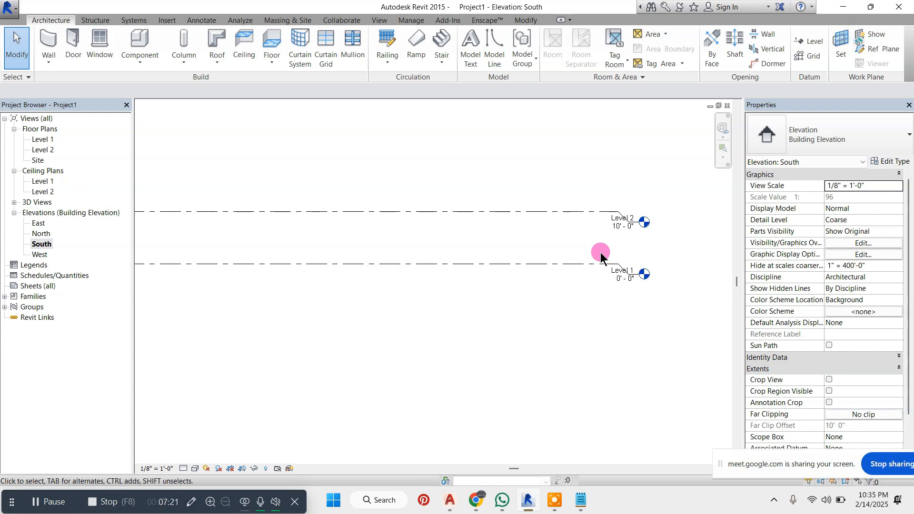
Switch to the Notepad note, add the line "level design----", and number the two lines 1- and 2-
{"action": "left_click", "coordinate": [581, 500]}
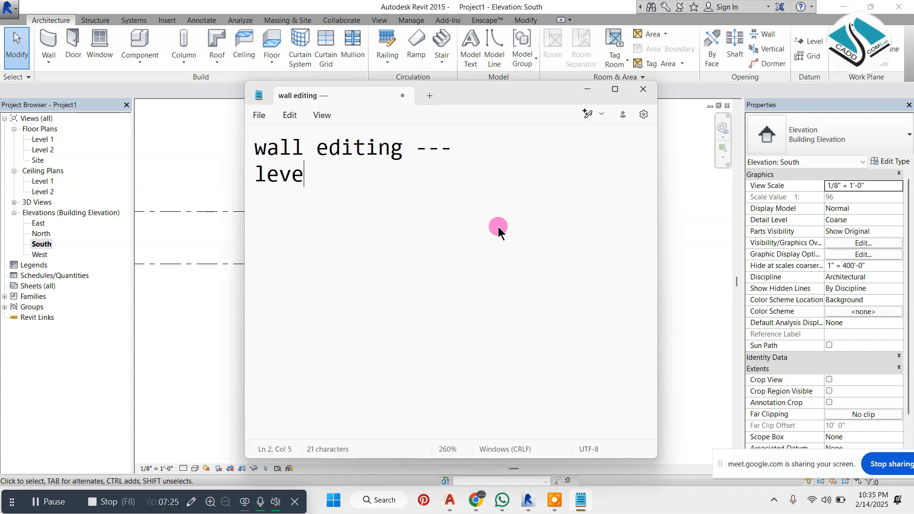
{"action": "type", "text": "design"}
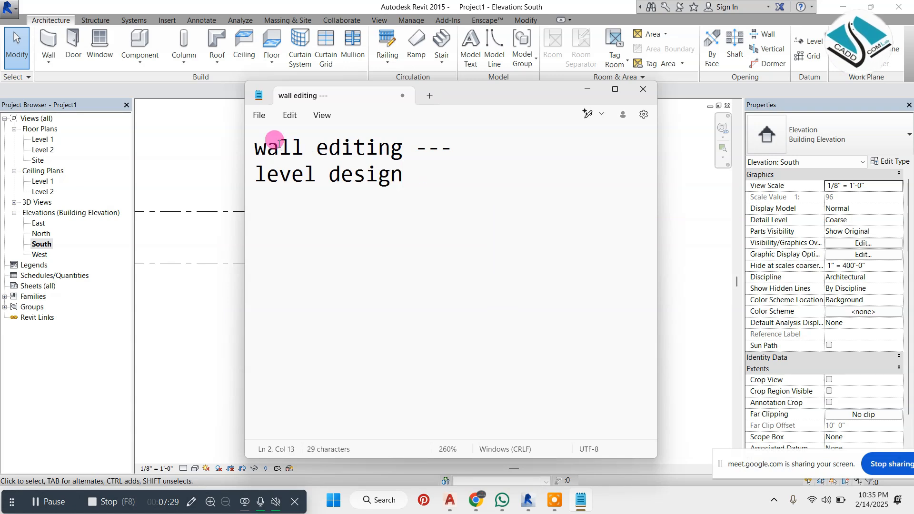
{"action": "type", "text": "1-"}
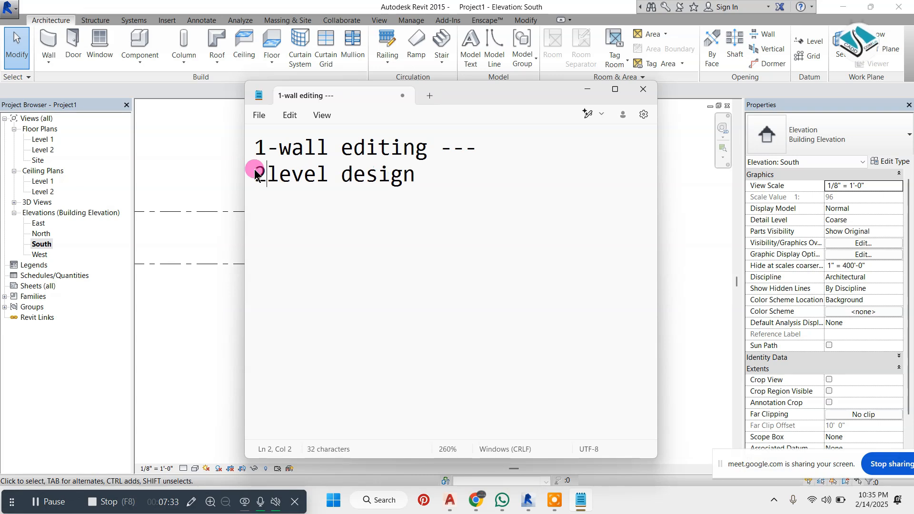
{"action": "type", "text": "2-"}
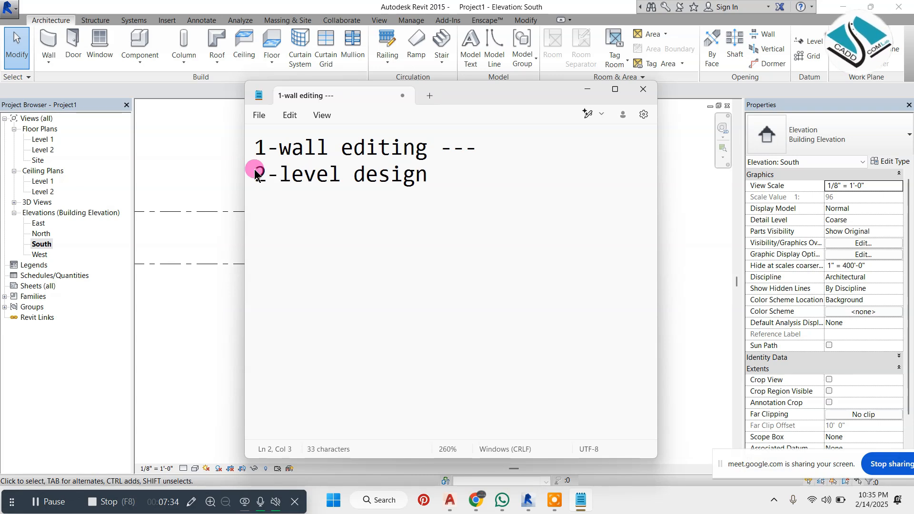
{"action": "left_click", "coordinate": [458, 181]}
{"action": "type", "text": "----"}
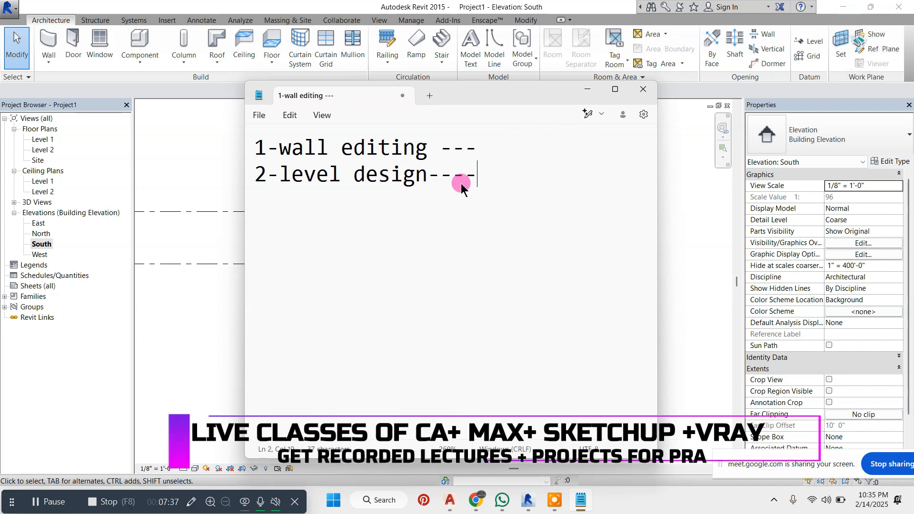
Request a shorter rewrite of the note's text and return to the South elevation in Revit
{"action": "left_click", "coordinate": [589, 114]}
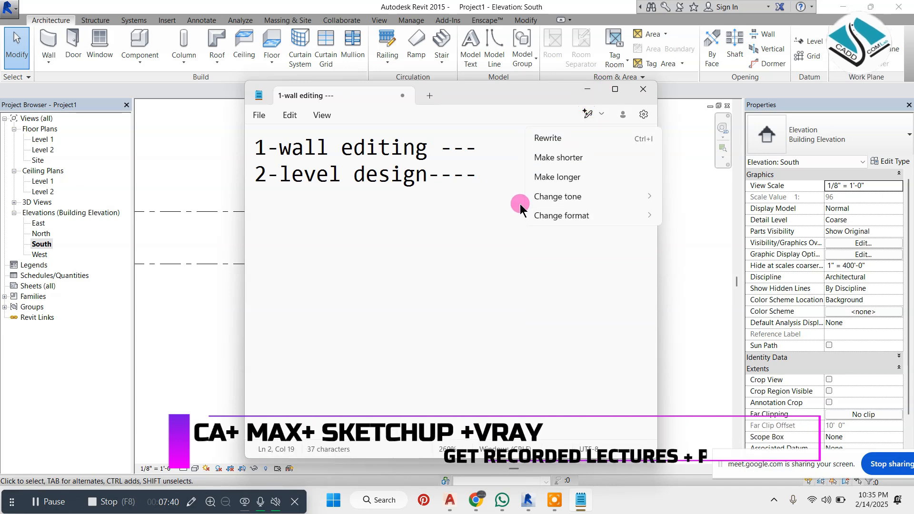
{"action": "left_click", "coordinate": [580, 155]}
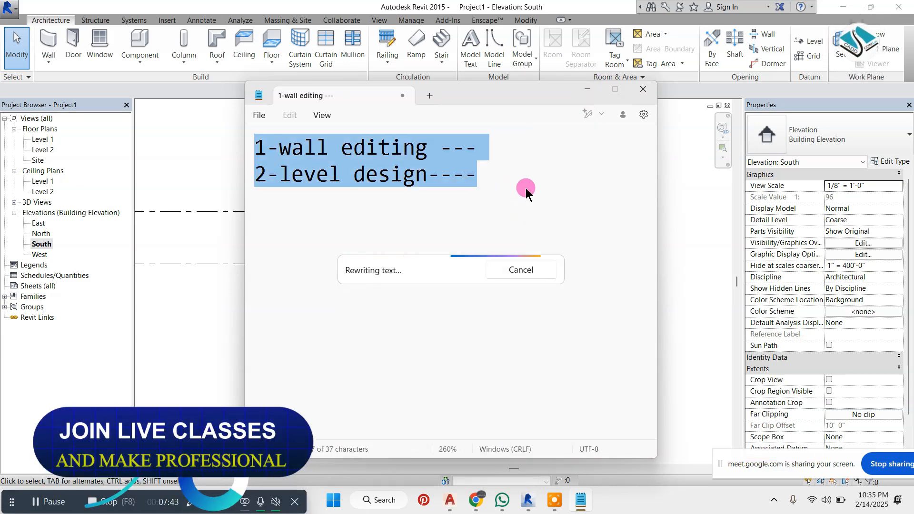
{"action": "left_click", "coordinate": [588, 89]}
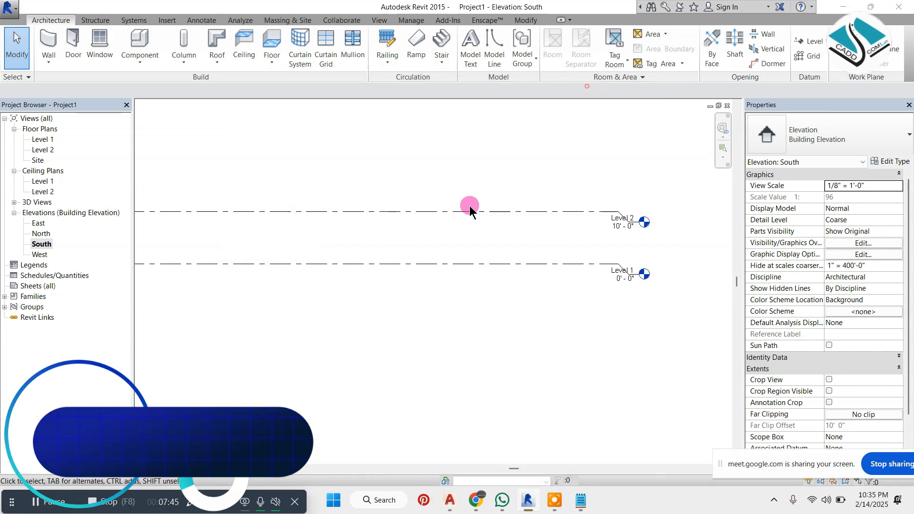
{"action": "scroll", "coordinate": [650, 247], "scroll_direction": "up", "scroll_amount": 3}
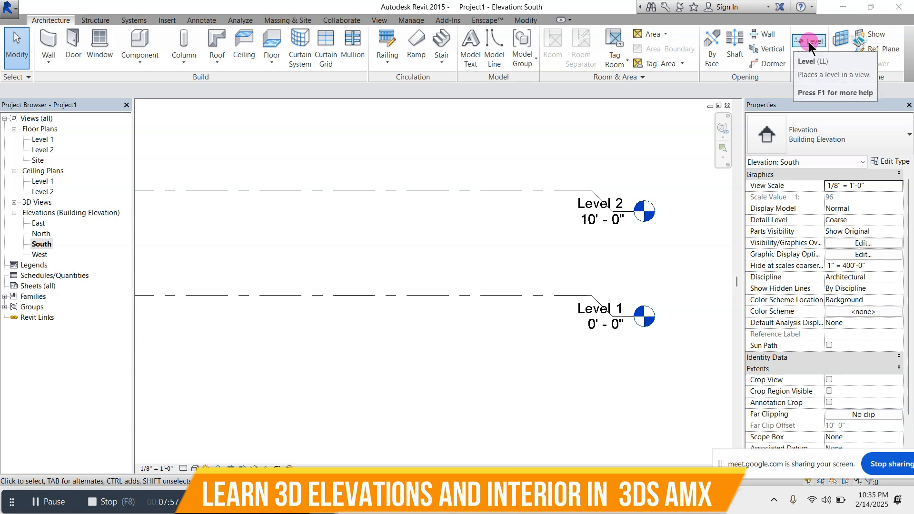
{"action": "left_click", "coordinate": [813, 42]}
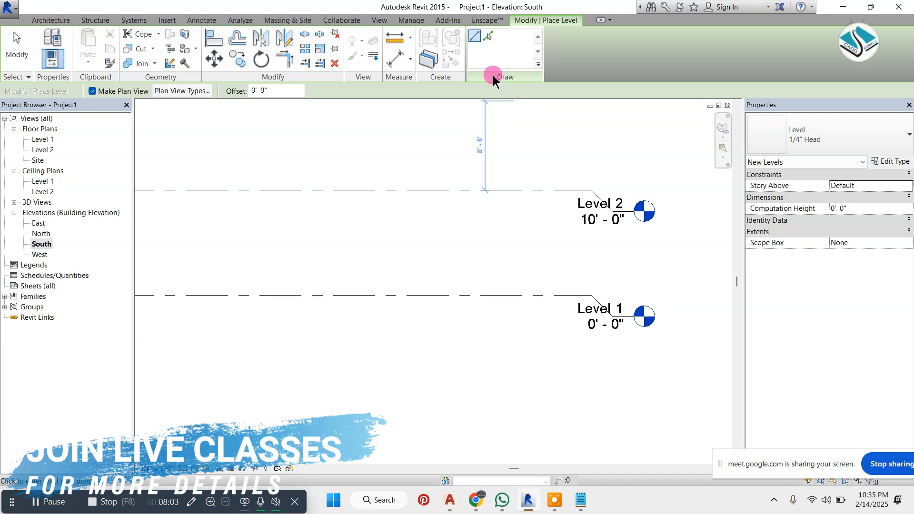
{"action": "left_click", "coordinate": [488, 39]}
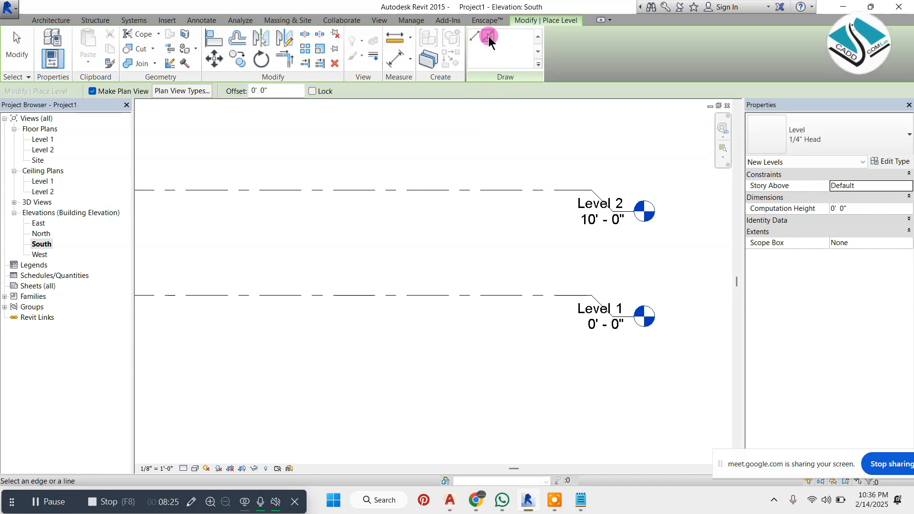
{"action": "left_click_drag", "start_coordinate": [267, 92], "coordinate": [241, 96]}
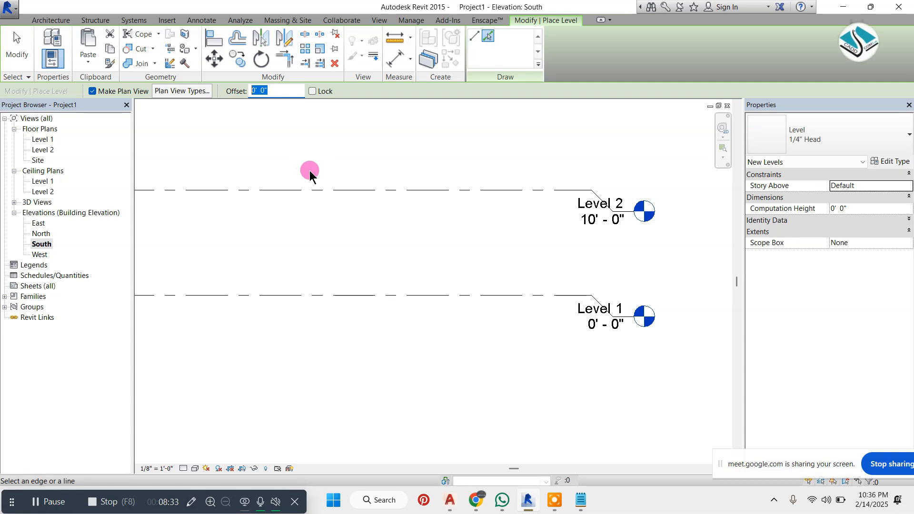
{"action": "right_click", "coordinate": [473, 127]}
{"action": "left_click", "coordinate": [490, 138]}
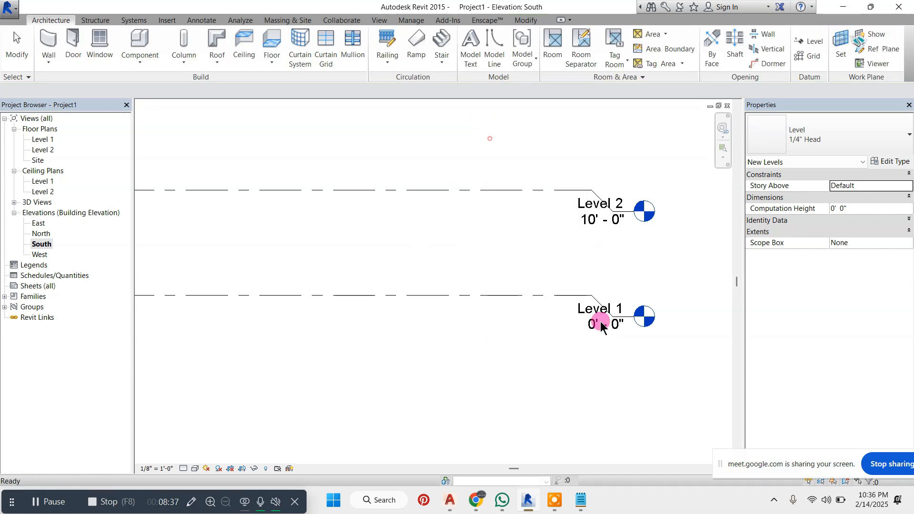
Rename Level 1 as Ground Floor together with its corresponding views
{"action": "left_click", "coordinate": [602, 326]}
{"action": "left_click", "coordinate": [587, 310]}
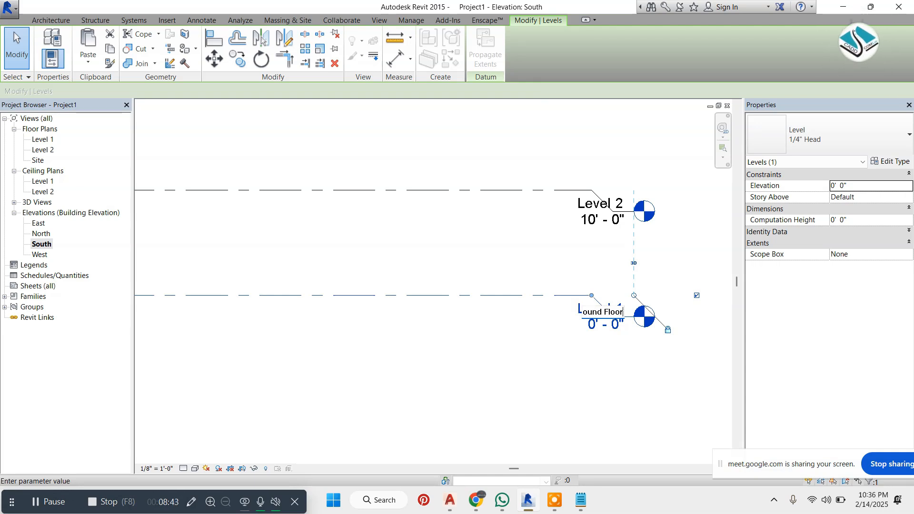
{"action": "key", "text": "Return"}
{"action": "left_click", "coordinate": [485, 257]}
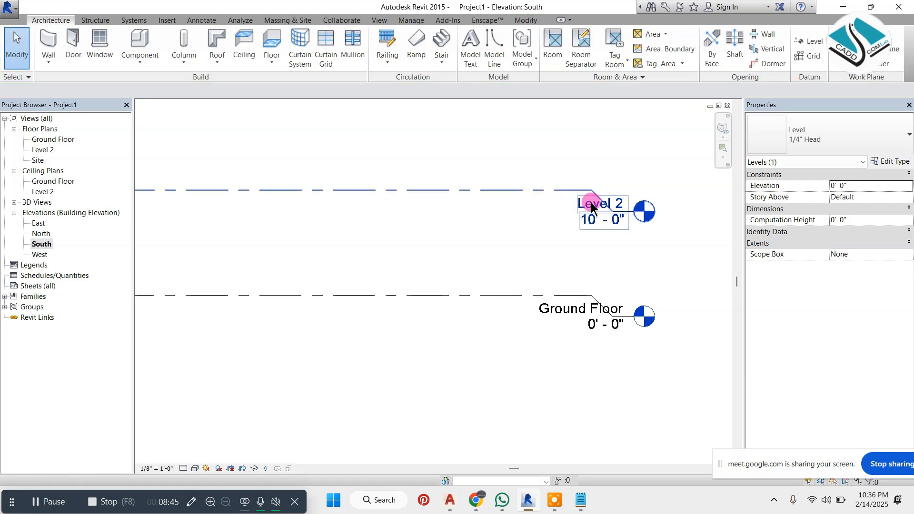
Rename Level 2 as First Floor together with its corresponding views
{"action": "left_click", "coordinate": [590, 199]}
{"action": "left_click", "coordinate": [592, 202]}
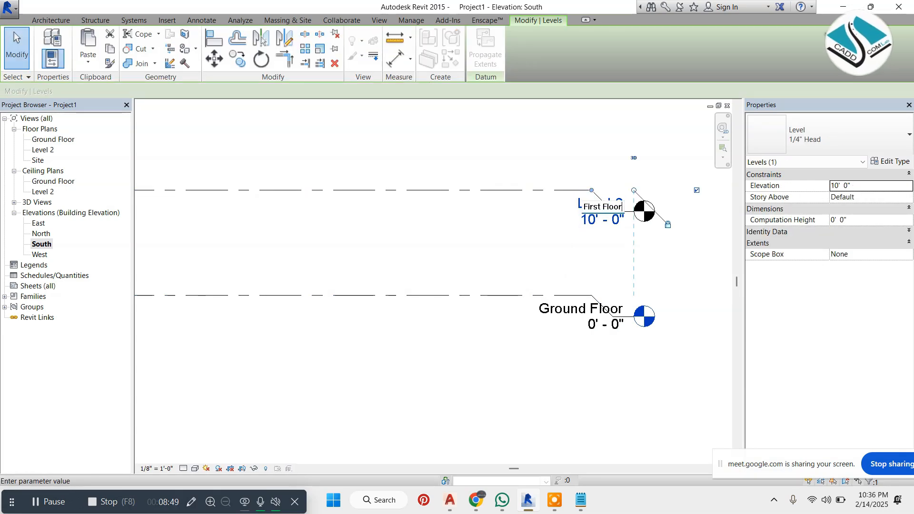
{"action": "type", "text": "First Floor"}
{"action": "key", "text": "Return"}
{"action": "left_click", "coordinate": [475, 252]}
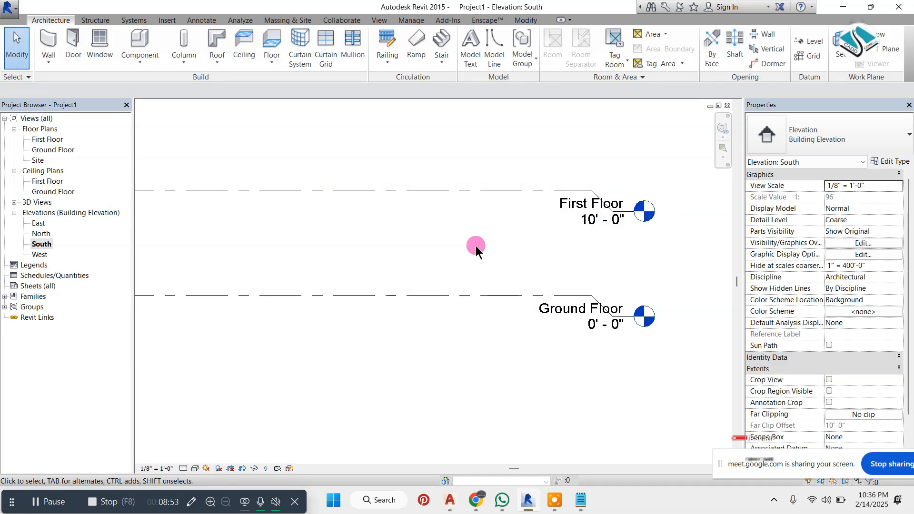
Create a level 1' 0" below Ground Floor by picking the Ground Floor line with a 1' offset
{"action": "left_click", "coordinate": [820, 43]}
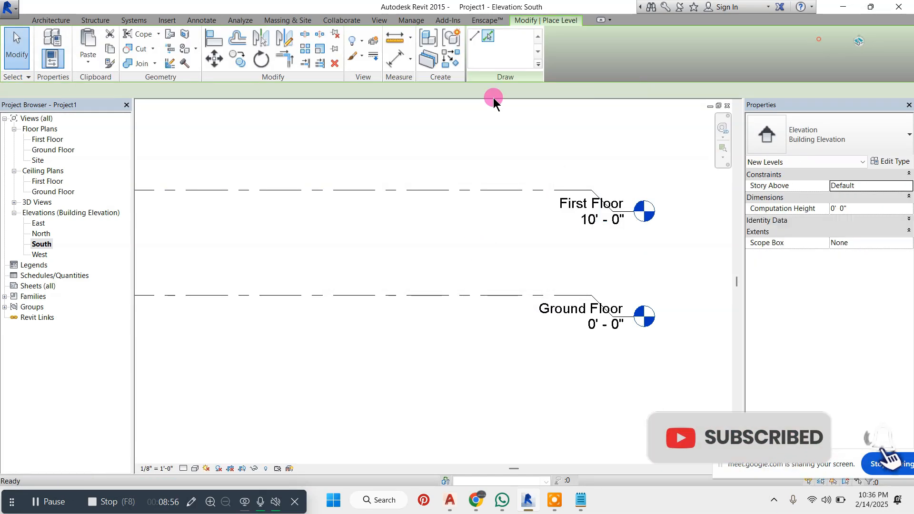
{"action": "left_click", "coordinate": [491, 36]}
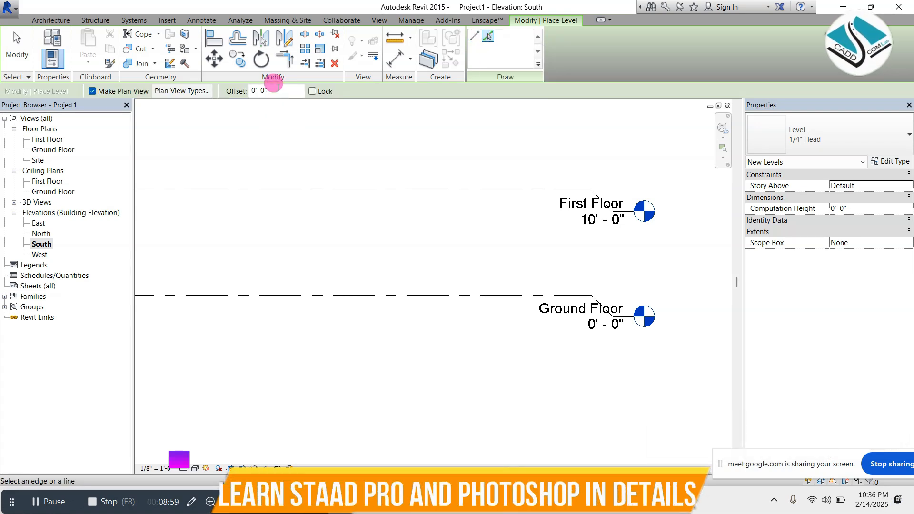
{"action": "left_click", "coordinate": [261, 91]}
{"action": "type", "text": "1"}
{"action": "key", "text": "Return"}
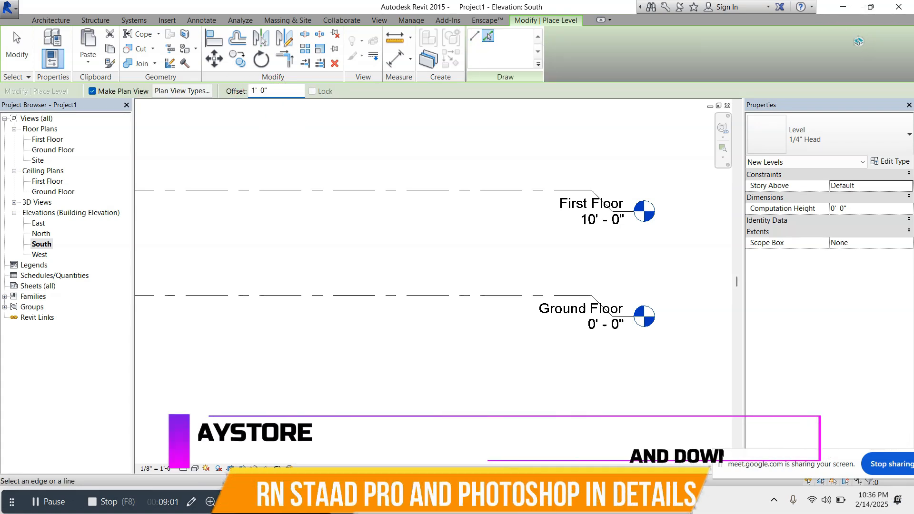
{"action": "left_click", "coordinate": [475, 297]}
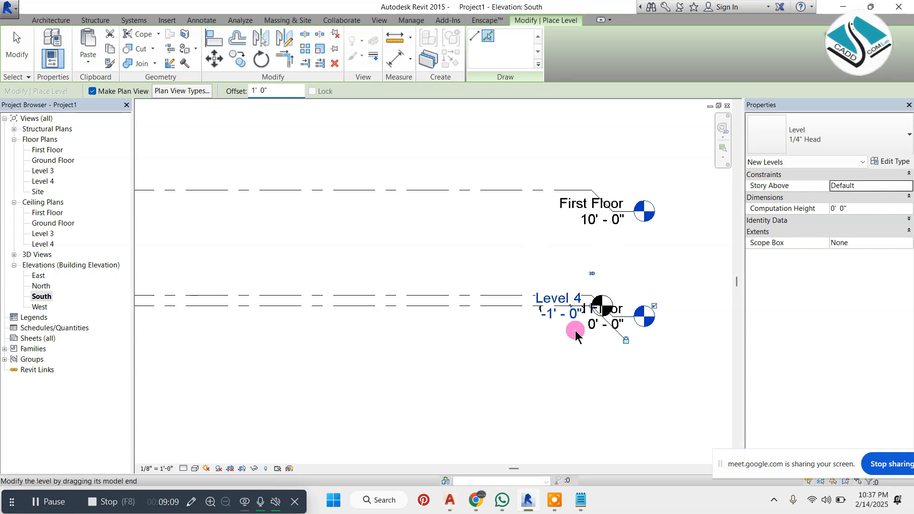
{"action": "key", "text": "Escape"}
Try to separate the overlapping level heads by adding an elbow to Level 4
{"action": "middle_click_drag", "start_coordinate": [572, 330], "coordinate": [530, 292]}
{"action": "scroll", "coordinate": [577, 296], "scroll_direction": "up", "scroll_amount": 1}
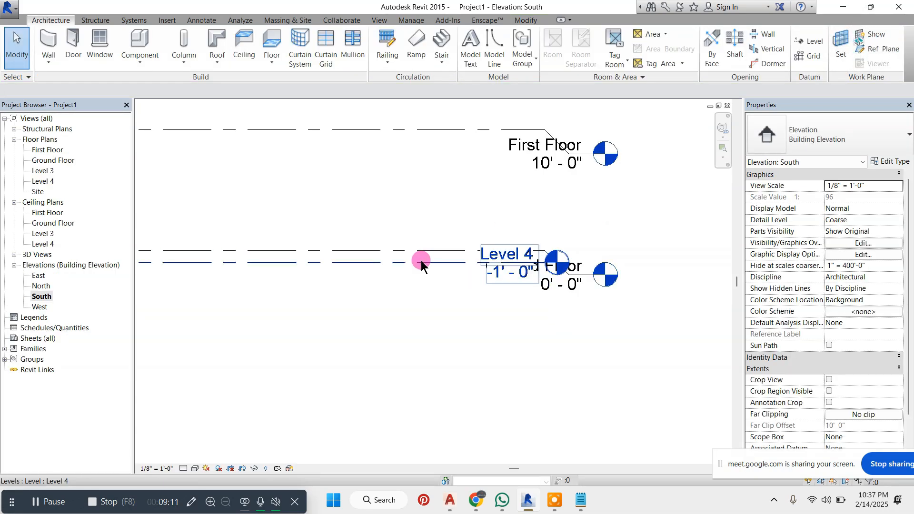
{"action": "left_click", "coordinate": [439, 264]}
{"action": "left_click", "coordinate": [439, 264]}
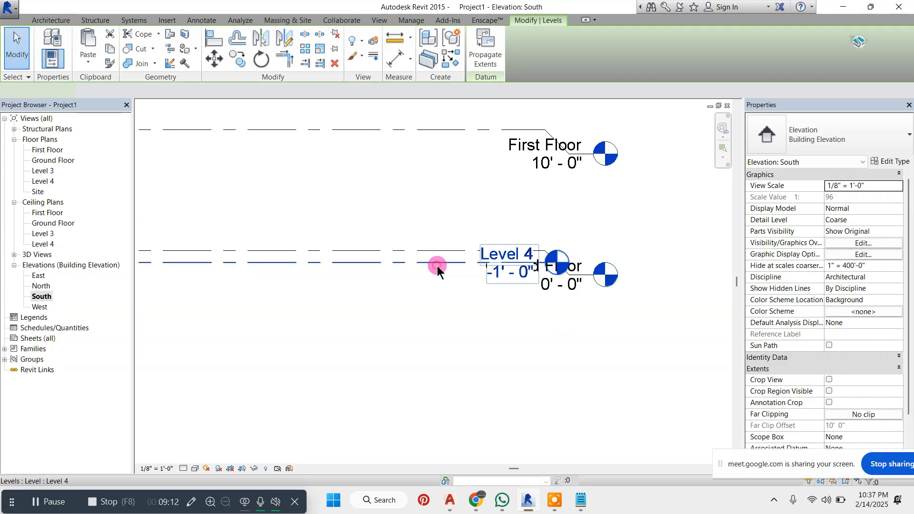
{"action": "left_click", "coordinate": [523, 266]}
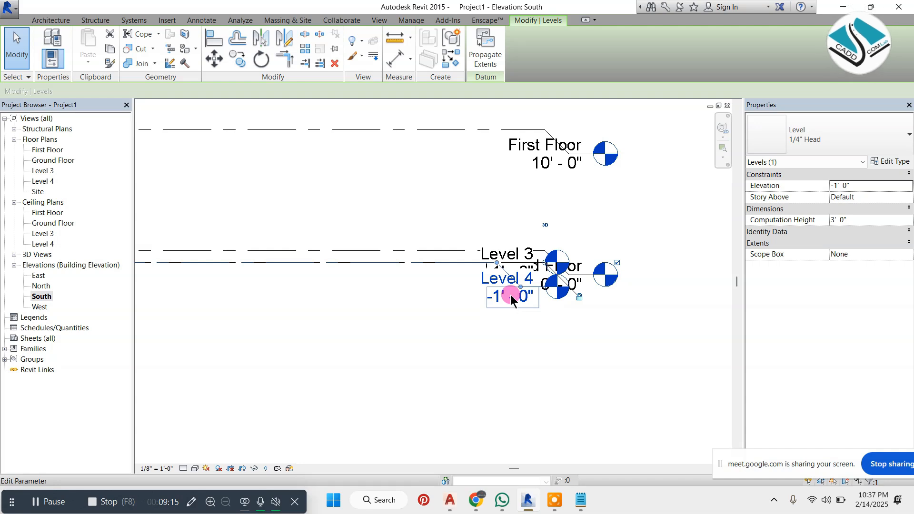
{"action": "left_click", "coordinate": [469, 273]}
{"action": "left_click", "coordinate": [460, 253]}
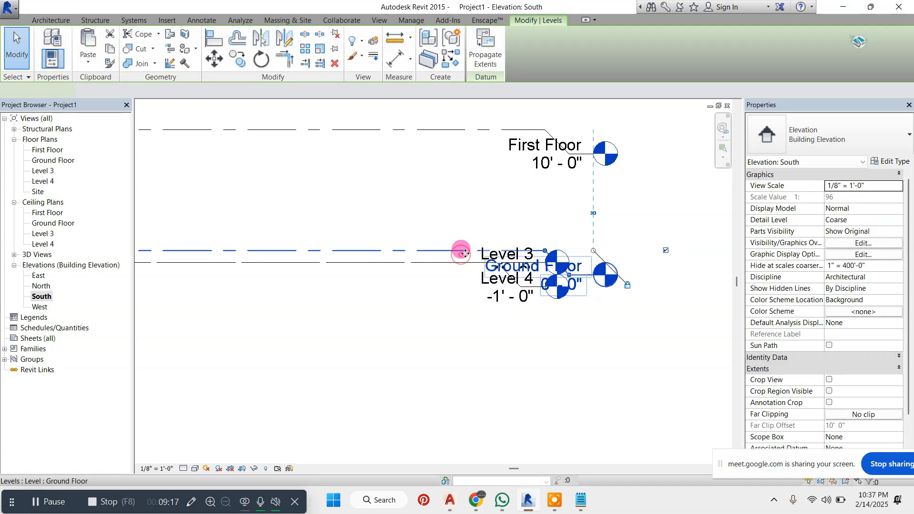
{"action": "double_click", "coordinate": [571, 262]}
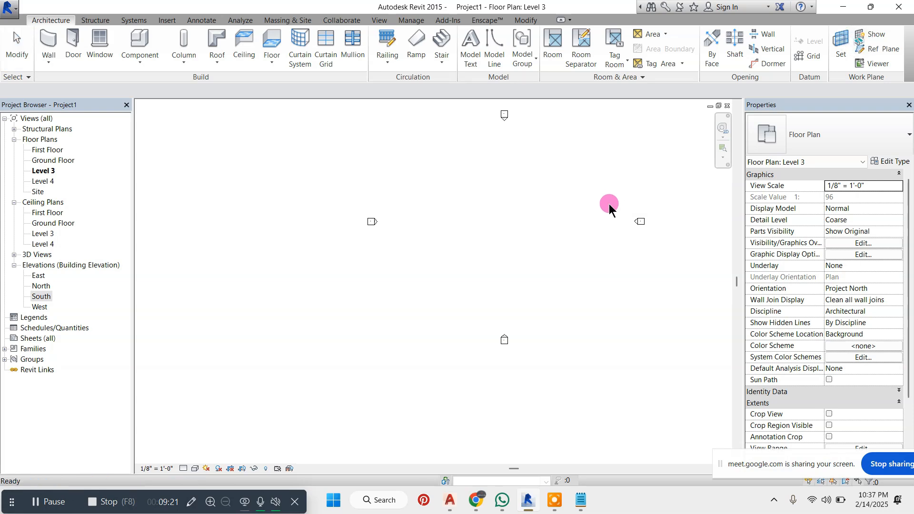
{"action": "double_click", "coordinate": [47, 296]}
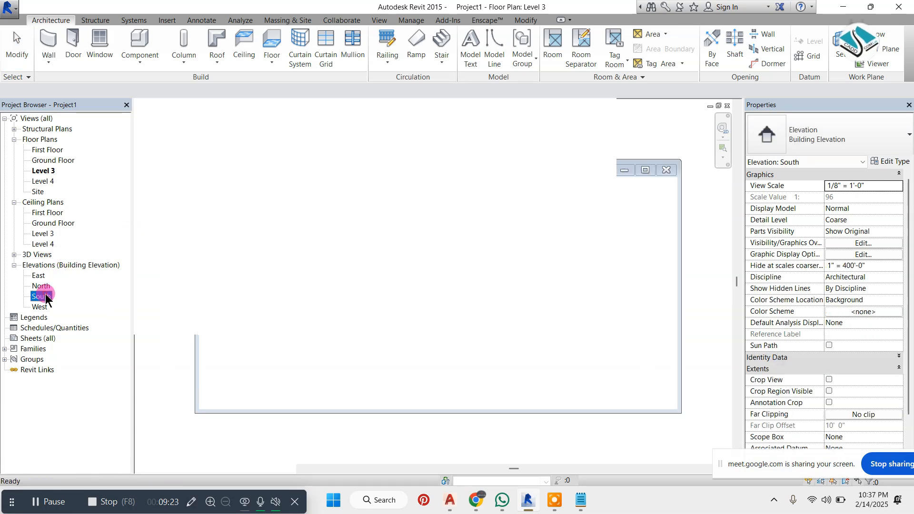
Move the Ground Floor level head up above its line, clear of the Level 4 head
{"action": "scroll", "coordinate": [422, 251], "scroll_direction": "up", "scroll_amount": 3}
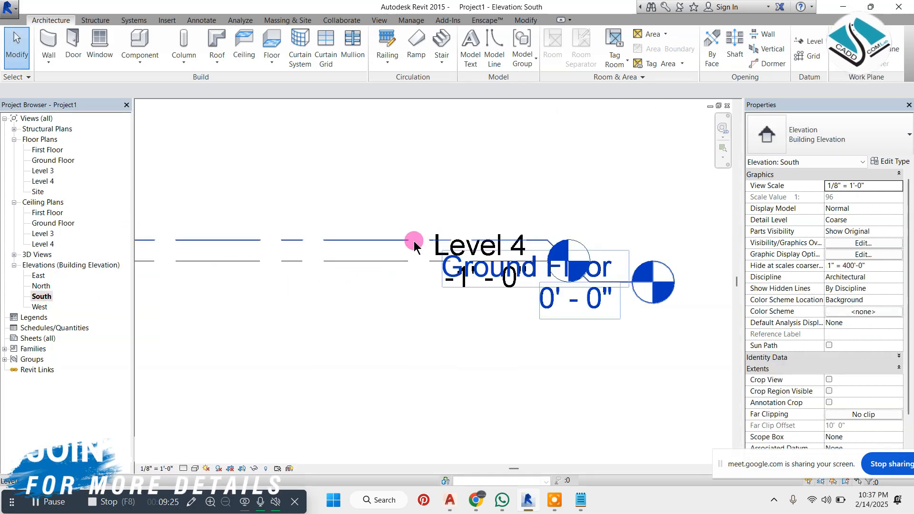
{"action": "left_click", "coordinate": [563, 281]}
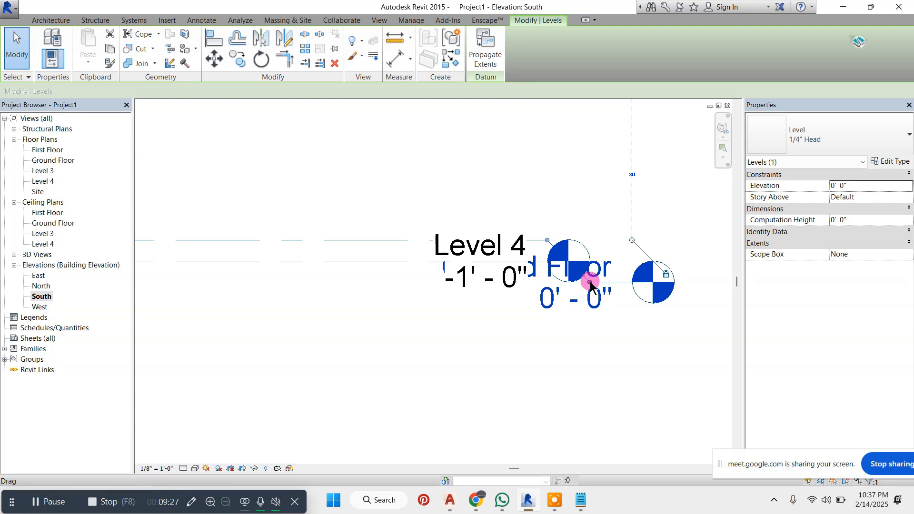
{"action": "left_click_drag", "start_coordinate": [590, 283], "coordinate": [618, 176]}
Add an elbow to the Level 4 line so its head sits below the line
{"action": "left_click", "coordinate": [408, 262]}
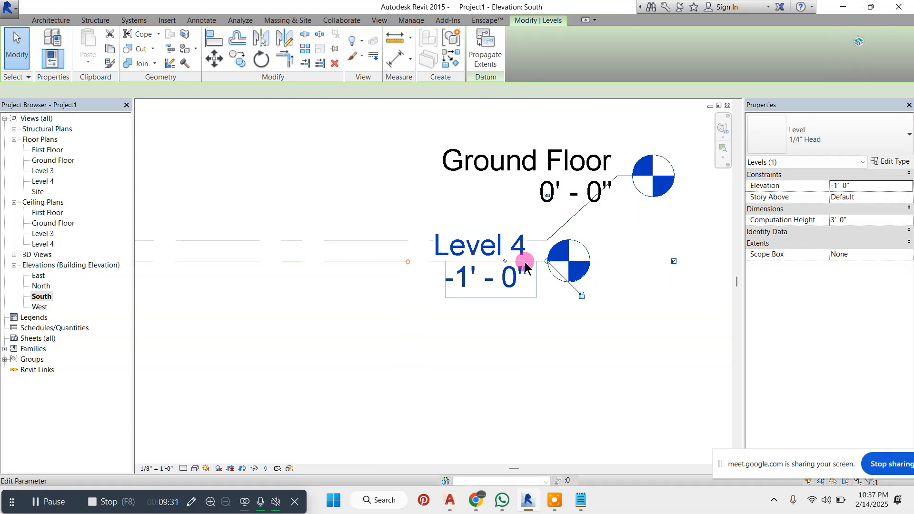
{"action": "left_click", "coordinate": [507, 261]}
{"action": "key", "text": "Escape"}
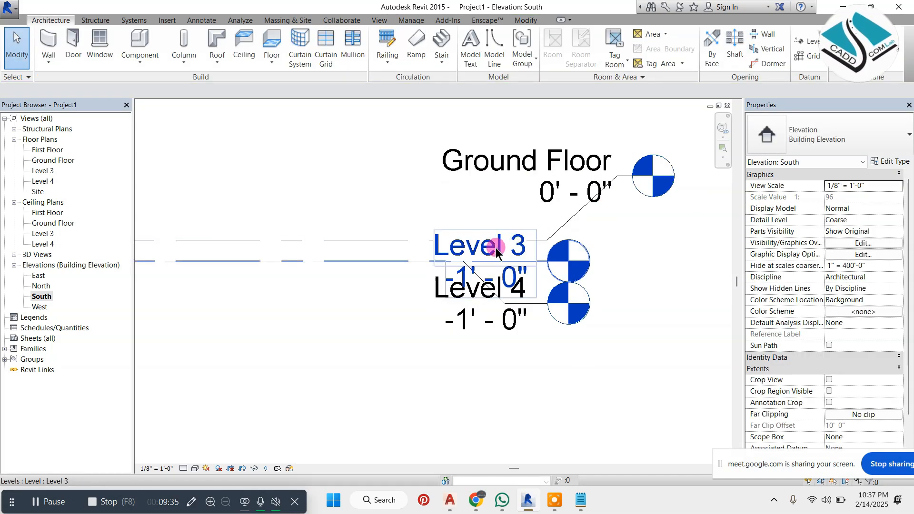
Try to reshape the Level 4 elbow by moving its two bend points outward, and undo the changes
{"action": "left_click", "coordinate": [418, 260]}
{"action": "scroll", "coordinate": [431, 286], "scroll_direction": "down", "scroll_amount": 2}
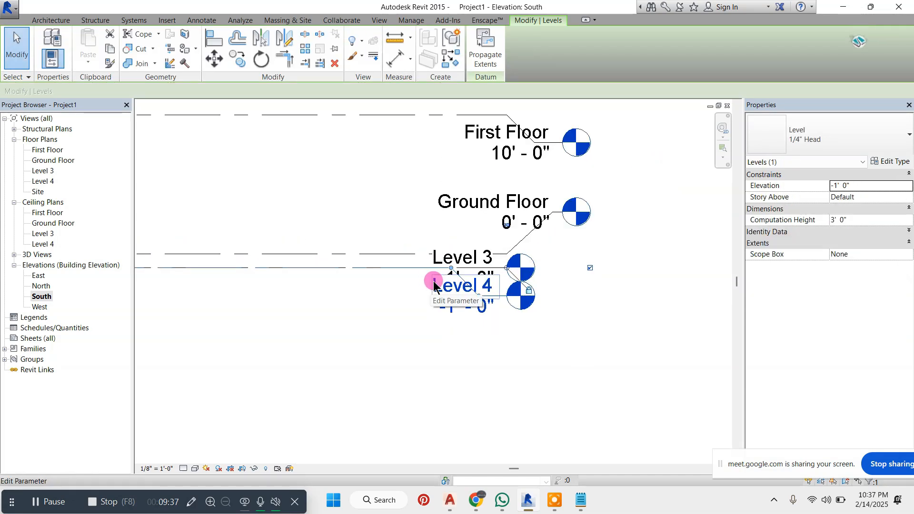
{"action": "scroll", "coordinate": [434, 284], "scroll_direction": "up", "scroll_amount": 1}
{"action": "left_click_drag", "start_coordinate": [454, 265], "coordinate": [539, 275]}
{"action": "left_click_drag", "start_coordinate": [486, 299], "coordinate": [566, 308]}
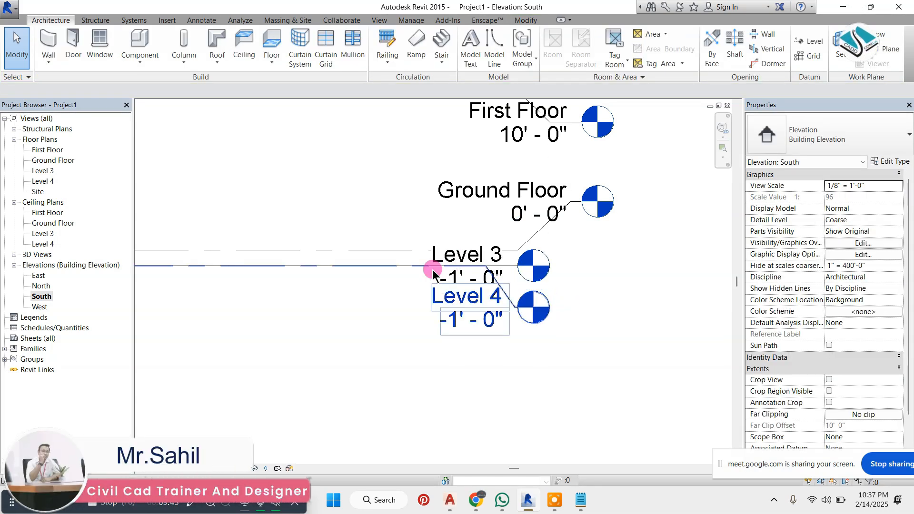
{"action": "left_click", "coordinate": [439, 269]}
{"action": "key", "text": "ctrl+z"}
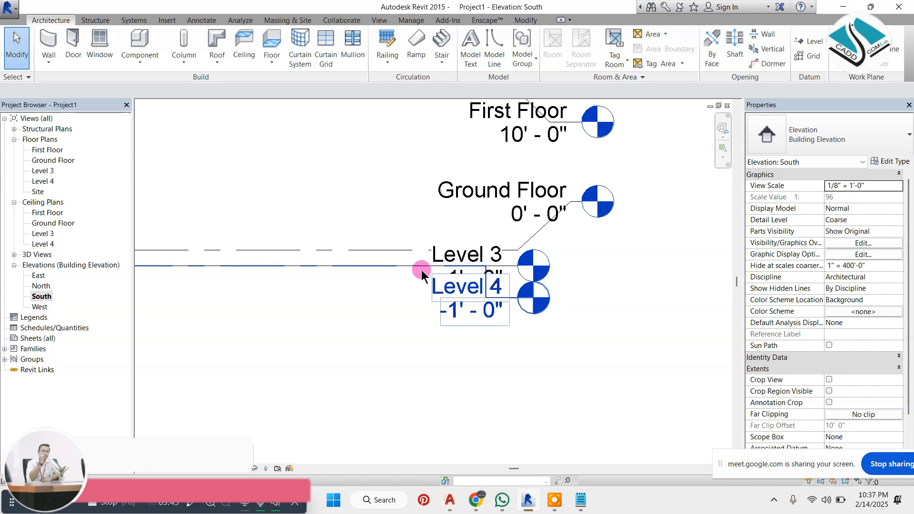
Extend the aligned ends of the Level 3 and Level 4 lines beyond the Ground Floor head
{"action": "left_click", "coordinate": [423, 270]}
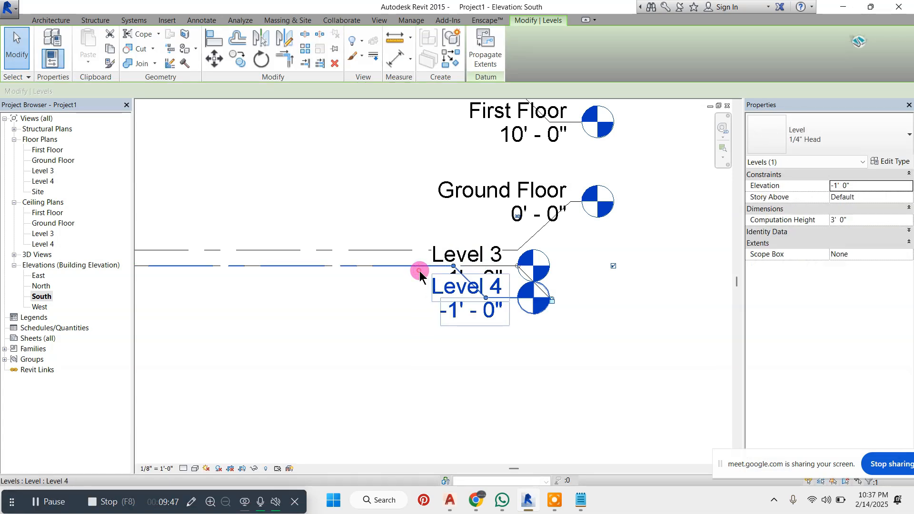
{"action": "left_click_drag", "start_coordinate": [514, 286], "coordinate": [657, 264]}
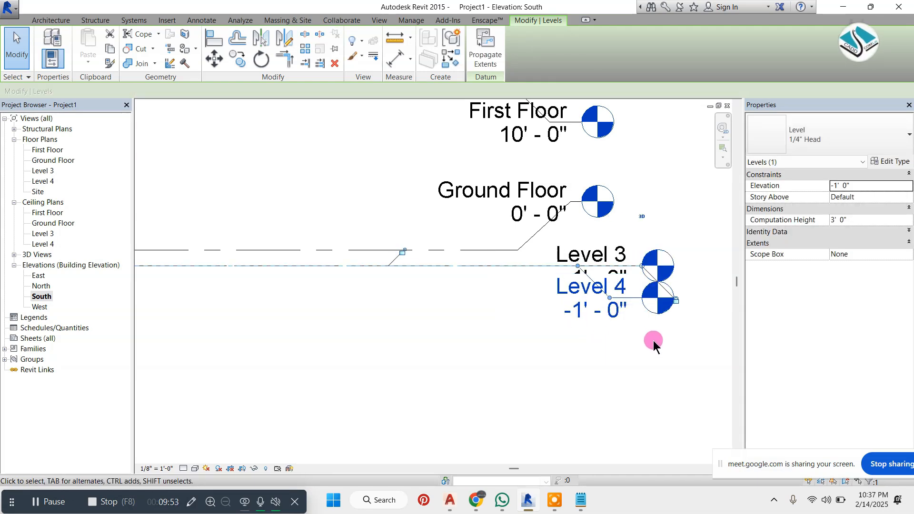
{"action": "left_click", "coordinate": [681, 304]}
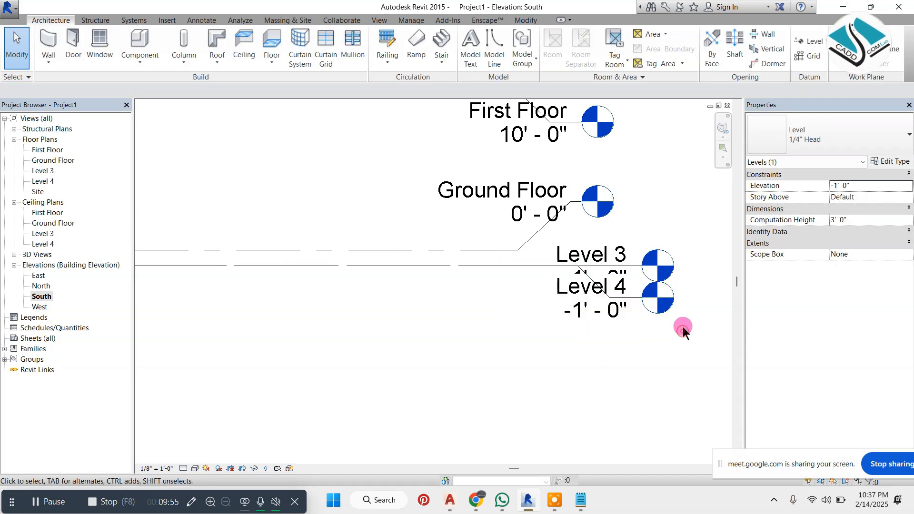
Delete the duplicate Level 3 at -1' 0" along with its views
{"action": "left_click", "coordinate": [609, 252]}
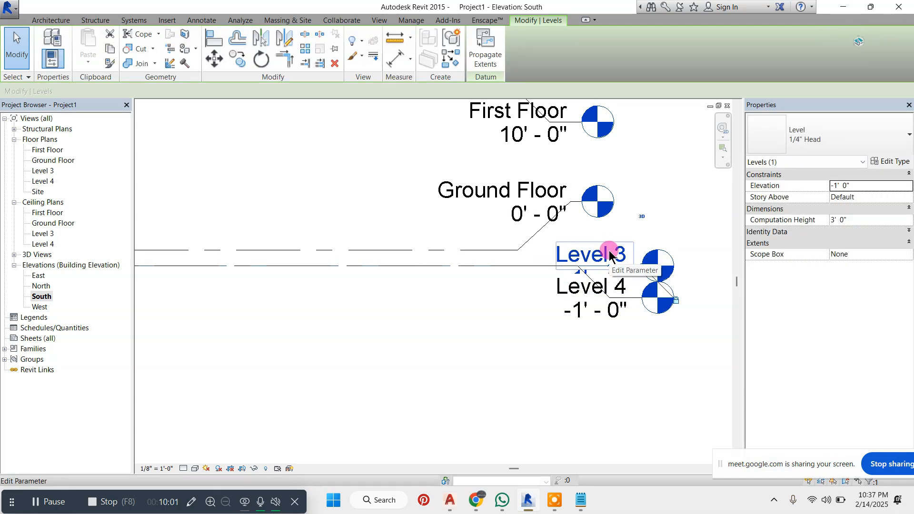
{"action": "scroll", "coordinate": [541, 284], "scroll_direction": "down", "scroll_amount": 1}
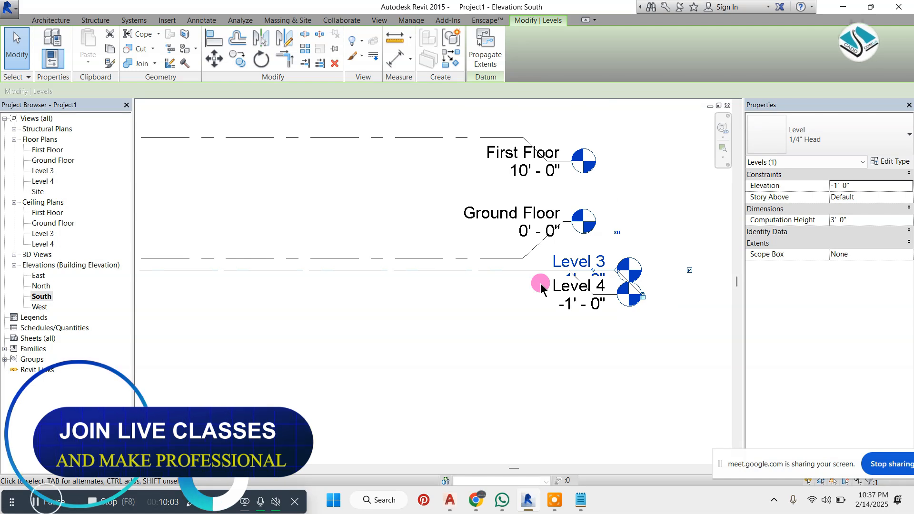
{"action": "key", "text": "Delete"}
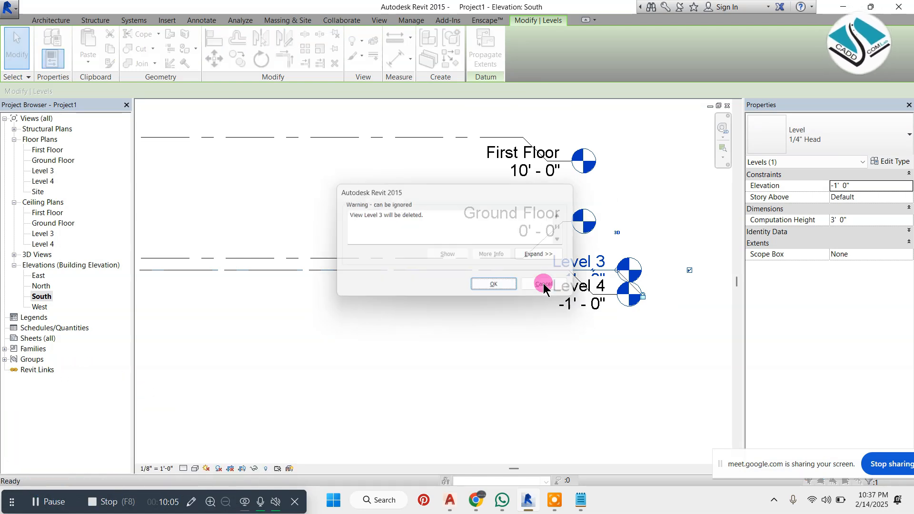
{"action": "key", "text": "Return"}
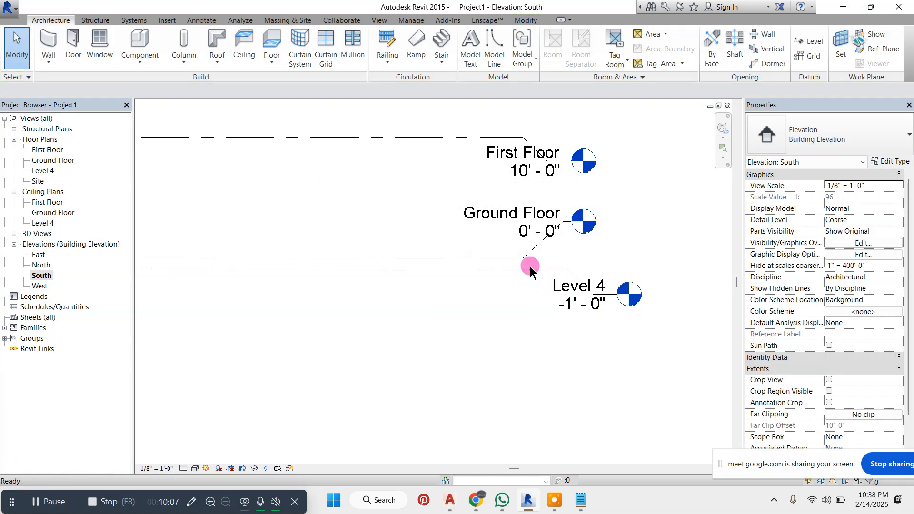
Align the head end of the Level 4 line with the First Floor and Ground Floor heads
{"action": "left_click", "coordinate": [529, 270]}
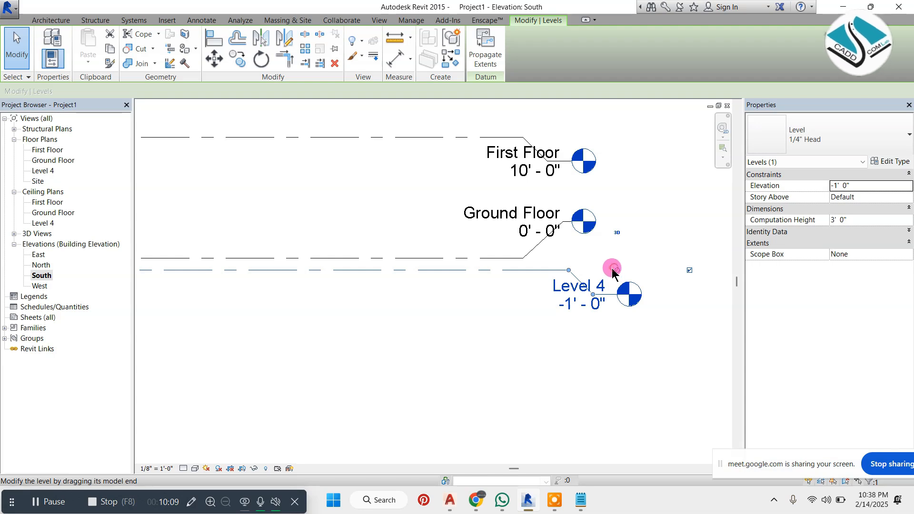
{"action": "left_click_drag", "start_coordinate": [613, 271], "coordinate": [571, 269]}
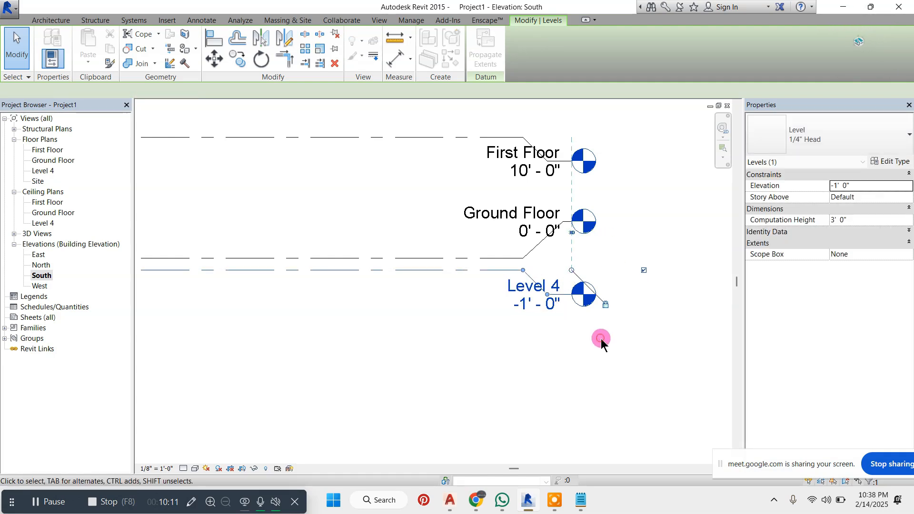
{"action": "left_click", "coordinate": [601, 341]}
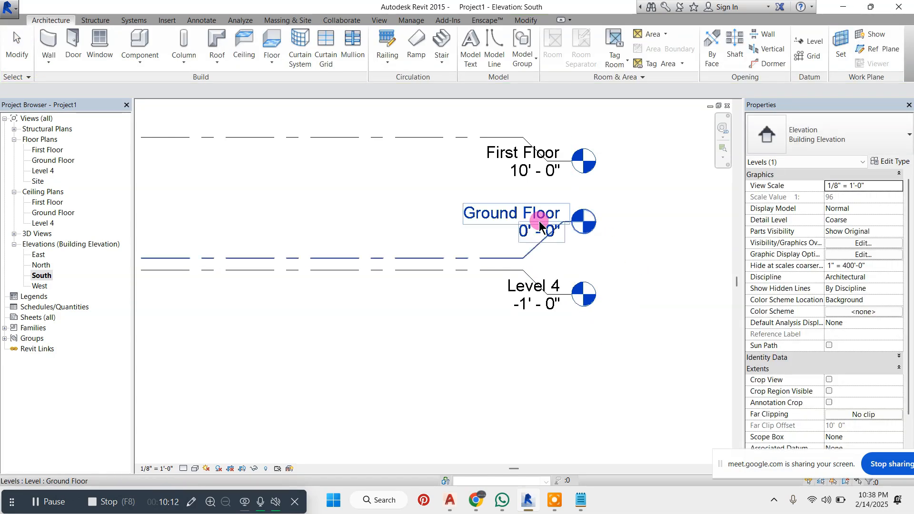
Rename Level 4 as Plinth together with its corresponding views, and select the Ground Floor floor plan
{"action": "double_click", "coordinate": [527, 292]}
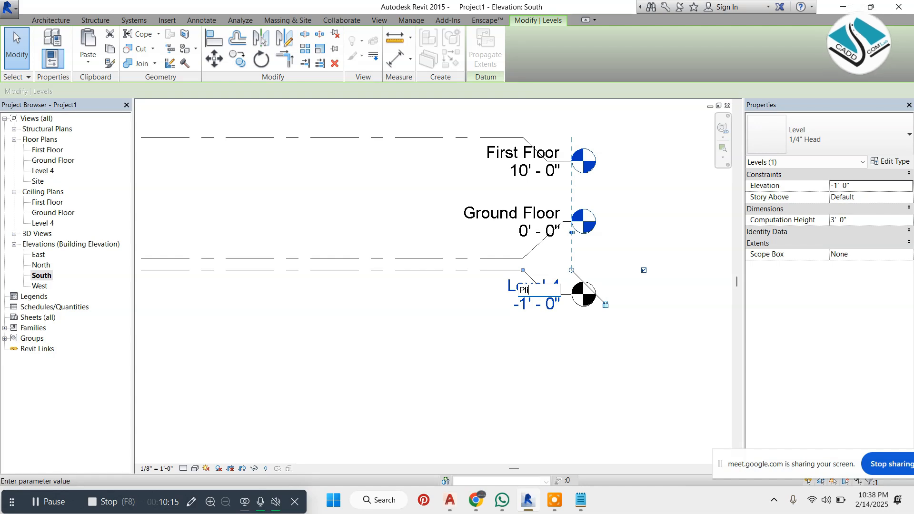
{"action": "key", "text": "Return"}
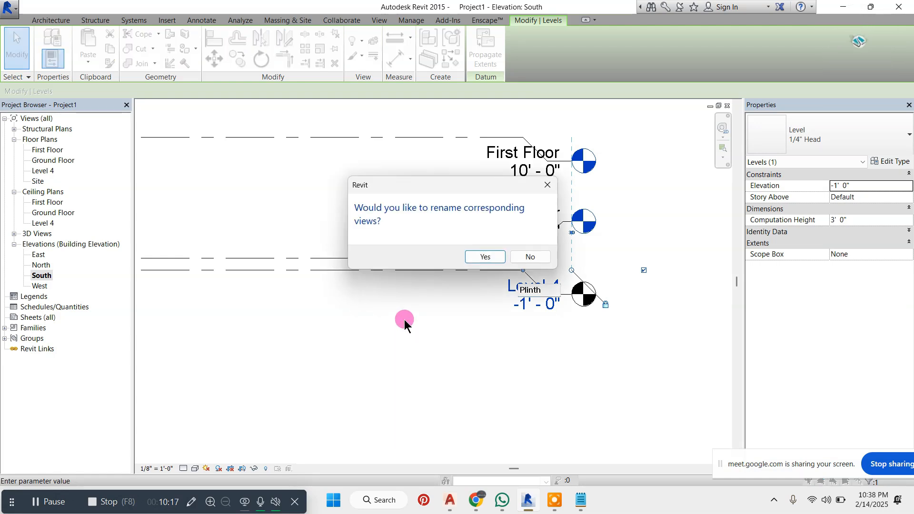
{"action": "left_click", "coordinate": [485, 255]}
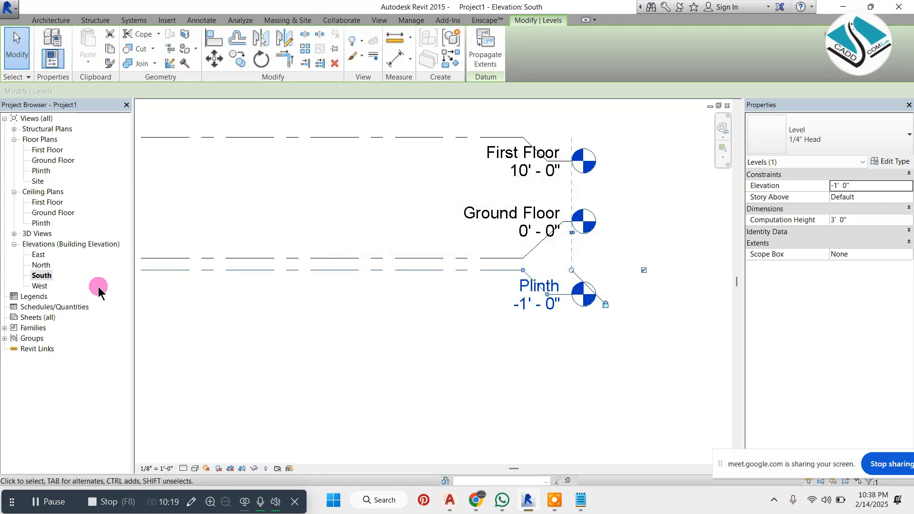
{"action": "left_click", "coordinate": [55, 159]}
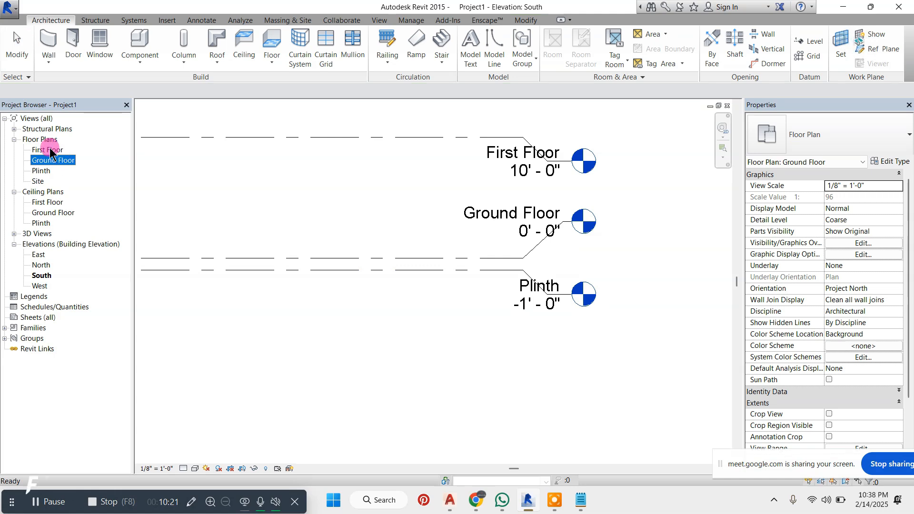
{"action": "left_click", "coordinate": [49, 149]}
{"action": "left_click", "coordinate": [46, 170]}
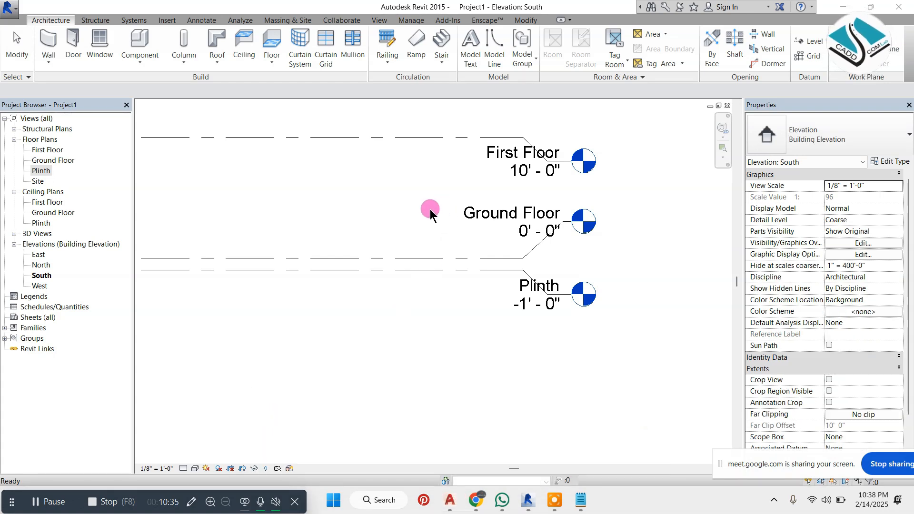
Switch to AutoCAD and examine the floor plan in the ARCHITECTURE DETAILS drawing
{"action": "left_click", "coordinate": [450, 500]}
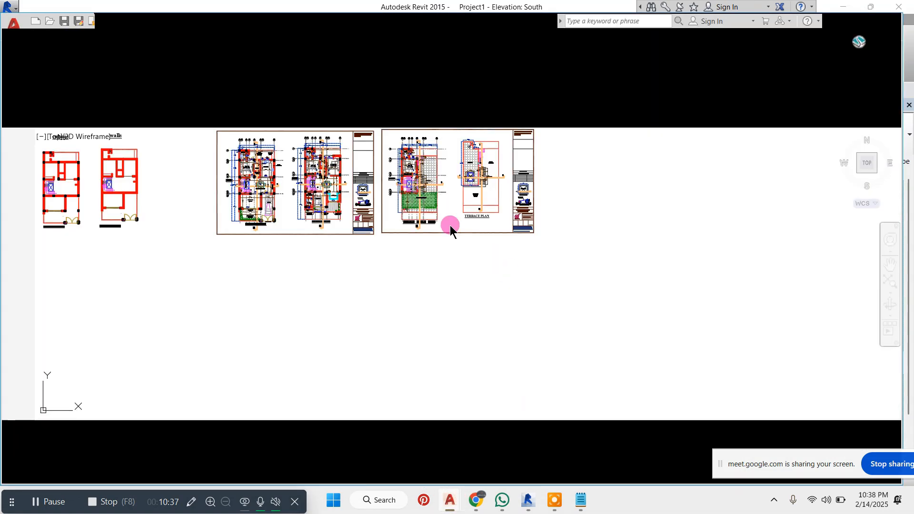
{"action": "double_click", "coordinate": [286, 19]}
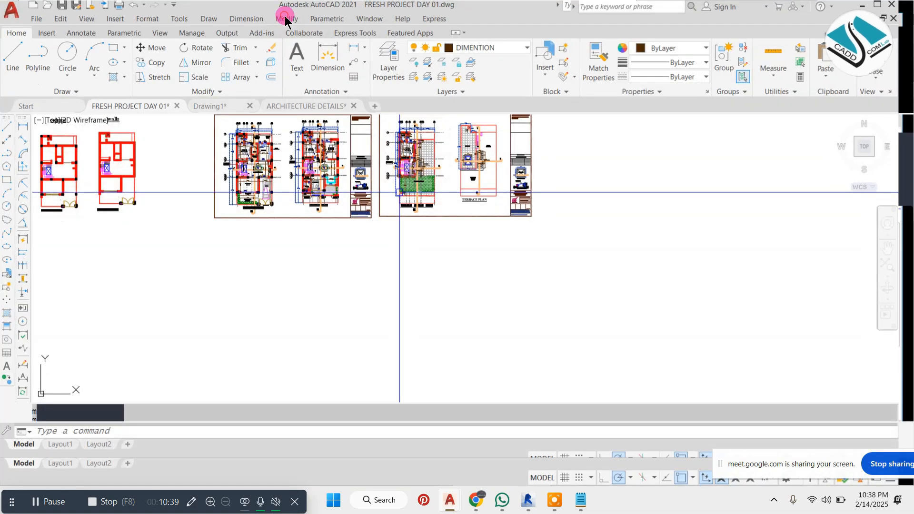
{"action": "left_click", "coordinate": [287, 20]}
{"action": "left_click", "coordinate": [29, 106]}
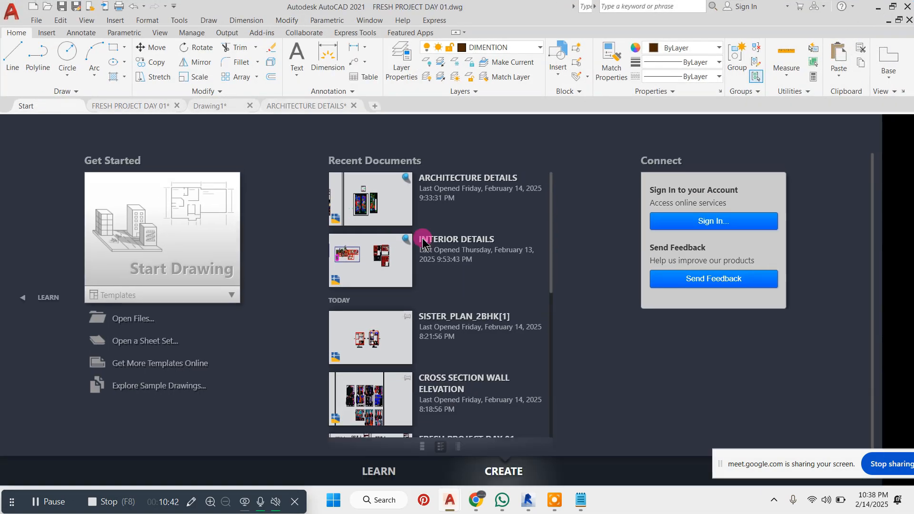
{"action": "left_click", "coordinate": [381, 203]}
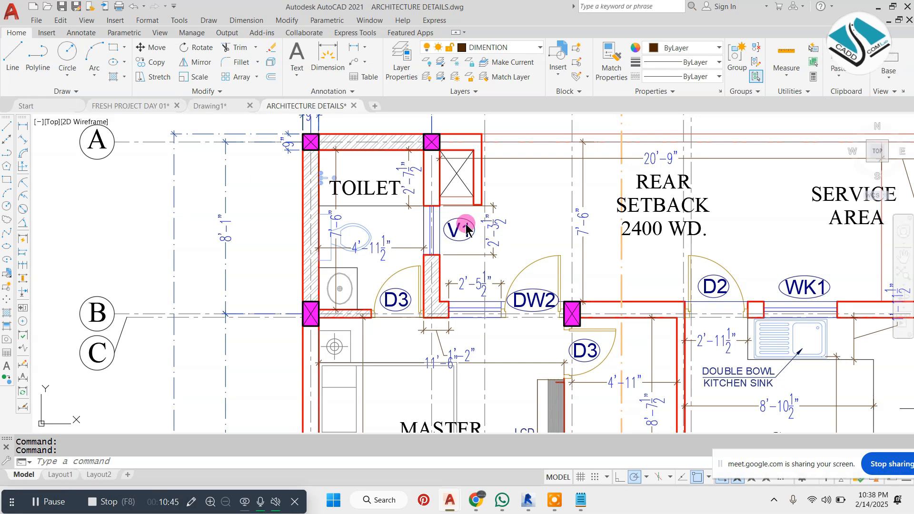
{"action": "scroll", "coordinate": [414, 229], "scroll_direction": "down", "scroll_amount": 4}
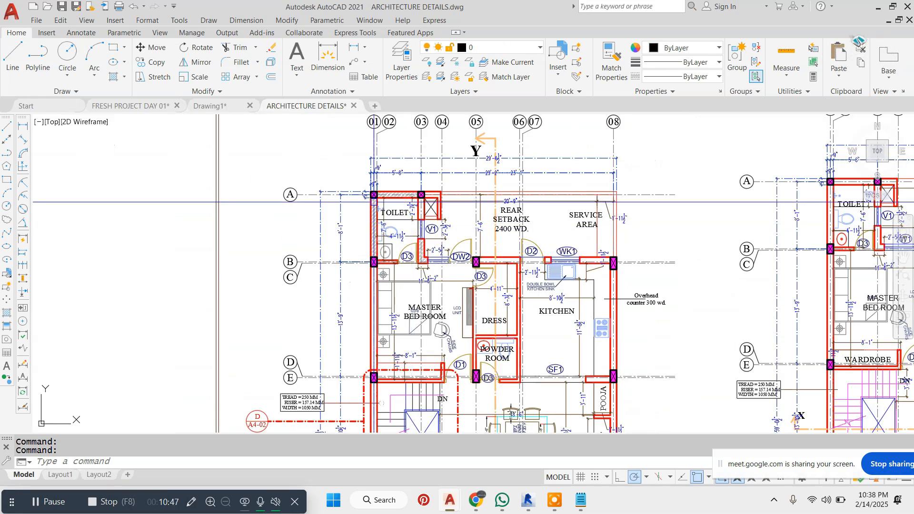
Open the CROSS SECTION WALL ELEVATION drawing and examine the Plinth, Development and Road level marks in the building section
{"action": "left_click", "coordinate": [70, 108]}
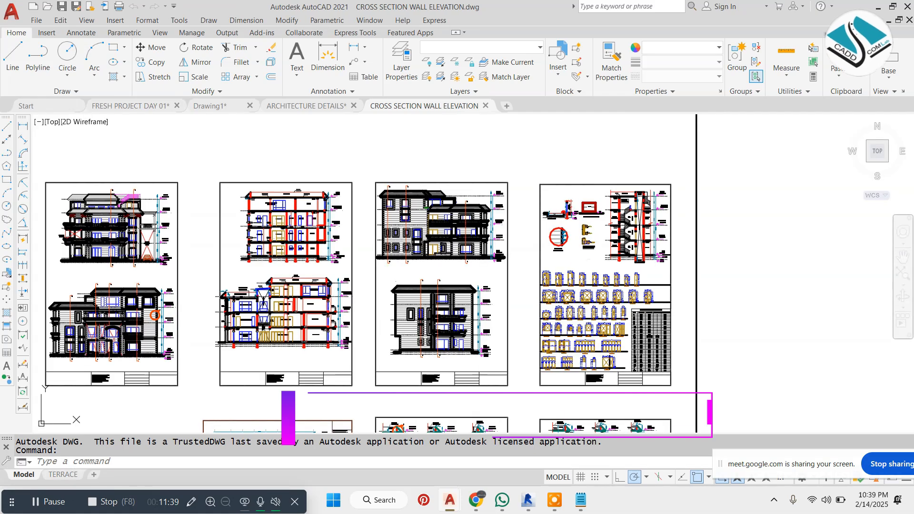
{"action": "scroll", "coordinate": [367, 243], "scroll_direction": "up", "scroll_amount": 10}
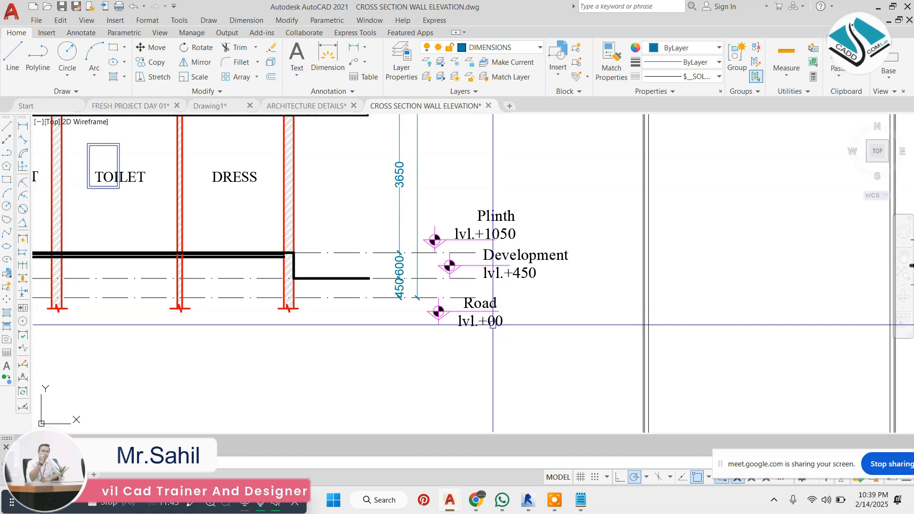
{"action": "scroll", "coordinate": [463, 302], "scroll_direction": "up", "scroll_amount": 2}
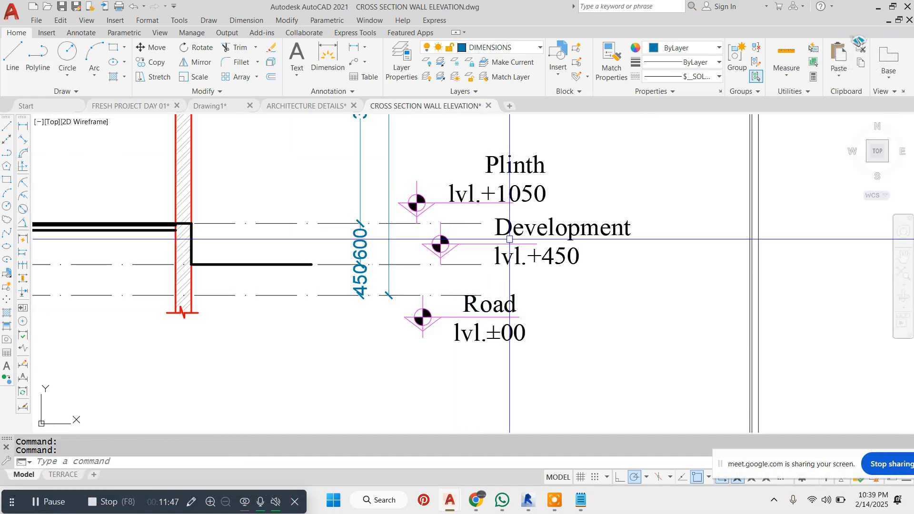
{"action": "scroll", "coordinate": [546, 267], "scroll_direction": "down", "scroll_amount": 2}
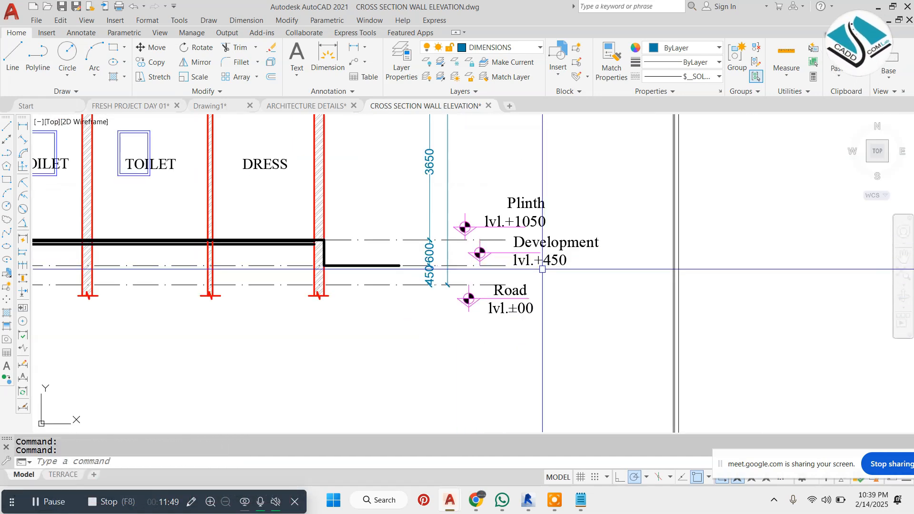
{"action": "left_click", "coordinate": [47, 503]}
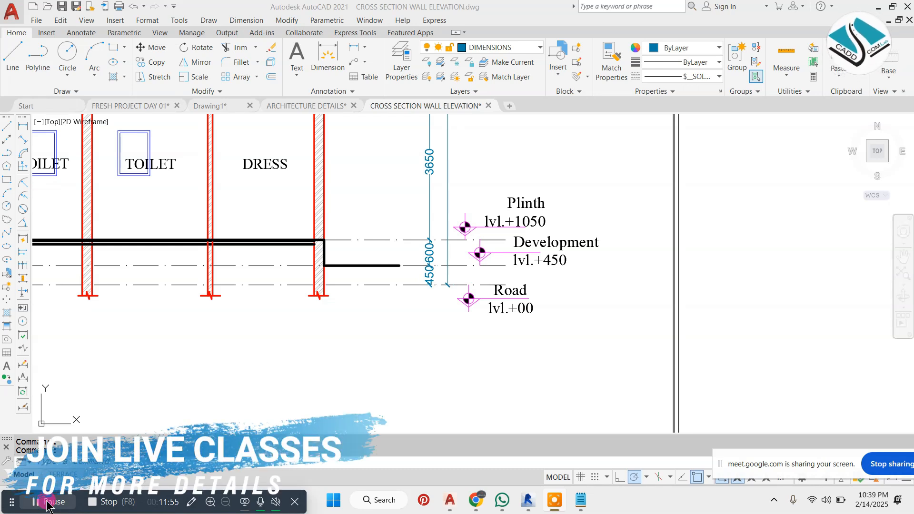
{"action": "left_click", "coordinate": [420, 284]}
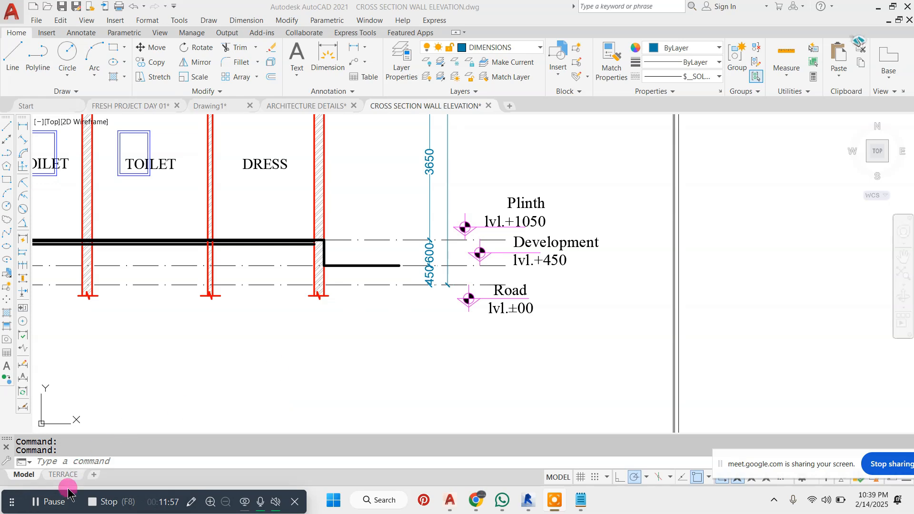
{"action": "scroll", "coordinate": [432, 270], "scroll_direction": "down", "scroll_amount": 4}
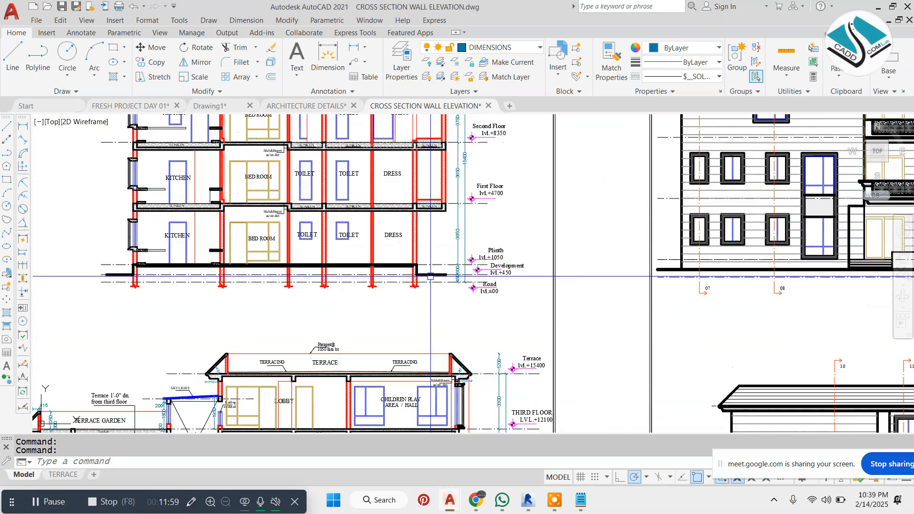
{"action": "scroll", "coordinate": [432, 270], "scroll_direction": "up", "scroll_amount": 6}
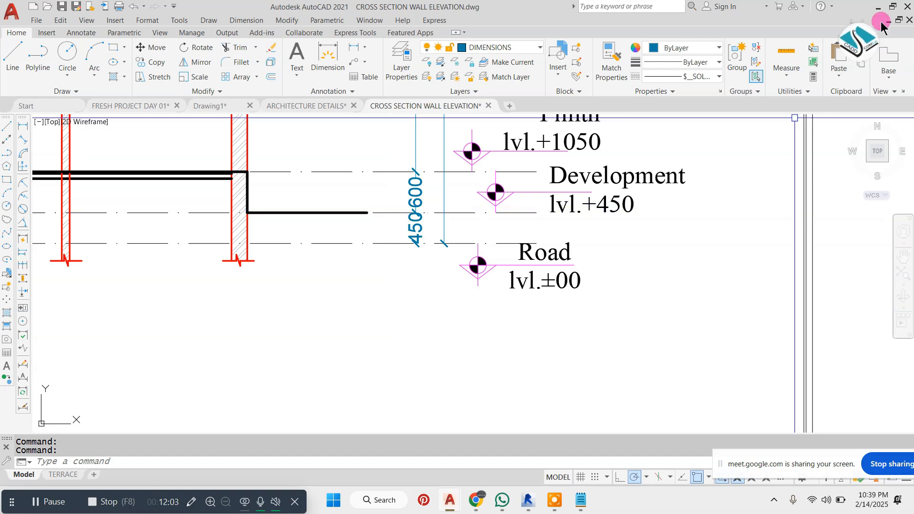
Switch back to Revit and create levels with plan views from the Plinth line, using a 0' 6" offset below it
{"action": "left_click", "coordinate": [874, 6]}
{"action": "left_click", "coordinate": [587, 189]}
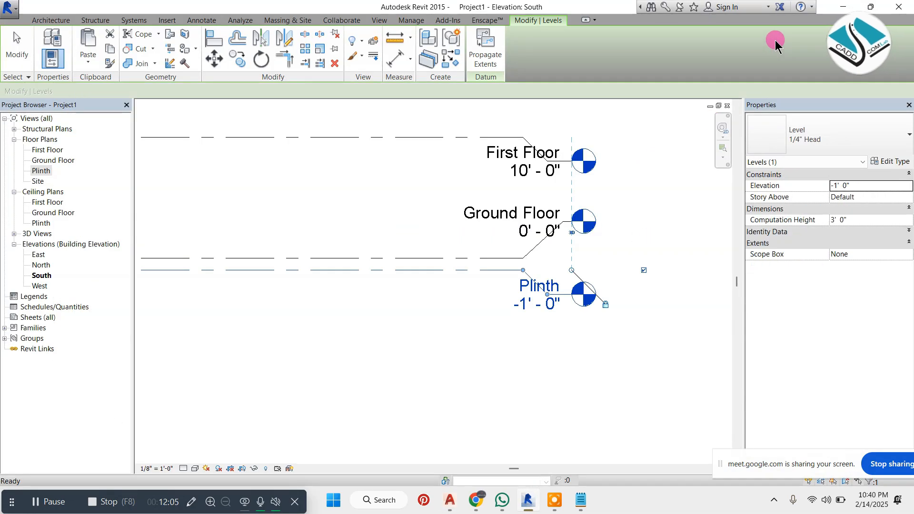
{"action": "left_click", "coordinate": [51, 19]}
{"action": "left_click", "coordinate": [808, 42]}
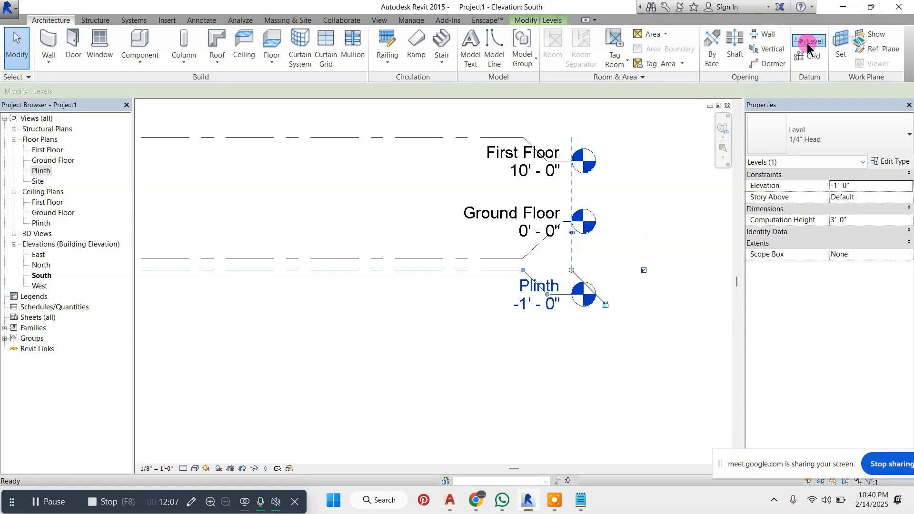
{"action": "left_click", "coordinate": [488, 37]}
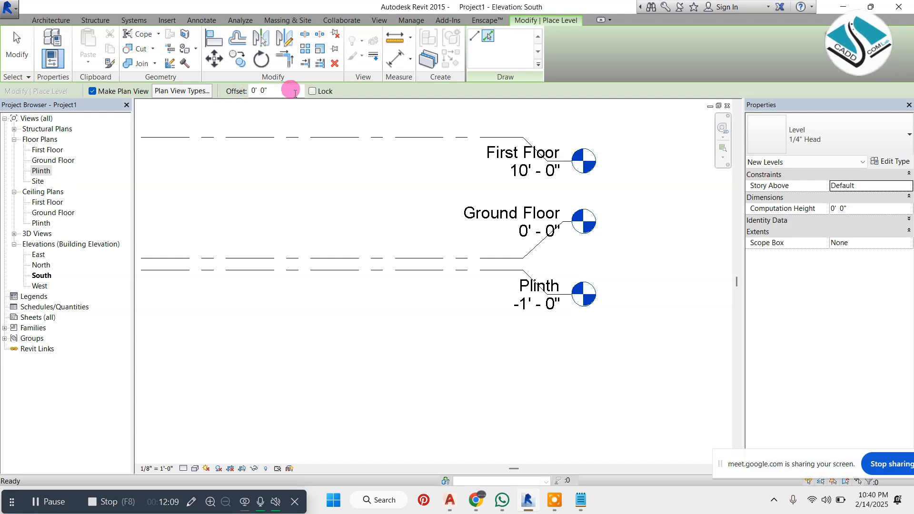
{"action": "left_click_drag", "start_coordinate": [295, 93], "coordinate": [213, 95]}
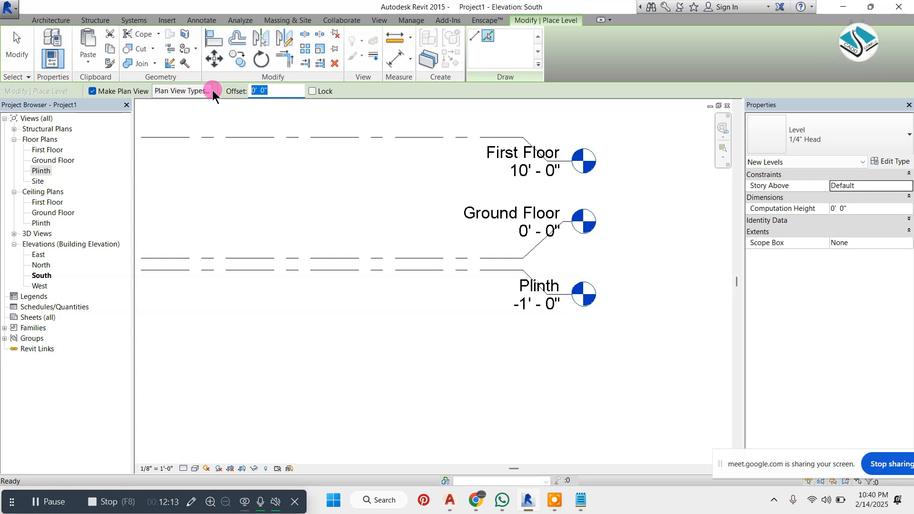
{"action": "key", "text": "Return"}
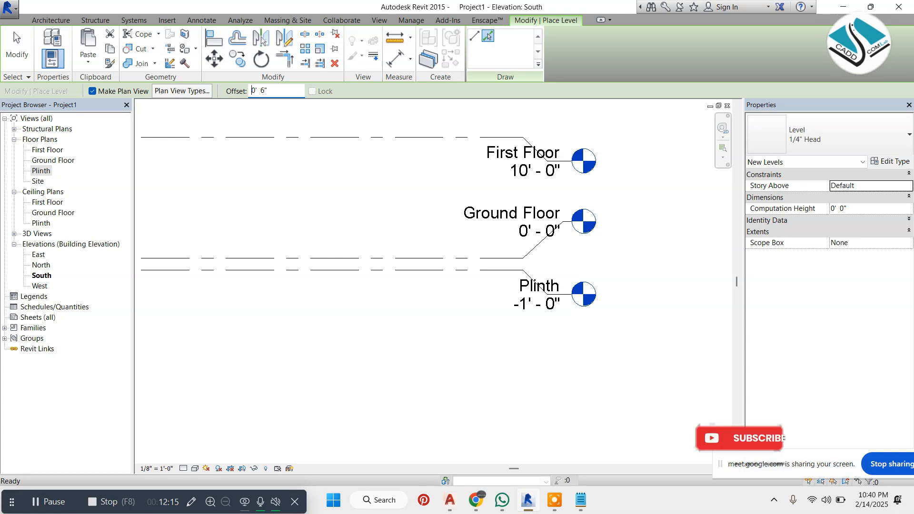
{"action": "left_click", "coordinate": [292, 271]}
{"action": "right_click", "coordinate": [422, 203]}
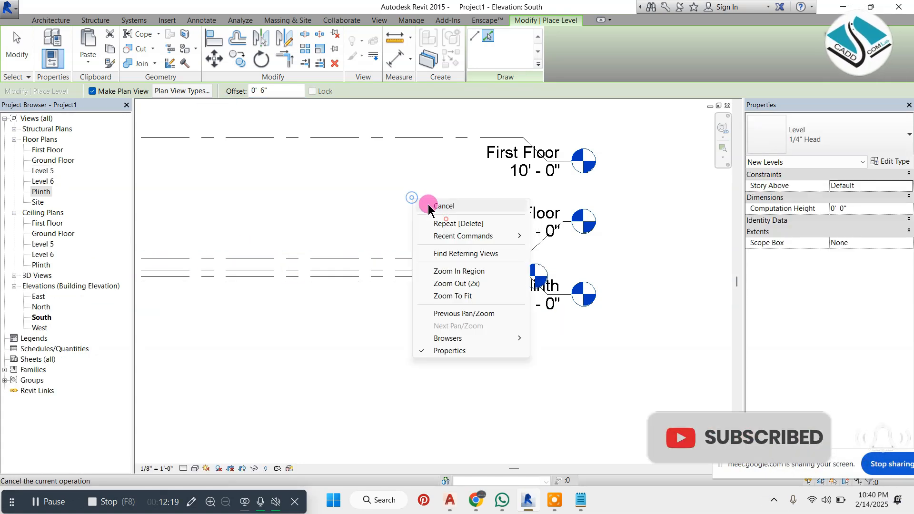
{"action": "left_click", "coordinate": [429, 208]}
Lower the Level 6 head at its elbow and extend the line's end beyond the Plinth and Ground Floor heads
{"action": "left_click", "coordinate": [436, 278]}
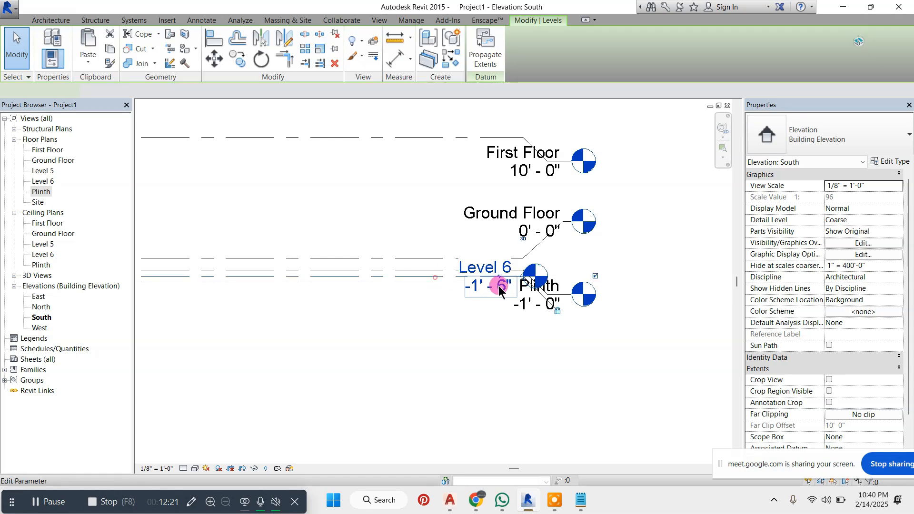
{"action": "scroll", "coordinate": [502, 286], "scroll_direction": "up", "scroll_amount": 2}
{"action": "left_click_drag", "start_coordinate": [495, 268], "coordinate": [497, 304]}
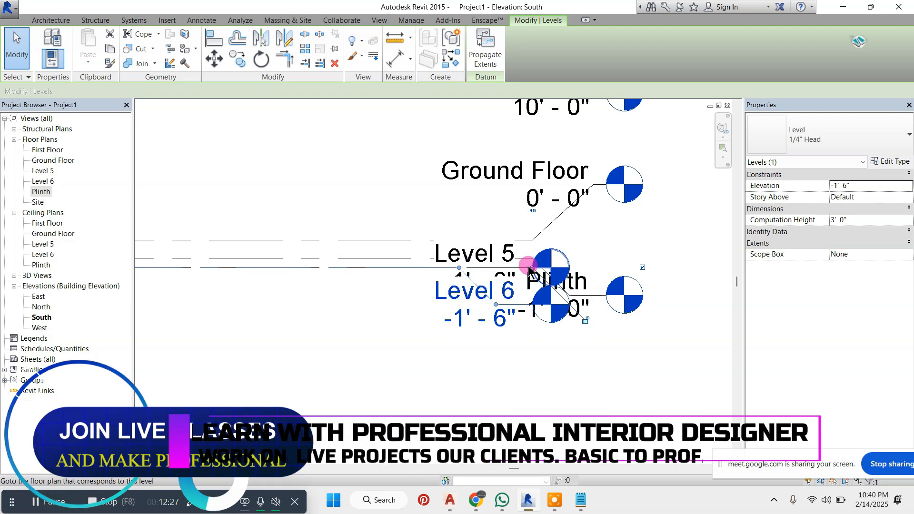
{"action": "left_click_drag", "start_coordinate": [533, 272], "coordinate": [667, 262]}
{"action": "scroll", "coordinate": [490, 272], "scroll_direction": "down", "scroll_amount": 2}
{"action": "left_click", "coordinate": [651, 206]}
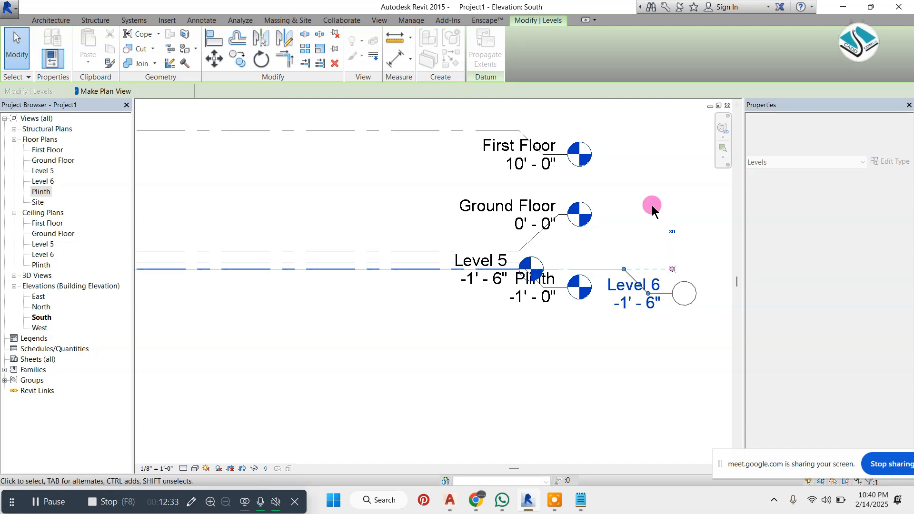
Shorten the Plinth level line so that its head sits short of the Ground Floor head
{"action": "scroll", "coordinate": [539, 291], "scroll_direction": "up", "scroll_amount": 2}
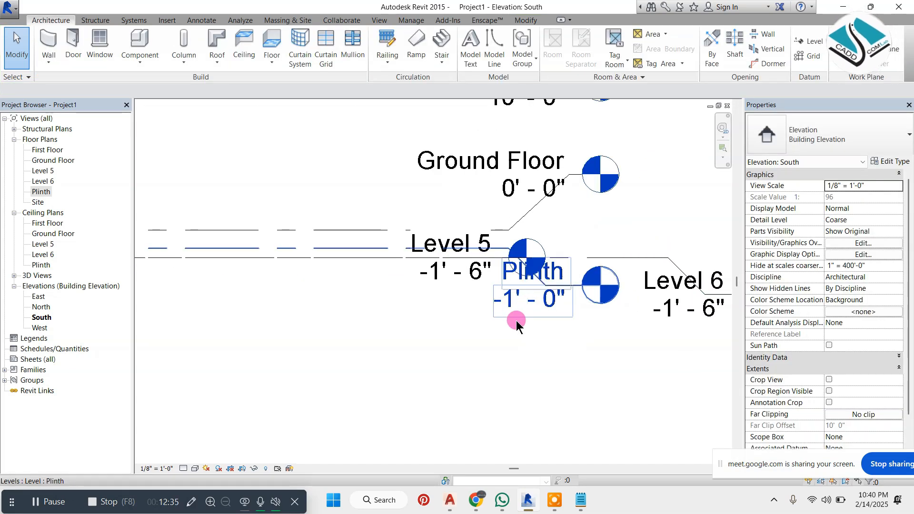
{"action": "left_click", "coordinate": [532, 295]}
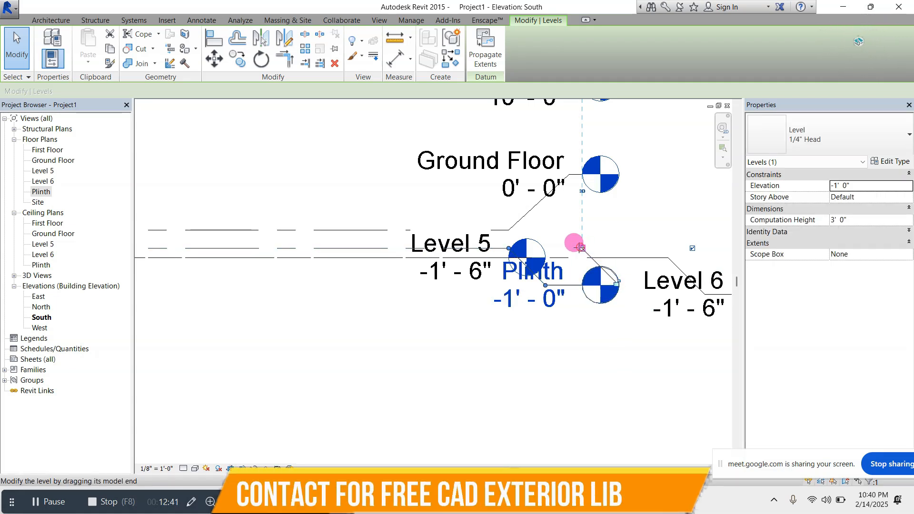
{"action": "left_click_drag", "start_coordinate": [582, 248], "coordinate": [438, 249]}
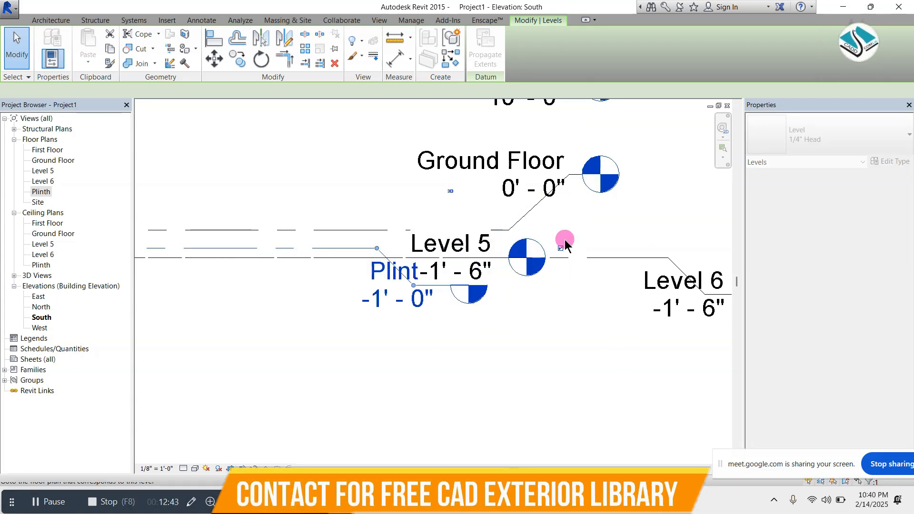
{"action": "left_click", "coordinate": [620, 232]}
{"action": "scroll", "coordinate": [488, 237], "scroll_direction": "down", "scroll_amount": 2}
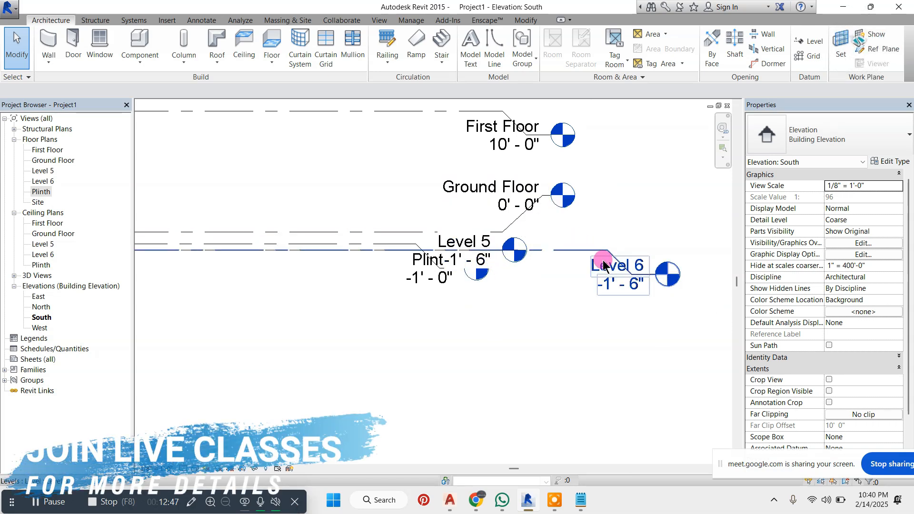
Delete the duplicate Level 5 at -1' 6" along with its views
{"action": "left_click", "coordinate": [479, 242]}
{"action": "key", "text": "Delete"}
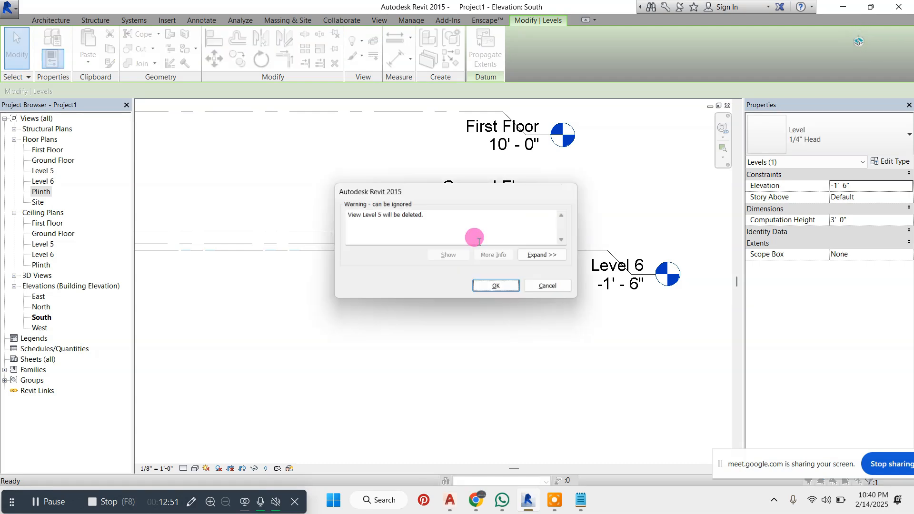
{"action": "left_click", "coordinate": [500, 287]}
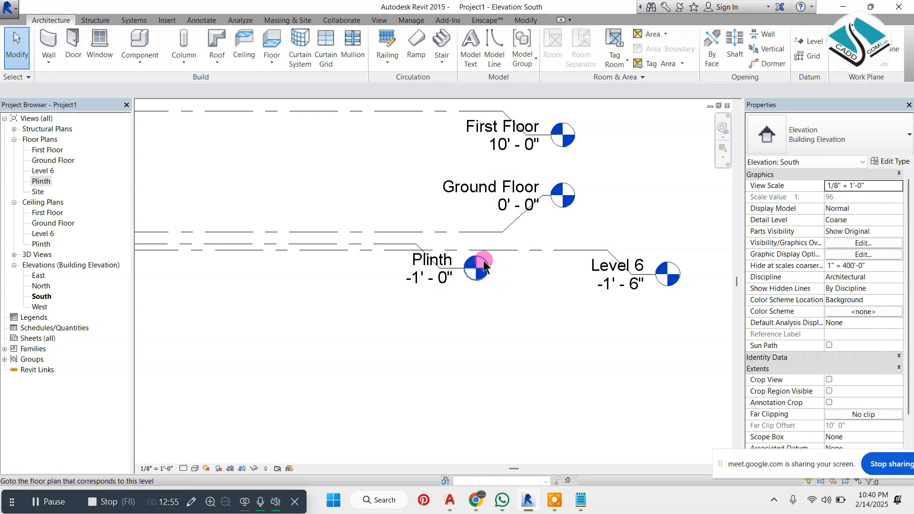
Rename Level 6 as Road together with its corresponding views, and set its elevation to -0' 6"
{"action": "left_click", "coordinate": [642, 267]}
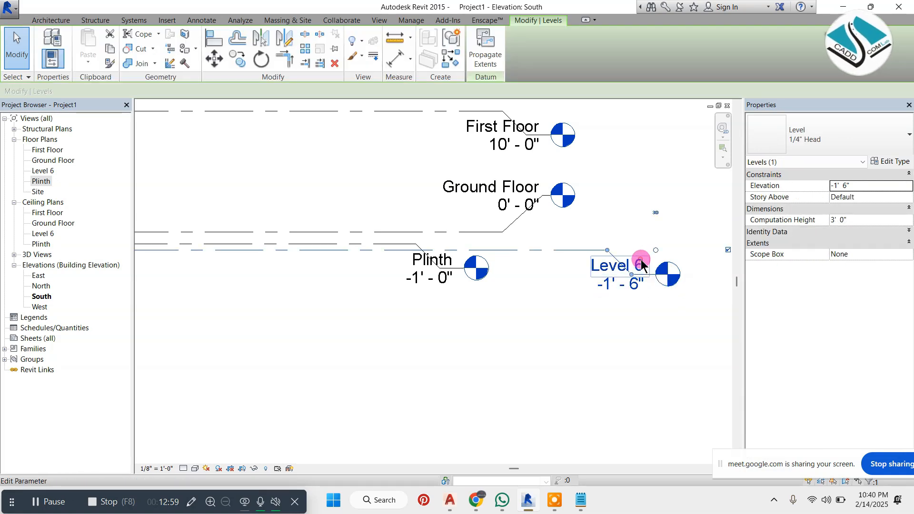
{"action": "left_click", "coordinate": [642, 265]}
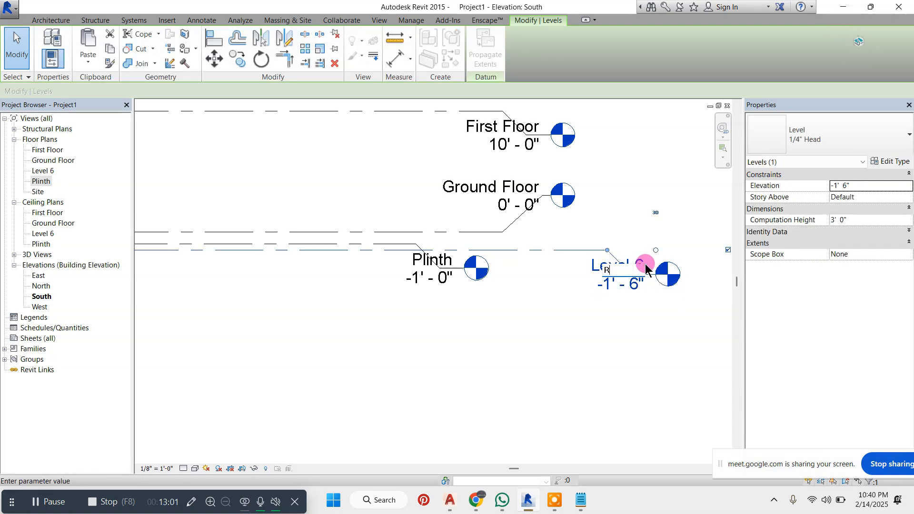
{"action": "left_click", "coordinate": [626, 165]}
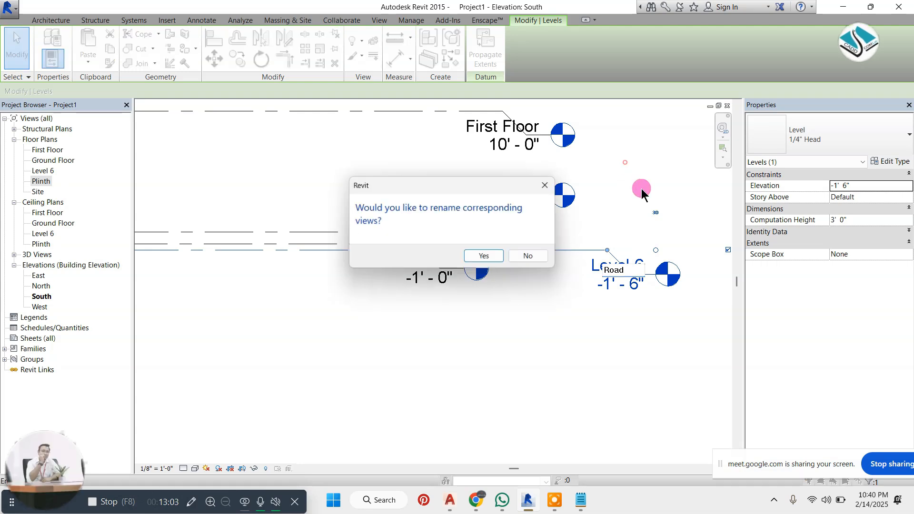
{"action": "left_click", "coordinate": [490, 265]}
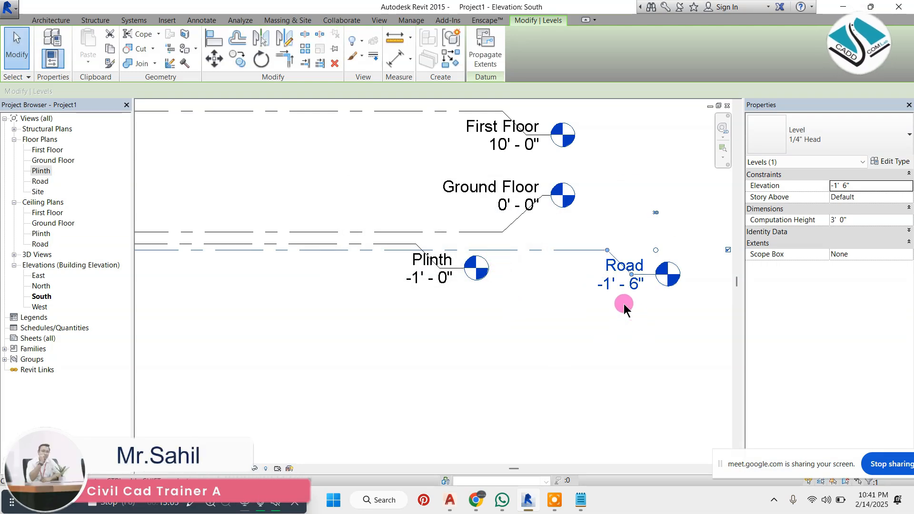
{"action": "left_click", "coordinate": [628, 288]}
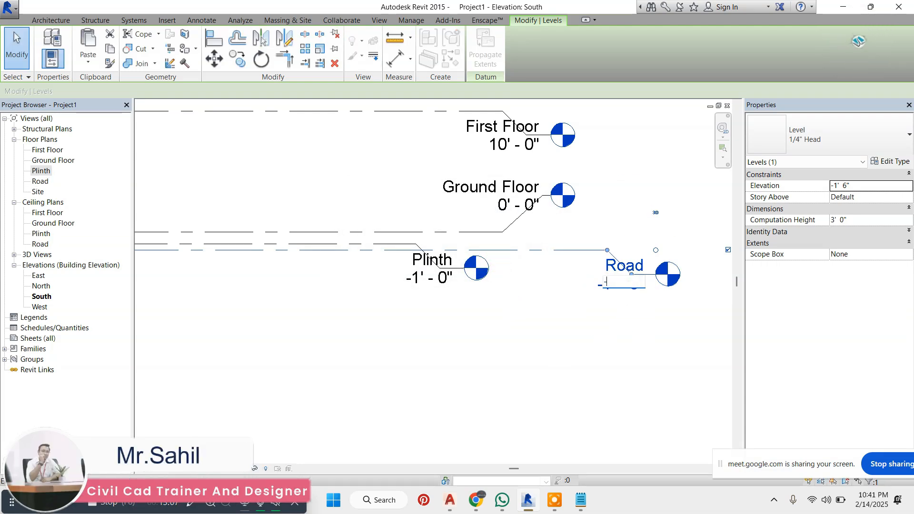
{"action": "left_click", "coordinate": [630, 291]}
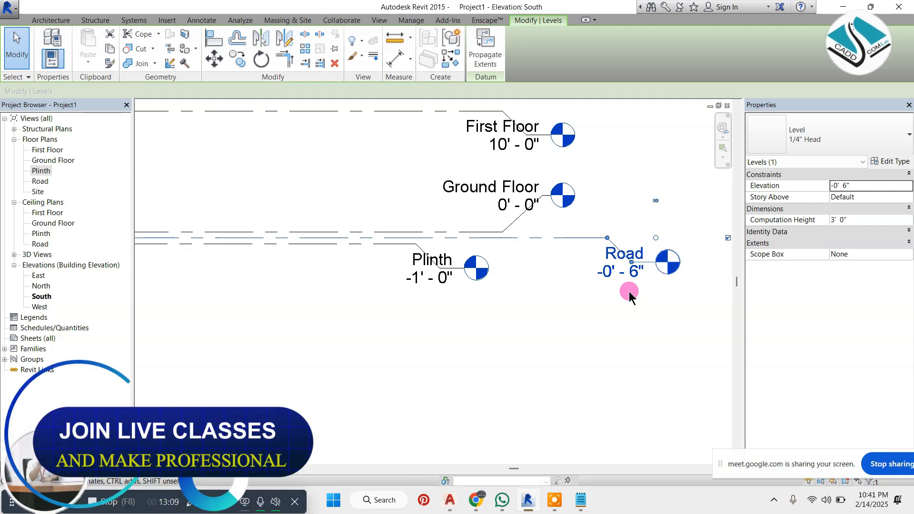
Set the Road level's elevation to -1' 6"
{"action": "left_click", "coordinate": [629, 304]}
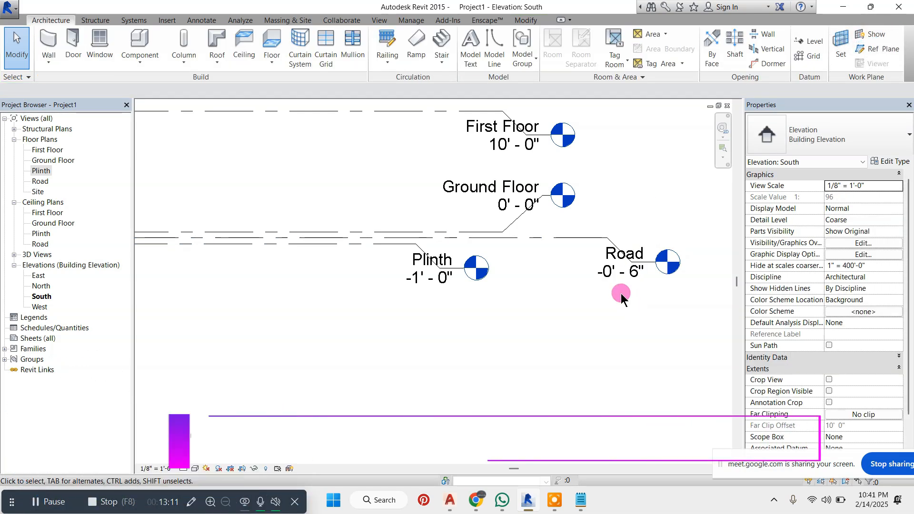
{"action": "left_click", "coordinate": [605, 273]}
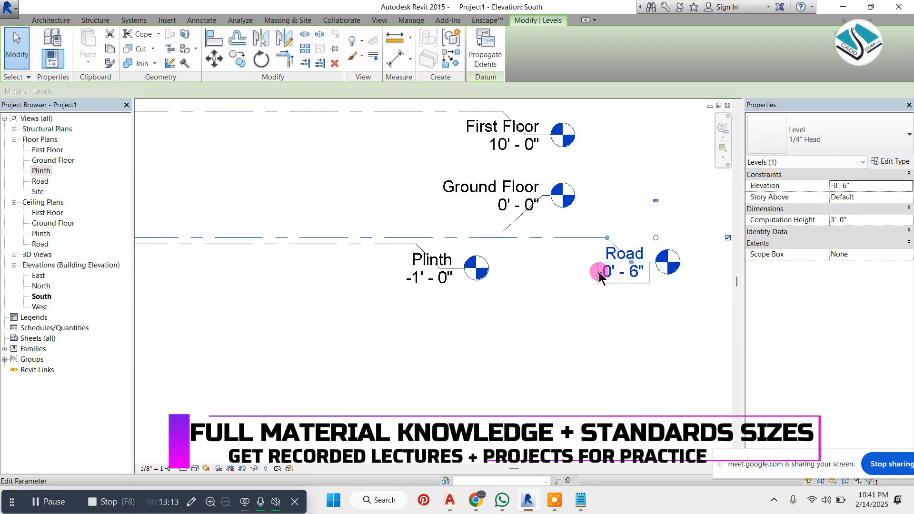
{"action": "left_click", "coordinate": [602, 275]}
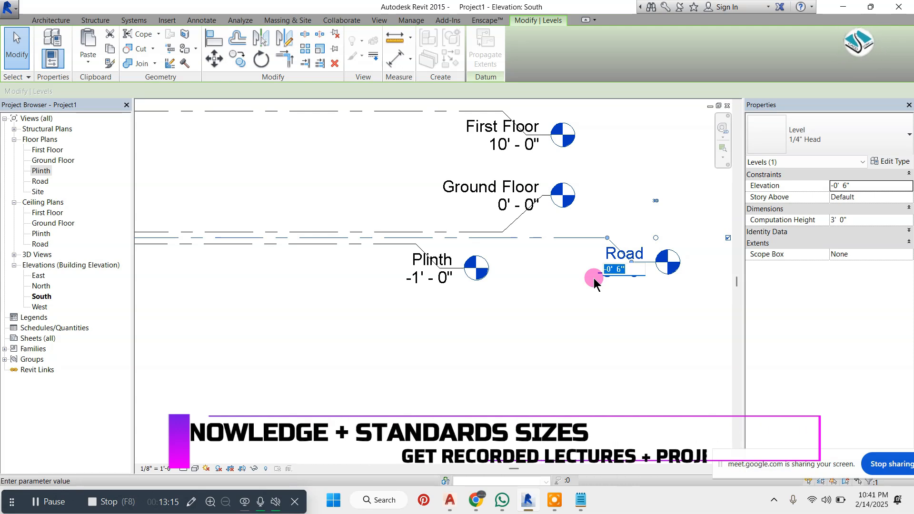
{"action": "type", "text": "-1' 6"}
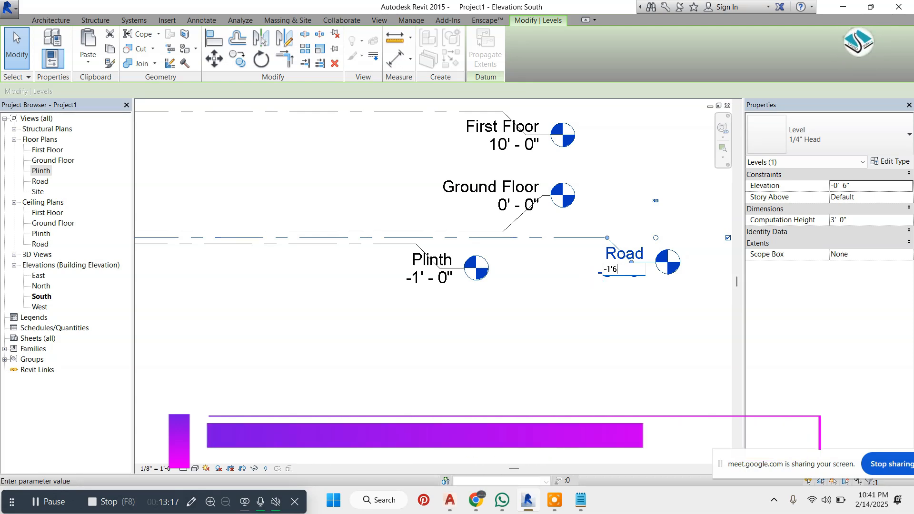
{"action": "left_click", "coordinate": [595, 284]}
{"action": "left_click", "coordinate": [584, 304]}
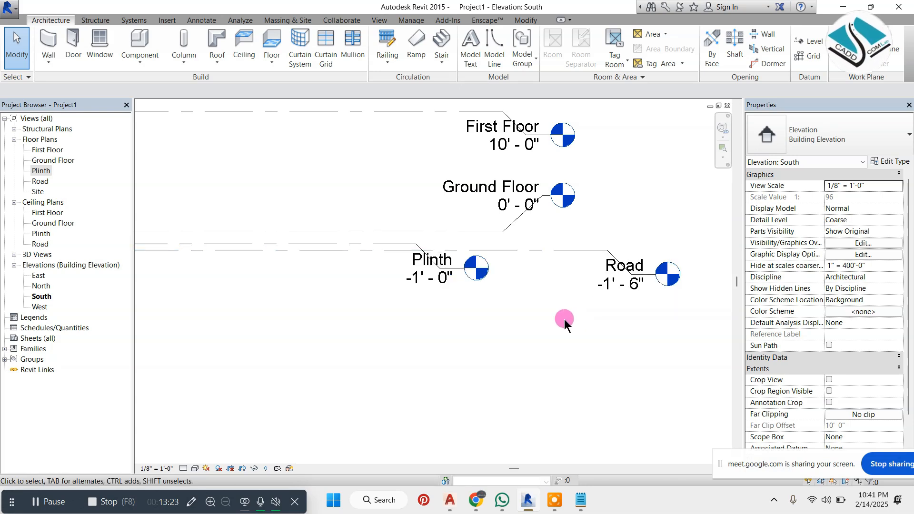
{"action": "scroll", "coordinate": [564, 318], "scroll_direction": "down", "scroll_amount": 2}
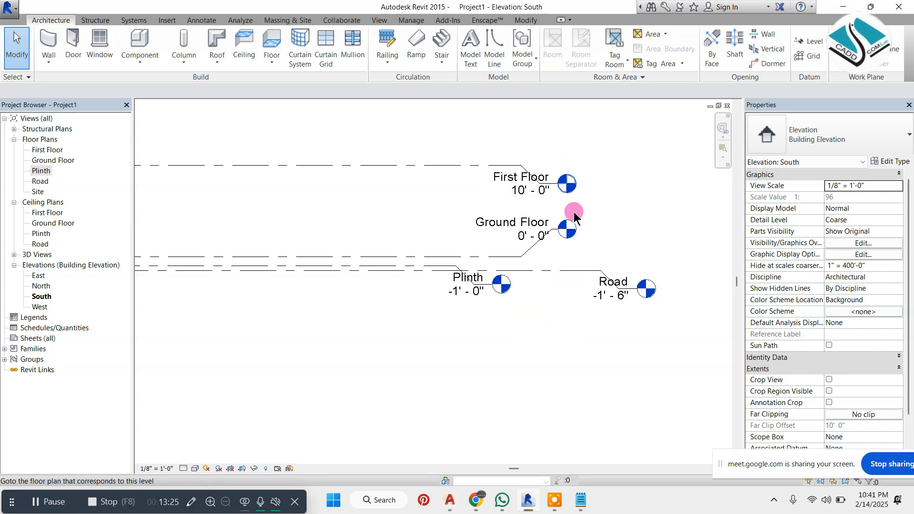
{"action": "scroll", "coordinate": [558, 270], "scroll_direction": "down", "scroll_amount": 2}
{"action": "scroll", "coordinate": [499, 141], "scroll_direction": "up", "scroll_amount": 2}
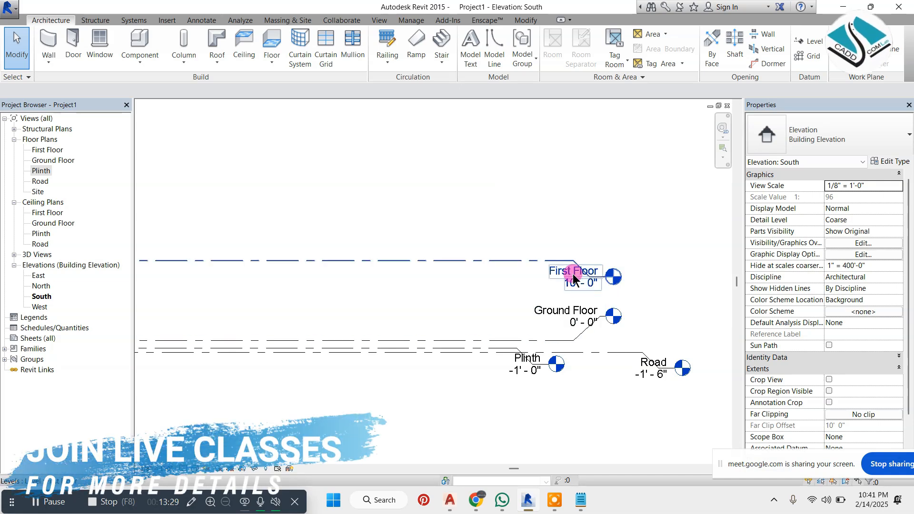
{"action": "left_click", "coordinate": [809, 43]}
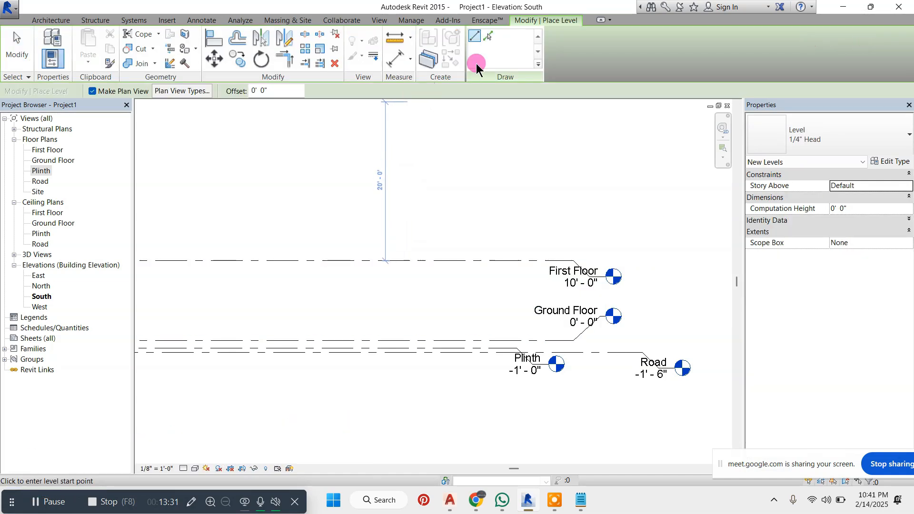
{"action": "left_click", "coordinate": [487, 40]}
{"action": "left_click", "coordinate": [287, 88]}
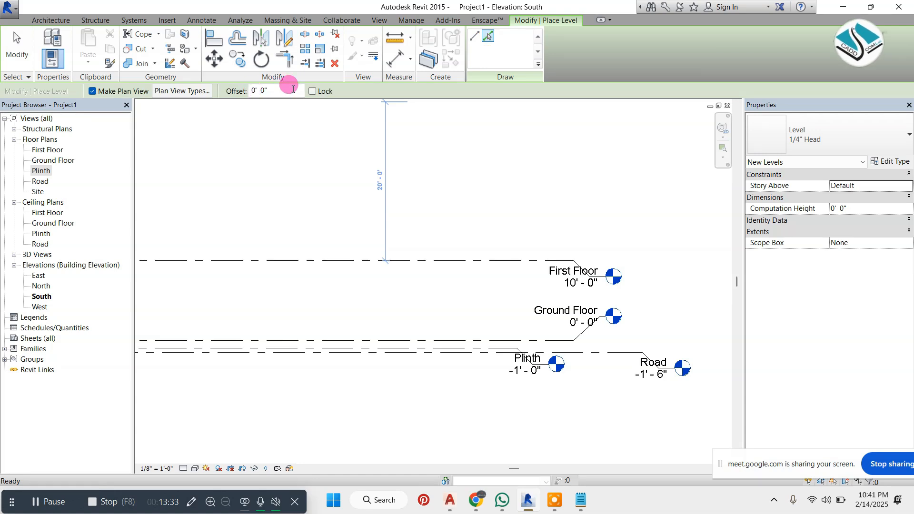
{"action": "right_click", "coordinate": [425, 123]}
{"action": "left_click", "coordinate": [453, 132]}
Set the First Floor level's elevation to 11'
{"action": "scroll", "coordinate": [572, 286], "scroll_direction": "up", "scroll_amount": 2}
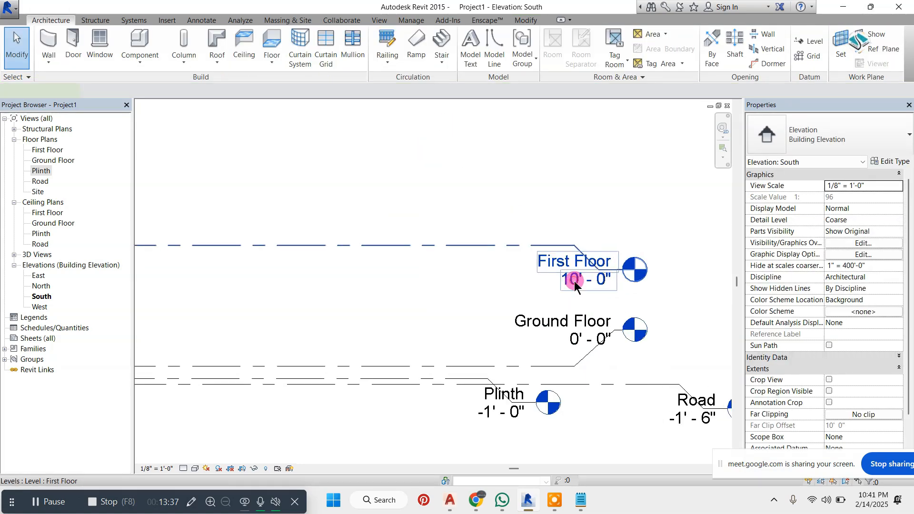
{"action": "double_click", "coordinate": [586, 278]}
{"action": "type", "text": "11"}
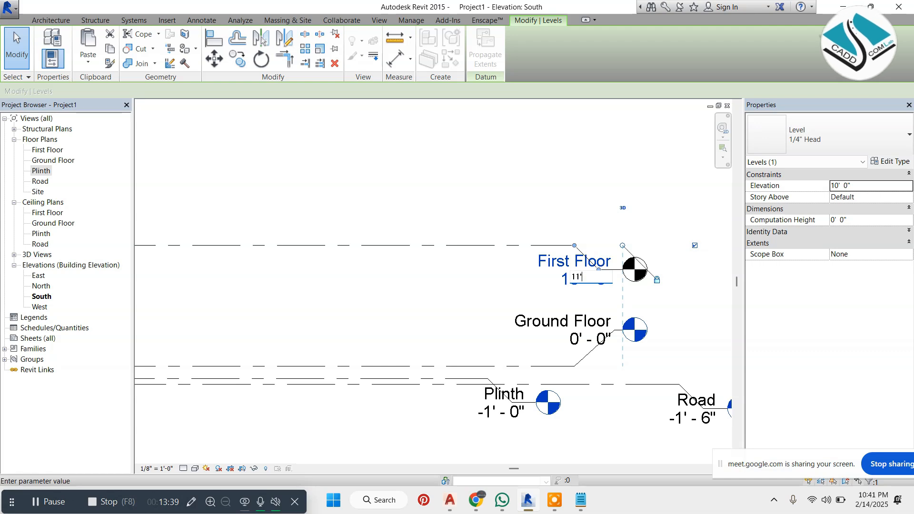
{"action": "key", "text": "Return"}
{"action": "left_click", "coordinate": [596, 194]}
Create a new level with its plan views by offsetting the First Floor level line 11' upward
{"action": "scroll", "coordinate": [536, 257], "scroll_direction": "down", "scroll_amount": 2}
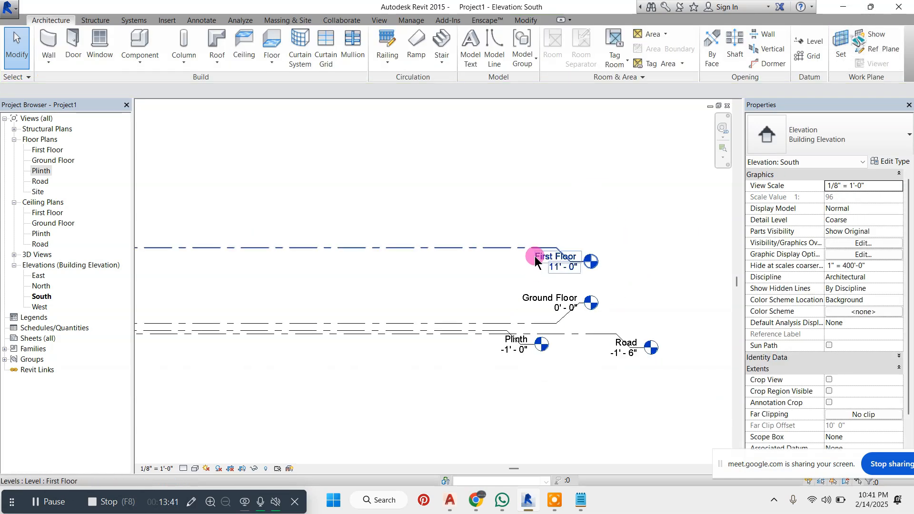
{"action": "left_click", "coordinate": [802, 46]}
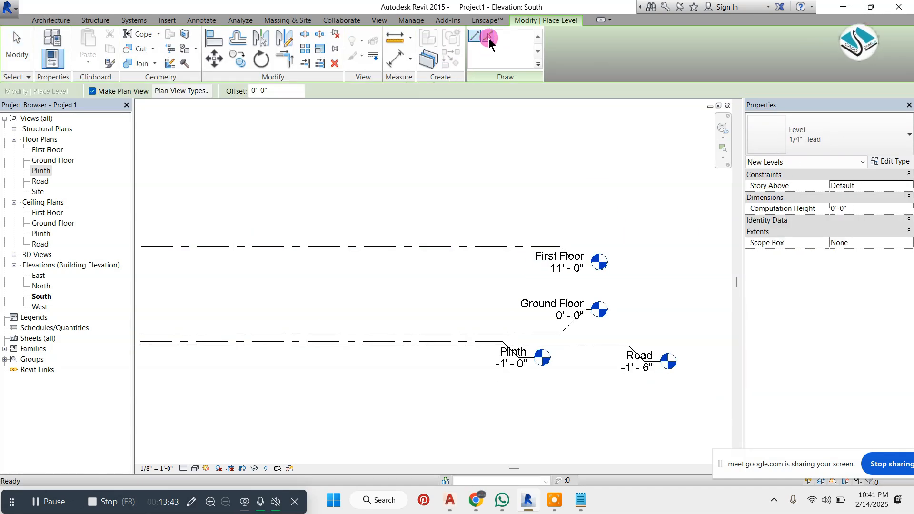
{"action": "left_click", "coordinate": [290, 89]}
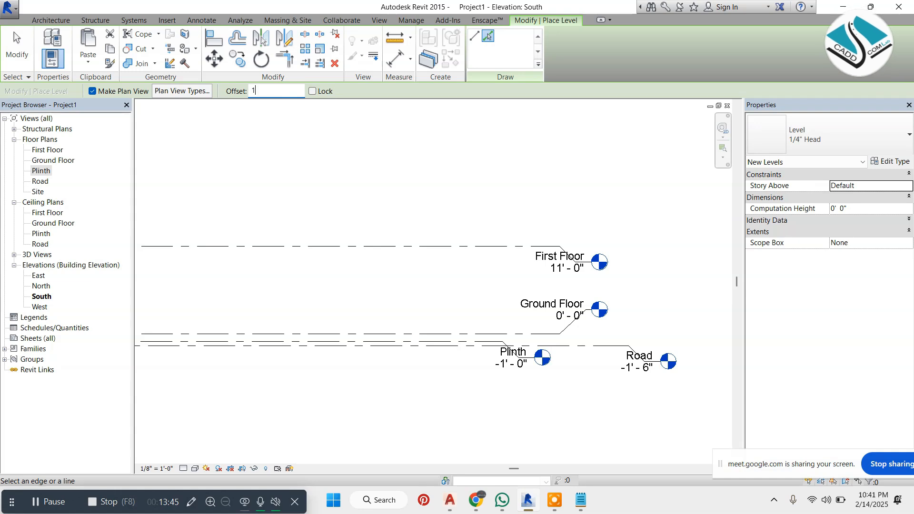
{"action": "type", "text": "11' 0\""}
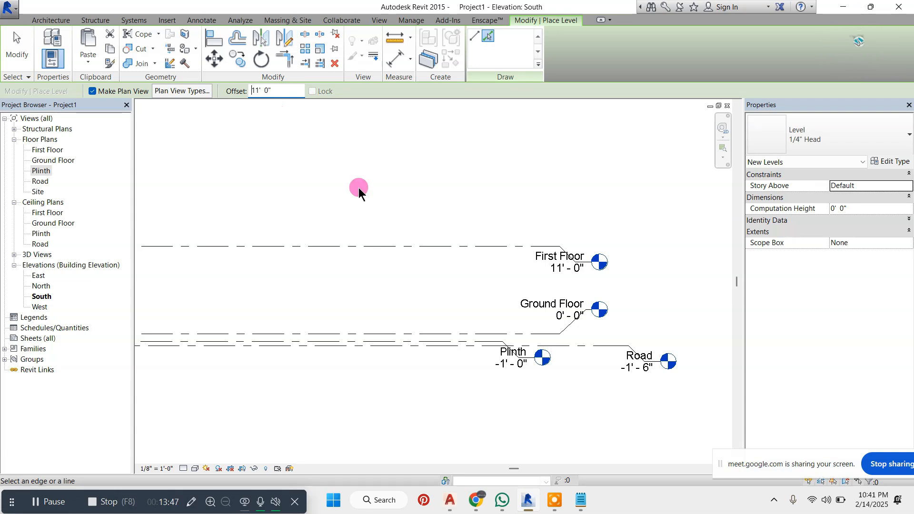
{"action": "left_click", "coordinate": [418, 245]}
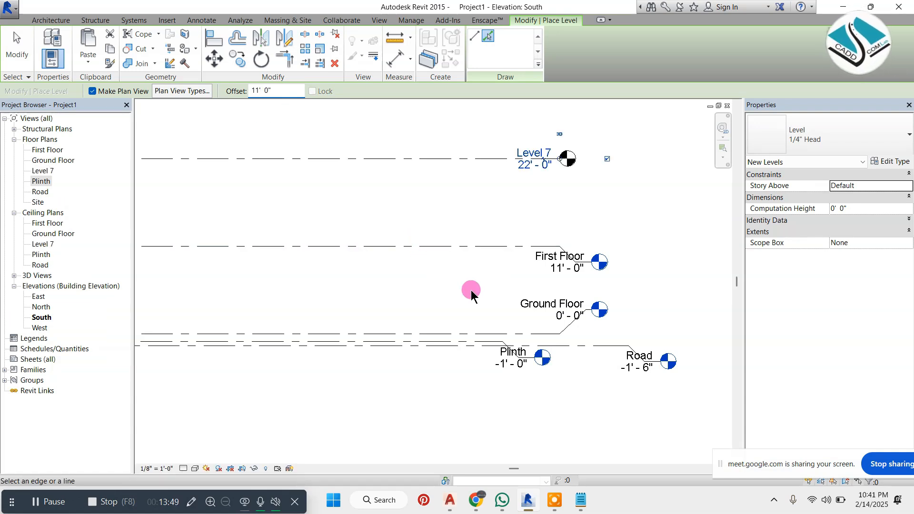
{"action": "scroll", "coordinate": [630, 156], "scroll_direction": "up", "scroll_amount": 1}
{"action": "right_click", "coordinate": [630, 156]}
{"action": "left_click", "coordinate": [653, 161]}
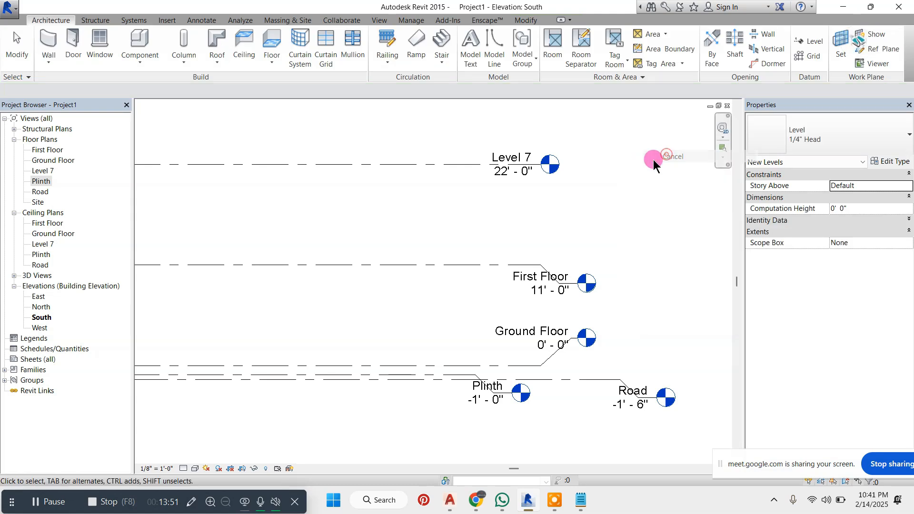
Add an elbow to the Level 7 head and extend the line's end to align with the First Floor head
{"action": "left_click", "coordinate": [460, 160]}
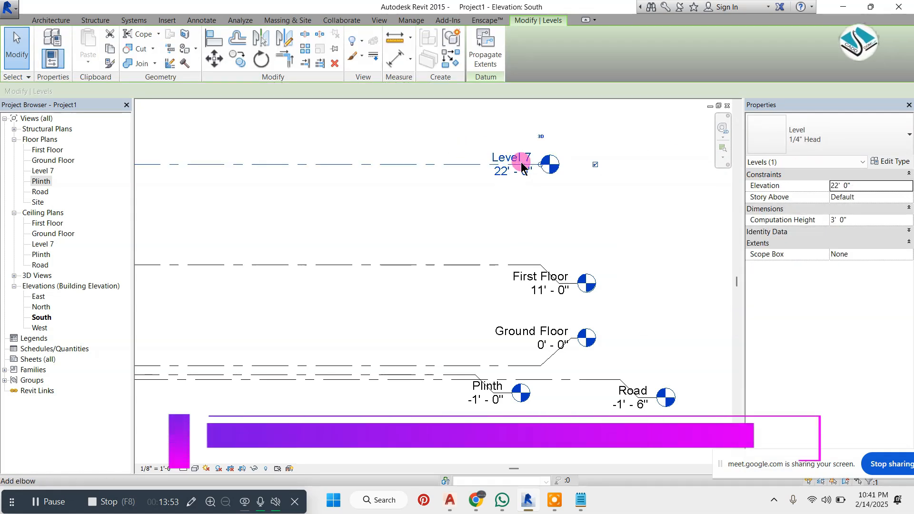
{"action": "left_click", "coordinate": [521, 164]}
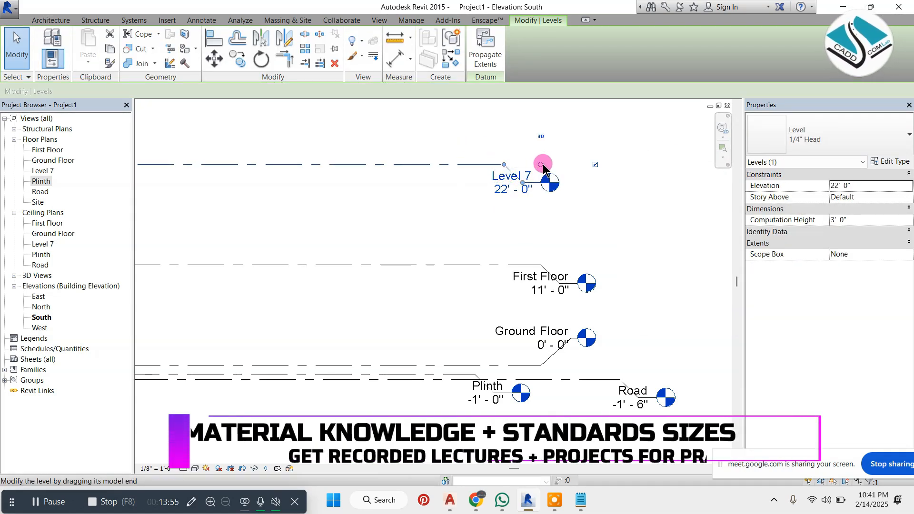
{"action": "left_click_drag", "start_coordinate": [543, 166], "coordinate": [578, 165]}
{"action": "left_click", "coordinate": [639, 221]}
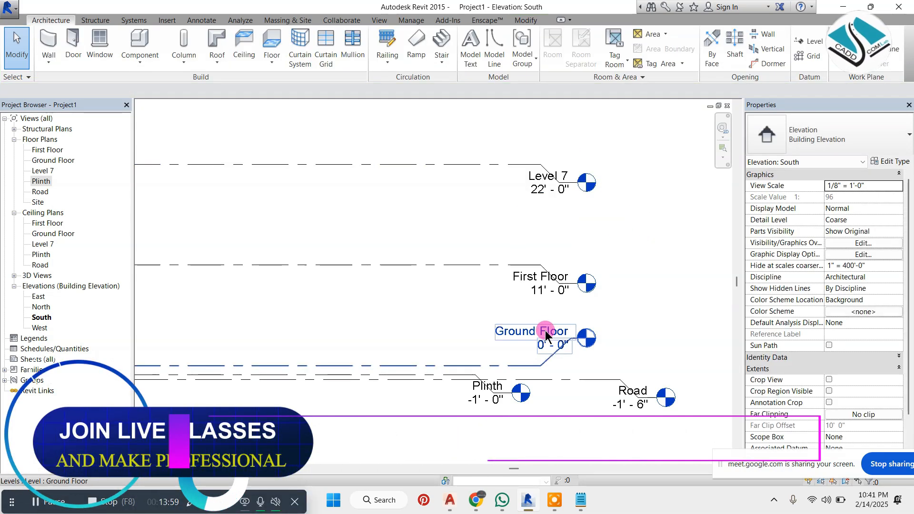
Rename Level 7 as Second Floor together with its corresponding views
{"action": "double_click", "coordinate": [560, 181]}
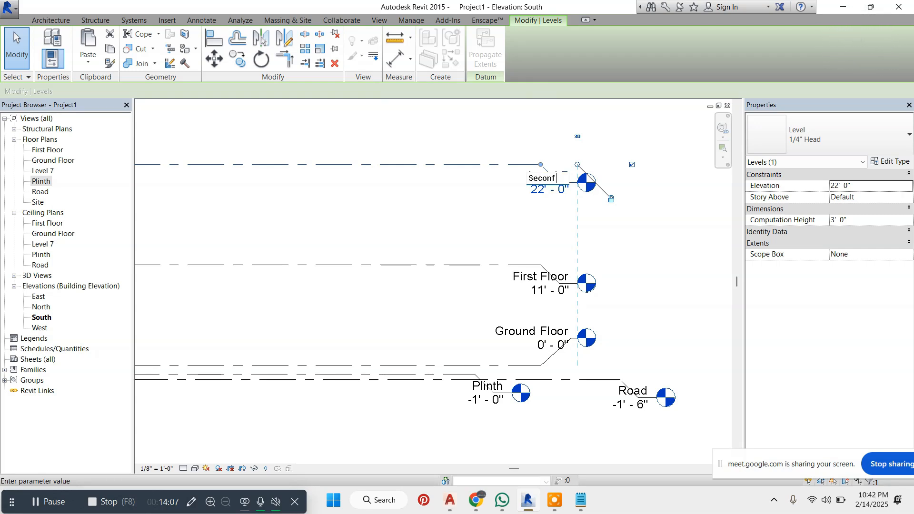
{"action": "type", "text": "Second"}
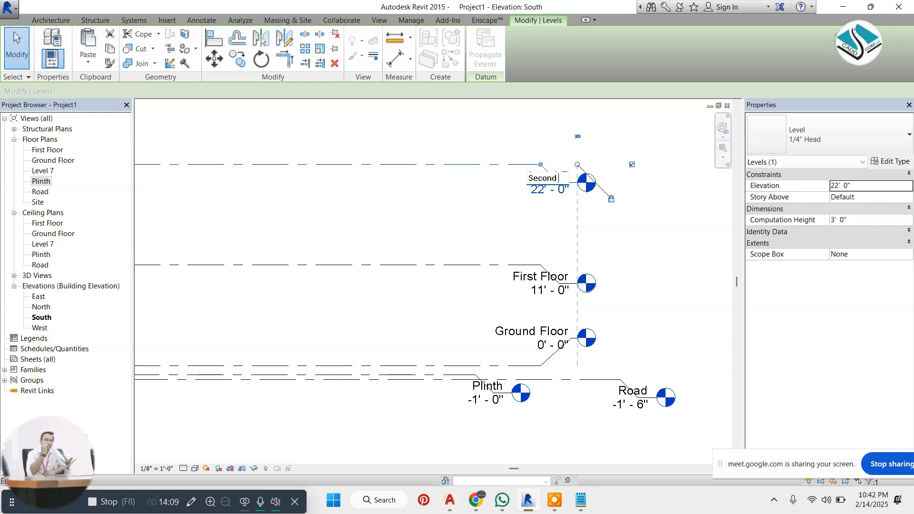
{"action": "type", "text": " Floor"}
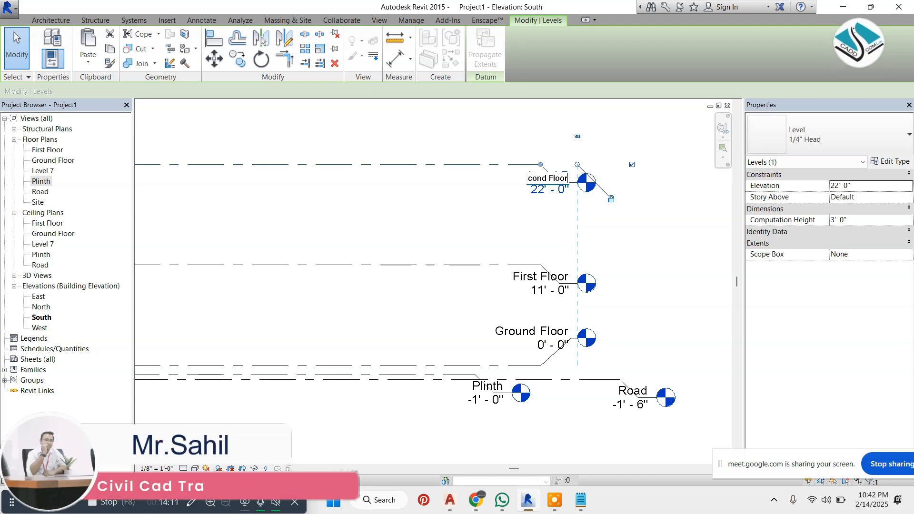
{"action": "left_click", "coordinate": [453, 214]}
{"action": "left_click", "coordinate": [479, 257]}
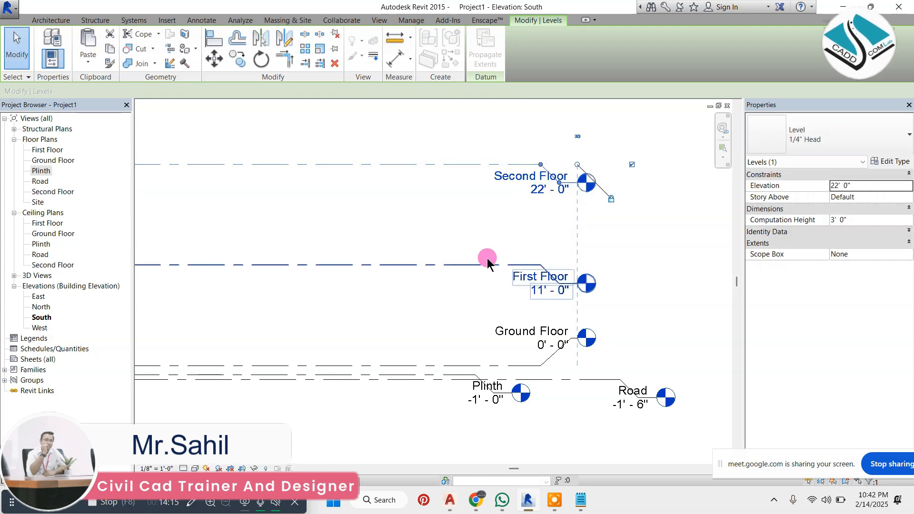
{"action": "scroll", "coordinate": [488, 263], "scroll_direction": "down", "scroll_amount": 1}
{"action": "left_click", "coordinate": [571, 149]}
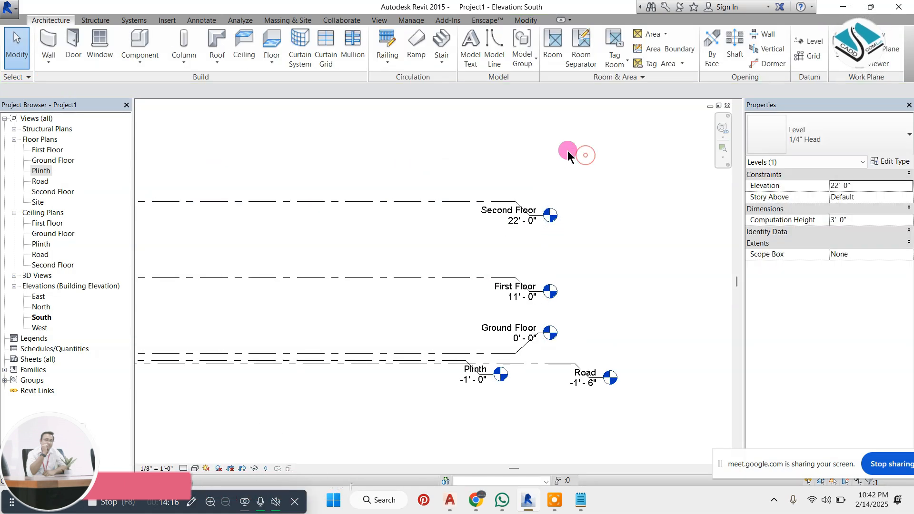
Create a new level with its plan views by offsetting the Second Floor level line 8' upward
{"action": "left_click", "coordinate": [792, 42]}
{"action": "left_click", "coordinate": [488, 36]}
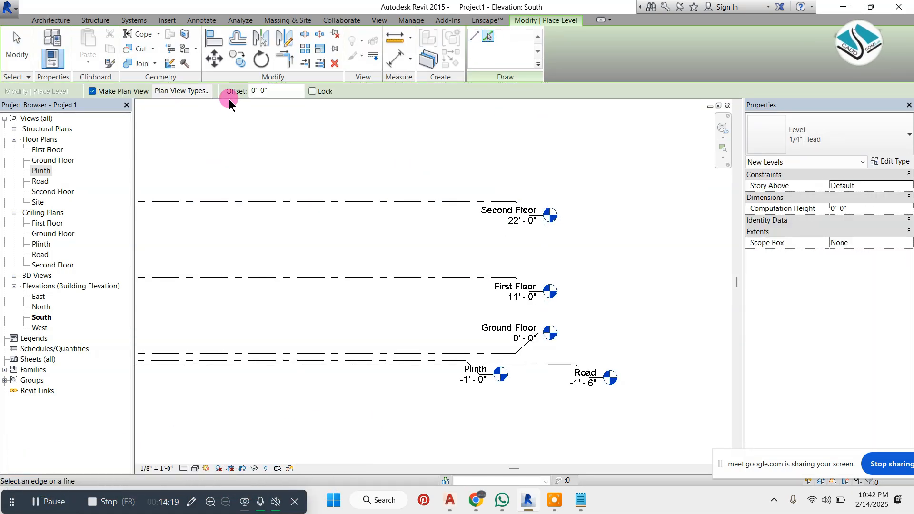
{"action": "left_click_drag", "start_coordinate": [281, 89], "coordinate": [188, 89]}
{"action": "type", "text": "8"}
{"action": "key", "text": "Return"}
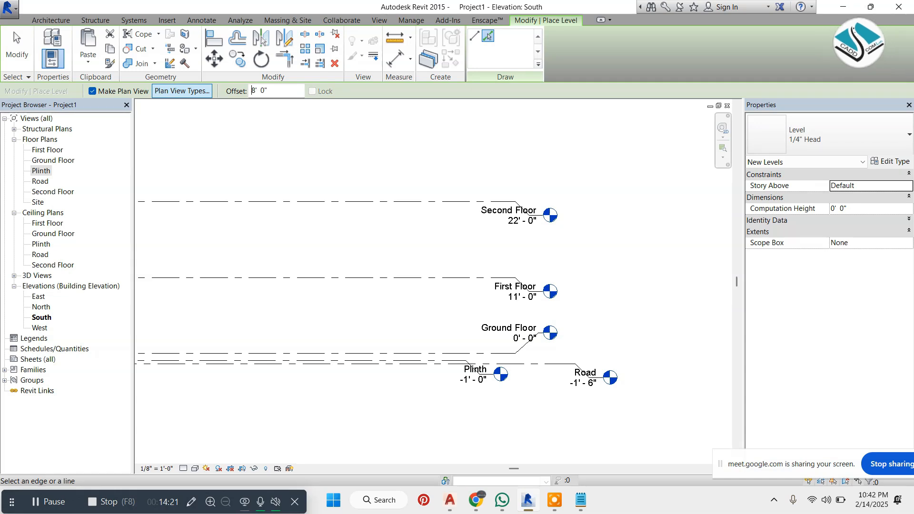
{"action": "left_click", "coordinate": [458, 199]}
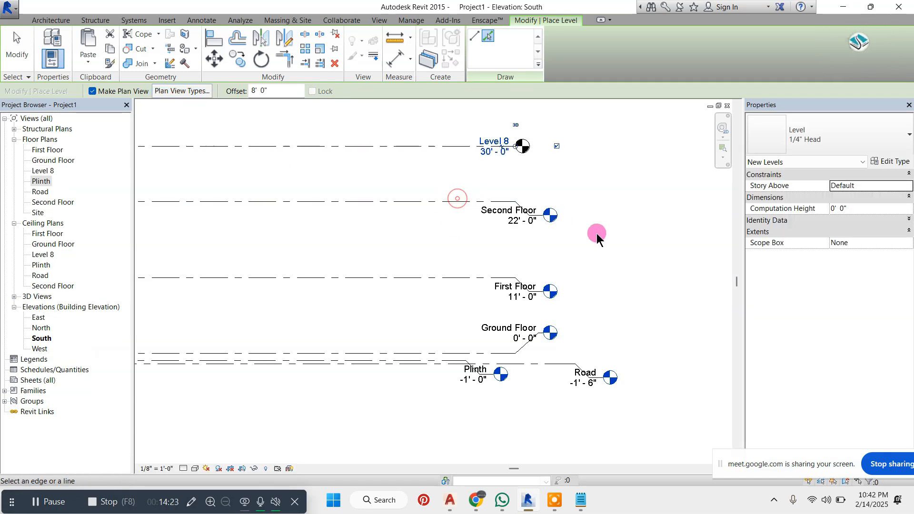
{"action": "key", "text": "Escape"}
Extend the Level 8 line's end to align with the Second Floor head
{"action": "scroll", "coordinate": [557, 148], "scroll_direction": "up", "scroll_amount": 2}
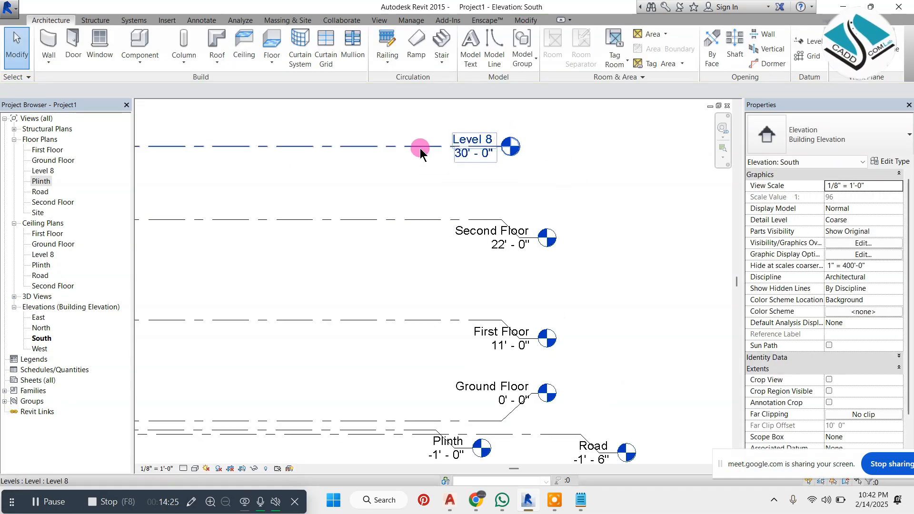
{"action": "left_click", "coordinate": [420, 146]}
{"action": "scroll", "coordinate": [541, 147], "scroll_direction": "up", "scroll_amount": 1}
{"action": "left_click_drag", "start_coordinate": [503, 152], "coordinate": [541, 153]}
{"action": "left_click", "coordinate": [567, 210]}
Rename Level 8 as Mumty together with its corresponding views
{"action": "double_click", "coordinate": [514, 143]}
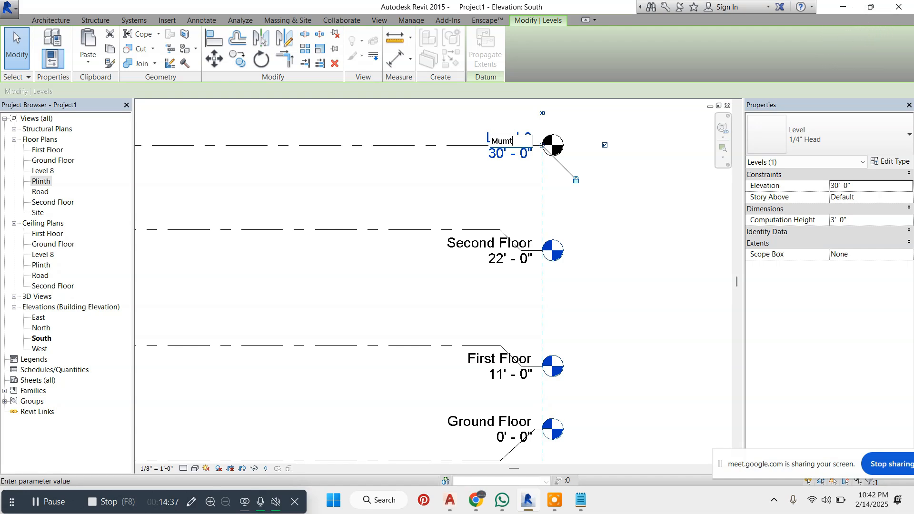
{"action": "key", "text": "Return"}
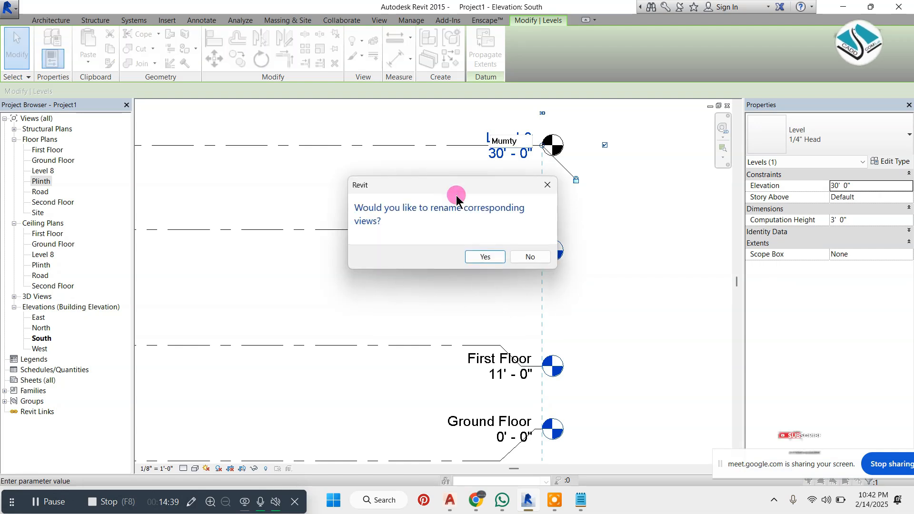
{"action": "left_click", "coordinate": [490, 253]}
{"action": "left_click", "coordinate": [522, 208]}
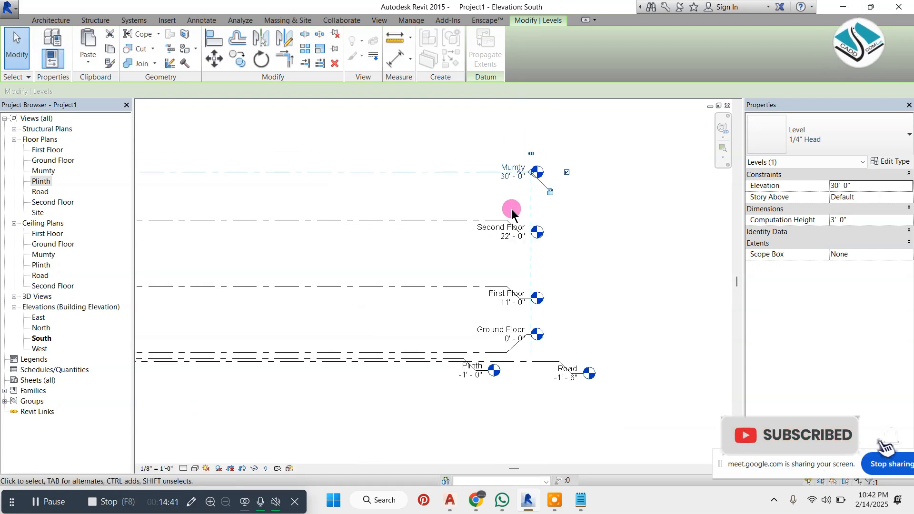
{"action": "scroll", "coordinate": [511, 222], "scroll_direction": "down", "scroll_amount": 3}
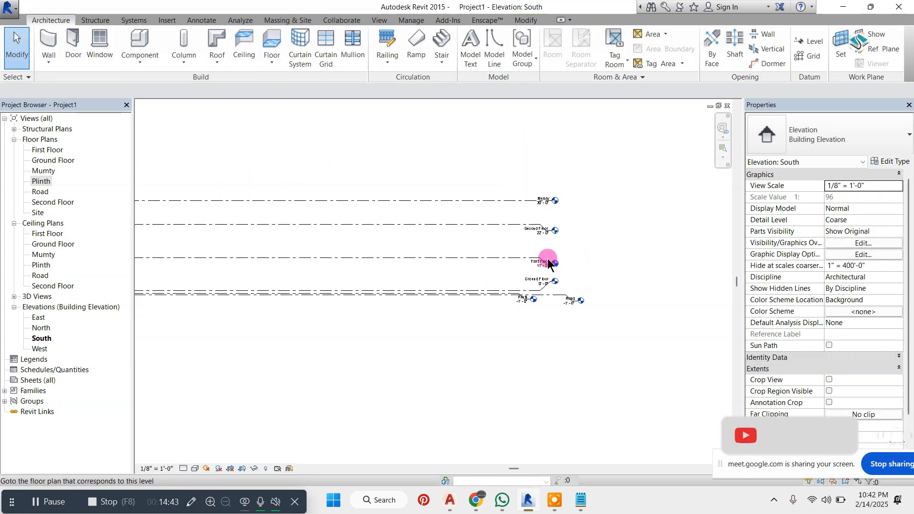
{"action": "scroll", "coordinate": [572, 253], "scroll_direction": "up", "scroll_amount": 2}
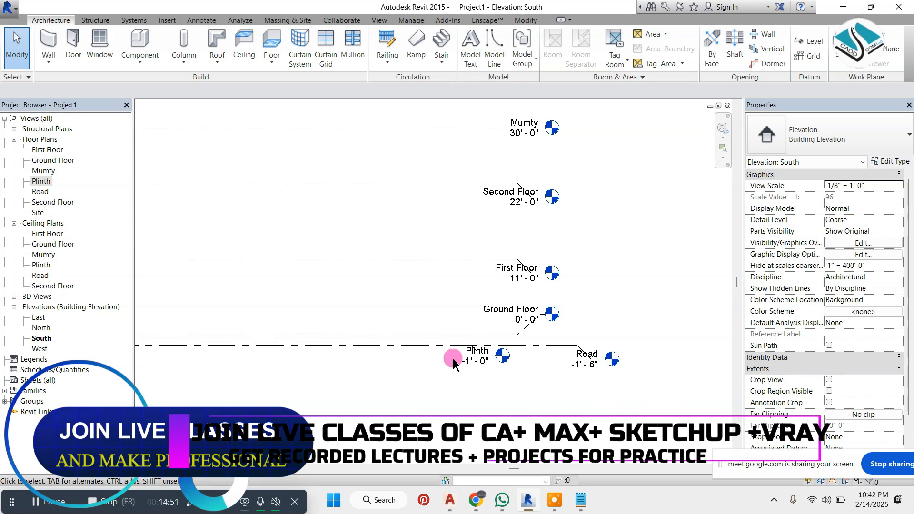
{"action": "left_click", "coordinate": [191, 501]}
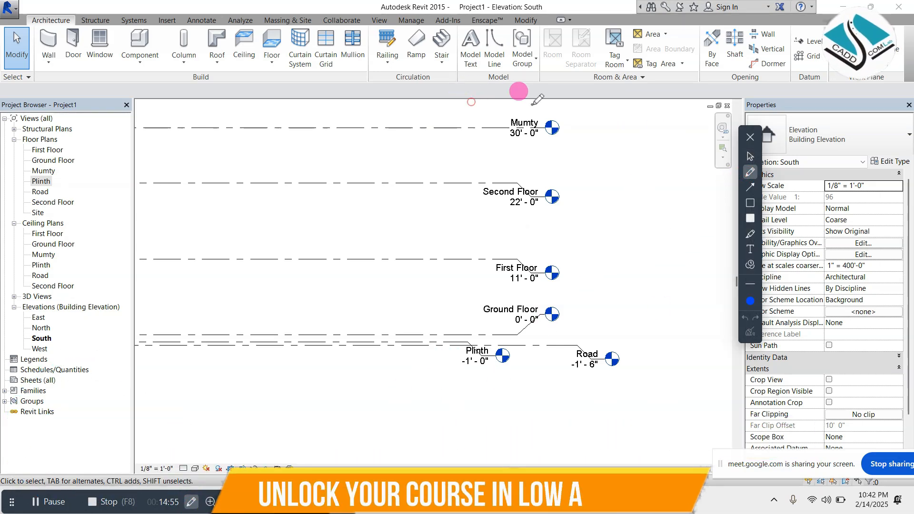
{"action": "mouse_move", "coordinate": [487, 113]}
{"action": "left_mouse_down"}
{"action": "mouse_move", "coordinate": [631, 116]}
{"action": "mouse_move", "coordinate": [643, 376]}
{"action": "mouse_move", "coordinate": [410, 312]}
{"action": "mouse_move", "coordinate": [481, 125]}
{"action": "mouse_move", "coordinate": [469, 119]}
{"action": "left_mouse_up"}
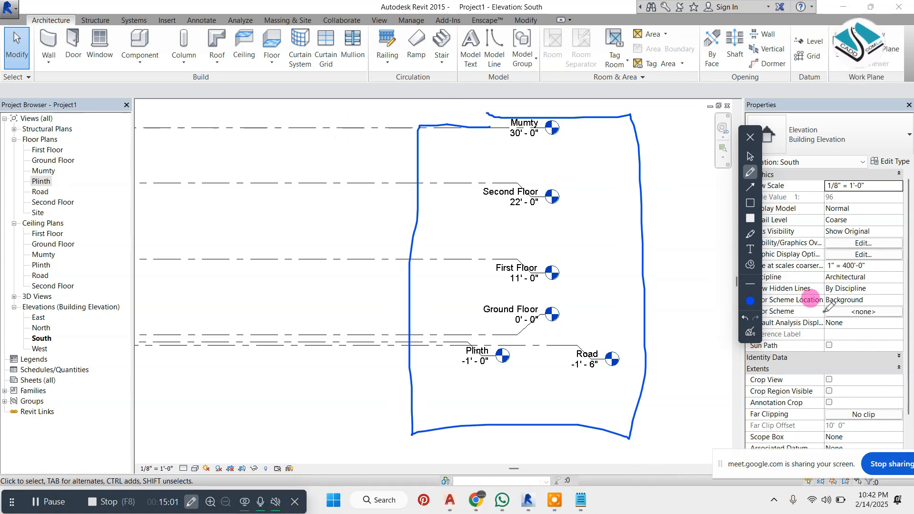
{"action": "left_click", "coordinate": [753, 331]}
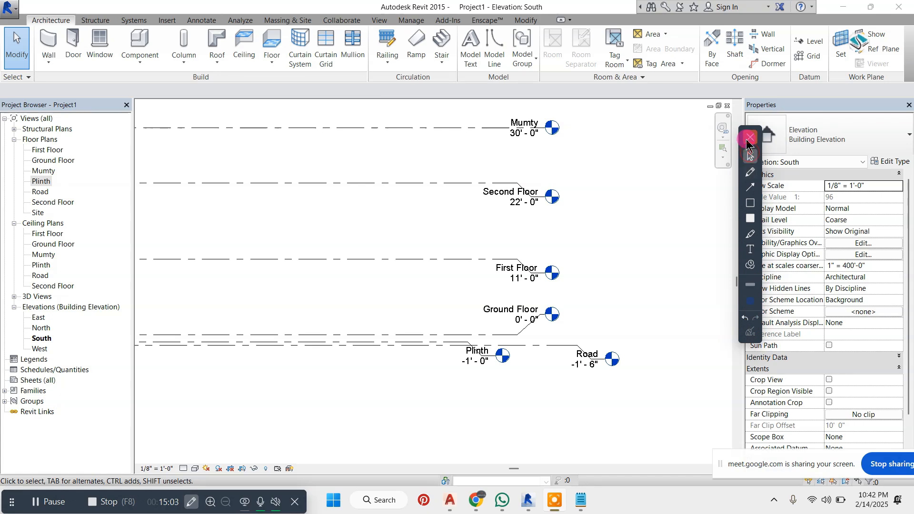
{"action": "left_click", "coordinate": [747, 138]}
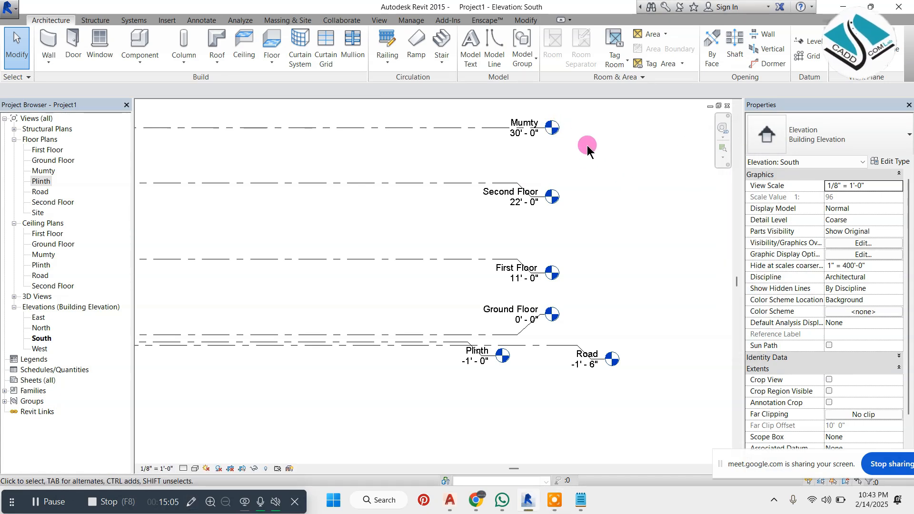
Try the No Head type on the Mumty level and restore its 1/4" Head type
{"action": "scroll", "coordinate": [589, 149], "scroll_direction": "up", "scroll_amount": 4}
{"action": "double_click", "coordinate": [522, 130]}
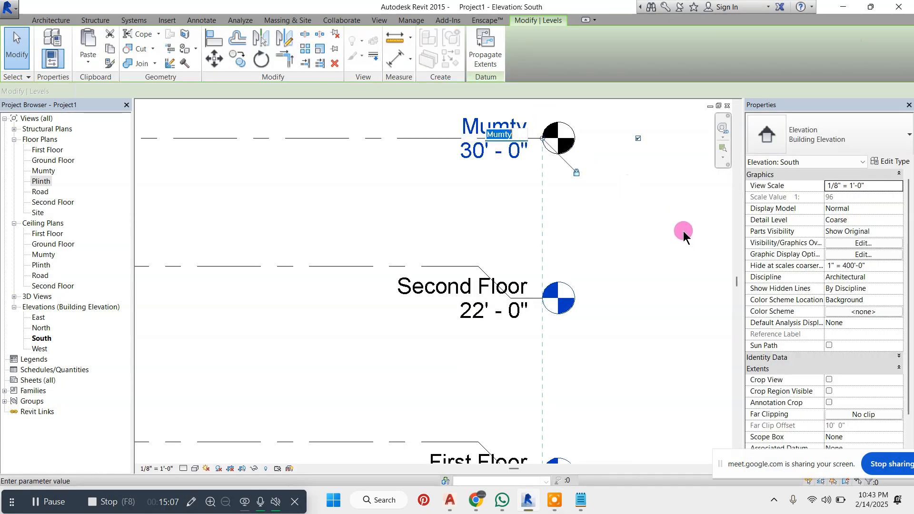
{"action": "left_click", "coordinate": [650, 204]}
{"action": "left_click", "coordinate": [320, 158]}
{"action": "left_click", "coordinate": [364, 135]}
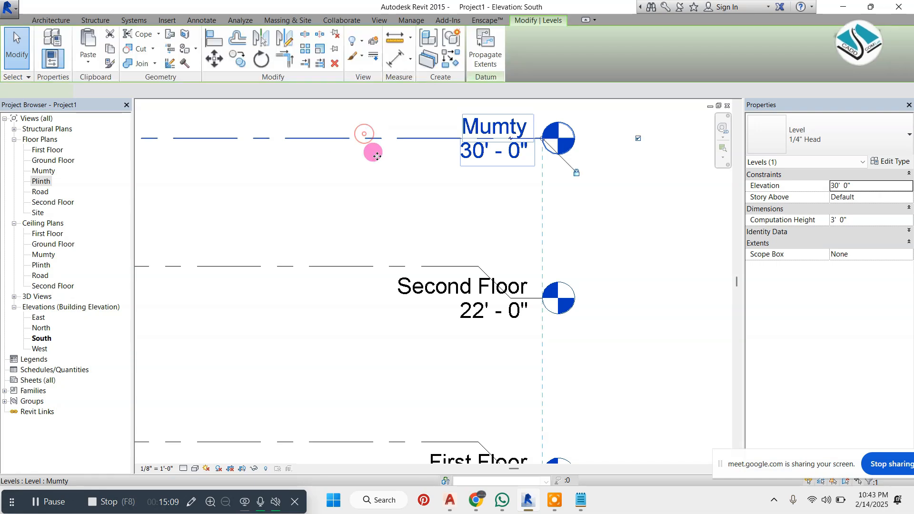
{"action": "left_click", "coordinate": [830, 141]}
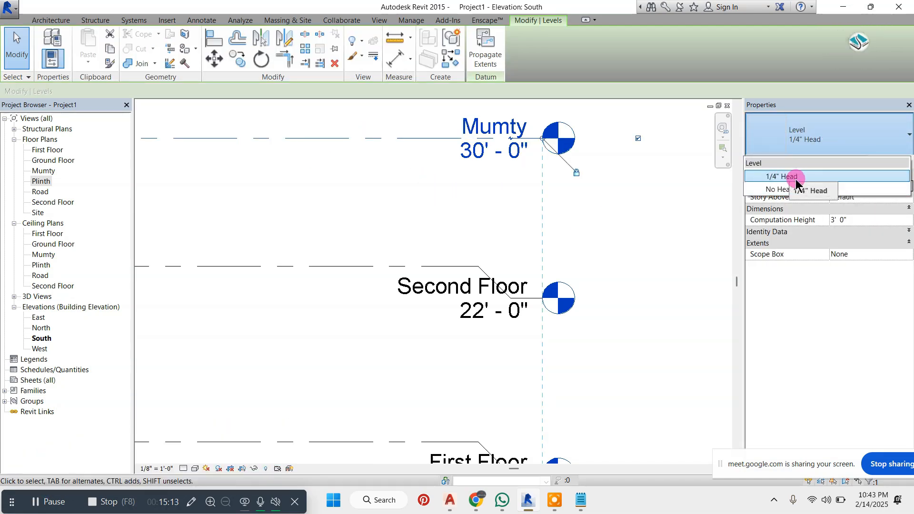
{"action": "left_click", "coordinate": [778, 189]}
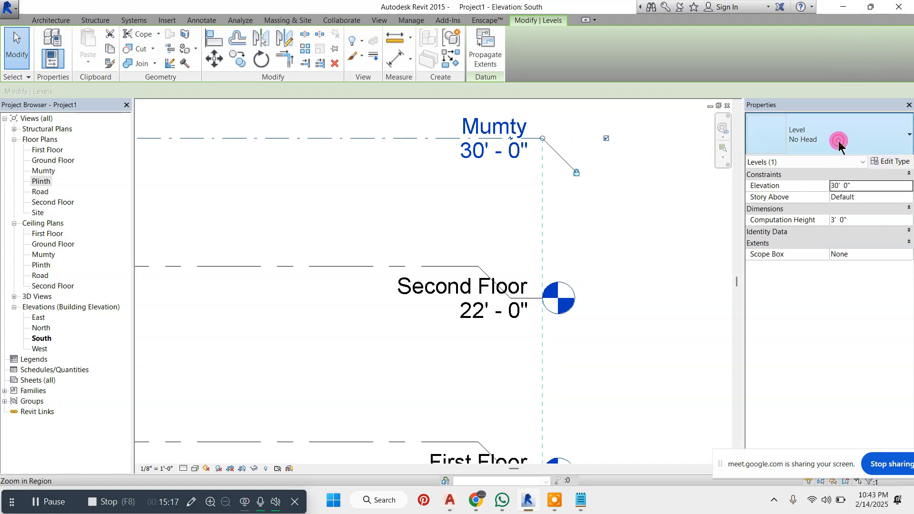
{"action": "left_click", "coordinate": [823, 135]}
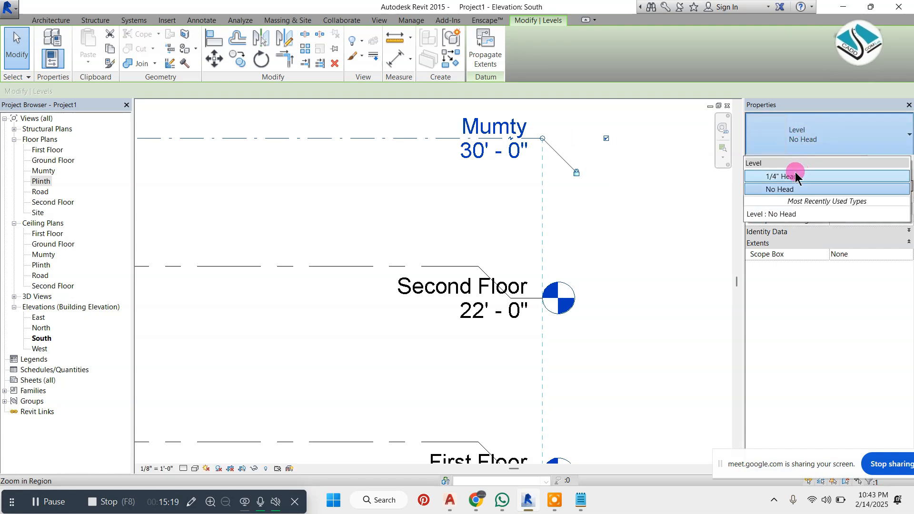
{"action": "left_click", "coordinate": [824, 179]}
Set the line weight of the 1/4" Head level type to 2 in its type properties
{"action": "left_click", "coordinate": [900, 162]}
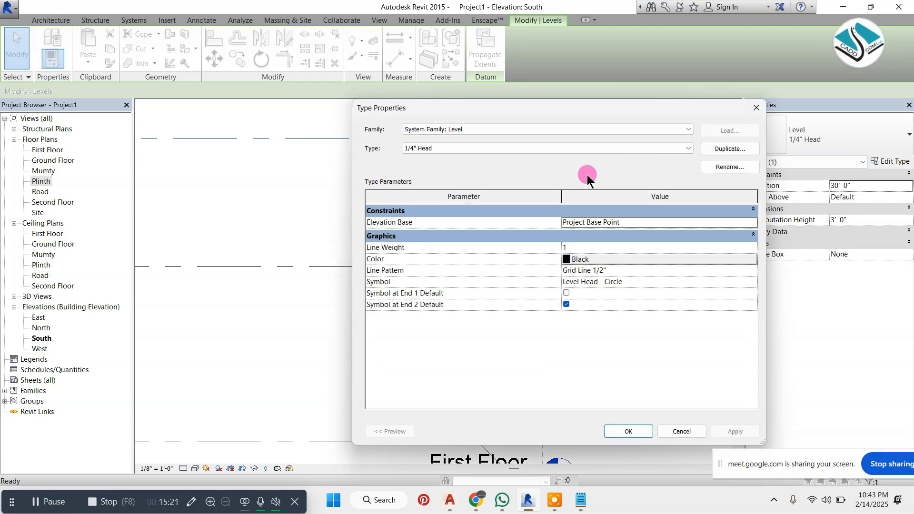
{"action": "left_click_drag", "start_coordinate": [601, 110], "coordinate": [322, 82]}
{"action": "left_click_drag", "start_coordinate": [474, 416], "coordinate": [365, 350]}
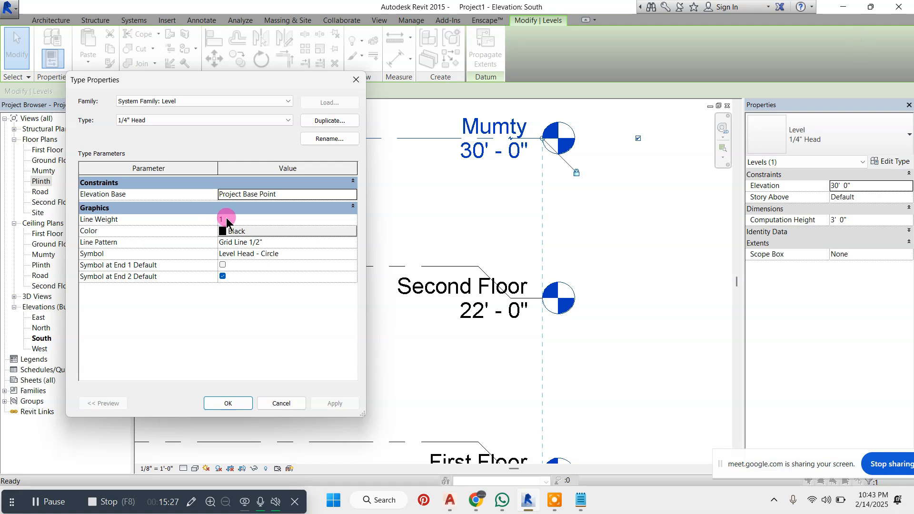
{"action": "left_click", "coordinate": [350, 220]}
{"action": "left_click", "coordinate": [227, 242]}
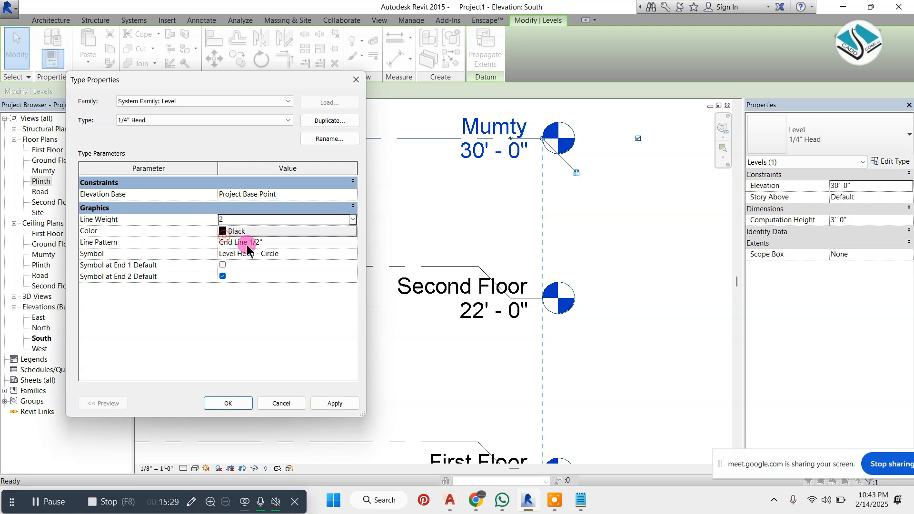
Set the 1/4" Head level type's line colour to Red and apply the type changes
{"action": "left_click", "coordinate": [303, 237]}
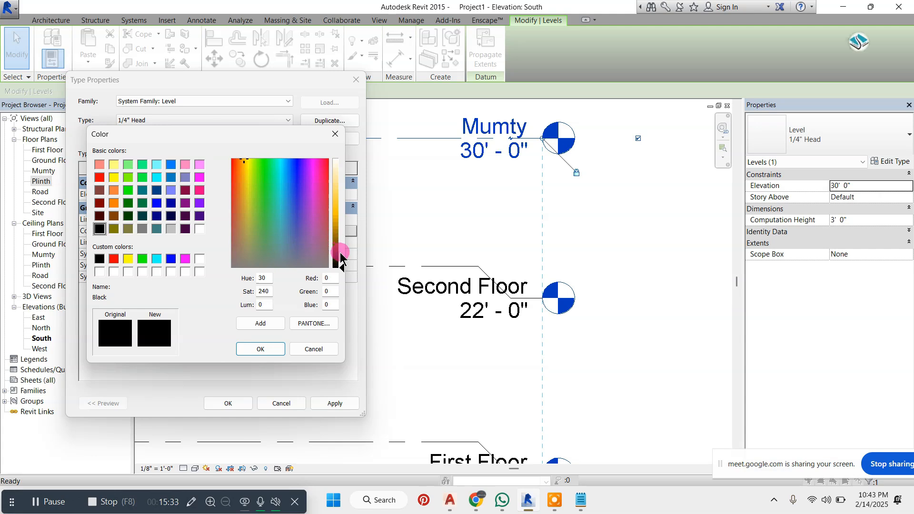
{"action": "left_click", "coordinate": [340, 252]}
{"action": "left_click", "coordinate": [100, 177]}
{"action": "left_click", "coordinate": [263, 349]}
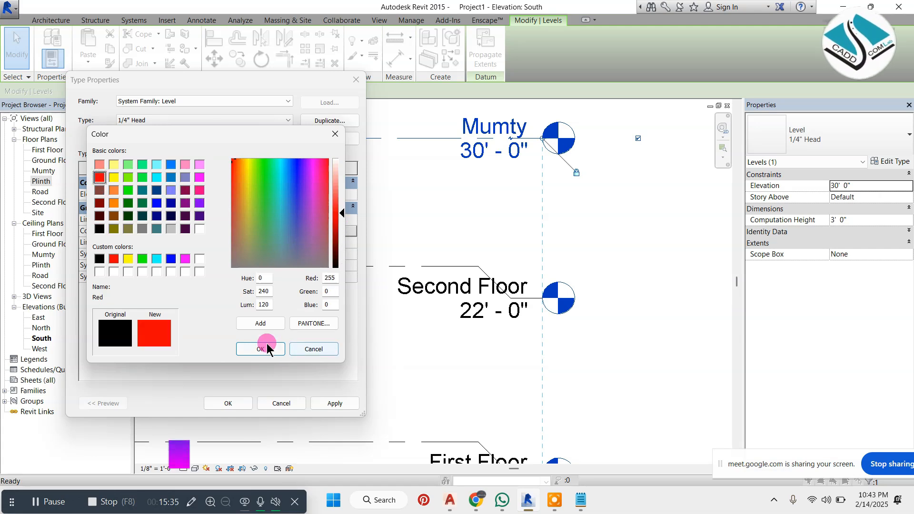
{"action": "left_click", "coordinate": [332, 404]}
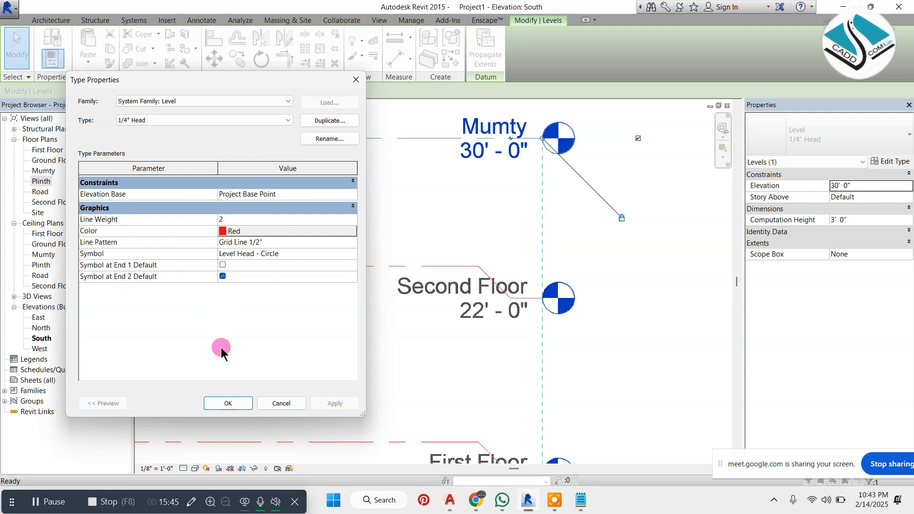
{"action": "left_click", "coordinate": [229, 401]}
{"action": "scroll", "coordinate": [614, 249], "scroll_direction": "down", "scroll_amount": 5}
{"action": "left_click", "coordinate": [609, 219]}
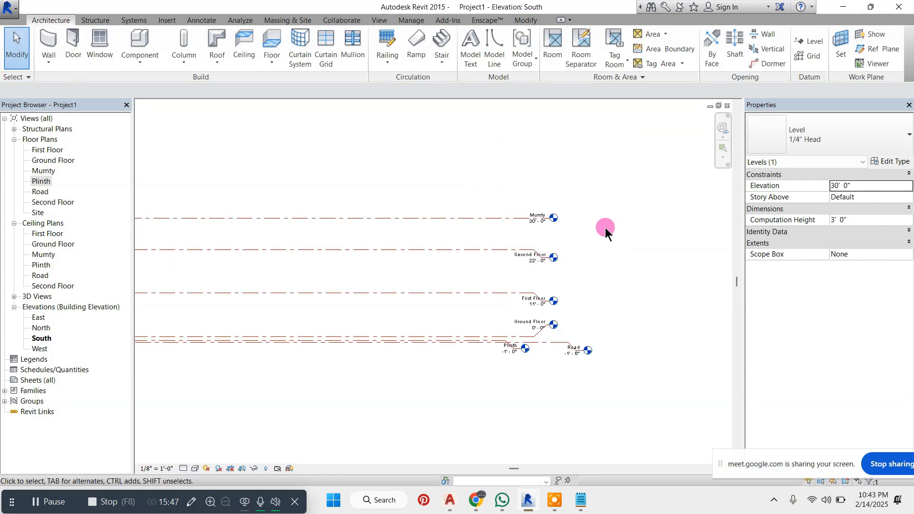
{"action": "scroll", "coordinate": [412, 256], "scroll_direction": "down", "scroll_amount": 3}
{"action": "scroll", "coordinate": [133, 245], "scroll_direction": "up", "scroll_amount": 1}
{"action": "scroll", "coordinate": [290, 235], "scroll_direction": "up", "scroll_amount": 1}
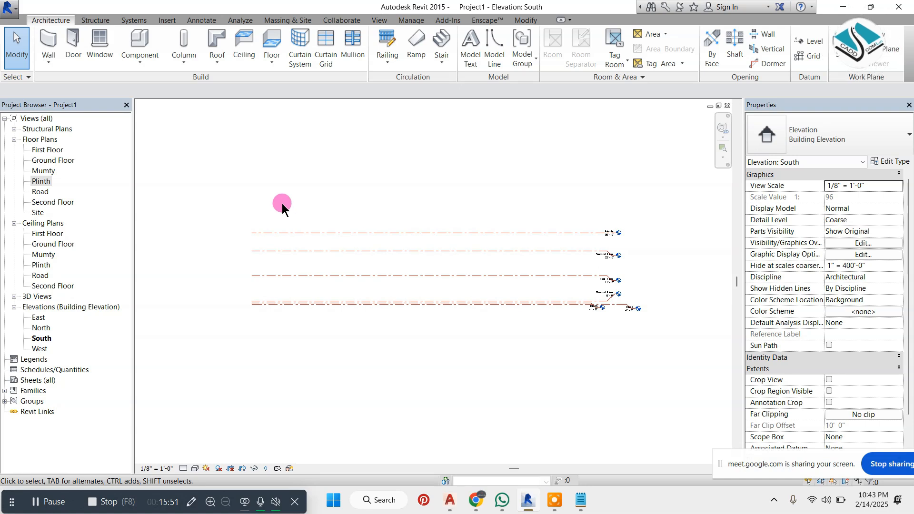
{"action": "scroll", "coordinate": [619, 290], "scroll_direction": "up", "scroll_amount": 4}
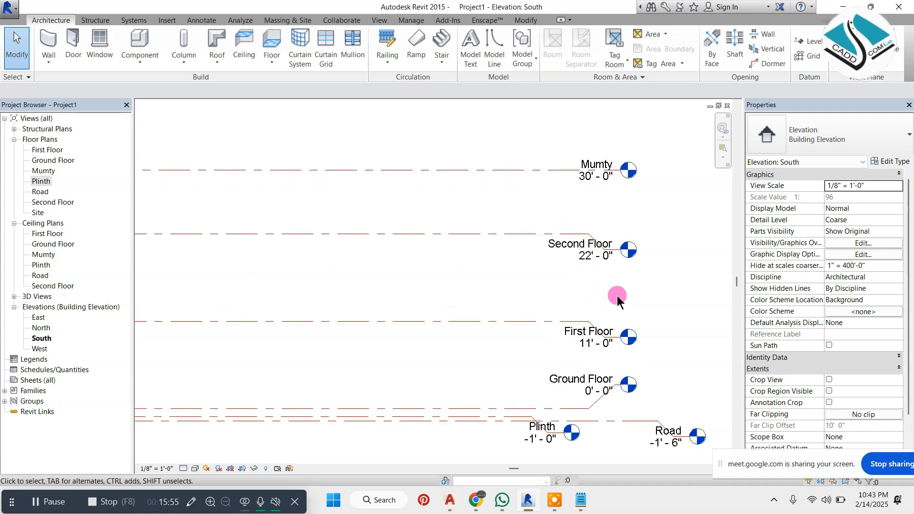
{"action": "scroll", "coordinate": [579, 259], "scroll_direction": "down", "scroll_amount": 2}
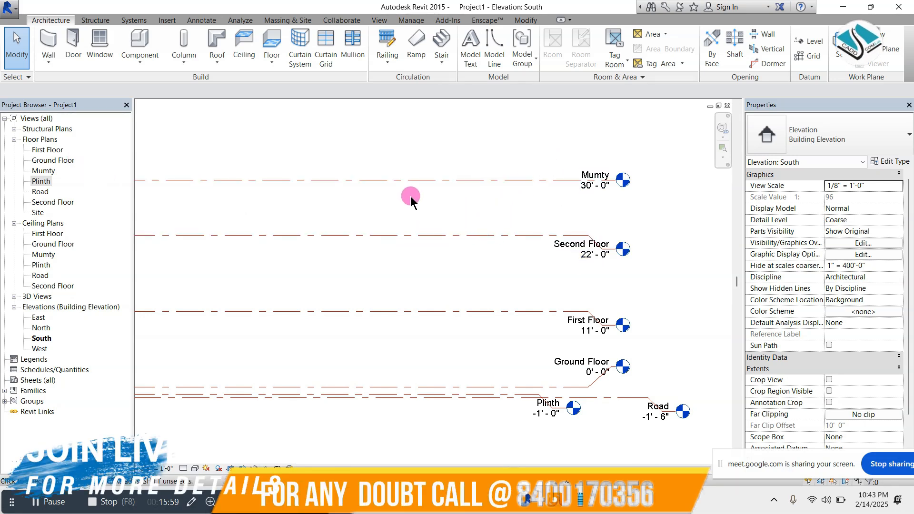
{"action": "left_click", "coordinate": [524, 320]}
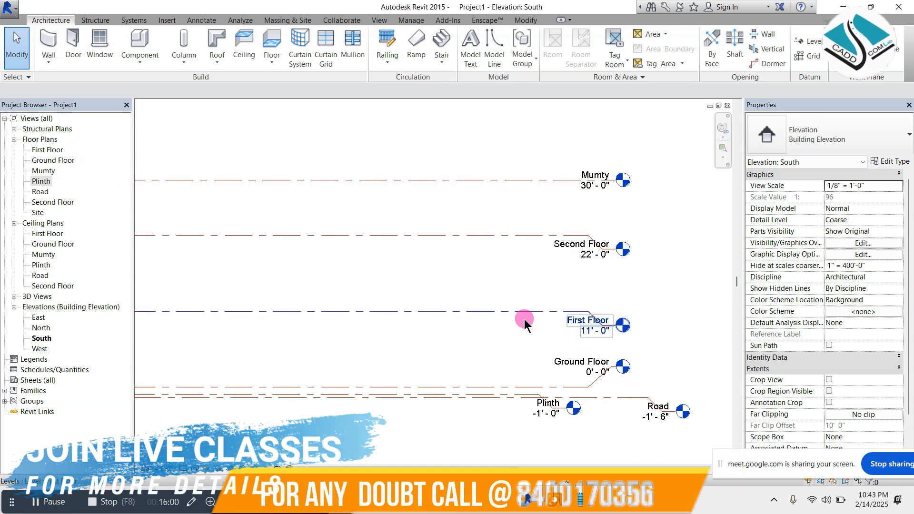
Look through the floor plans, opening the Ground Floor and Second Floor views, and return to the South elevation
{"action": "double_click", "coordinate": [54, 161]}
{"action": "left_click", "coordinate": [45, 149]}
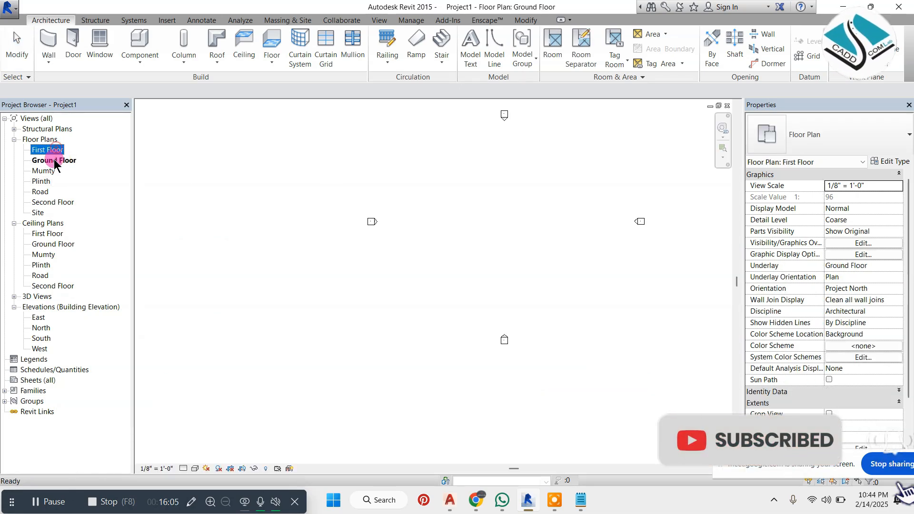
{"action": "left_click", "coordinate": [43, 171]}
{"action": "left_click", "coordinate": [43, 181]}
{"action": "left_click", "coordinate": [42, 191]}
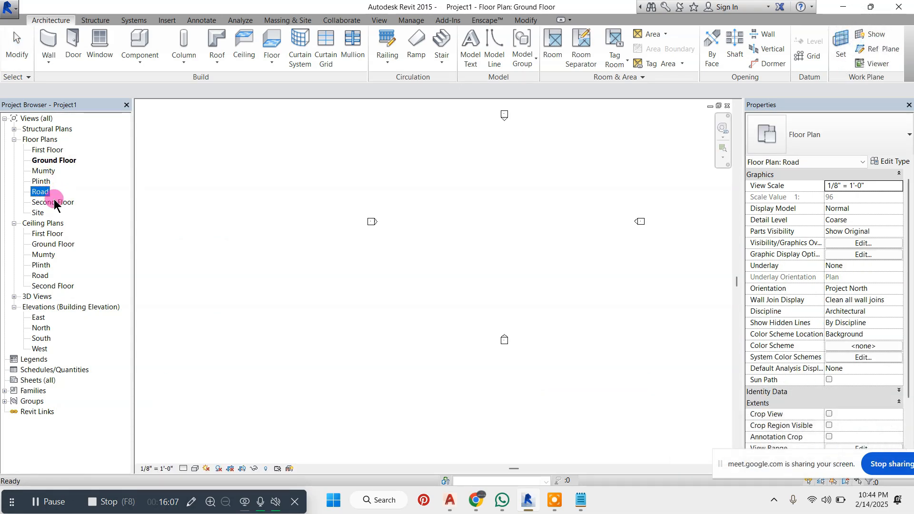
{"action": "left_click", "coordinate": [54, 202]}
{"action": "double_click", "coordinate": [56, 202]}
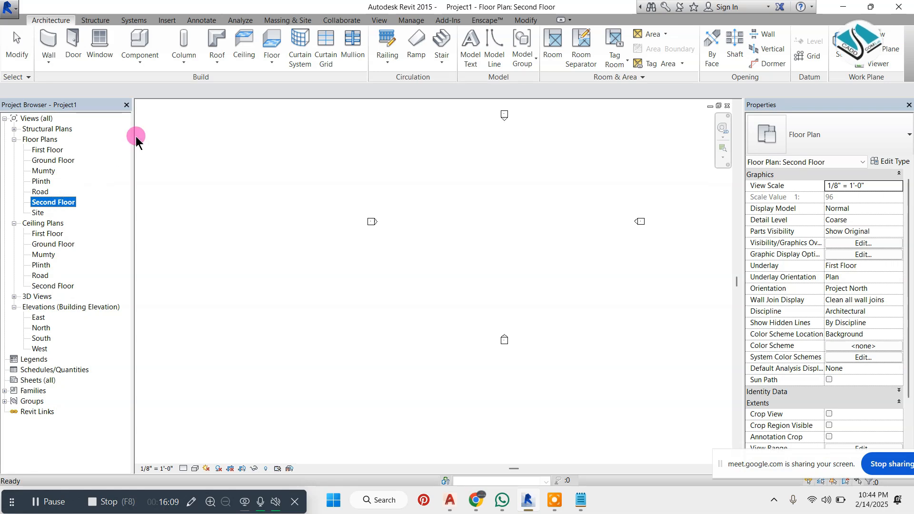
{"action": "double_click", "coordinate": [42, 338]}
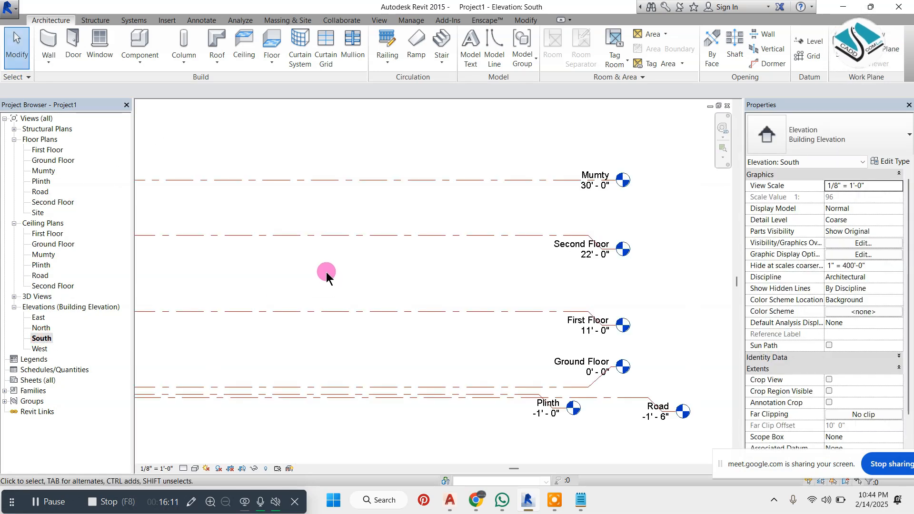
Open the Ground Floor plan and frame the four elevation markers
{"action": "double_click", "coordinate": [58, 162]}
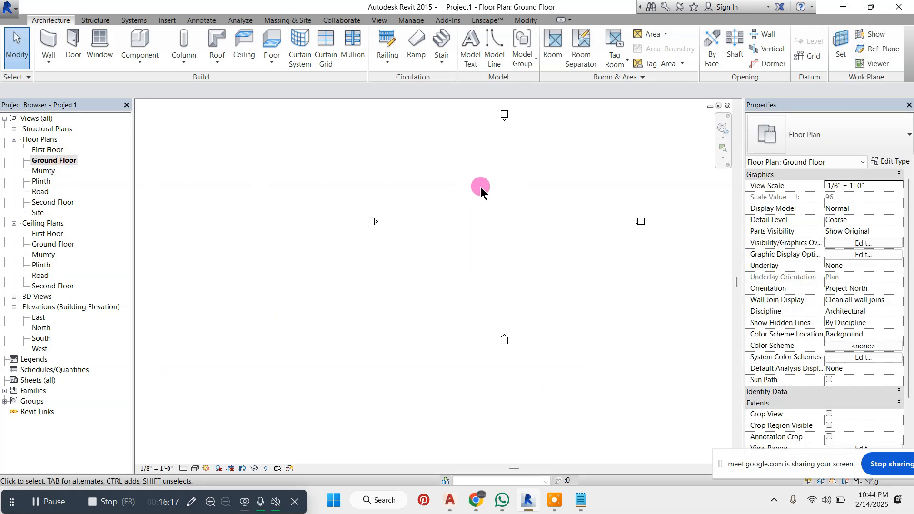
{"action": "scroll", "coordinate": [481, 186], "scroll_direction": "down", "scroll_amount": 4}
{"action": "scroll", "coordinate": [553, 150], "scroll_direction": "up", "scroll_amount": 6}
{"action": "scroll", "coordinate": [488, 177], "scroll_direction": "down", "scroll_amount": 2}
{"action": "scroll", "coordinate": [464, 216], "scroll_direction": "up", "scroll_amount": 1}
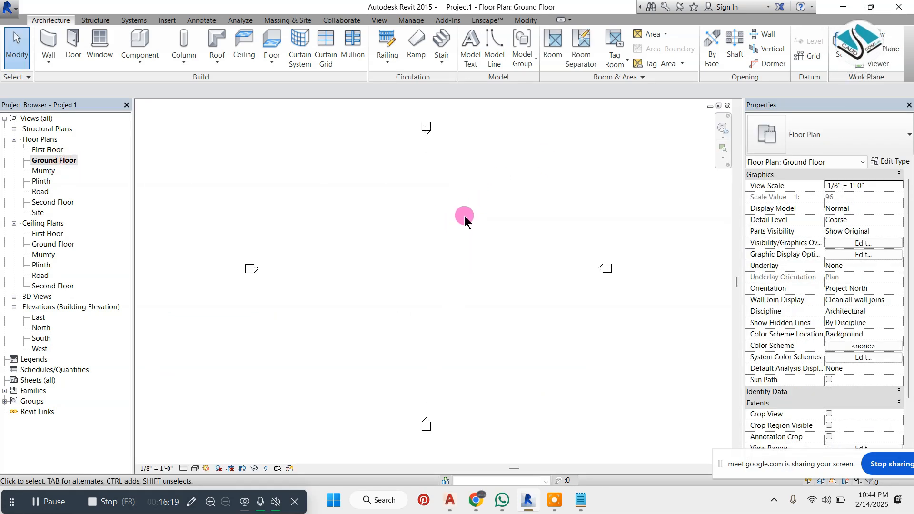
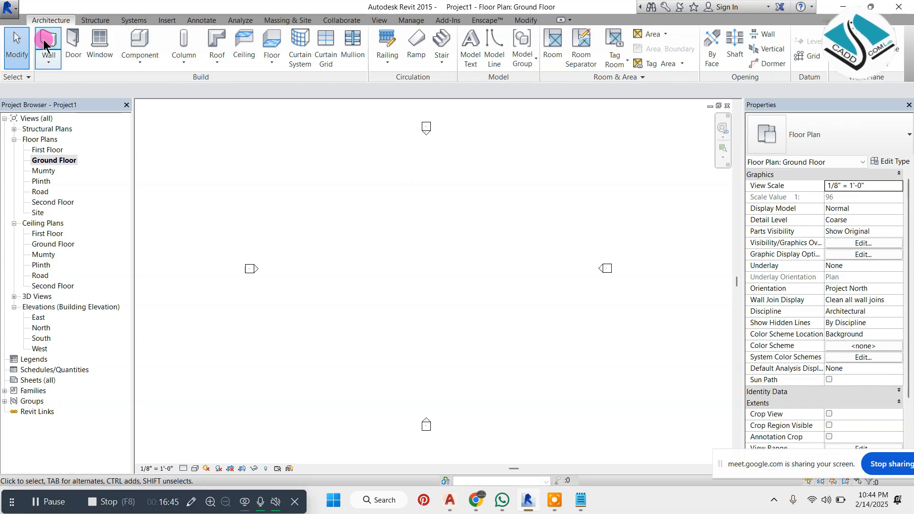
{"action": "key", "text": "w"}
{"action": "key", "text": "a"}
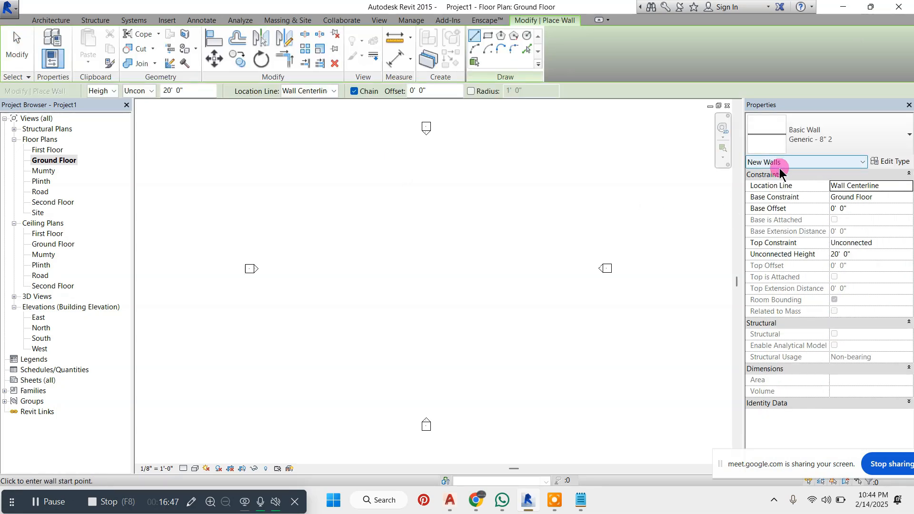
{"action": "key", "text": "Escape"}
Start a new wall and duplicate the Generic - 8" 2 basic wall type as Wall 230 mm
{"action": "left_click", "coordinate": [54, 41]}
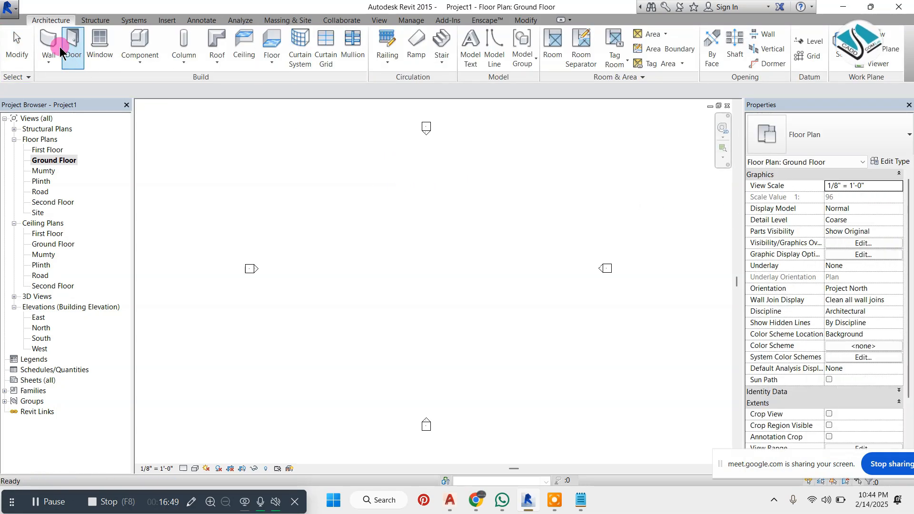
{"action": "left_click", "coordinate": [888, 161]}
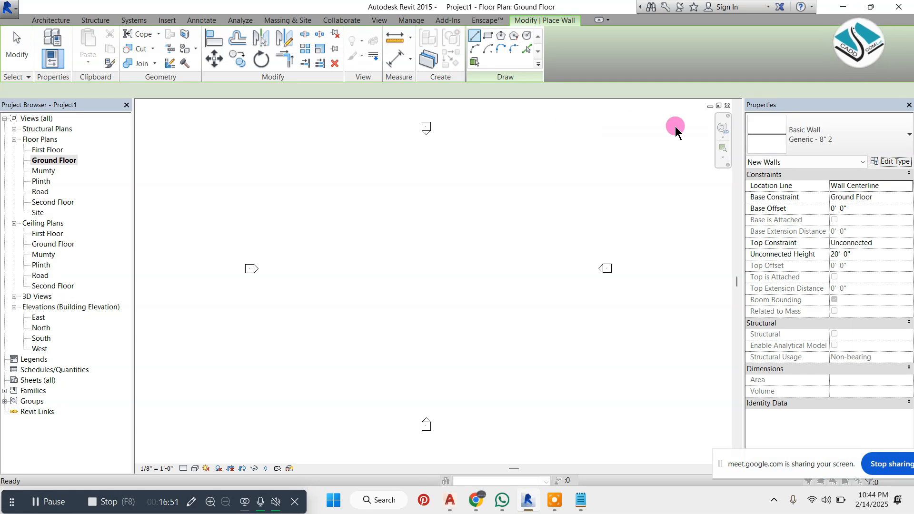
{"action": "left_click", "coordinate": [341, 122]}
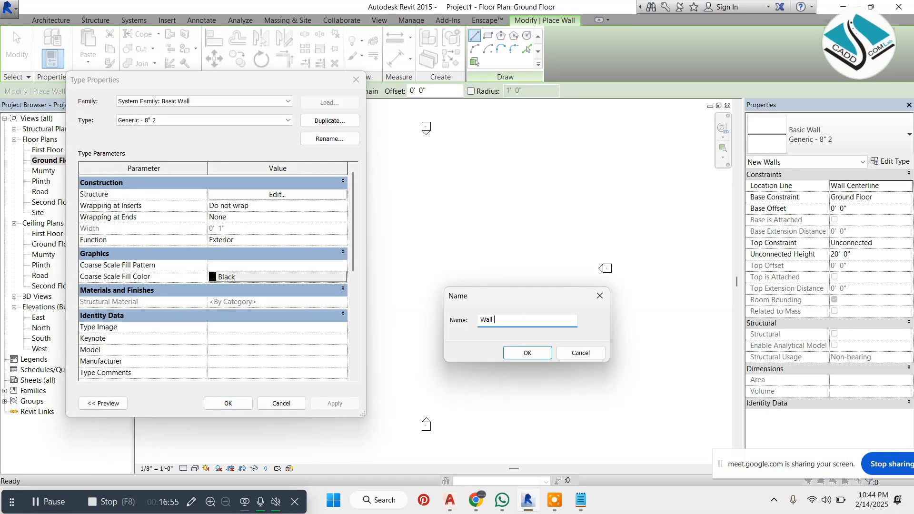
{"action": "type", "text": "Wall 230 "}
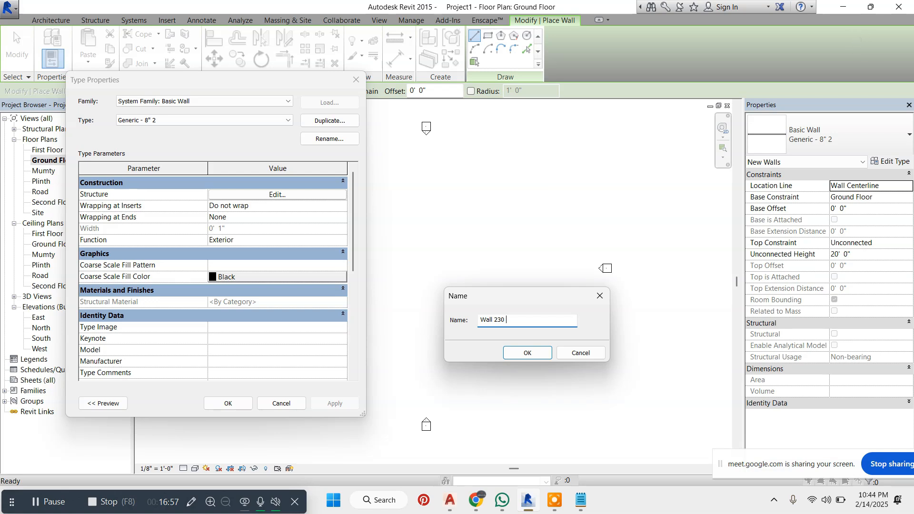
{"action": "type", "text": "mm"}
{"action": "left_click", "coordinate": [529, 353]}
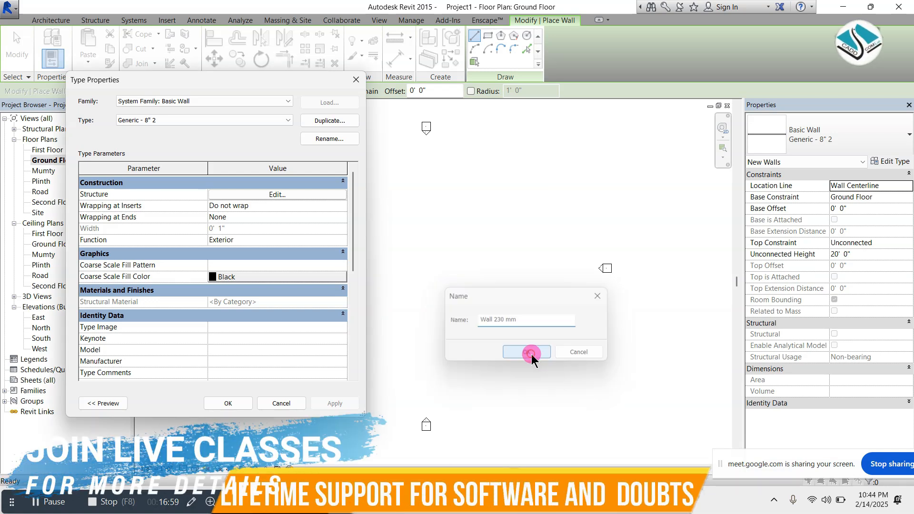
Edit the structure of Wall 230 mm and set the thickness of its core structure layer to 9"
{"action": "left_click", "coordinate": [278, 194]}
{"action": "double_click", "coordinate": [223, 202]}
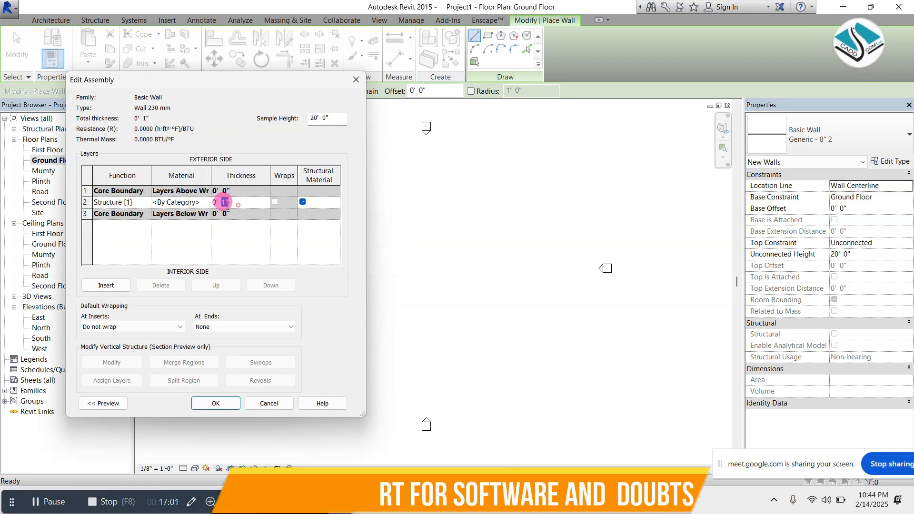
{"action": "type", "text": "9"}
{"action": "key", "text": "Tab"}
{"action": "key", "text": "Tab"}
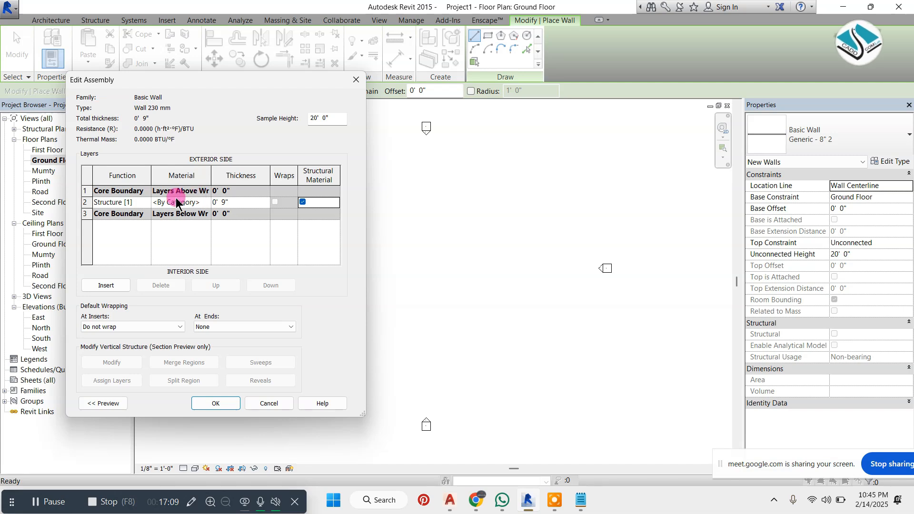
Add two 1" layers to Wall 230 mm, one outside the exterior core boundary and one below the 9" layer inside the core
{"action": "left_click", "coordinate": [114, 286]}
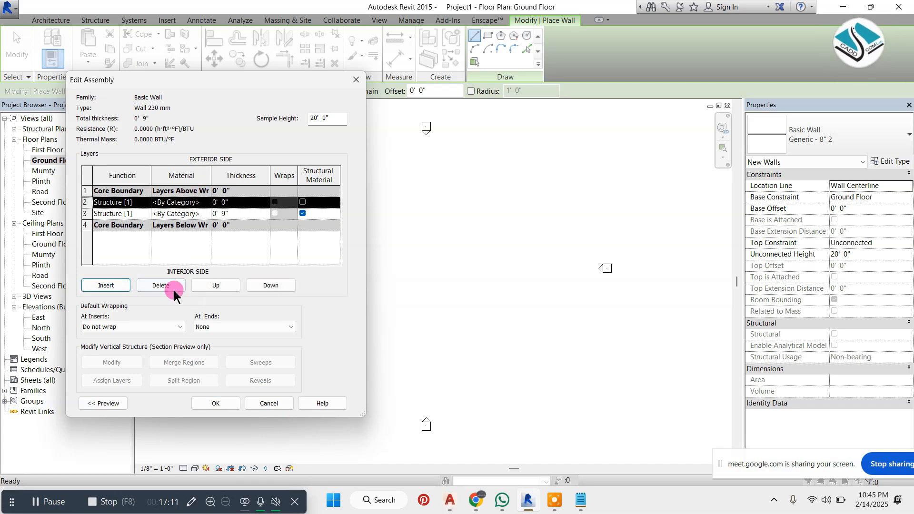
{"action": "left_click", "coordinate": [215, 286]}
{"action": "left_click", "coordinate": [106, 286]}
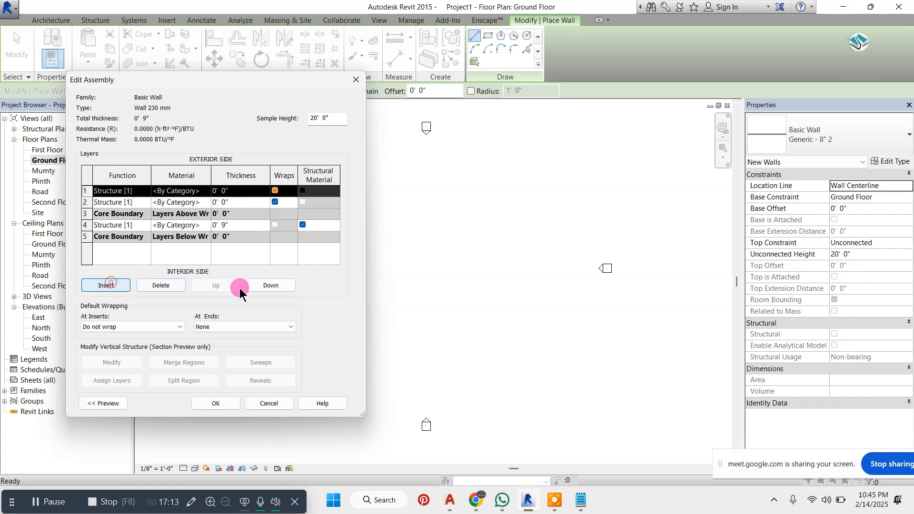
{"action": "left_click", "coordinate": [271, 285]}
{"action": "left_click", "coordinate": [272, 285]}
{"action": "left_click", "coordinate": [271, 286]}
{"action": "left_click", "coordinate": [271, 286]}
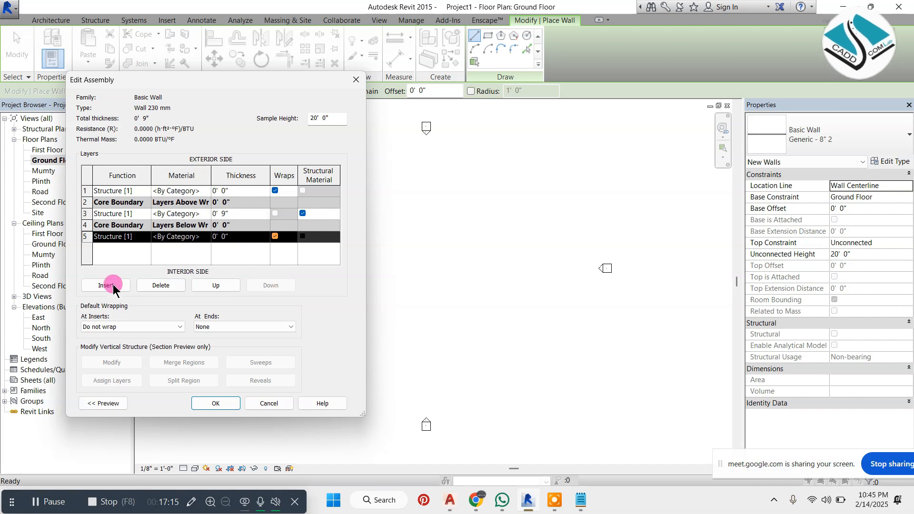
{"action": "left_click", "coordinate": [216, 285]}
{"action": "left_click", "coordinate": [236, 191]}
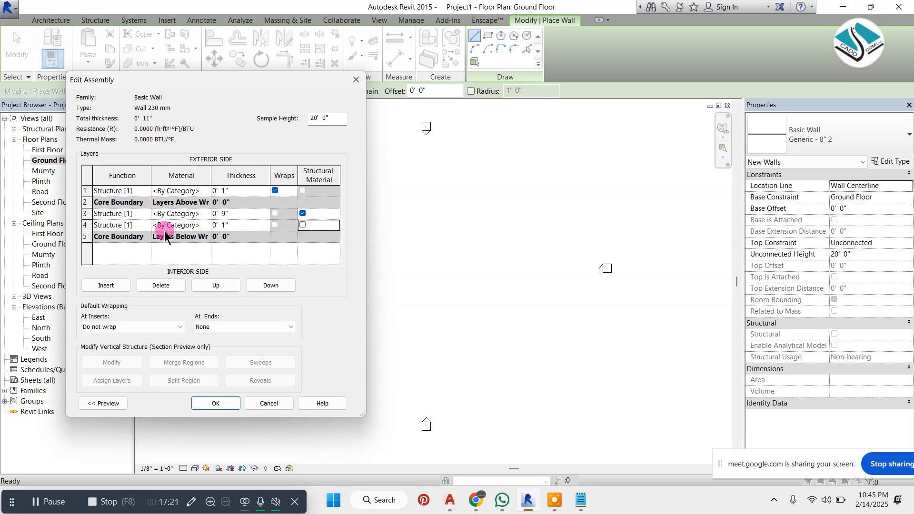
Preview the layered section of Wall 230 mm, accept the assembly and type changes, and leave the Wall tool
{"action": "left_click", "coordinate": [107, 403]}
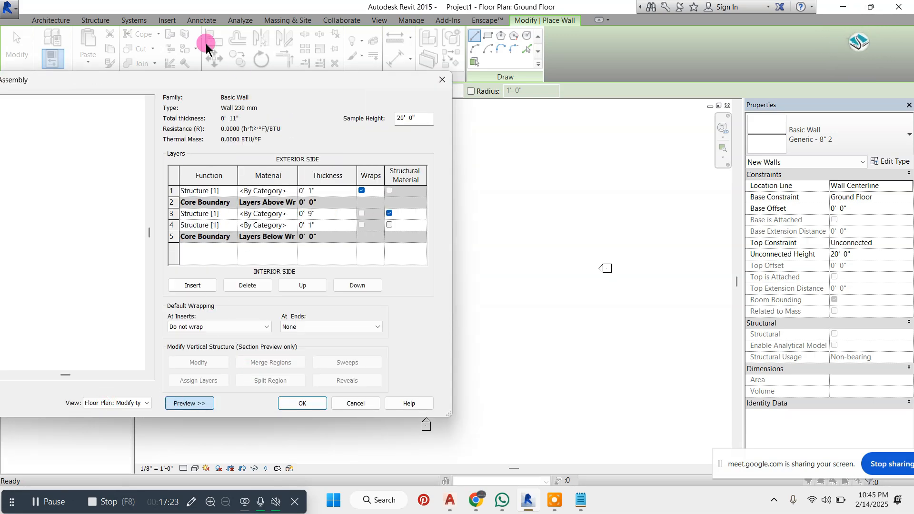
{"action": "left_click_drag", "start_coordinate": [163, 72], "coordinate": [386, 127]}
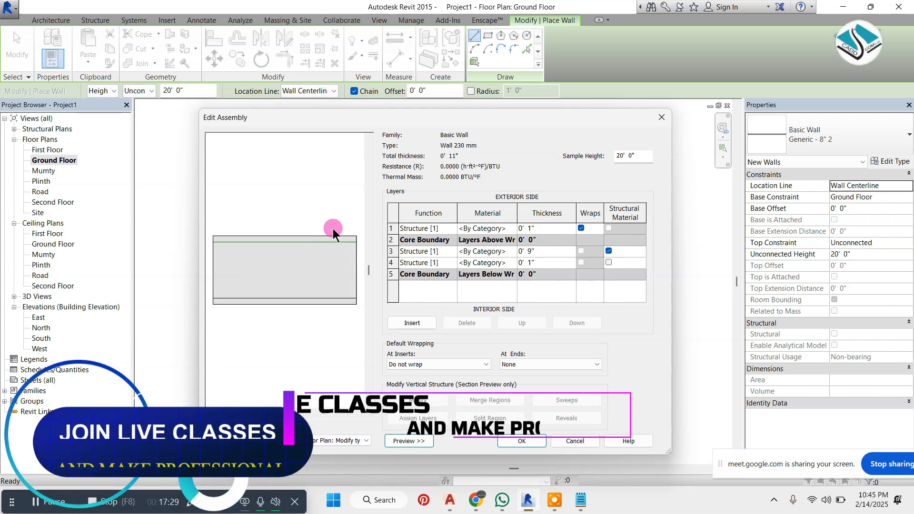
{"action": "left_click", "coordinate": [522, 440]}
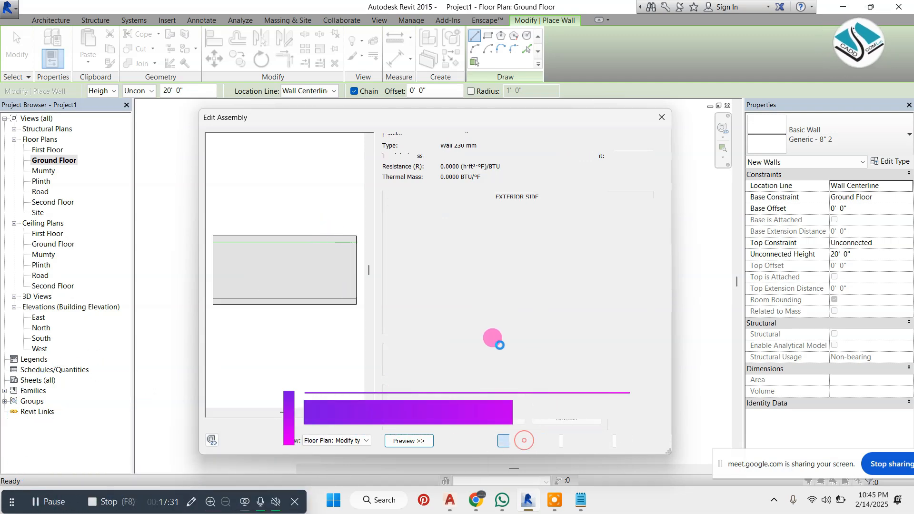
{"action": "left_click", "coordinate": [537, 440]}
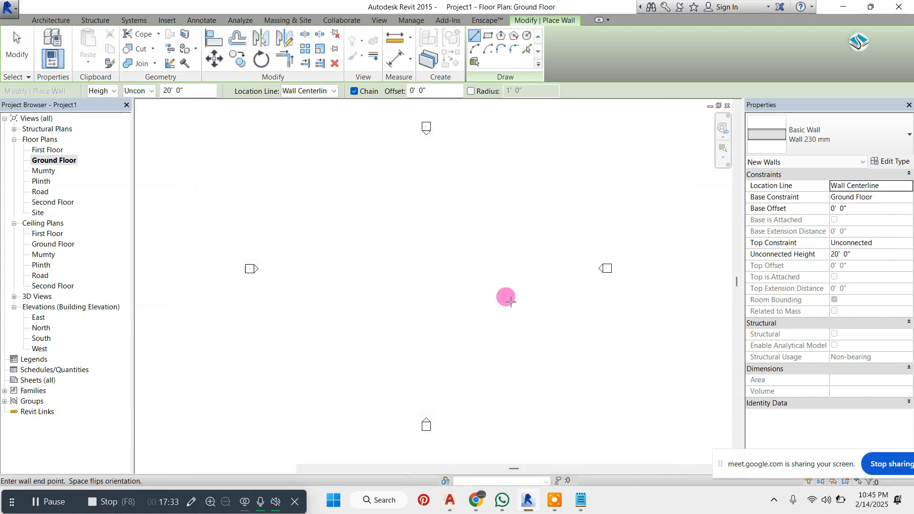
{"action": "left_click", "coordinate": [539, 436]}
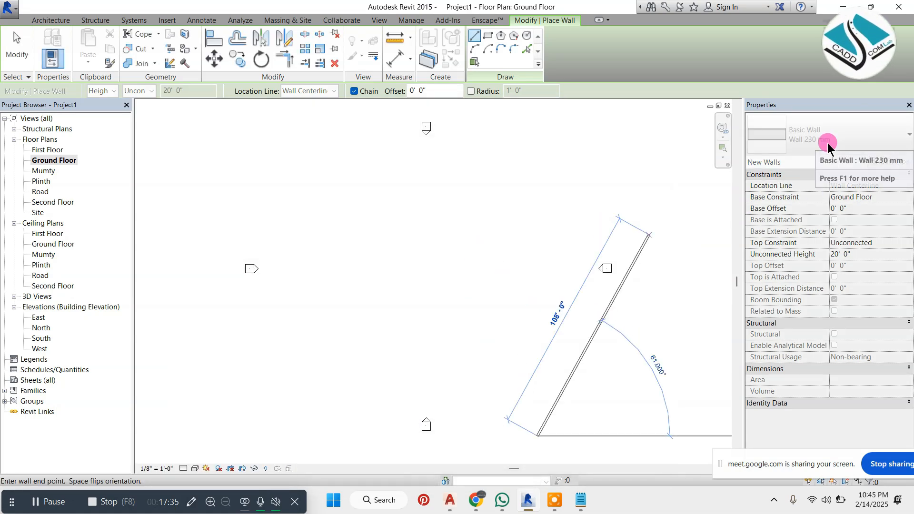
{"action": "key", "text": "Escape"}
{"action": "key", "text": "Escape"}
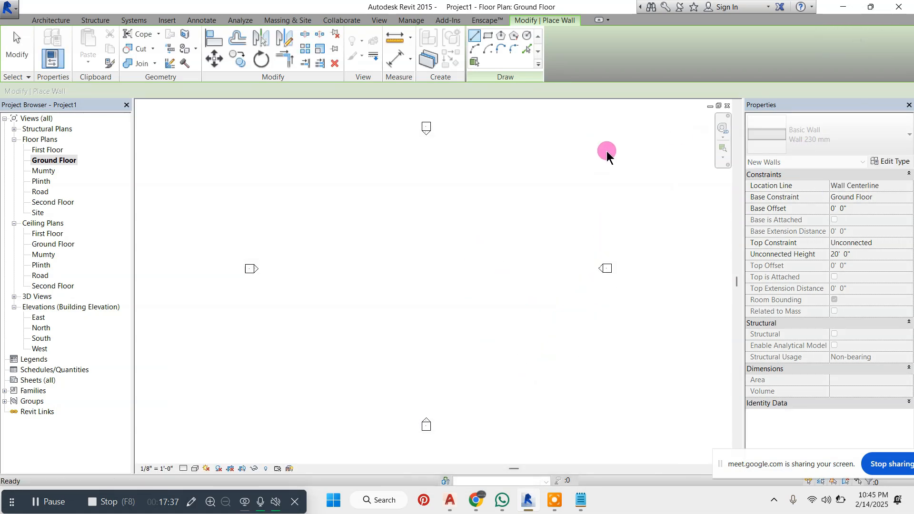
Restart the Wall tool and duplicate the Wall 230 mm type as Wall 150 mm
{"action": "left_click", "coordinate": [65, 21]}
{"action": "left_click", "coordinate": [47, 41]}
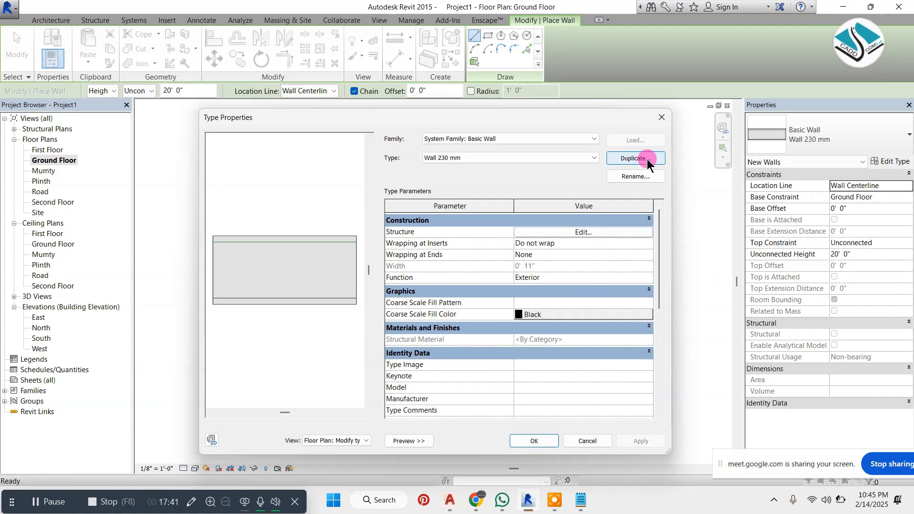
{"action": "left_click", "coordinate": [647, 158]}
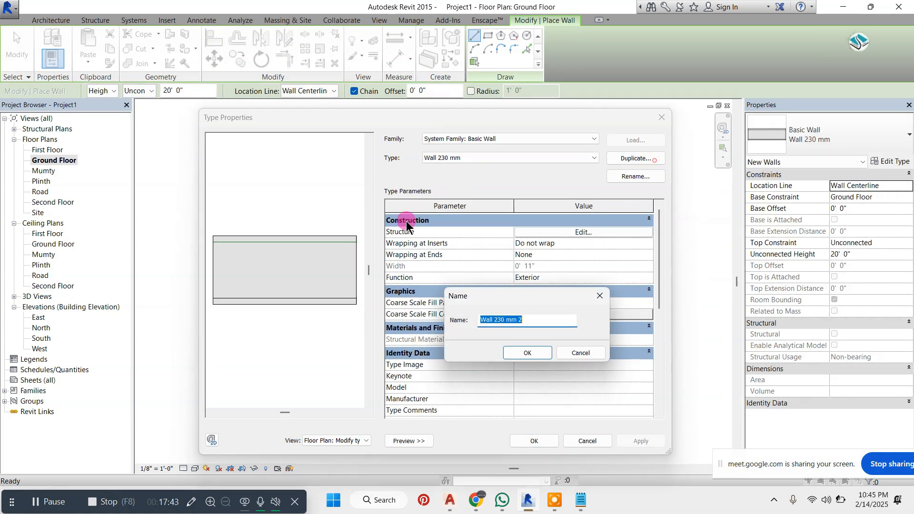
{"action": "left_click_drag", "start_coordinate": [541, 321], "coordinate": [482, 322]}
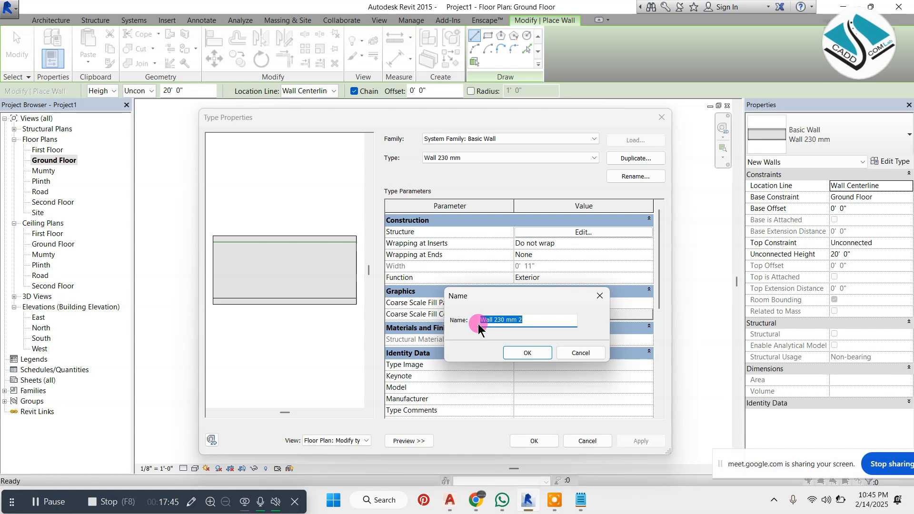
{"action": "type", "text": "l 1502"}
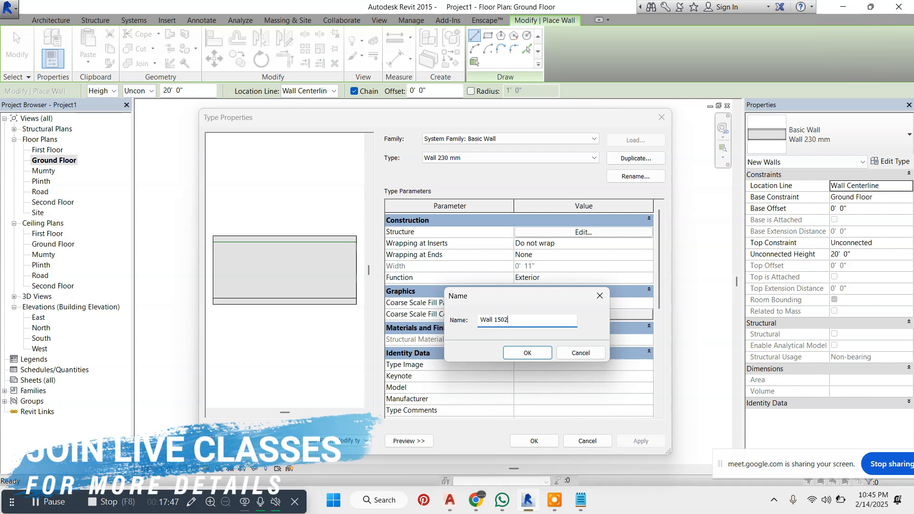
{"action": "type", "text": "MM"}
{"action": "key", "text": "BackSpace"}
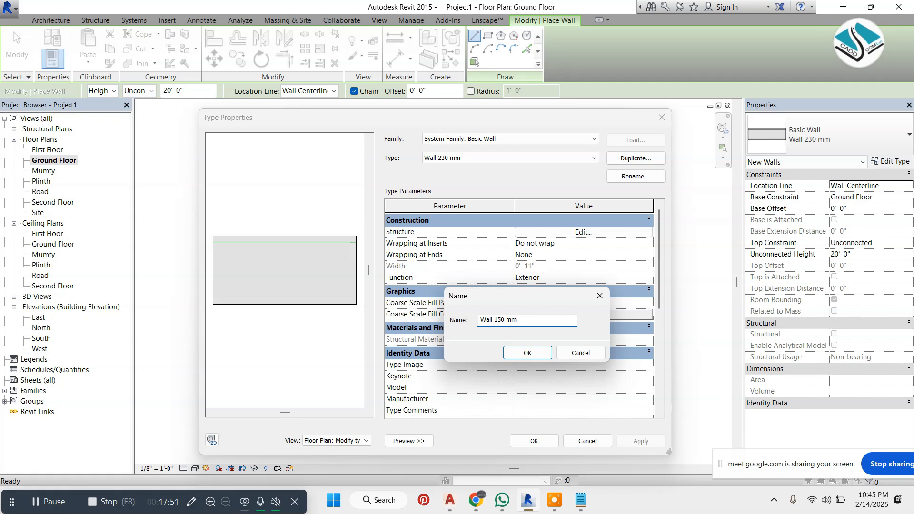
{"action": "left_click", "coordinate": [521, 358]}
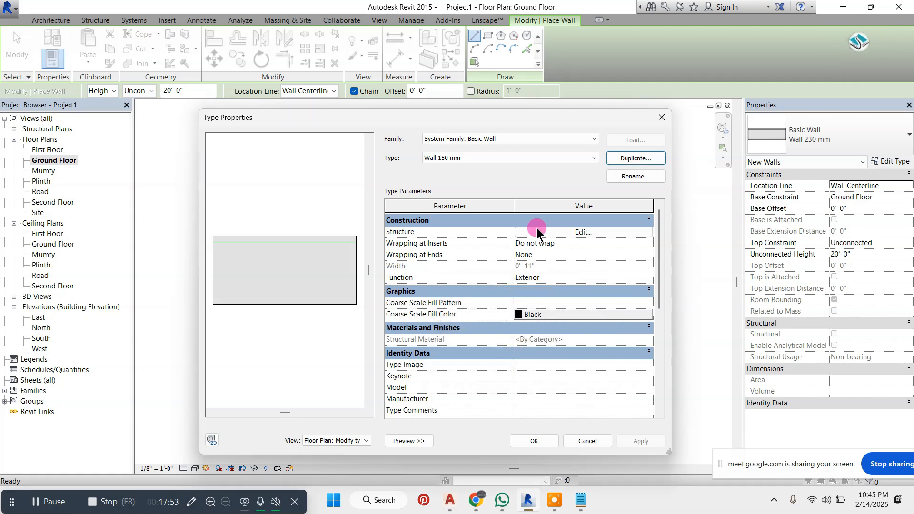
Set the thickness of the structural core layer in the Wall 150 mm assembly to 5"
{"action": "left_click", "coordinate": [573, 233]}
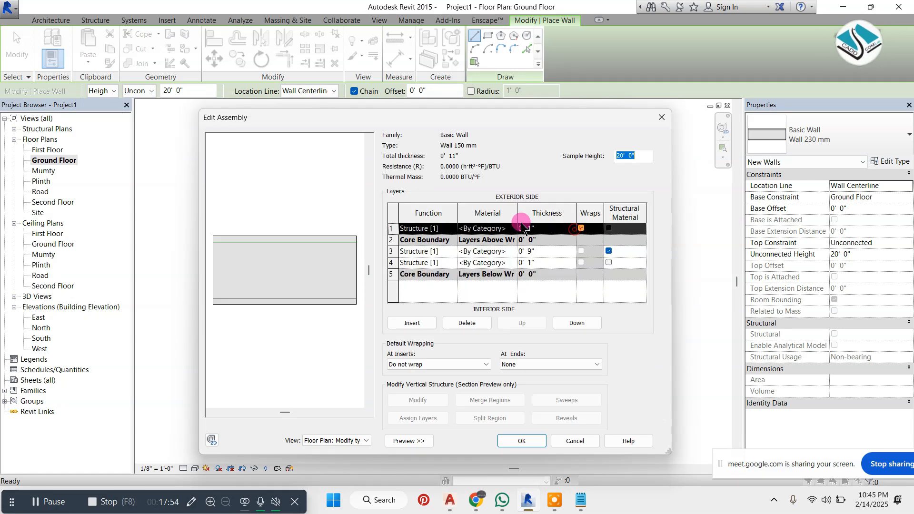
{"action": "left_click", "coordinate": [537, 251]}
{"action": "left_click", "coordinate": [477, 260]}
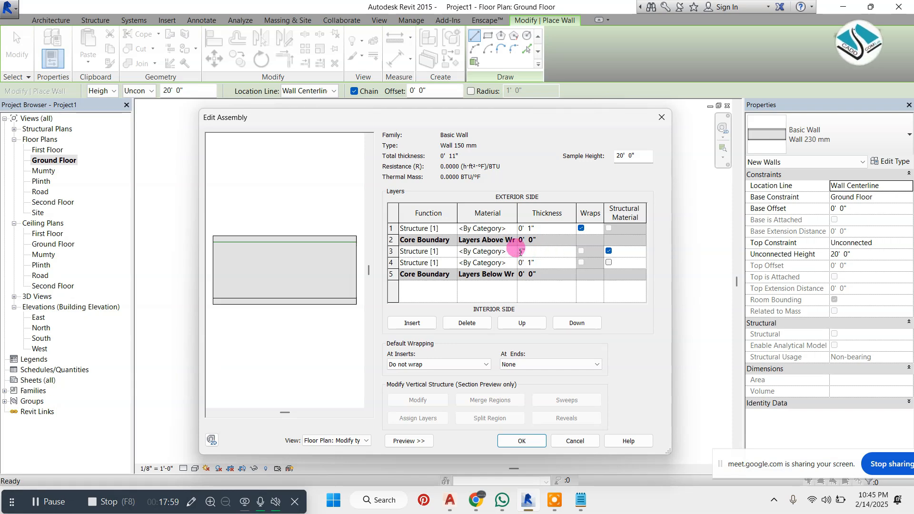
{"action": "left_click", "coordinate": [567, 251]}
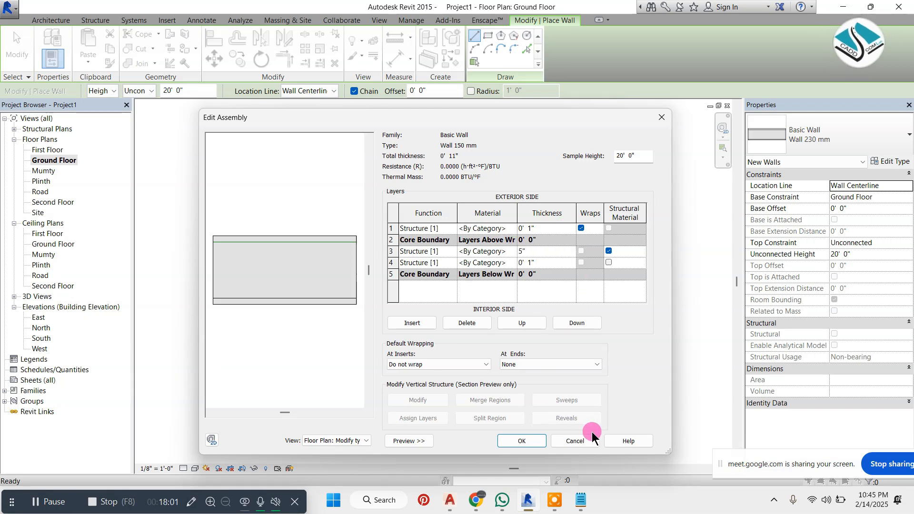
{"action": "left_click", "coordinate": [524, 440]}
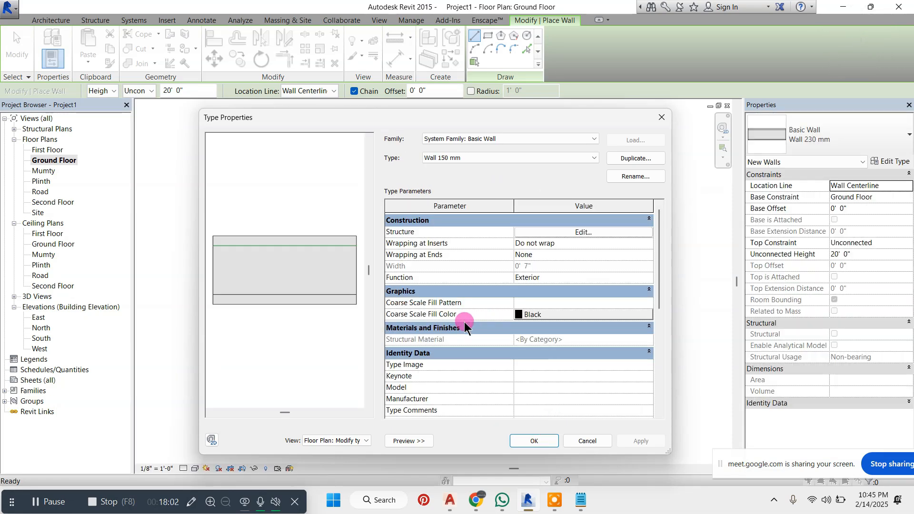
Recheck the layer thicknesses in the Wall 150 mm assembly, accept the type, and leave the Wall tool
{"action": "left_click", "coordinate": [579, 223]}
{"action": "left_click", "coordinate": [576, 220]}
{"action": "left_click", "coordinate": [574, 232]}
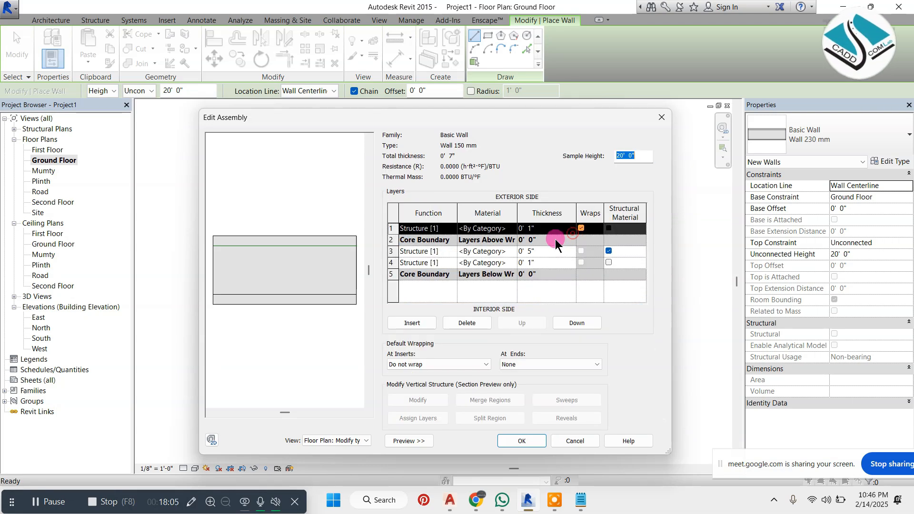
{"action": "left_click", "coordinate": [501, 438]}
{"action": "left_click", "coordinate": [538, 436]}
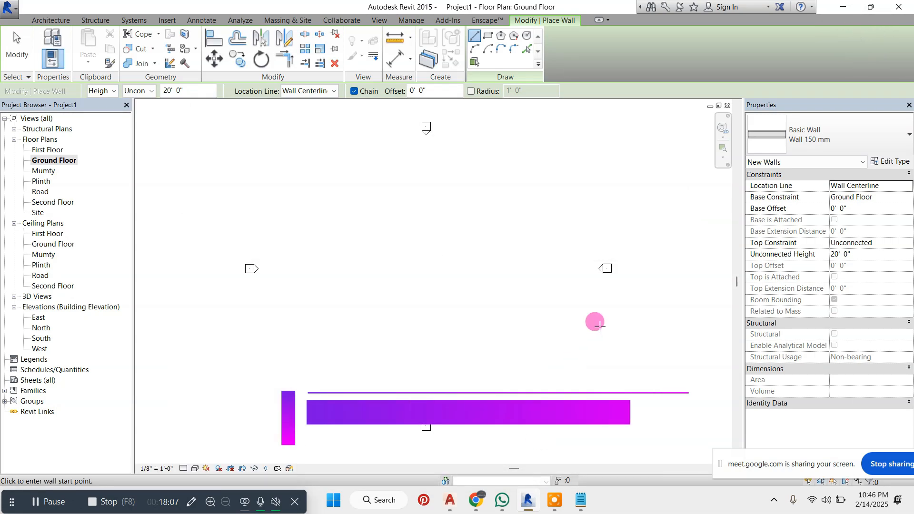
{"action": "key", "text": "Escape"}
Look through the available wall types for Wall 150 mm and Wall 230 mm, and leave the Wall tool
{"action": "key", "text": "w"}
{"action": "key", "text": "a"}
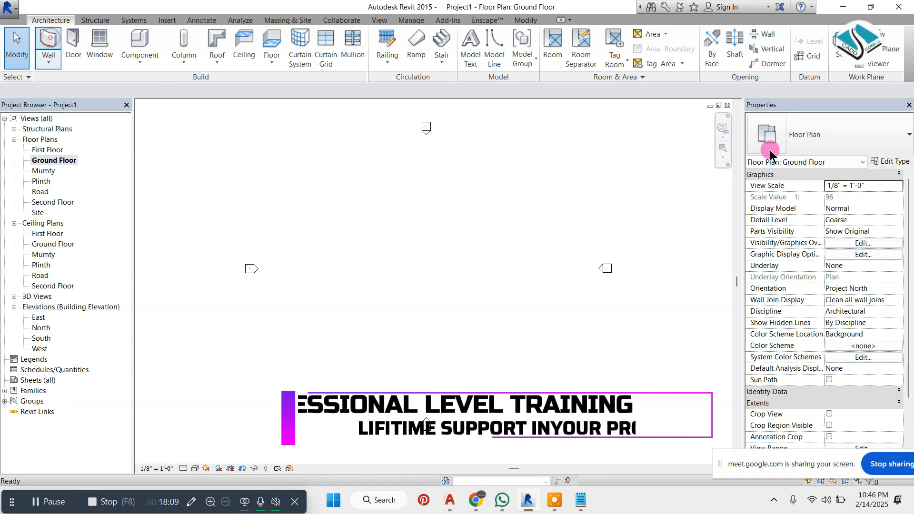
{"action": "left_click", "coordinate": [813, 138]}
{"action": "scroll", "coordinate": [793, 307], "scroll_direction": "up", "scroll_amount": 2}
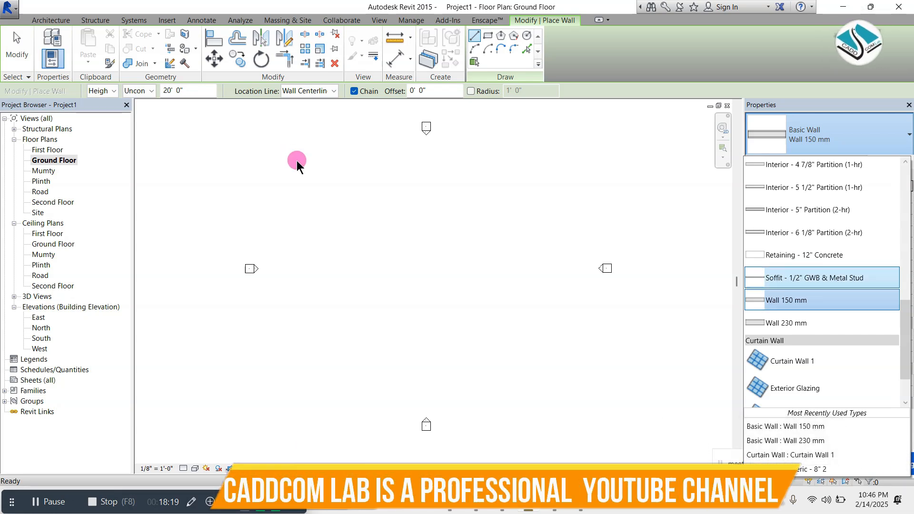
{"action": "scroll", "coordinate": [445, 243], "scroll_direction": "down", "scroll_amount": 1}
{"action": "key", "text": "Escape"}
{"action": "key", "text": "Escape"}
{"action": "scroll", "coordinate": [404, 208], "scroll_direction": "down", "scroll_amount": 1}
{"action": "scroll", "coordinate": [430, 202], "scroll_direction": "up", "scroll_amount": 1}
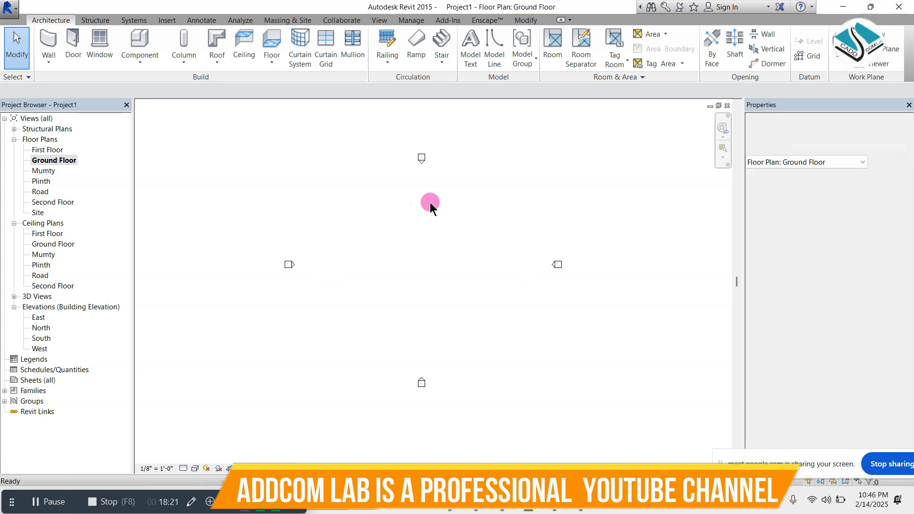
{"action": "scroll", "coordinate": [427, 205], "scroll_direction": "up", "scroll_amount": 1}
{"action": "scroll", "coordinate": [305, 206], "scroll_direction": "down", "scroll_amount": 2}
{"action": "scroll", "coordinate": [453, 230], "scroll_direction": "up", "scroll_amount": 1}
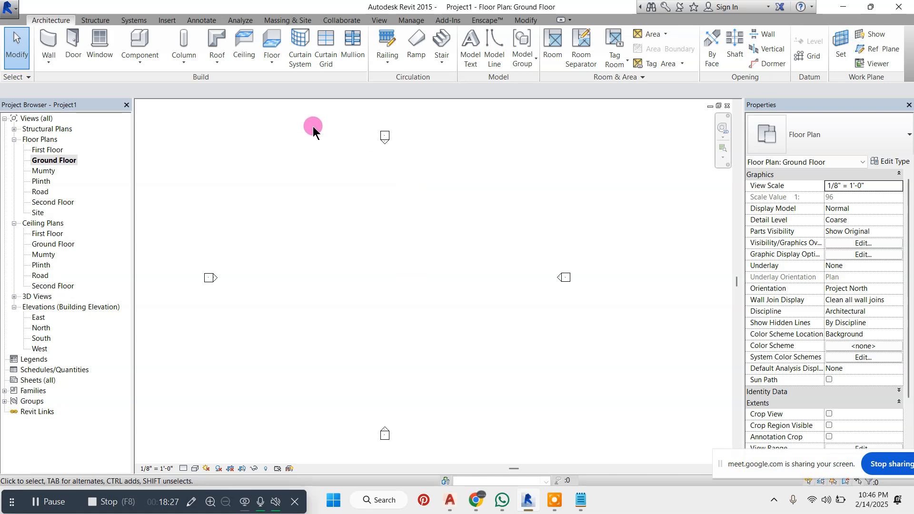
Start the Wall tool with the Wall 150 mm type and set its unconnected height to 11' 0"
{"action": "left_click", "coordinate": [57, 44]}
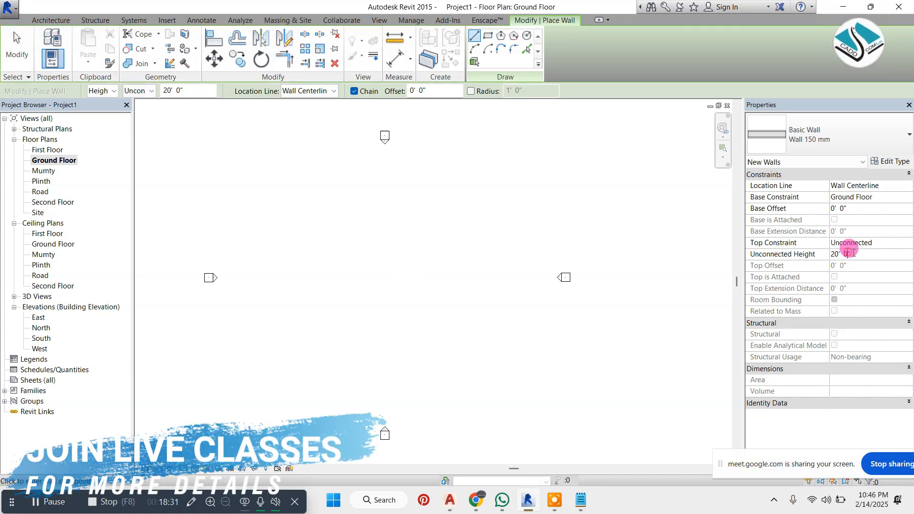
{"action": "left_click", "coordinate": [849, 253]}
{"action": "double_click", "coordinate": [861, 255]}
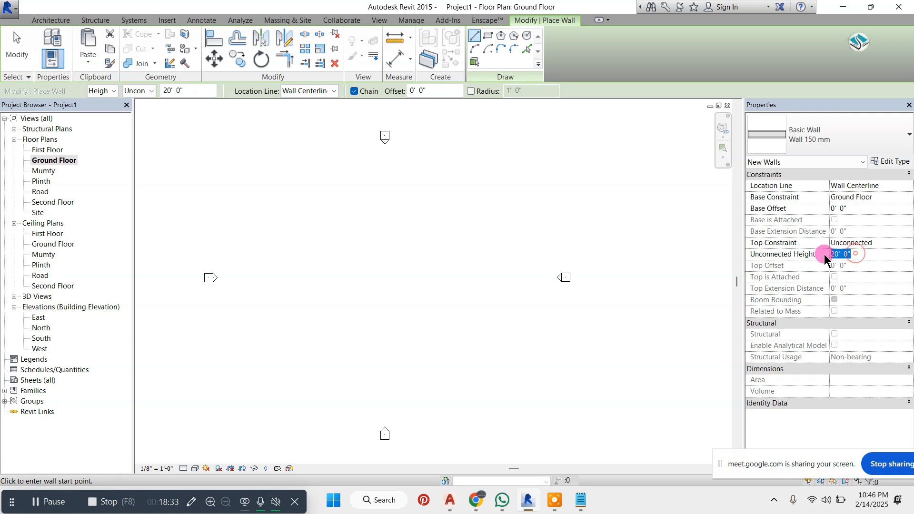
{"action": "key", "text": "Return"}
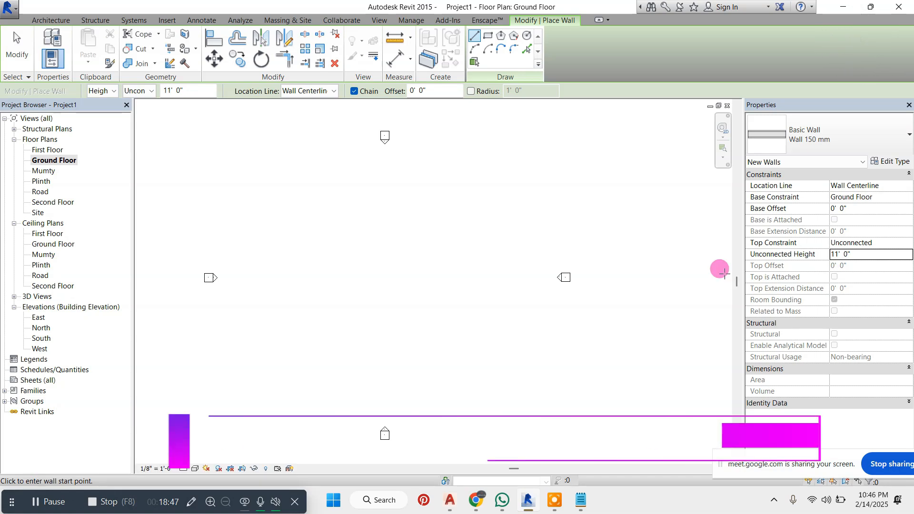
Draw a closed eight-wall outline on the Ground Floor plan, with a recess in its lower side and a right wall about 23' long
{"action": "scroll", "coordinate": [367, 244], "scroll_direction": "up", "scroll_amount": 3}
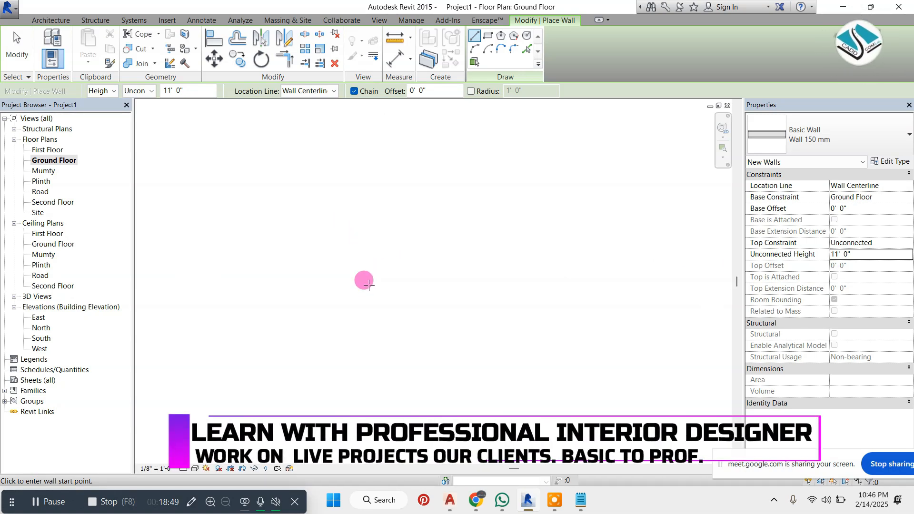
{"action": "left_click", "coordinate": [369, 285]}
{"action": "left_click", "coordinate": [368, 208]}
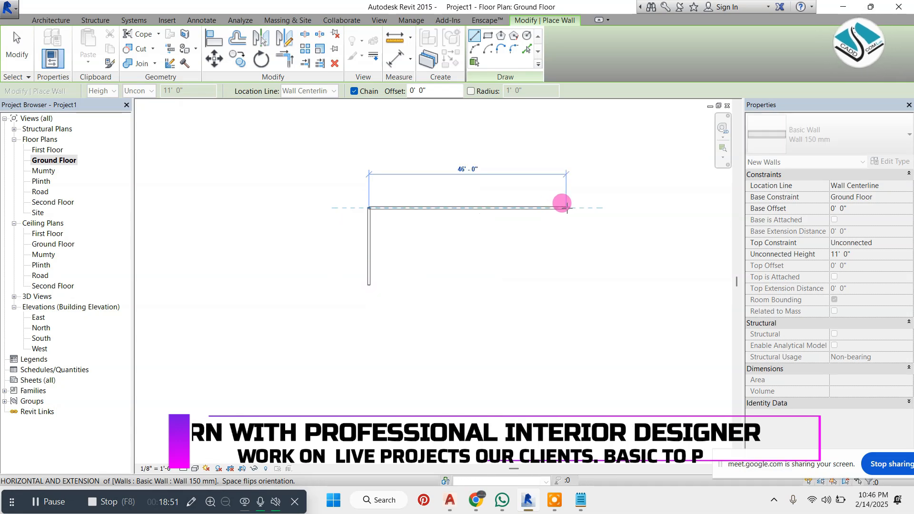
{"action": "left_click", "coordinate": [579, 217]}
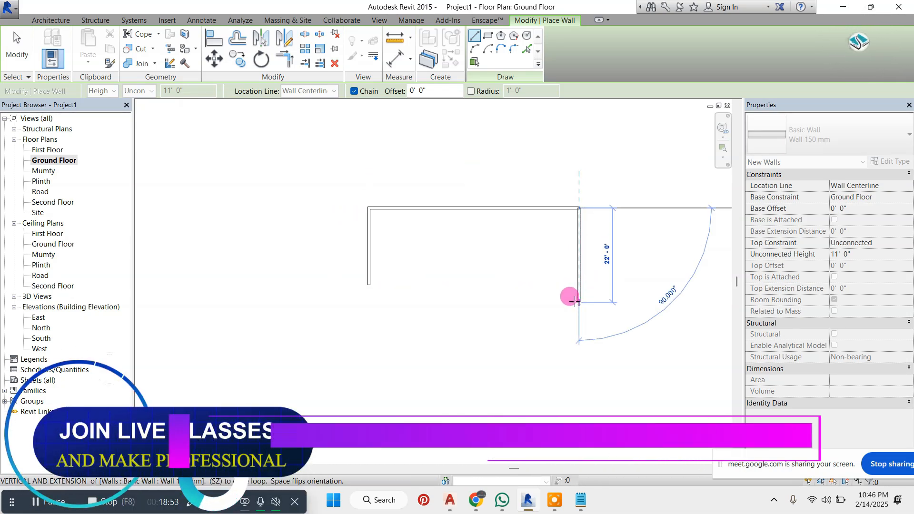
{"action": "left_click", "coordinate": [579, 307]}
{"action": "left_click", "coordinate": [502, 307]}
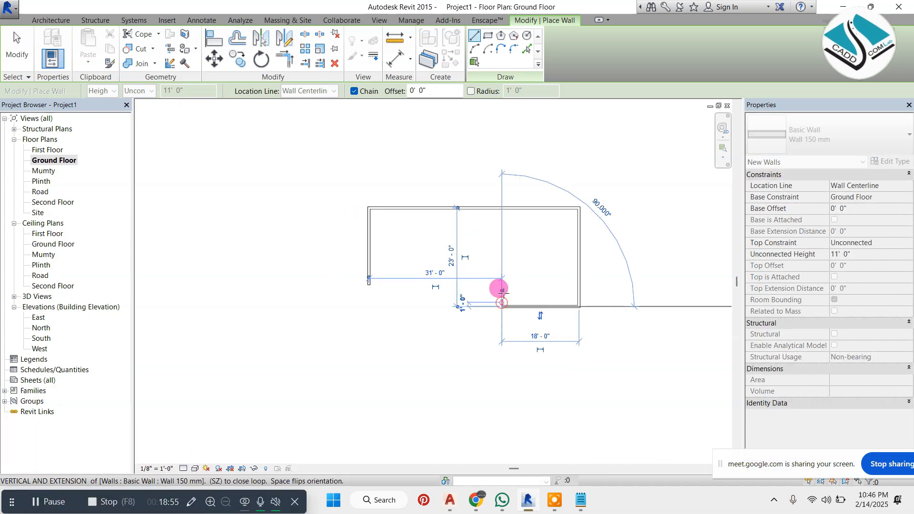
{"action": "left_click", "coordinate": [502, 269]}
{"action": "left_click", "coordinate": [435, 269]}
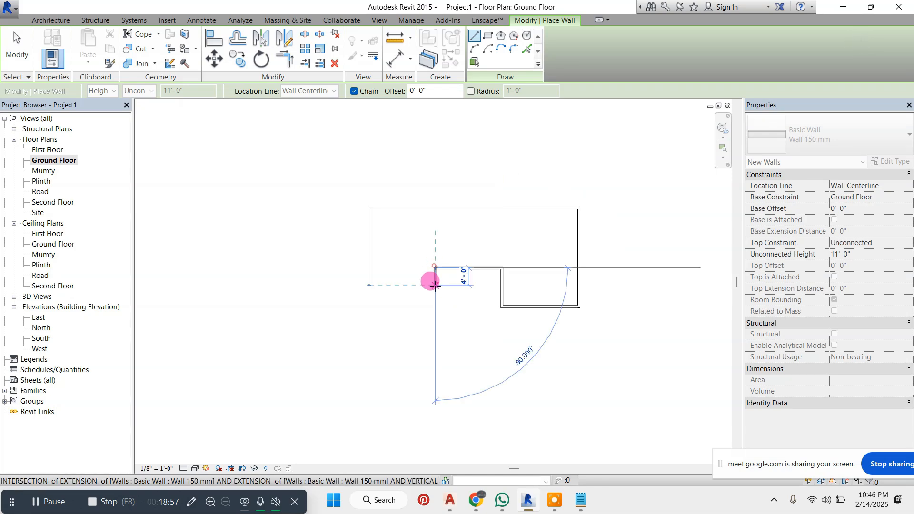
{"action": "left_click", "coordinate": [434, 285]}
{"action": "left_click", "coordinate": [369, 285]}
{"action": "key", "text": "Escape"}
{"action": "key", "text": "Escape"}
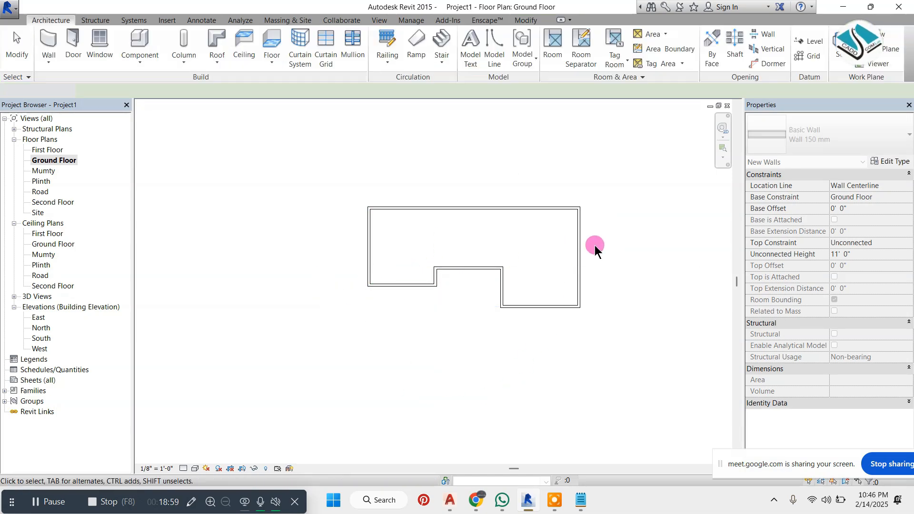
Inspect the new walls in the default 3D view and return to the Ground Floor plan
{"action": "scroll", "coordinate": [593, 235], "scroll_direction": "up", "scroll_amount": 2}
{"action": "left_click", "coordinate": [378, 20]}
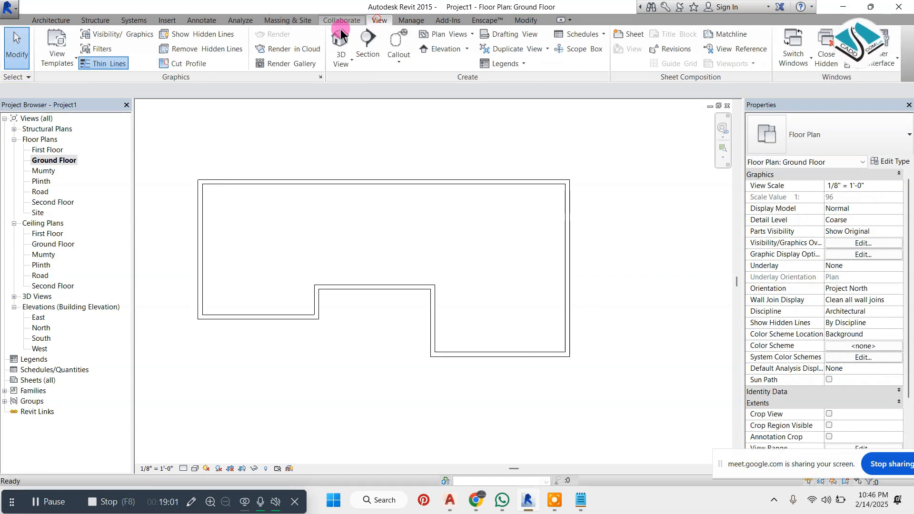
{"action": "left_click", "coordinate": [341, 42]}
{"action": "middle_click_drag", "start_coordinate": [469, 270], "coordinate": [597, 315], "text": "shift"}
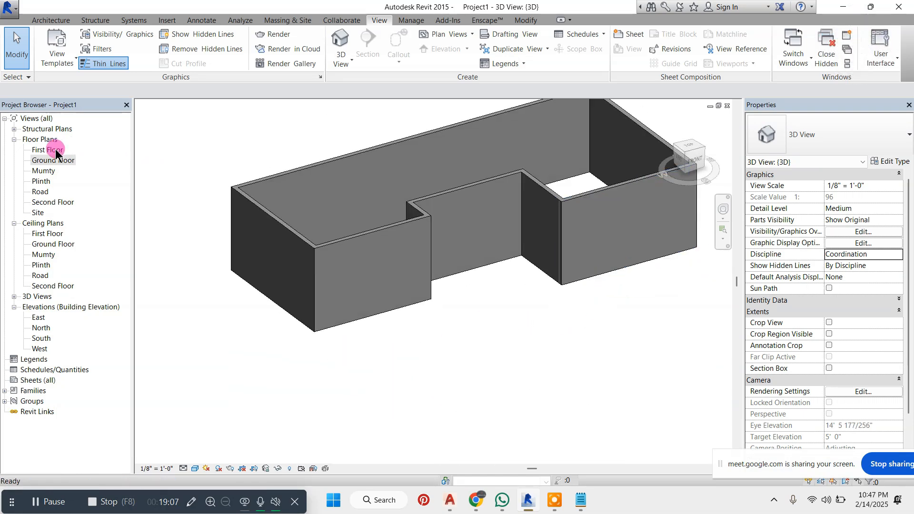
{"action": "double_click", "coordinate": [53, 160]}
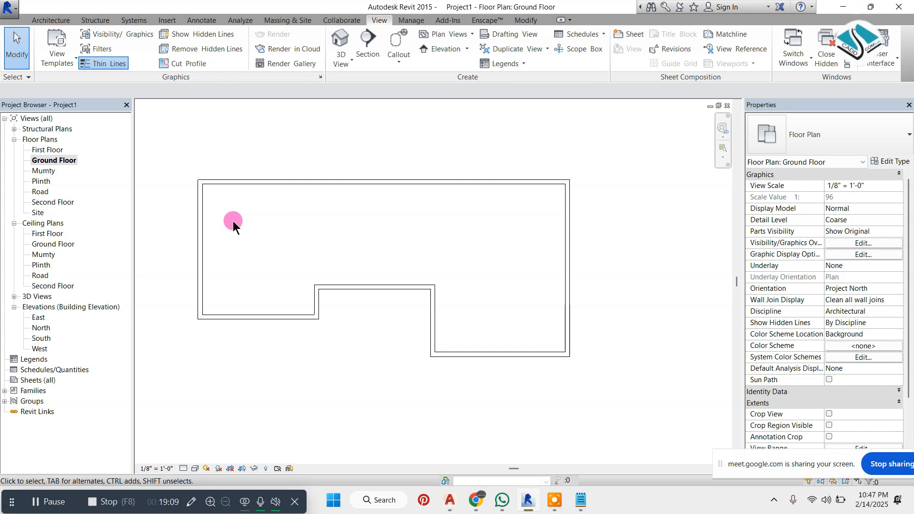
{"action": "scroll", "coordinate": [370, 194], "scroll_direction": "down", "scroll_amount": 2}
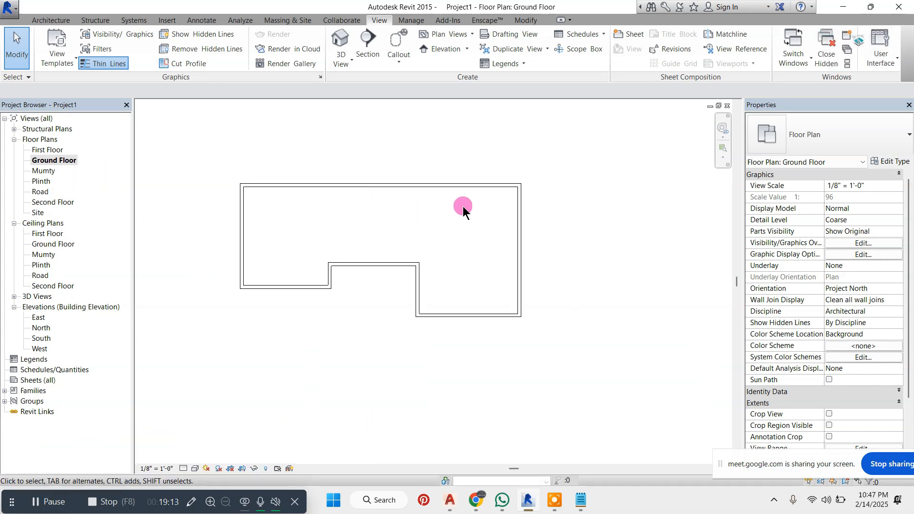
Open the South elevation and examine how the walls' base and top line up with the level lines
{"action": "double_click", "coordinate": [42, 338]}
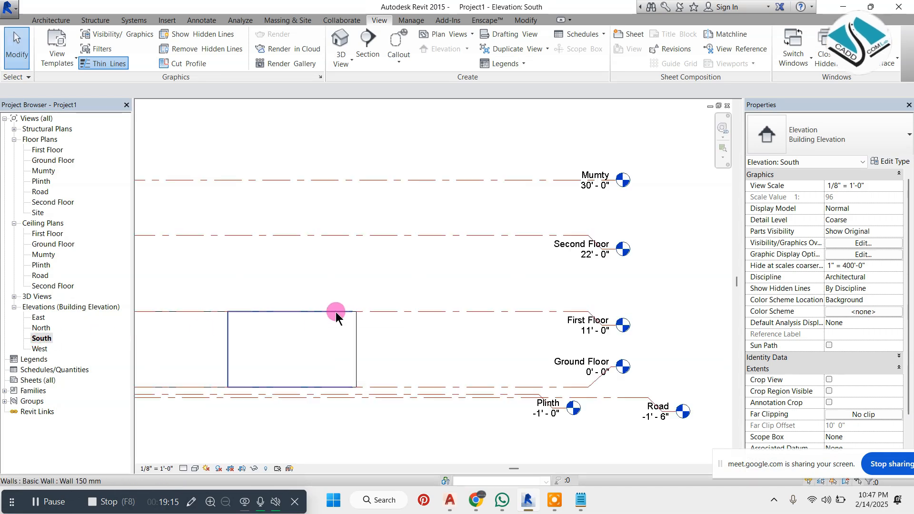
{"action": "middle_click_drag", "start_coordinate": [423, 382], "coordinate": [438, 355]}
{"action": "scroll", "coordinate": [437, 355], "scroll_direction": "up", "scroll_amount": 1}
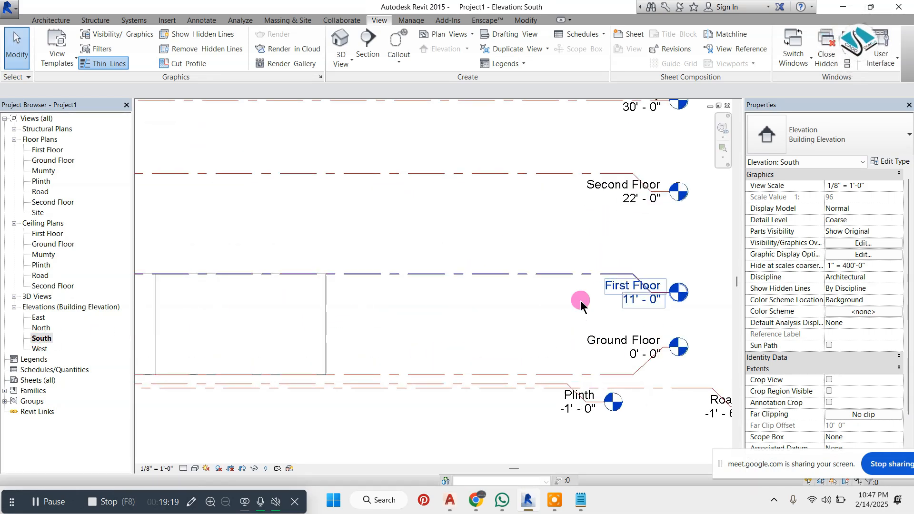
{"action": "scroll", "coordinate": [573, 333], "scroll_direction": "down", "scroll_amount": 1}
{"action": "scroll", "coordinate": [427, 344], "scroll_direction": "up", "scroll_amount": 2}
{"action": "scroll", "coordinate": [427, 343], "scroll_direction": "down", "scroll_amount": 1}
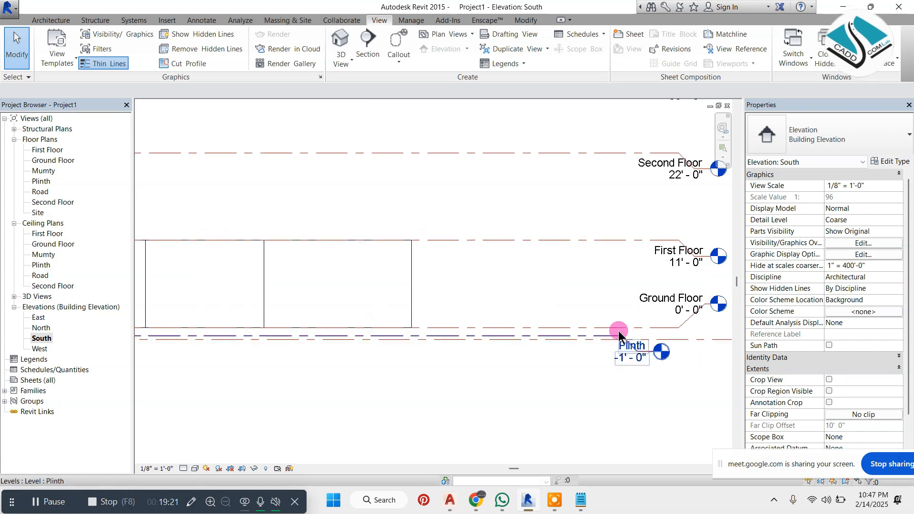
{"action": "scroll", "coordinate": [577, 344], "scroll_direction": "up", "scroll_amount": 1}
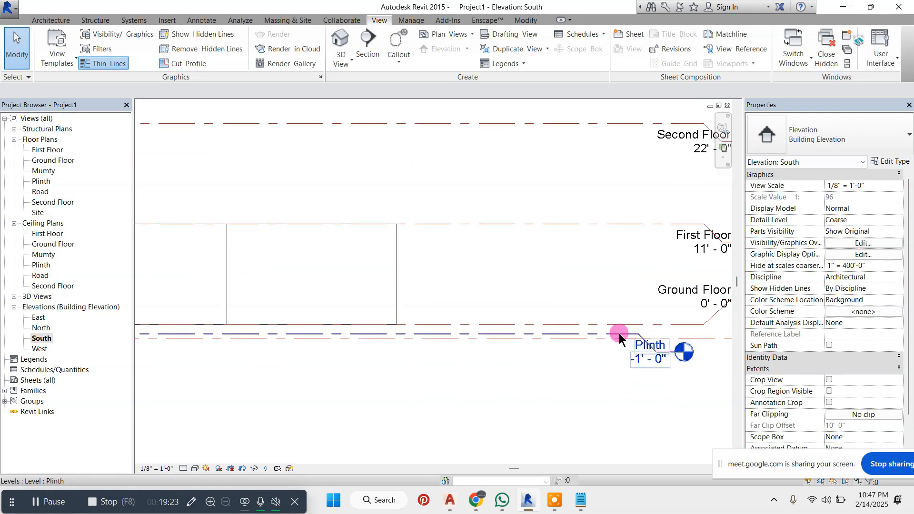
{"action": "scroll", "coordinate": [552, 297], "scroll_direction": "down", "scroll_amount": 2}
{"action": "scroll", "coordinate": [310, 288], "scroll_direction": "down", "scroll_amount": 1}
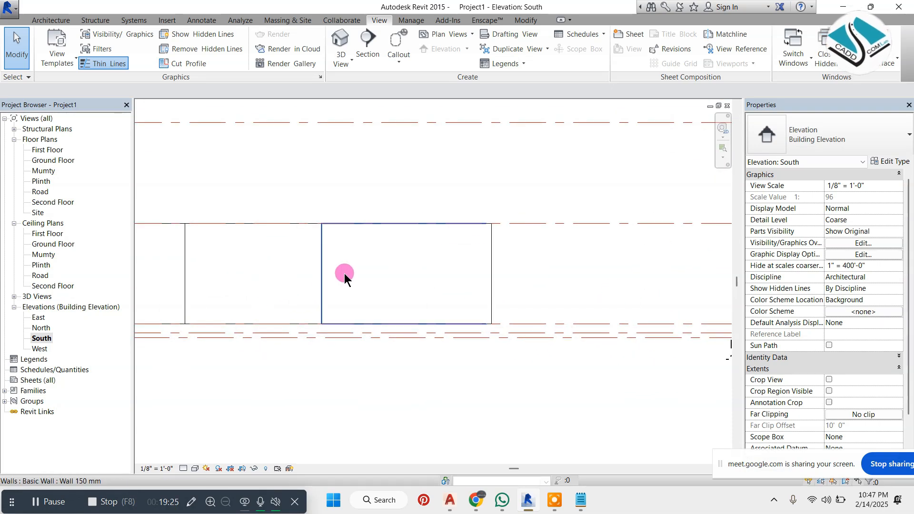
{"action": "scroll", "coordinate": [344, 274], "scroll_direction": "down", "scroll_amount": 1}
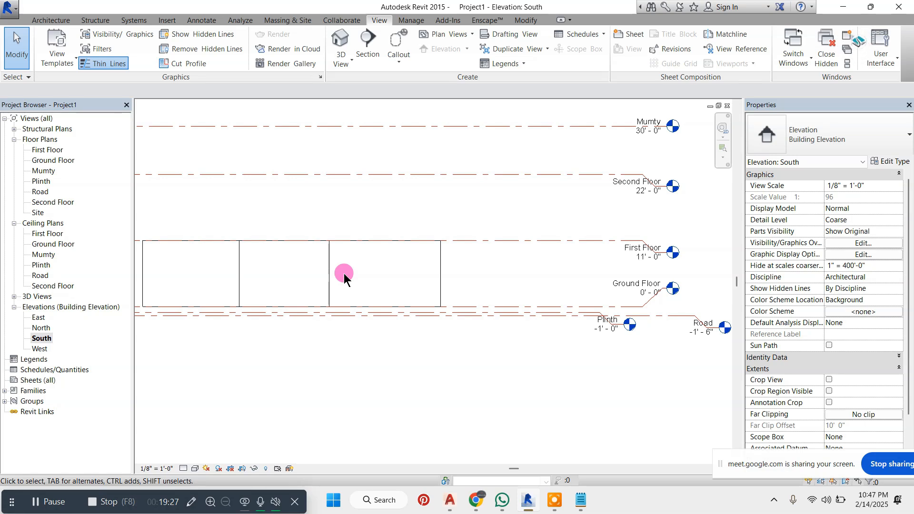
{"action": "middle_click_drag", "start_coordinate": [257, 285], "coordinate": [329, 287]}
{"action": "scroll", "coordinate": [225, 291], "scroll_direction": "down", "scroll_amount": 1}
{"action": "scroll", "coordinate": [225, 291], "scroll_direction": "up", "scroll_amount": 1}
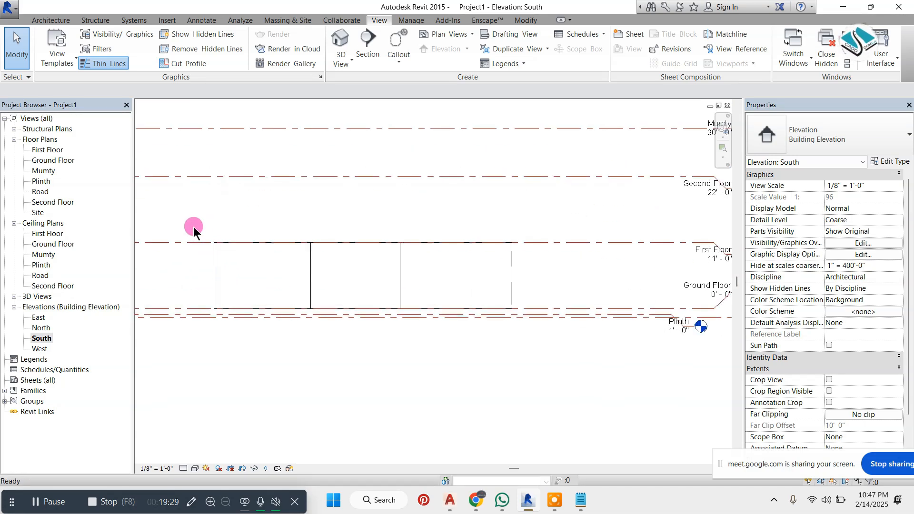
Select all the walls in the South elevation, set their base constraint to Plinth, and check their base against that level
{"action": "left_click_drag", "start_coordinate": [193, 224], "coordinate": [553, 353]}
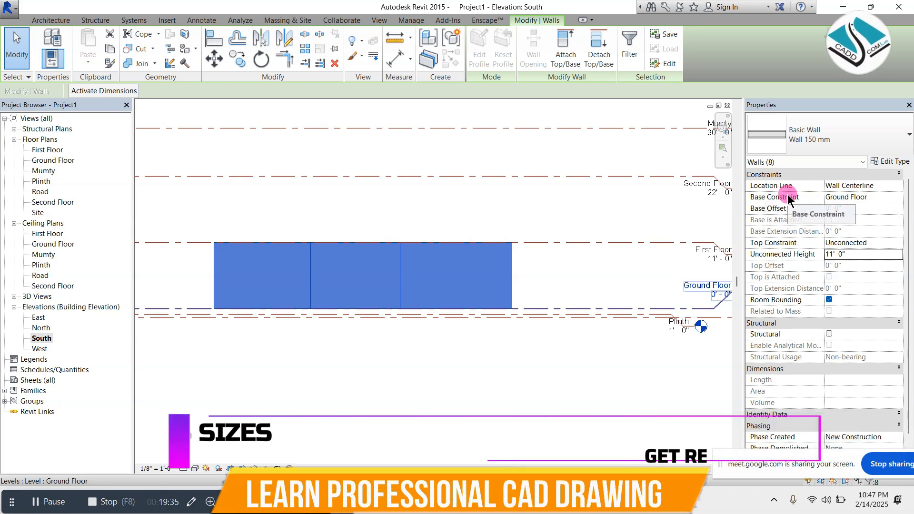
{"action": "left_click", "coordinate": [901, 197]}
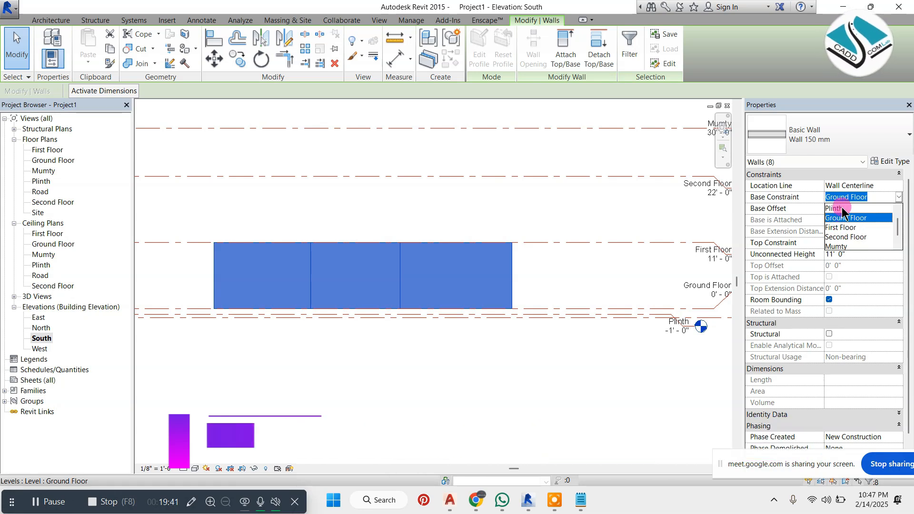
{"action": "left_click", "coordinate": [842, 208]}
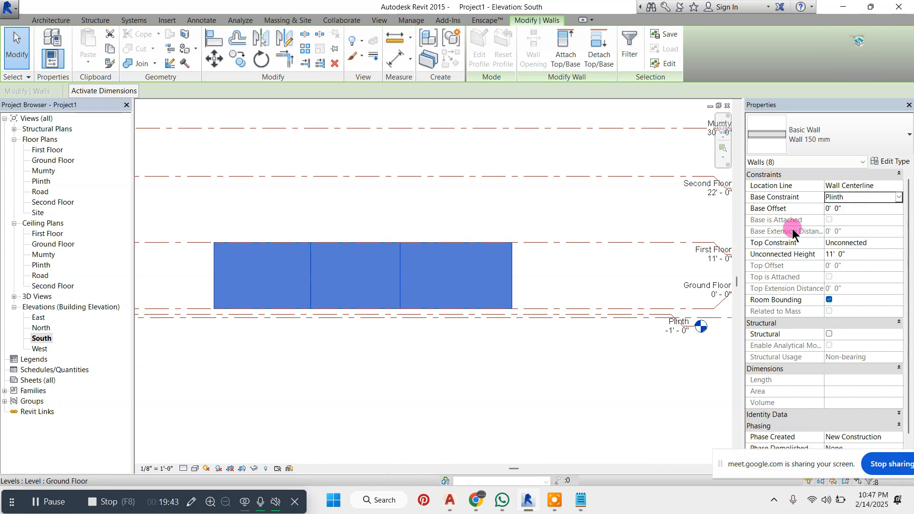
{"action": "scroll", "coordinate": [690, 325], "scroll_direction": "up", "scroll_amount": 3}
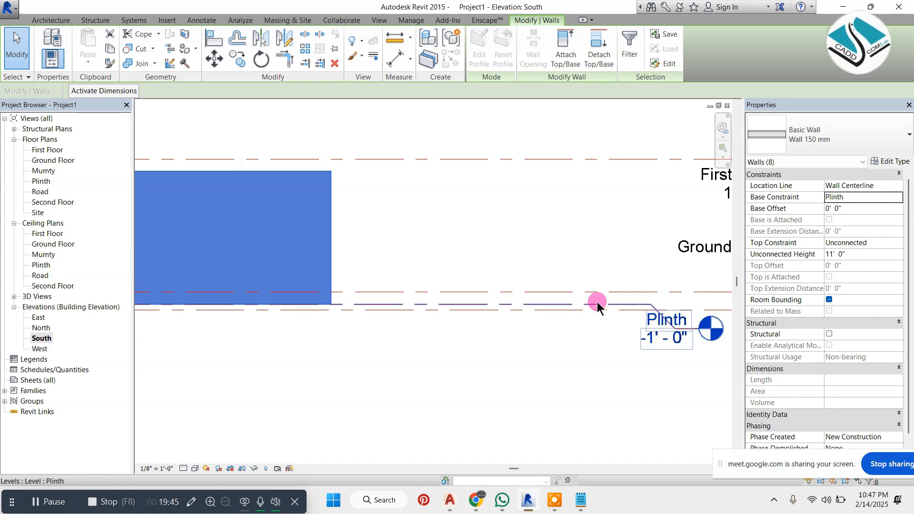
{"action": "scroll", "coordinate": [334, 301], "scroll_direction": "up", "scroll_amount": 1}
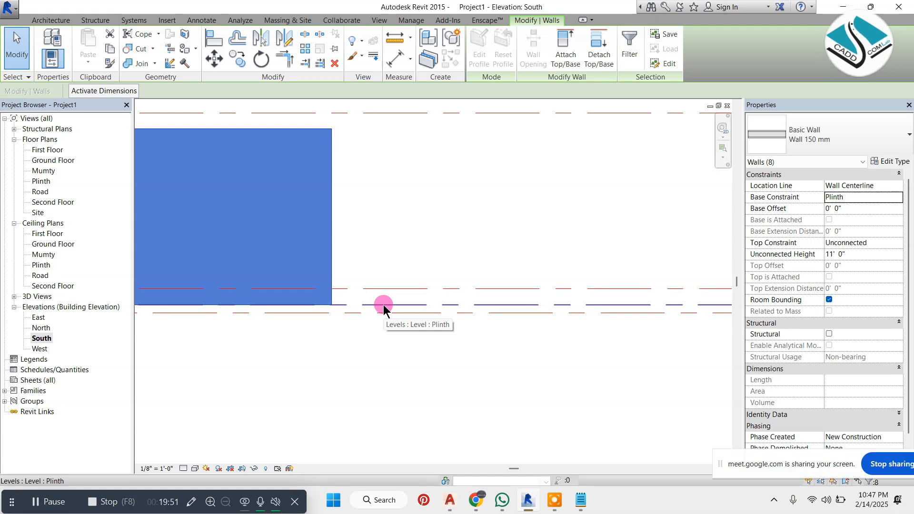
{"action": "scroll", "coordinate": [493, 296], "scroll_direction": "down", "scroll_amount": 5}
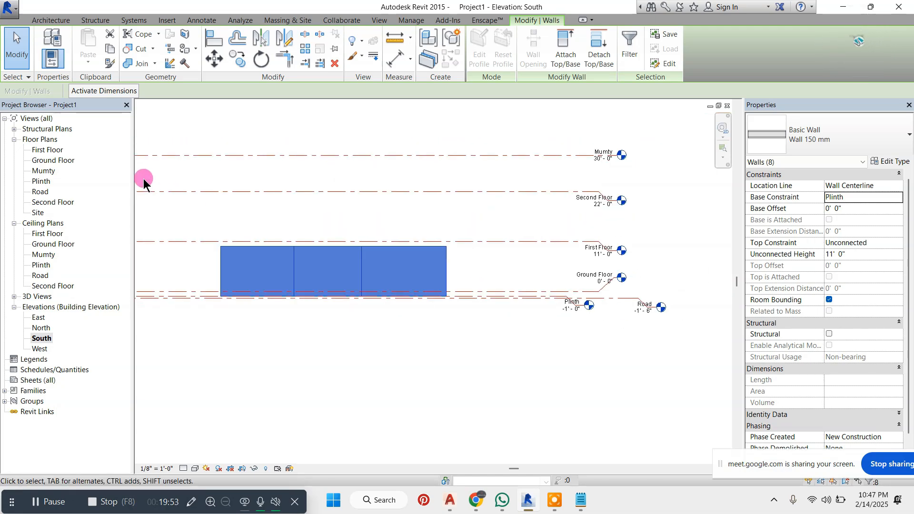
Clear the wall selection and open the Plinth floor plan
{"action": "key", "text": "Escape"}
{"action": "double_click", "coordinate": [53, 179]}
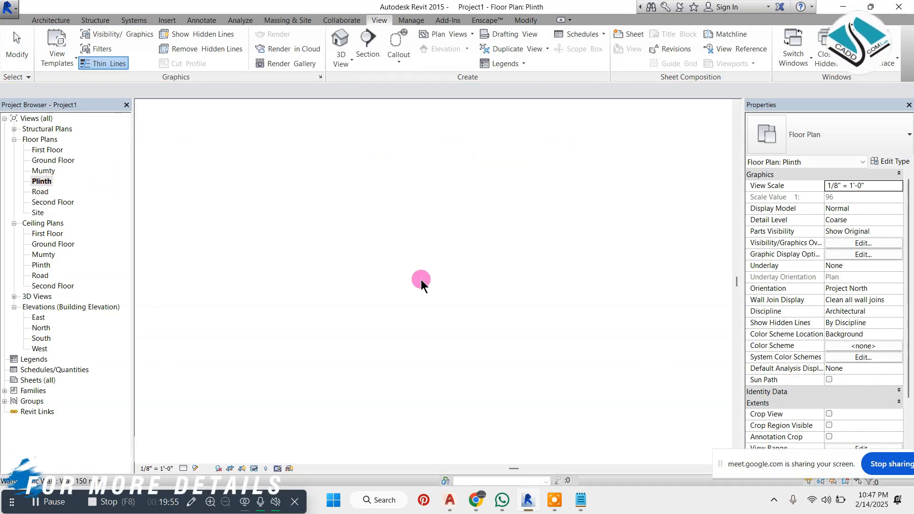
{"action": "left_click", "coordinate": [58, 19]}
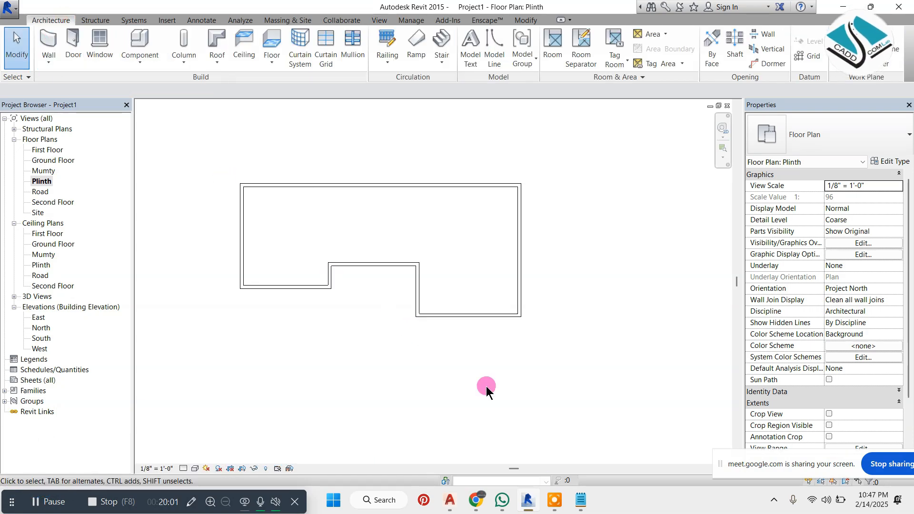
Switch to the Notepad topic list, add the line "3-copy to clipboard", and minimize the note
{"action": "left_click", "coordinate": [578, 500]}
{"action": "left_click", "coordinate": [492, 176]}
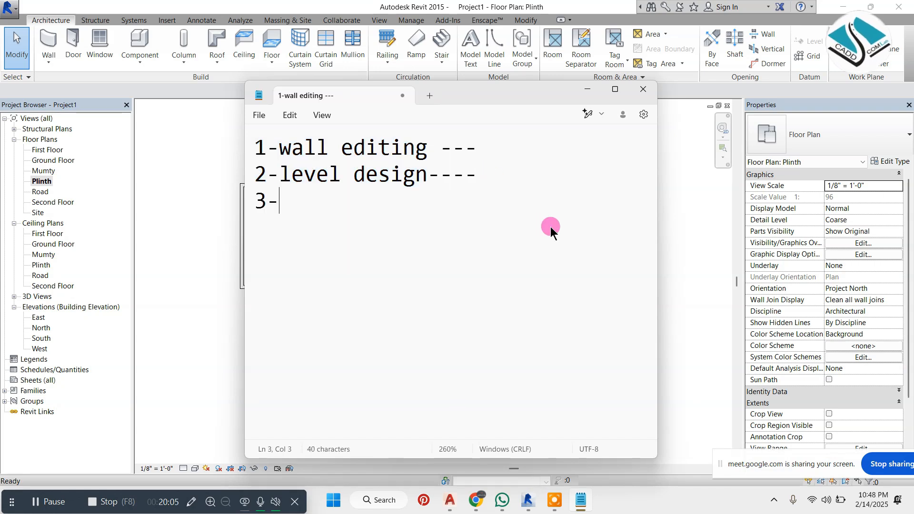
{"action": "type", "text": "3-copy t"}
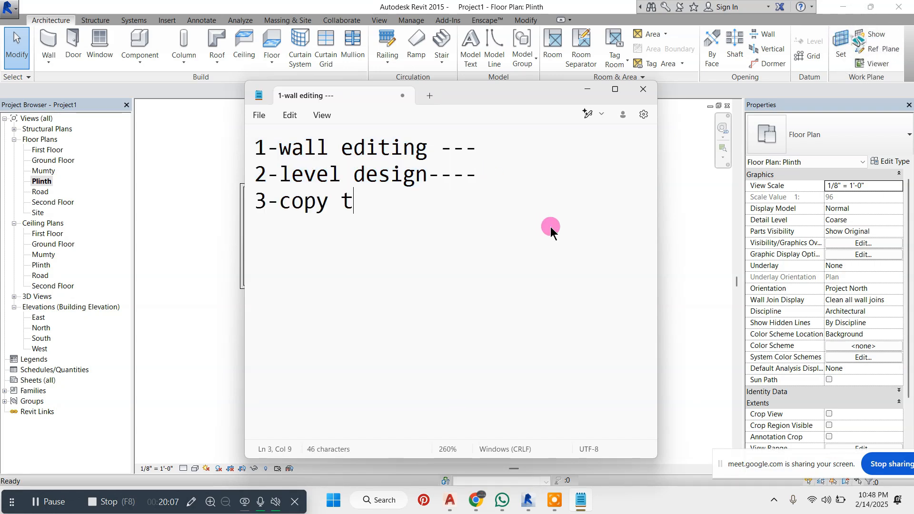
{"action": "type", "text": "o clip"}
{"action": "type", "text": "board"}
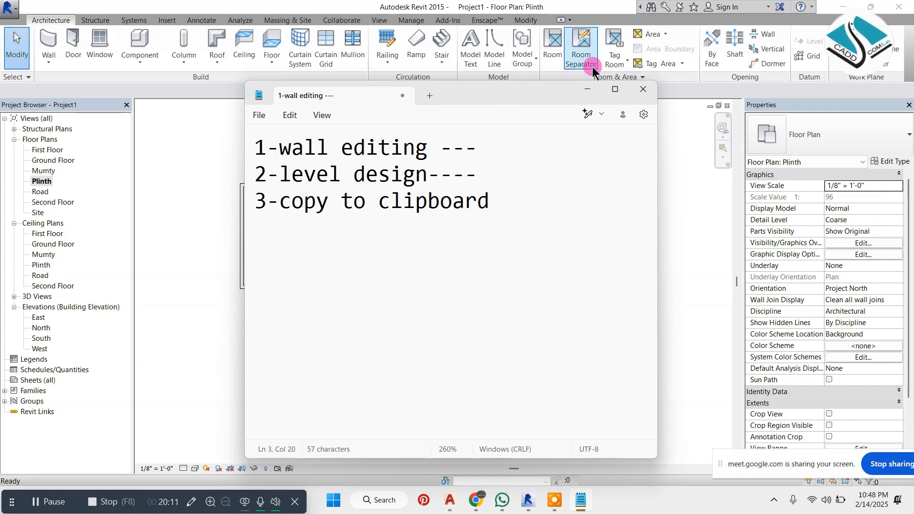
{"action": "left_click", "coordinate": [587, 89]}
Dismiss the save reminder and place a 36" x 84" Single-Flush door in the left wall, about 3' from its upper corner
{"action": "left_click", "coordinate": [73, 52]}
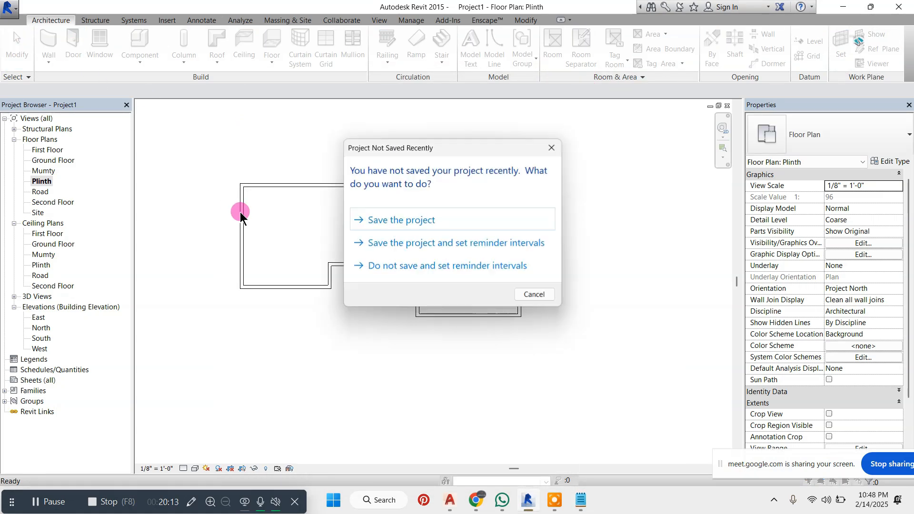
{"action": "key", "text": "Escape"}
{"action": "left_click", "coordinate": [238, 202]}
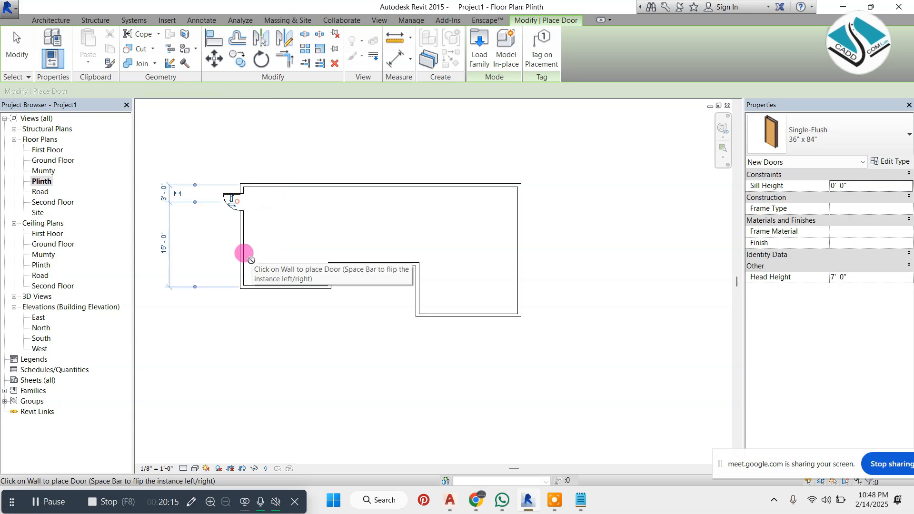
Place four more 36" x 84" Single-Flush doors: one low in the left wall, one each in the recessed, bottom and right walls
{"action": "left_click", "coordinate": [241, 267]}
{"action": "left_click", "coordinate": [356, 267]}
{"action": "left_click", "coordinate": [437, 314]}
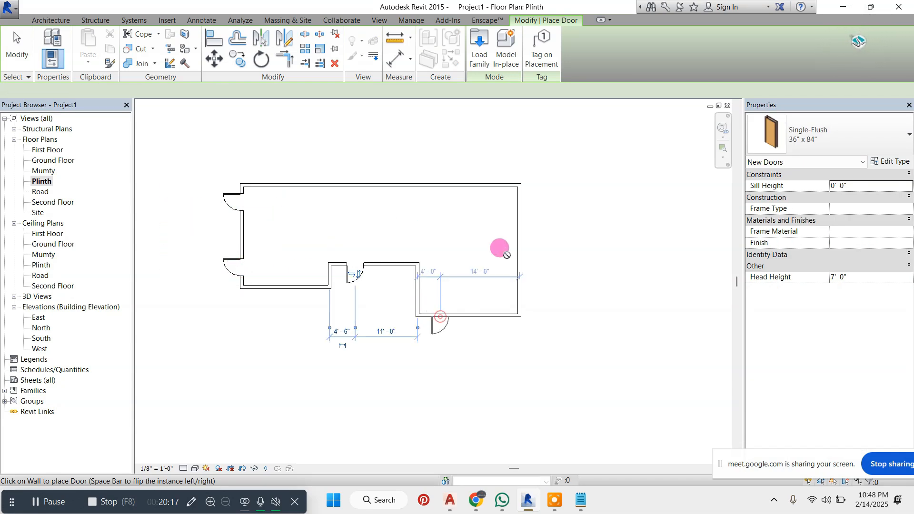
{"action": "left_click", "coordinate": [520, 208]}
{"action": "key", "text": "Escape"}
{"action": "key", "text": "Escape"}
Place Fixed 36" x 72" windows, one between the two doors in the left wall and two in the lower-left wall
{"action": "left_click", "coordinate": [91, 61]}
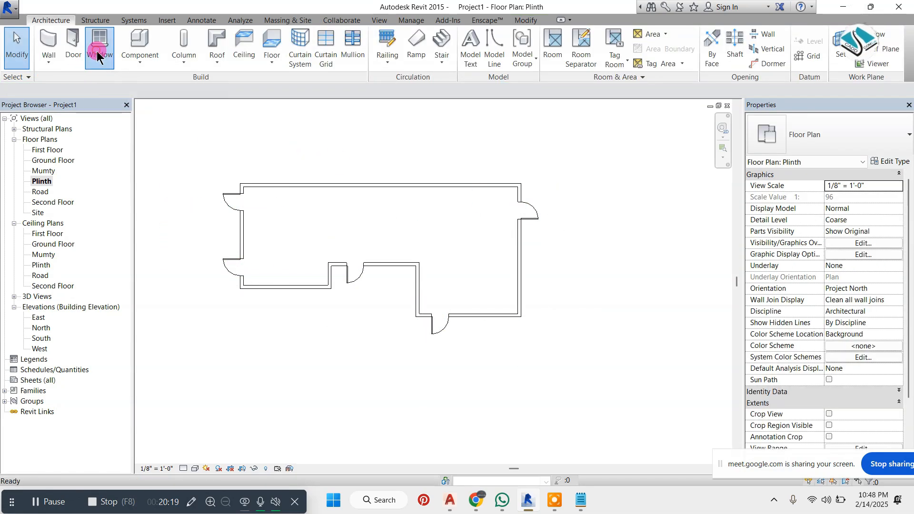
{"action": "left_click", "coordinate": [864, 141]}
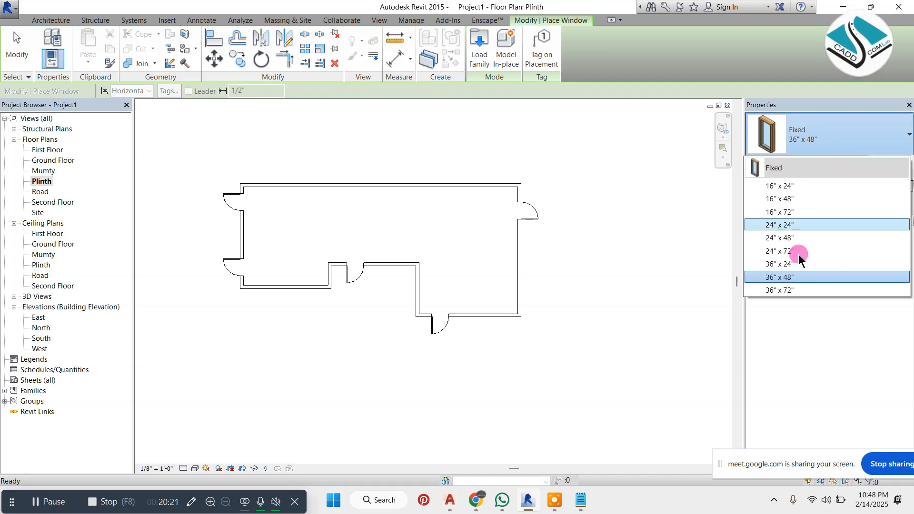
{"action": "left_click", "coordinate": [785, 290]}
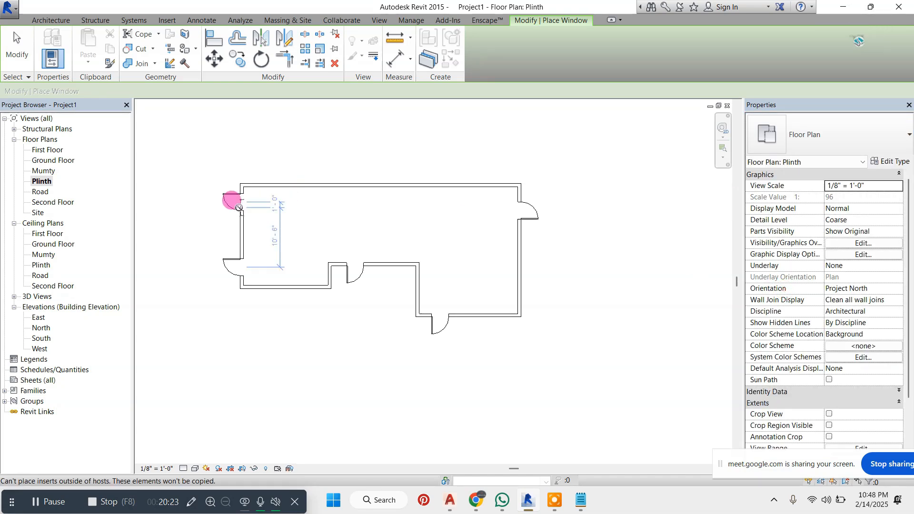
{"action": "left_click", "coordinate": [240, 222]}
{"action": "left_click", "coordinate": [315, 288]}
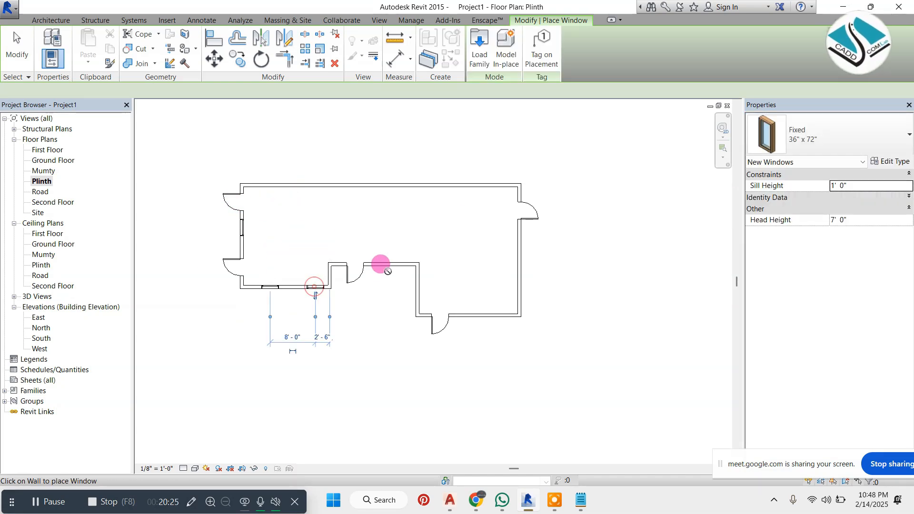
Place Fixed 36" x 72" windows, one in the recessed wall, one in its adjoining vertical wall, two each in the right and bottom walls
{"action": "left_click", "coordinate": [387, 265]}
{"action": "left_click", "coordinate": [418, 289]}
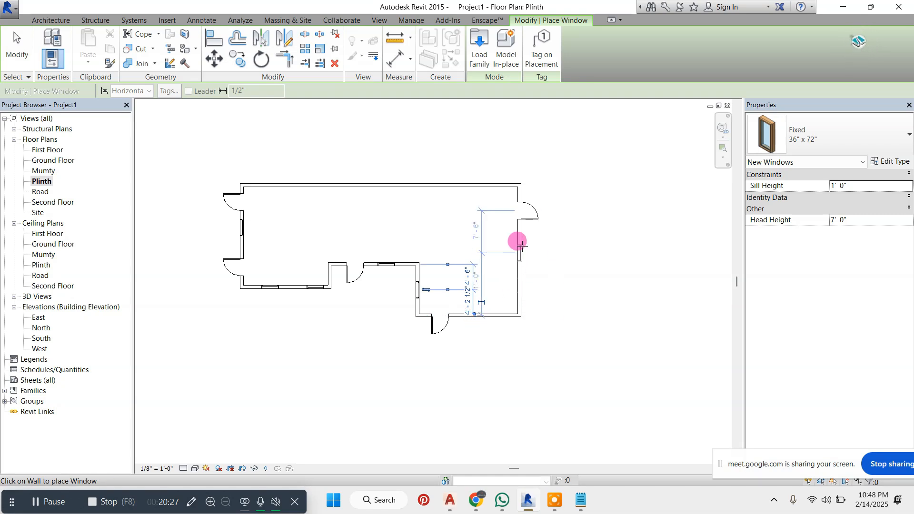
{"action": "left_click", "coordinate": [520, 286]}
{"action": "left_click", "coordinate": [499, 316]}
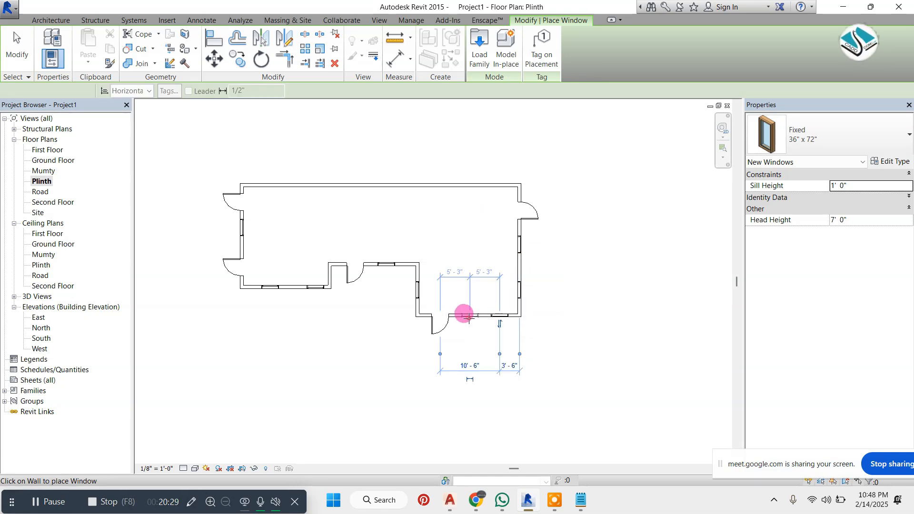
{"action": "left_click", "coordinate": [469, 315]}
{"action": "key", "text": "Escape"}
{"action": "key", "text": "Escape"}
Start a Generic - 12" floor on Plinth and sketch its left boundary and a top boundary about 50' long around the walls
{"action": "scroll", "coordinate": [390, 200], "scroll_direction": "up", "scroll_amount": 1}
{"action": "left_click", "coordinate": [272, 48]}
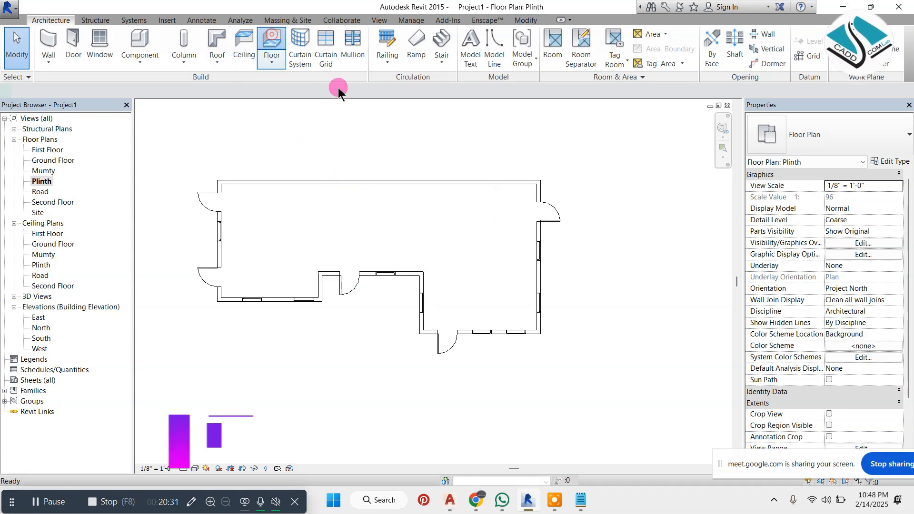
{"action": "scroll", "coordinate": [200, 322], "scroll_direction": "up", "scroll_amount": 3}
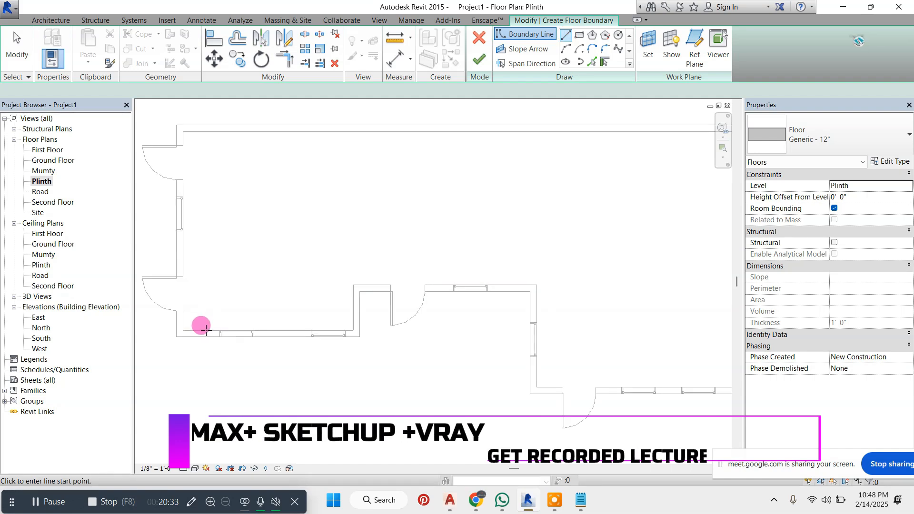
{"action": "left_click", "coordinate": [187, 343]}
{"action": "scroll", "coordinate": [245, 305], "scroll_direction": "down", "scroll_amount": 1}
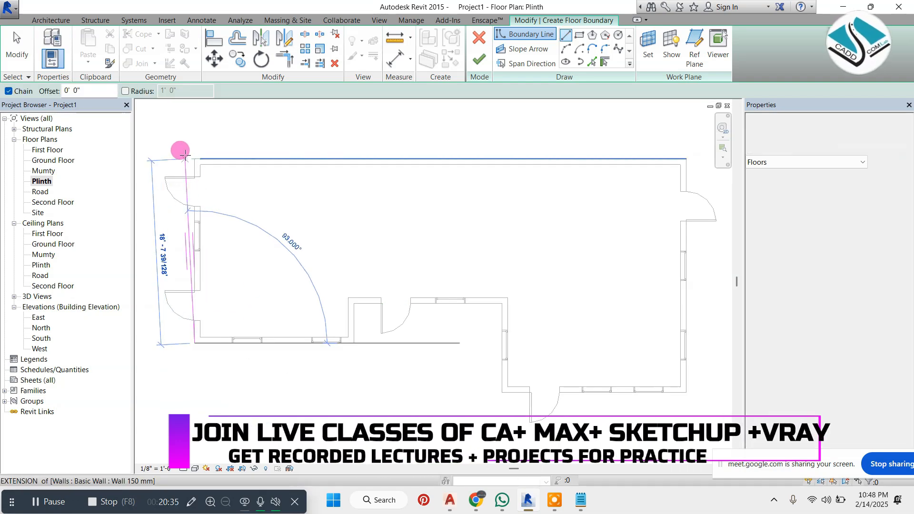
{"action": "left_click", "coordinate": [193, 153]}
{"action": "scroll", "coordinate": [212, 158], "scroll_direction": "down", "scroll_amount": 2}
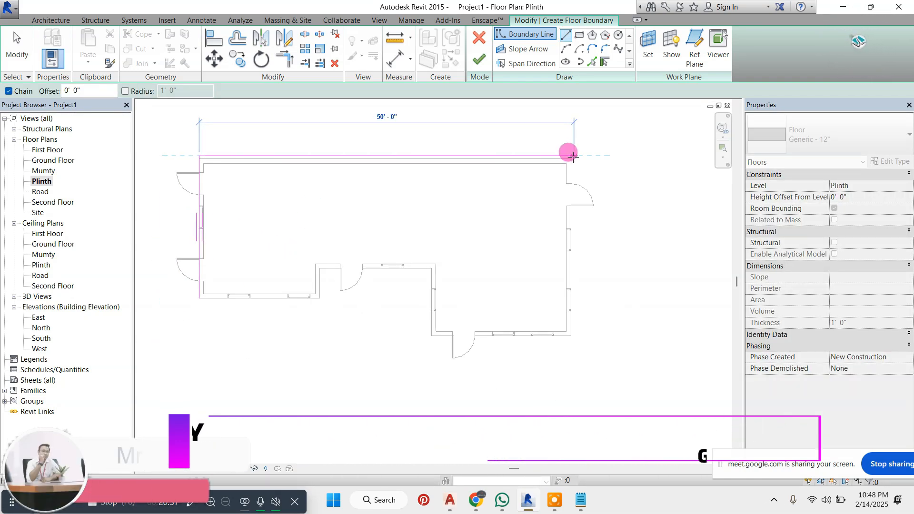
{"action": "left_click", "coordinate": [569, 156]}
{"action": "scroll", "coordinate": [589, 328], "scroll_direction": "up", "scroll_amount": 2}
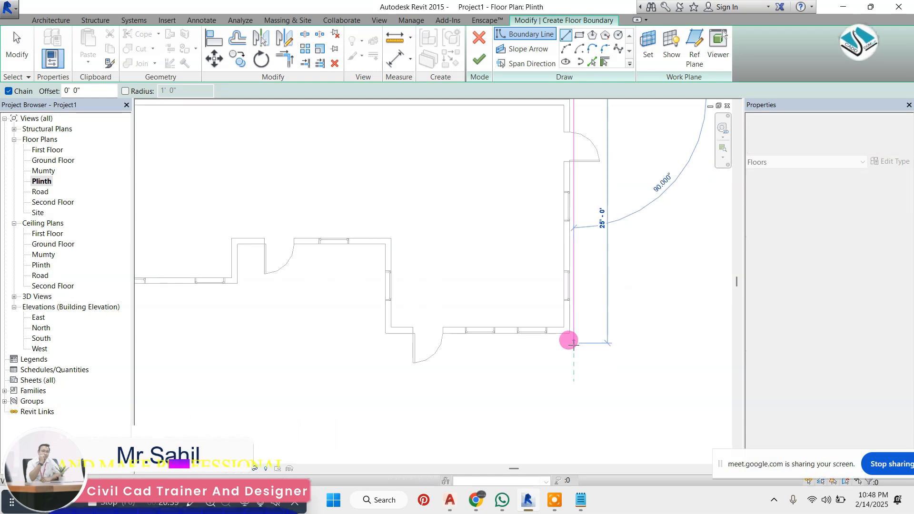
Sketch the floor boundary down the right wall, about 22' 6" along below the bottom wall, and up toward the recess
{"action": "left_click", "coordinate": [572, 346]}
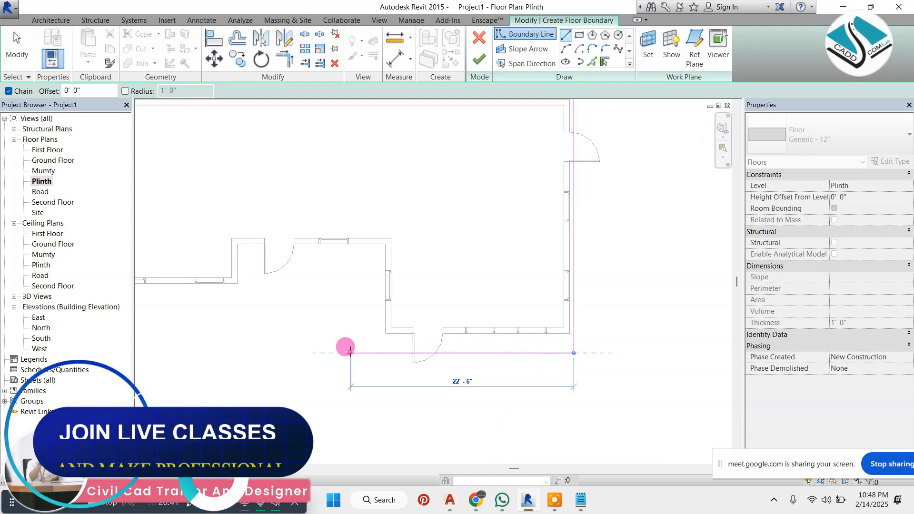
{"action": "left_click", "coordinate": [351, 352]}
{"action": "left_click", "coordinate": [349, 278]}
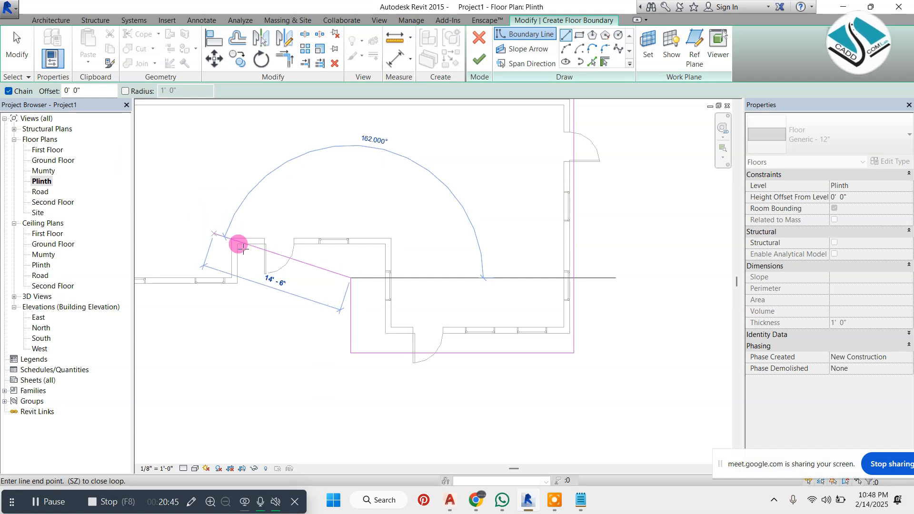
{"action": "key", "text": "Escape"}
{"action": "scroll", "coordinate": [467, 278], "scroll_direction": "down", "scroll_amount": 2}
{"action": "scroll", "coordinate": [344, 302], "scroll_direction": "up", "scroll_amount": 2}
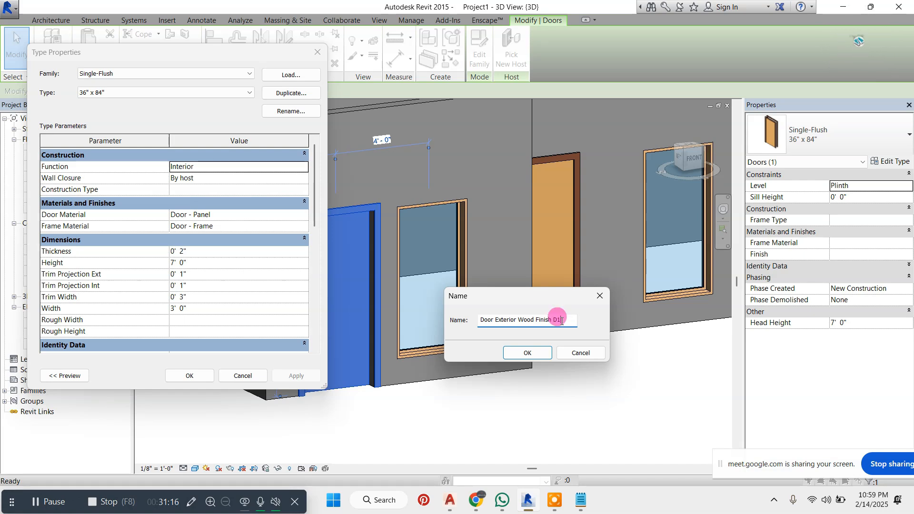
Name the duplicated door type "Door Exterior Wood Finish D1" and set its width to 2' 6"
{"action": "left_click", "coordinate": [534, 353]}
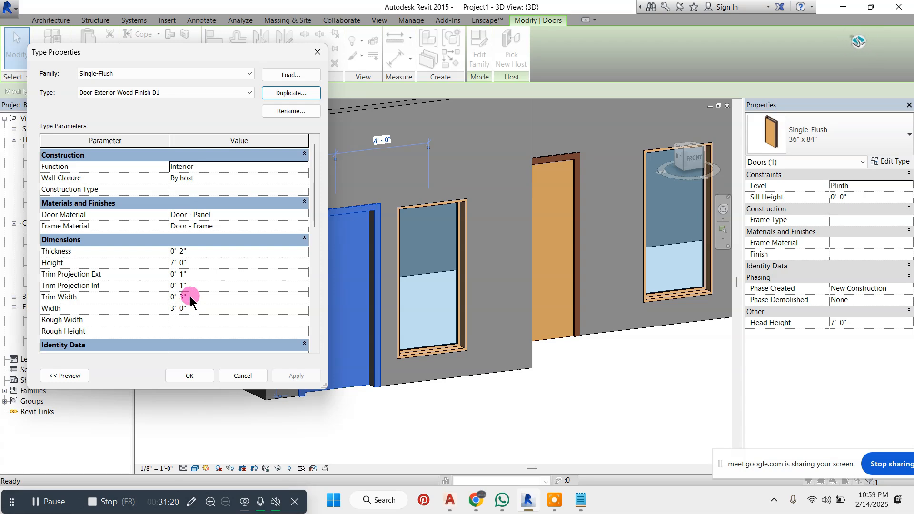
{"action": "left_click_drag", "start_coordinate": [191, 307], "coordinate": [165, 306]}
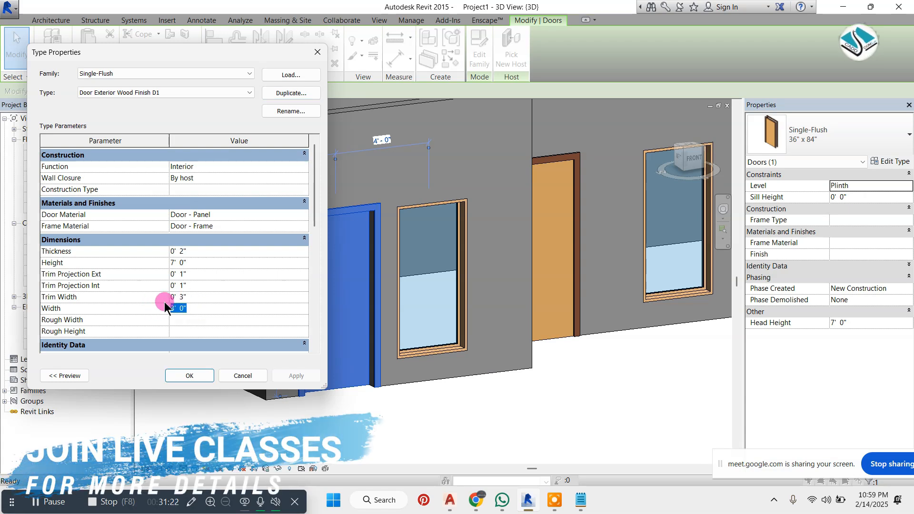
{"action": "key", "text": "BackSpace"}
{"action": "type", "text": "2'6\""}
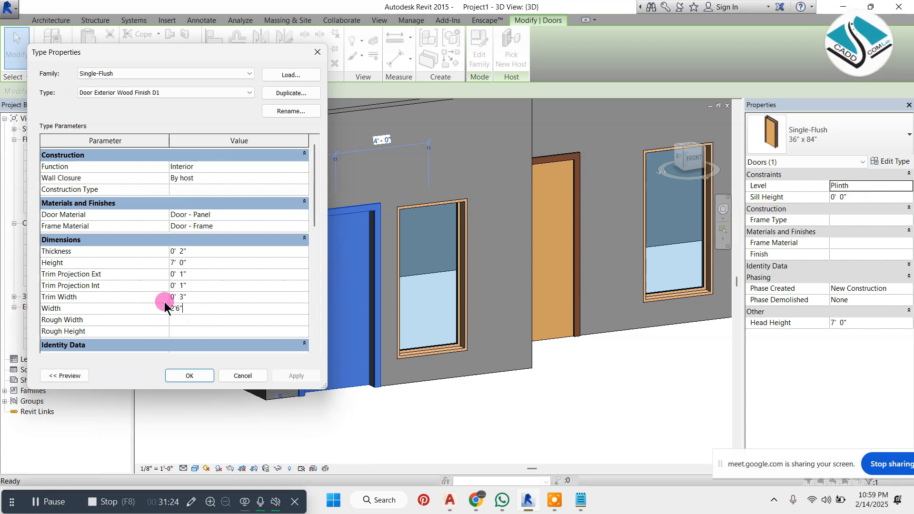
{"action": "left_click", "coordinate": [224, 319]}
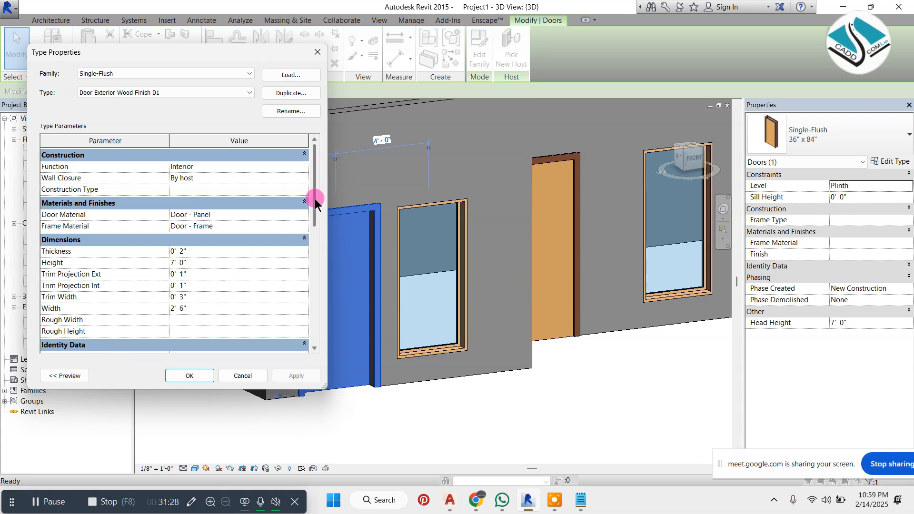
Enlarge and move the Type Properties dialog beside the selected door and review the type's materials, dimensions and identity data
{"action": "left_click_drag", "start_coordinate": [312, 198], "coordinate": [312, 272]}
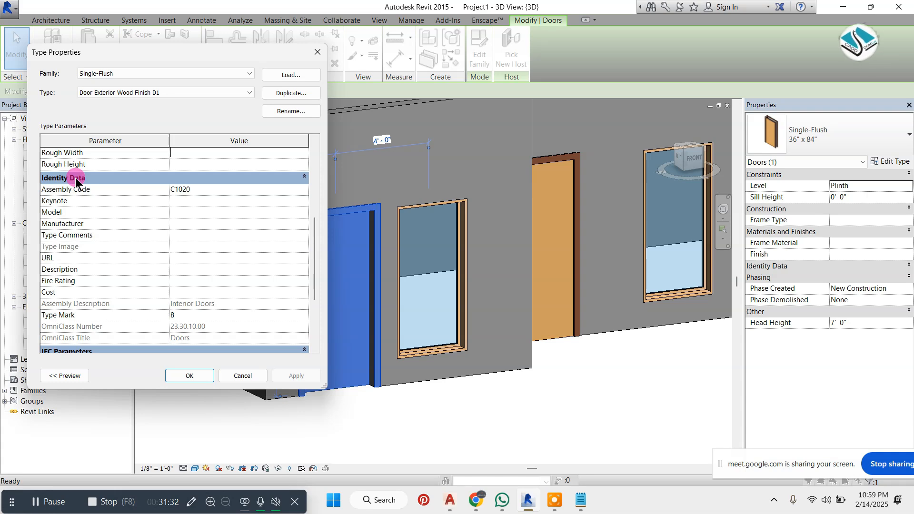
{"action": "scroll", "coordinate": [93, 207], "scroll_direction": "up", "scroll_amount": 5}
{"action": "left_click_drag", "start_coordinate": [325, 386], "coordinate": [455, 415]}
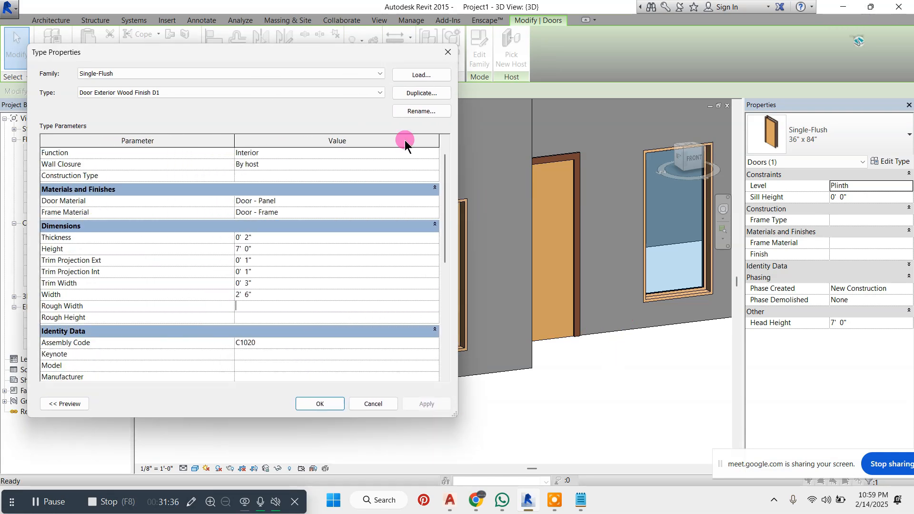
{"action": "left_click_drag", "start_coordinate": [324, 54], "coordinate": [699, 77]}
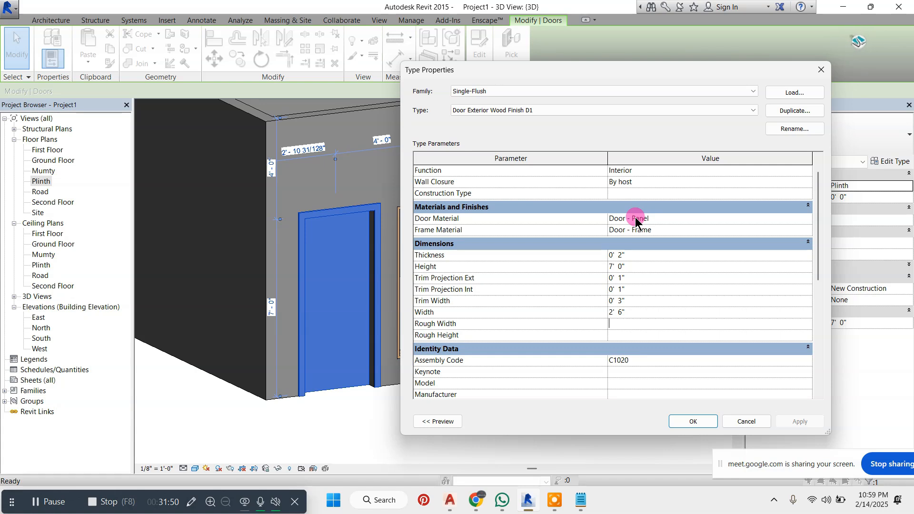
{"action": "left_click_drag", "start_coordinate": [820, 265], "coordinate": [823, 352]}
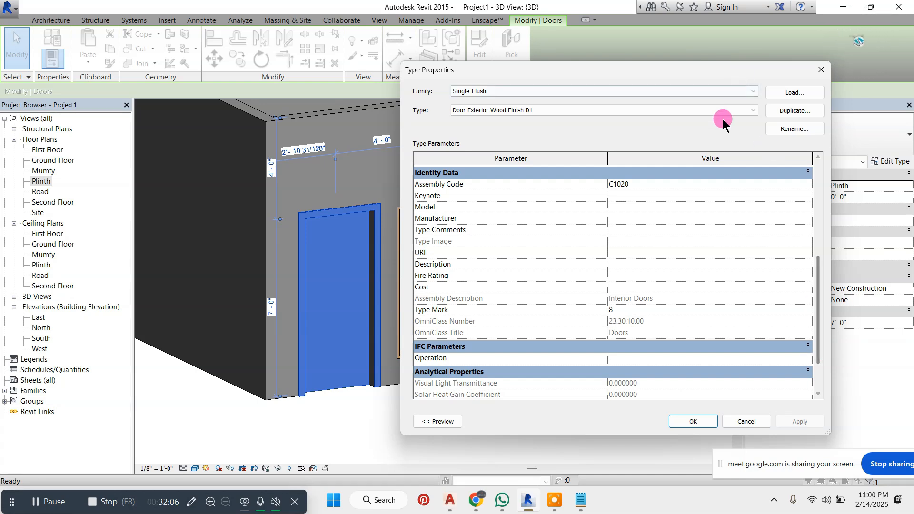
{"action": "scroll", "coordinate": [614, 315], "scroll_direction": "up", "scroll_amount": 3}
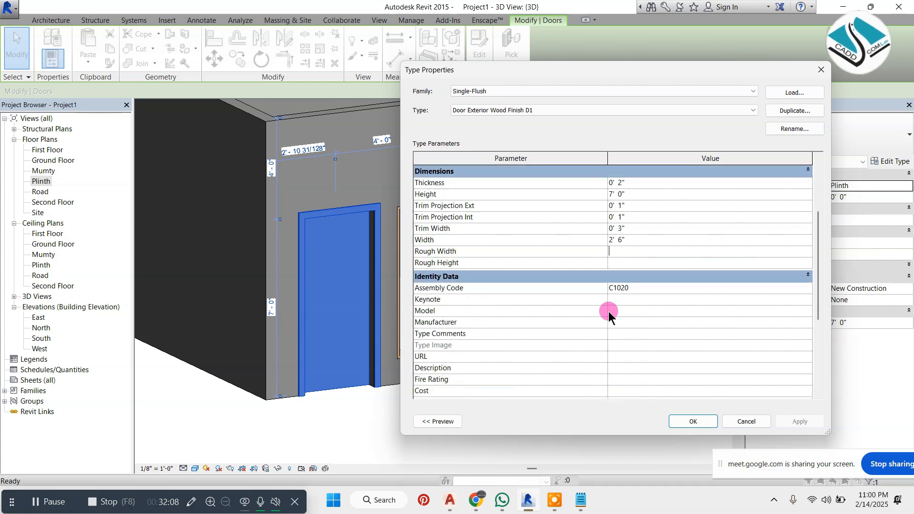
{"action": "scroll", "coordinate": [610, 310], "scroll_direction": "down", "scroll_amount": 2}
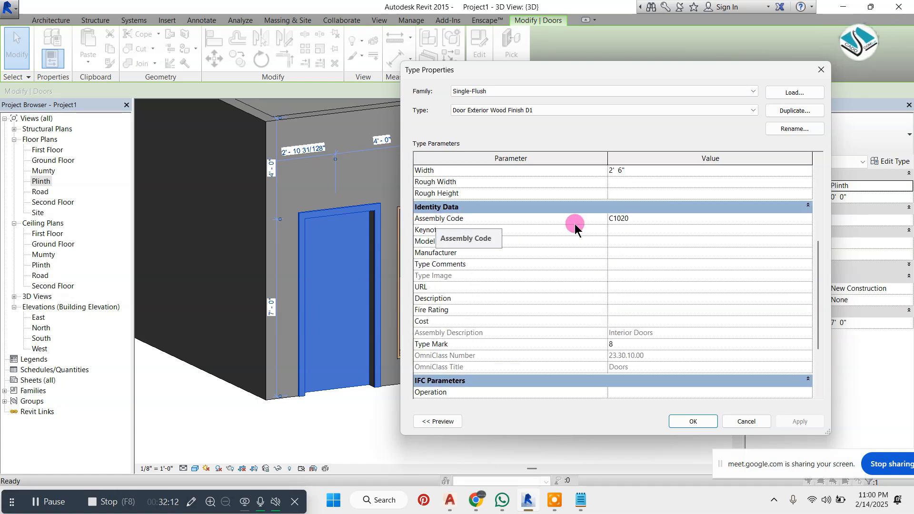
Set the door type's Assembly Code to WD01
{"action": "left_click", "coordinate": [643, 219]}
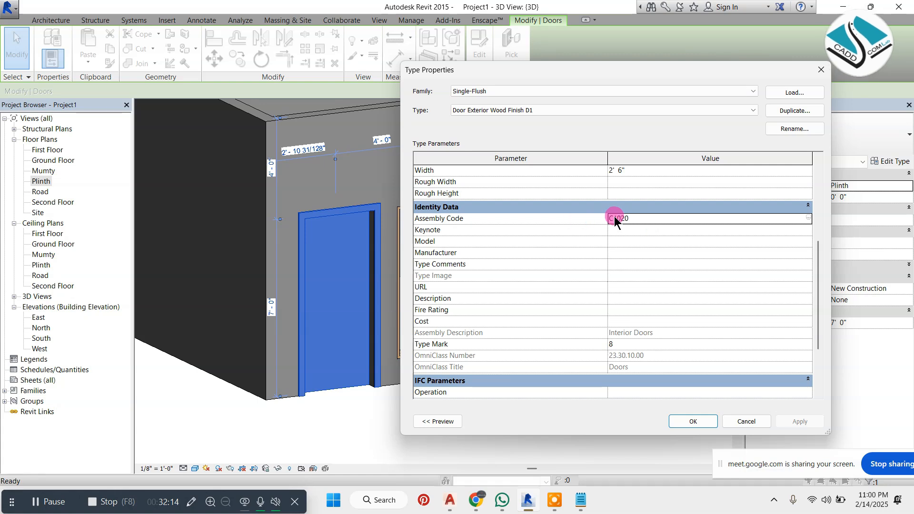
{"action": "left_click", "coordinate": [639, 218]}
{"action": "left_click_drag", "start_coordinate": [639, 218], "coordinate": [596, 222]}
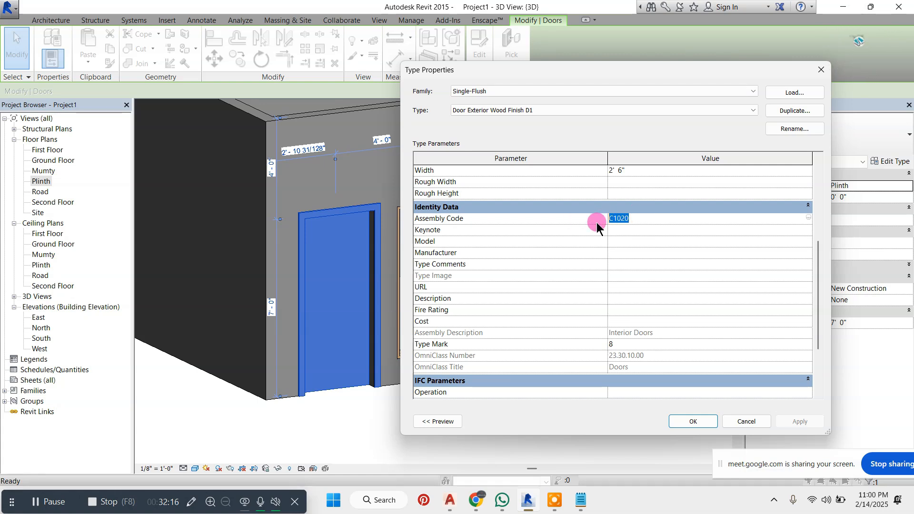
{"action": "type", "text": "wd"}
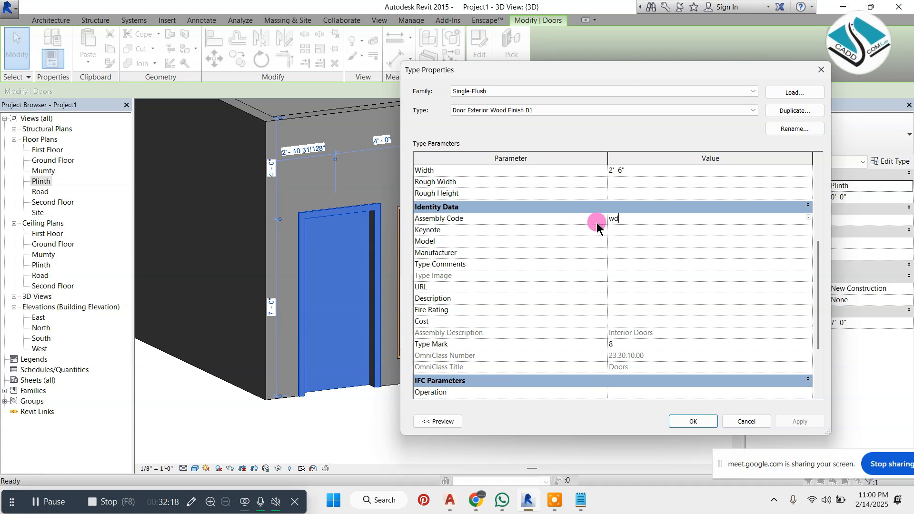
{"action": "key", "text": "BackSpace"}
{"action": "key", "text": "BackSpace"}
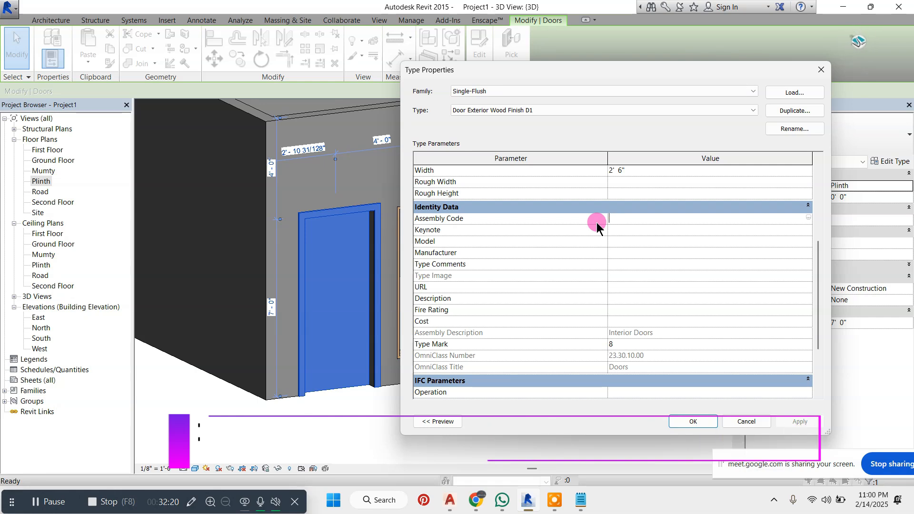
{"action": "type", "text": "WD01"}
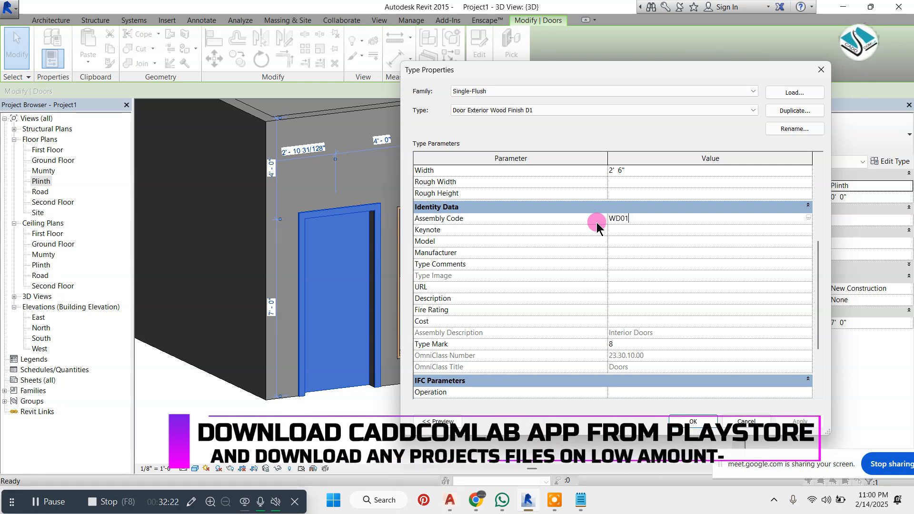
{"action": "left_click", "coordinate": [640, 229]}
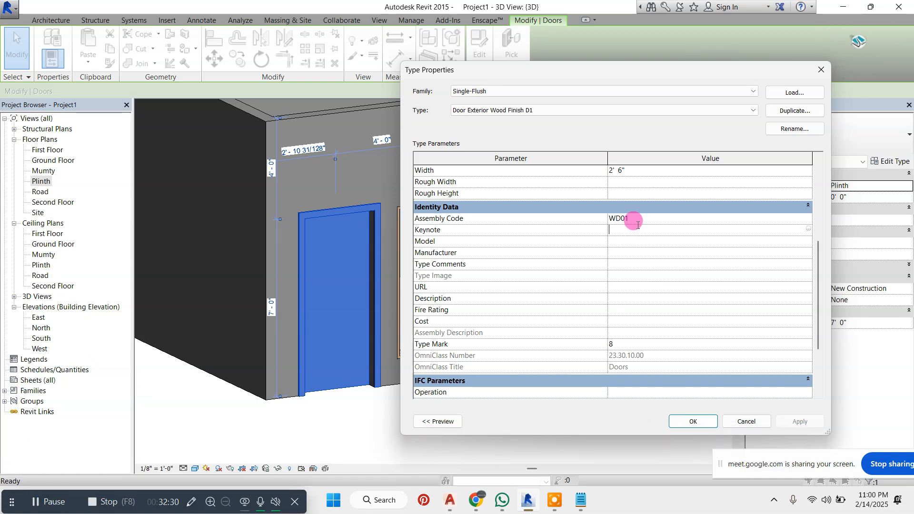
Set the exterior door type's Manufacturer to Dehli
{"action": "left_click", "coordinate": [621, 240]}
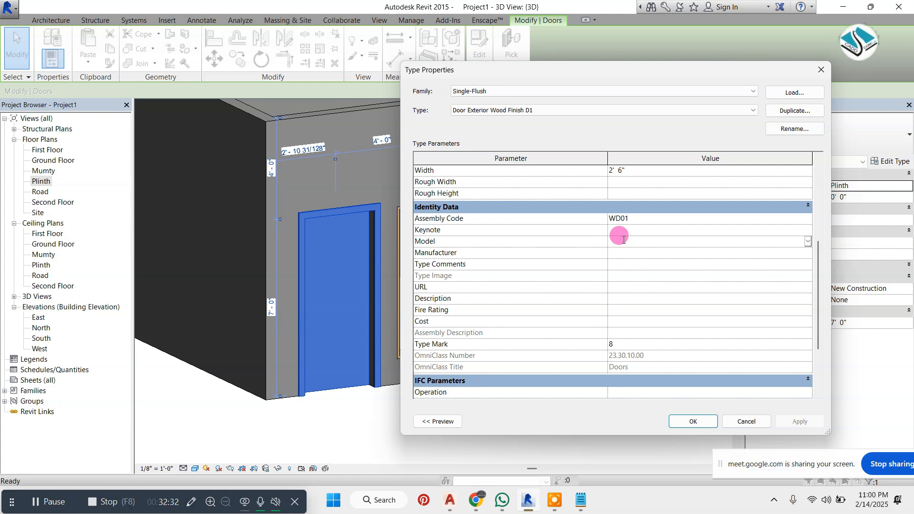
{"action": "left_click", "coordinate": [809, 242]}
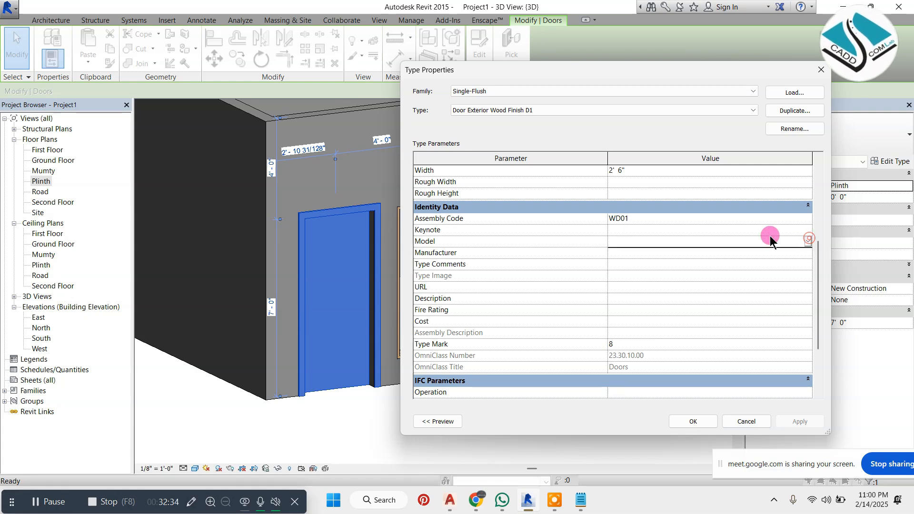
{"action": "left_click", "coordinate": [625, 244]}
{"action": "left_click", "coordinate": [621, 255]}
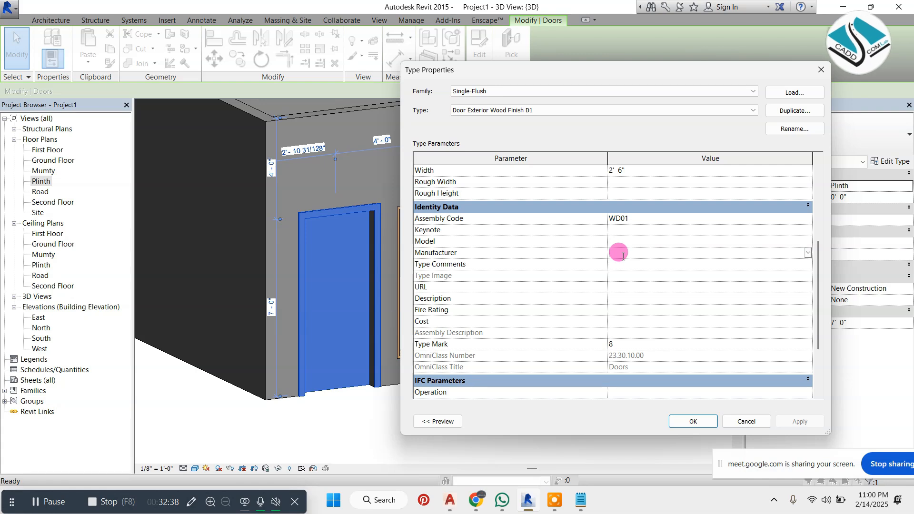
{"action": "type", "text": "Dh"}
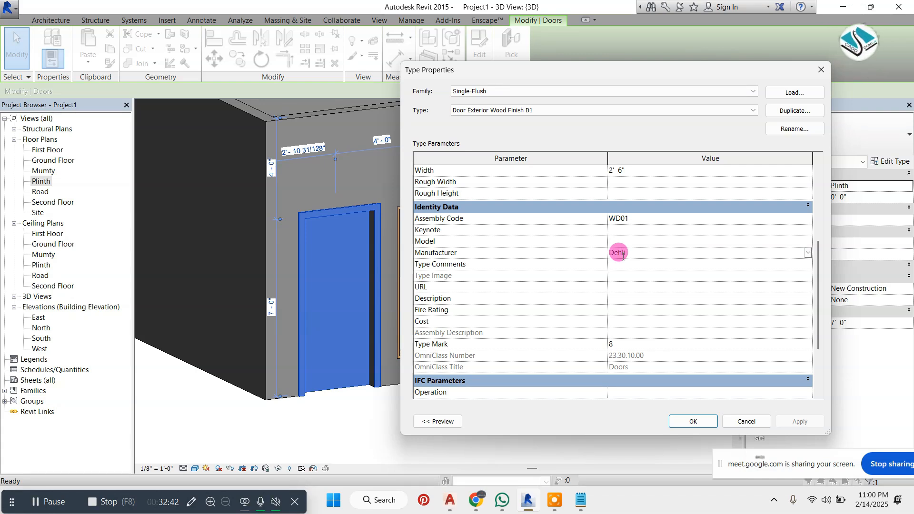
Set the door type's Description to "Exterior Wood Finish Door (Duco Paint)"
{"action": "left_click", "coordinate": [619, 298]}
{"action": "type", "text": "Ext"}
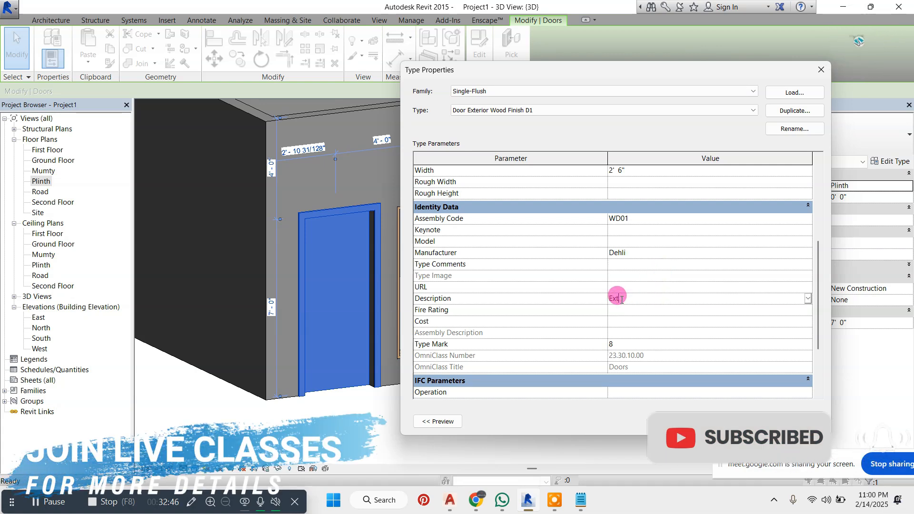
{"action": "type", "text": "erior W"}
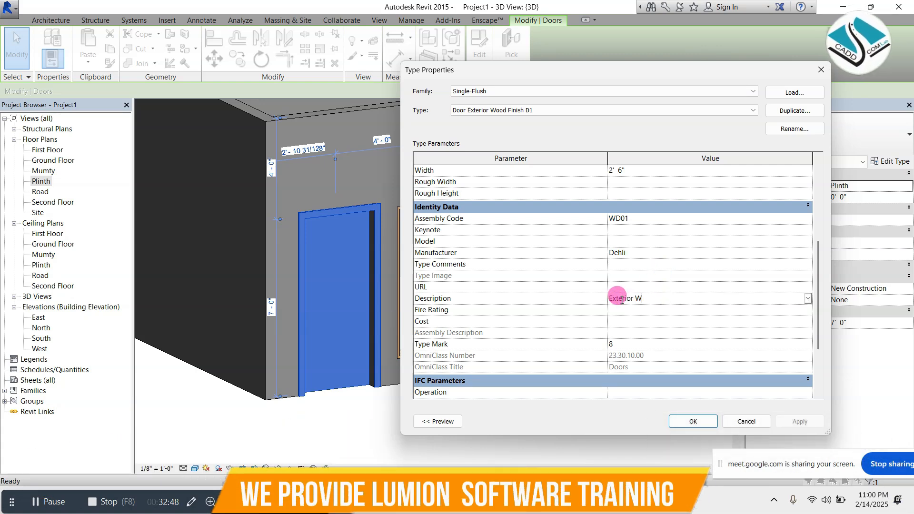
{"action": "type", "text": "ood "}
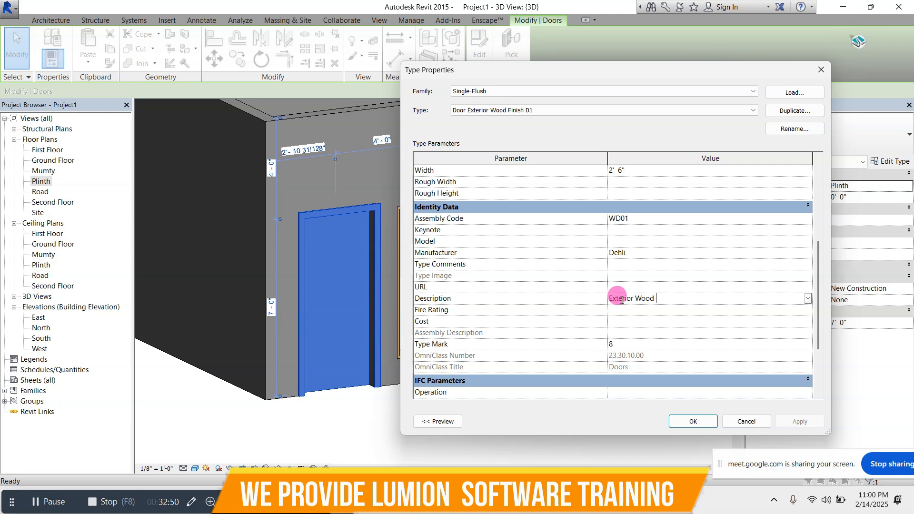
{"action": "type", "text": "Finish Door (Duco Paint"}
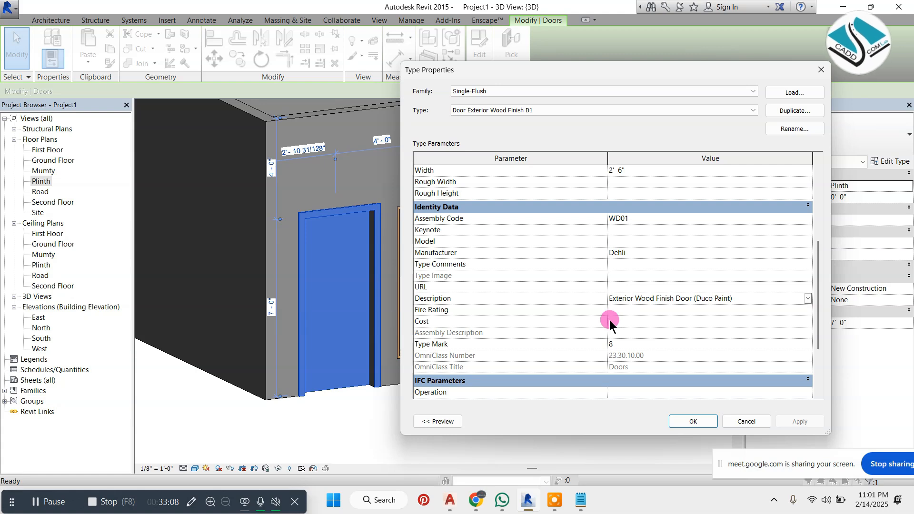
Set the door type's Cost to 4500 and its Type Mark to D1
{"action": "left_click", "coordinate": [628, 318]}
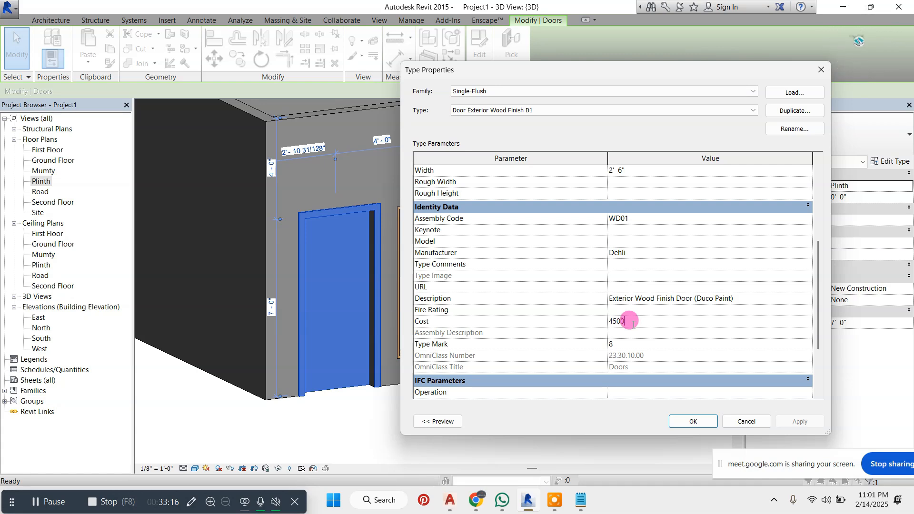
{"action": "left_click", "coordinate": [619, 344]}
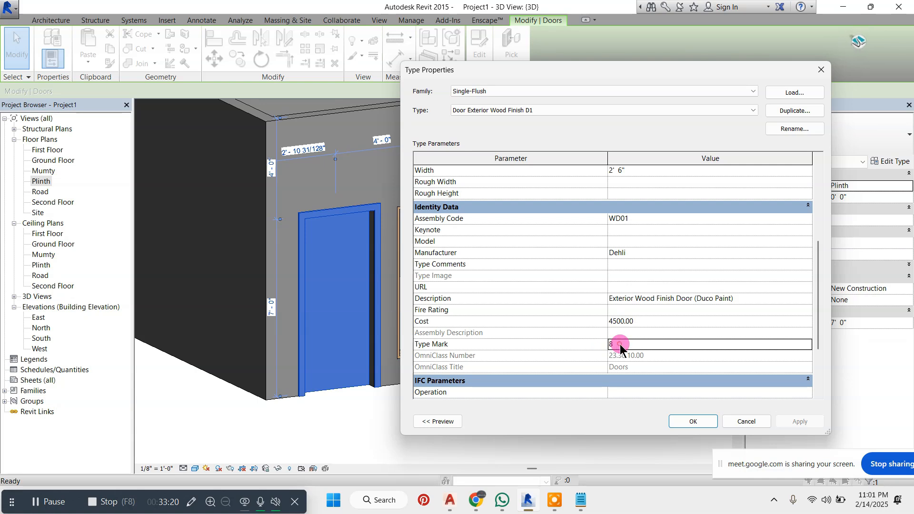
{"action": "left_click_drag", "start_coordinate": [620, 346], "coordinate": [607, 344]}
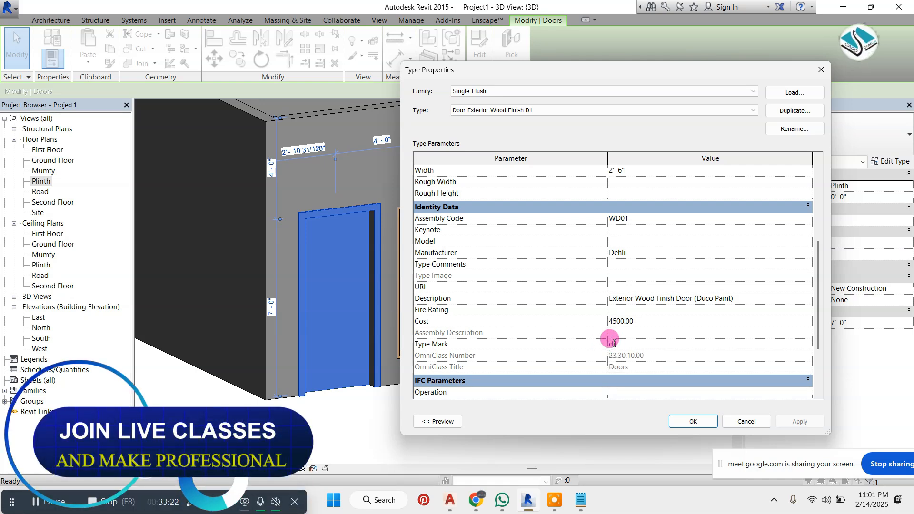
{"action": "type", "text": "d1"}
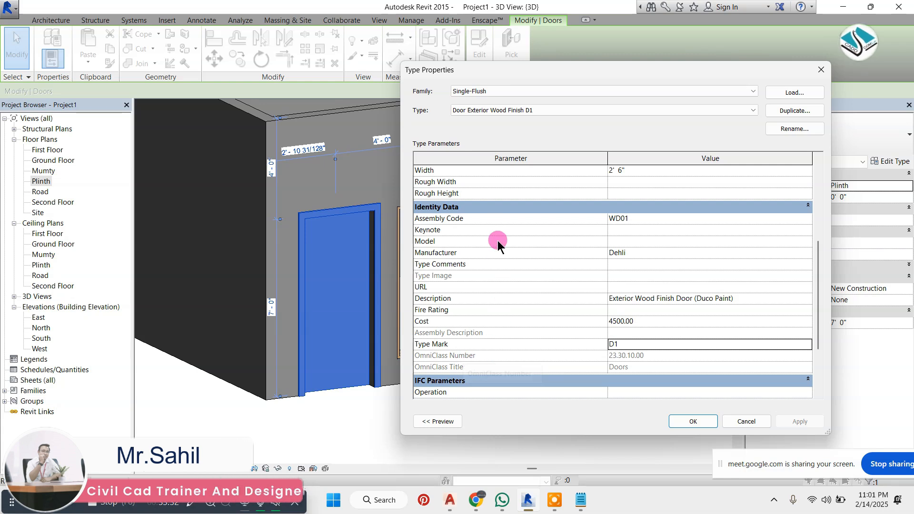
Set the door type's Model to 126532Kas, confirm the type properties and deselect the door
{"action": "left_click", "coordinate": [625, 265]}
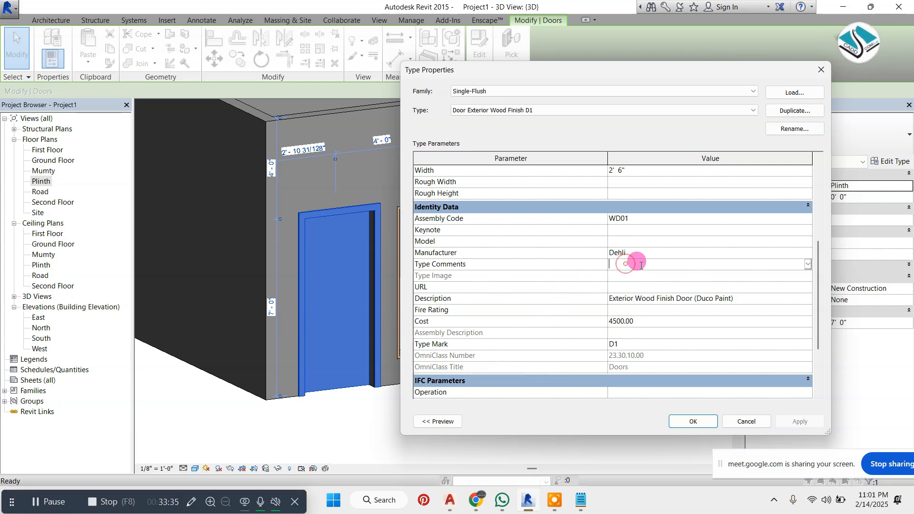
{"action": "left_click", "coordinate": [631, 240]}
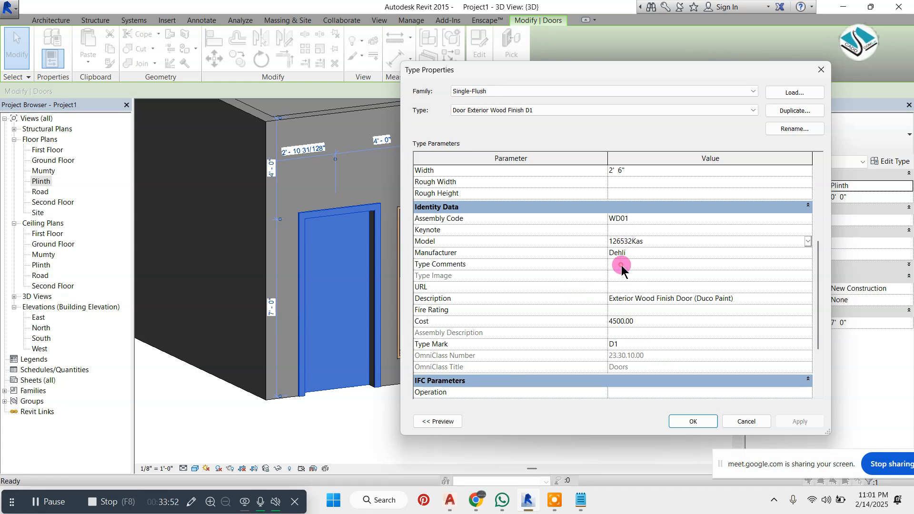
{"action": "left_click", "coordinate": [627, 231]}
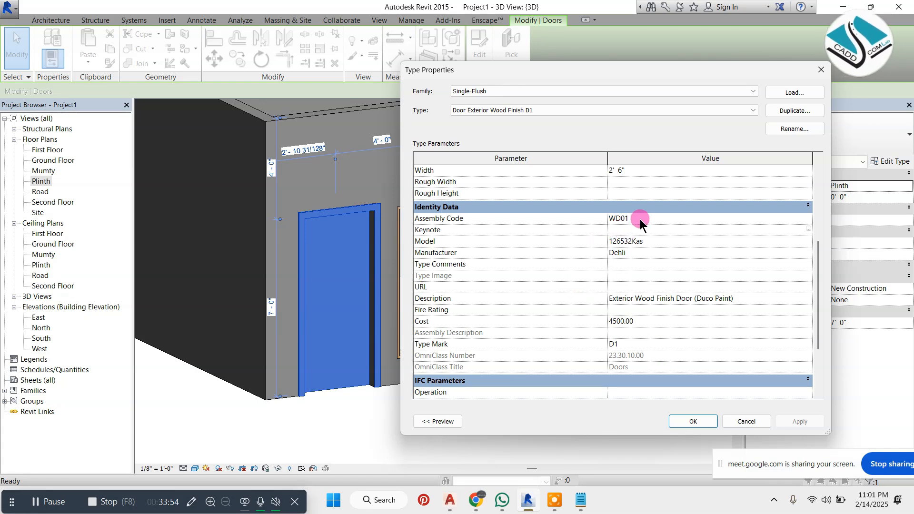
{"action": "left_click", "coordinate": [644, 218]}
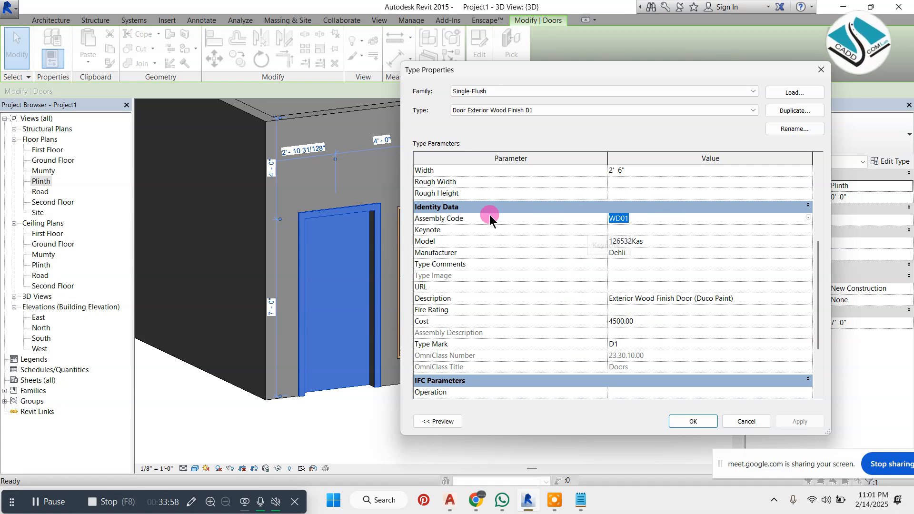
{"action": "scroll", "coordinate": [520, 339], "scroll_direction": "down", "scroll_amount": 3}
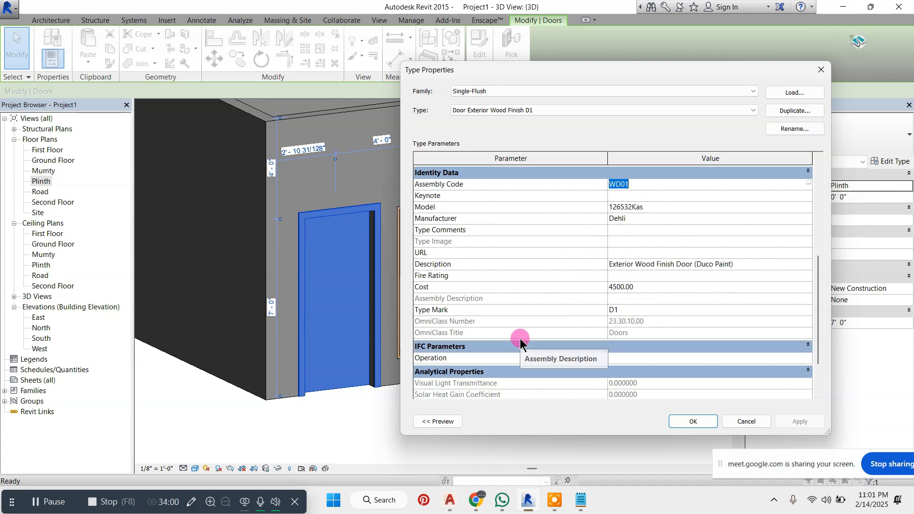
{"action": "scroll", "coordinate": [537, 333], "scroll_direction": "up", "scroll_amount": 7}
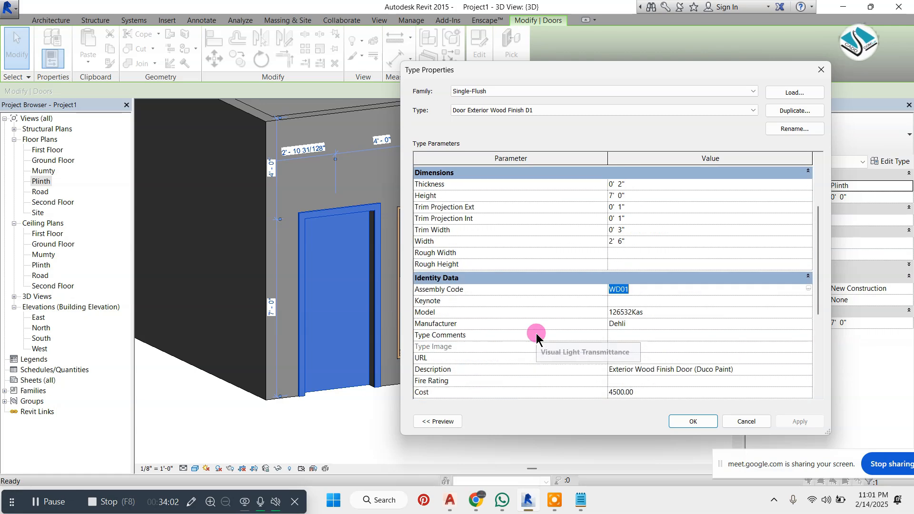
{"action": "left_click", "coordinate": [691, 424]}
{"action": "left_click", "coordinate": [639, 388]}
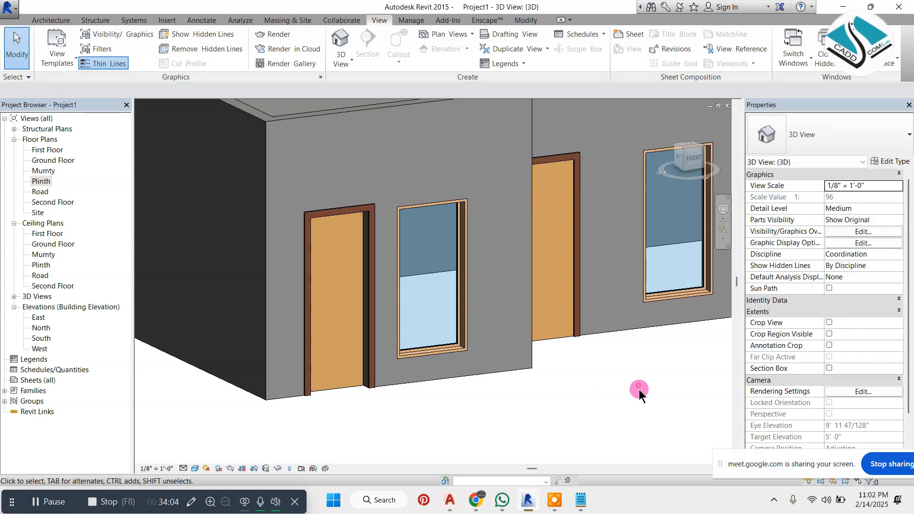
Check the leftmost front door's dimensions and identity data in its type properties, then close them and clear the selection
{"action": "left_click", "coordinate": [373, 281]}
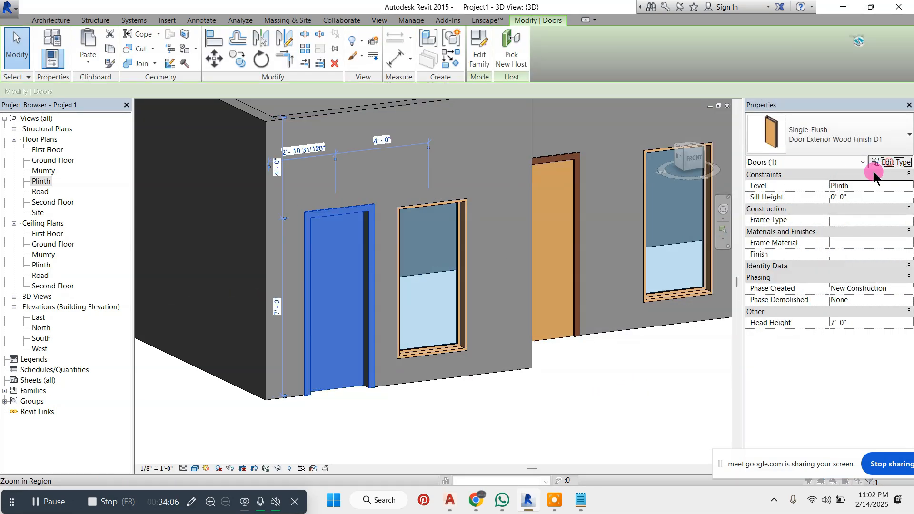
{"action": "left_click", "coordinate": [890, 161]}
{"action": "scroll", "coordinate": [653, 268], "scroll_direction": "down", "scroll_amount": 3}
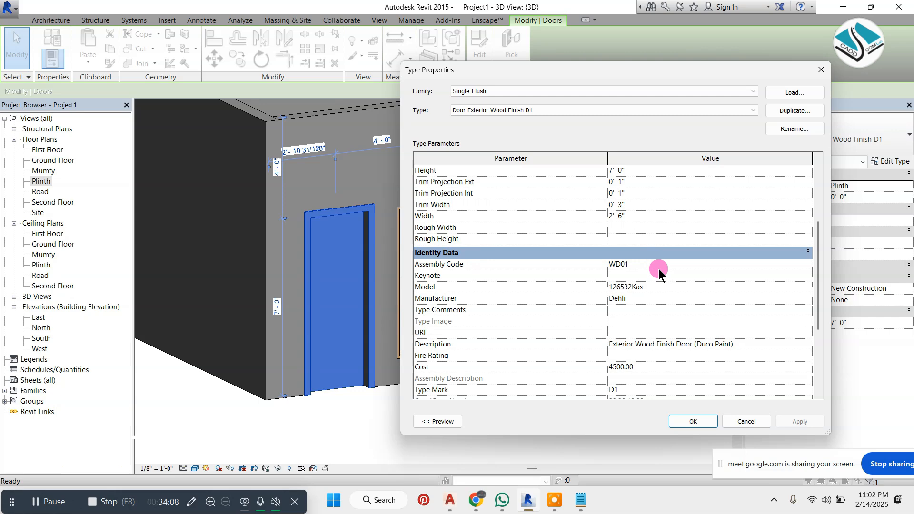
{"action": "left_click", "coordinate": [669, 419]}
{"action": "left_click", "coordinate": [640, 396]}
Review the type properties of the 36" x 84" door in the right front wall, then close them without changes
{"action": "scroll", "coordinate": [457, 356], "scroll_direction": "down", "scroll_amount": 3}
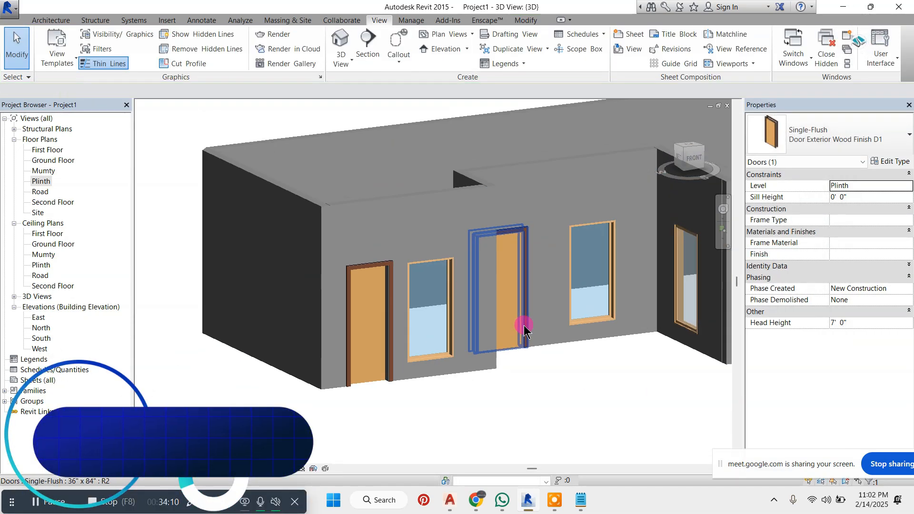
{"action": "middle_click_drag", "start_coordinate": [586, 328], "coordinate": [530, 316]}
{"action": "scroll", "coordinate": [533, 314], "scroll_direction": "up", "scroll_amount": 1}
{"action": "left_click", "coordinate": [662, 304]}
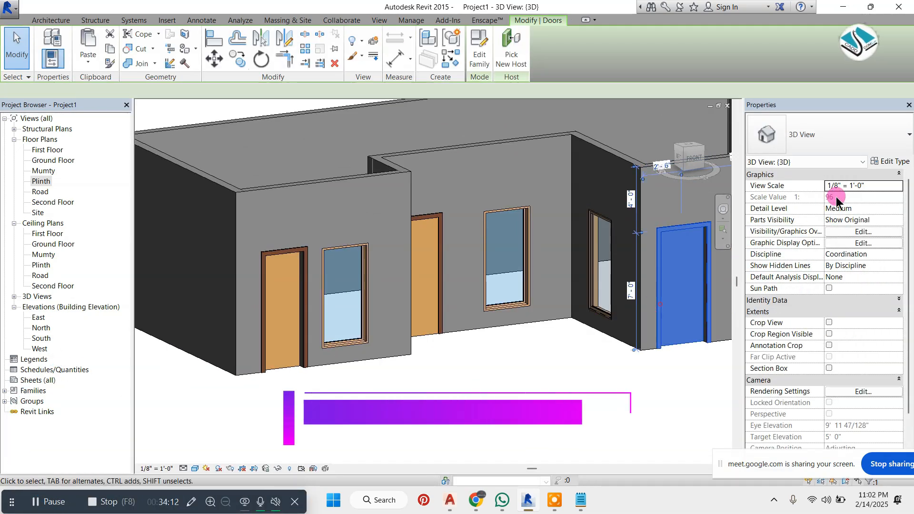
{"action": "left_click", "coordinate": [893, 164]}
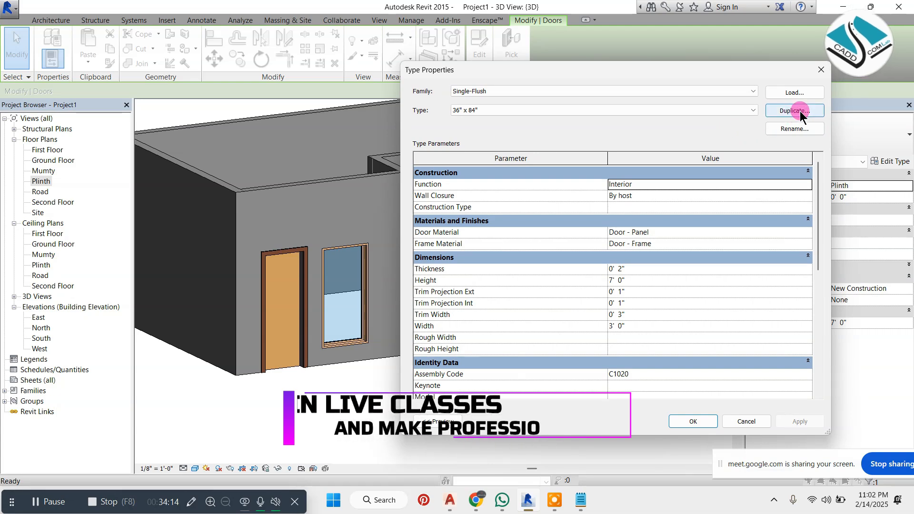
{"action": "scroll", "coordinate": [661, 190], "scroll_direction": "down", "scroll_amount": 3}
{"action": "scroll", "coordinate": [663, 194], "scroll_direction": "down", "scroll_amount": 3}
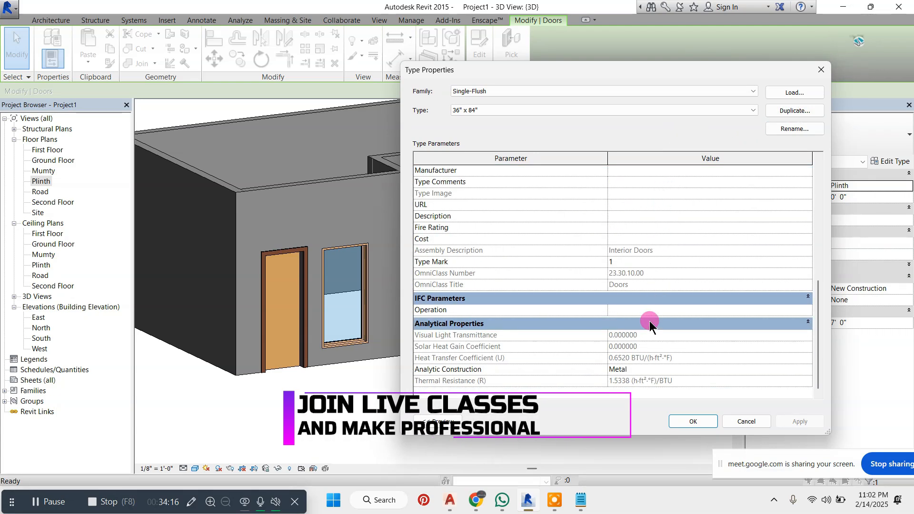
{"action": "key", "text": "Escape"}
{"action": "key", "text": "Escape"}
Apply the leftmost door's Door Exterior Wood Finish D1 type to the door in the right front wall with Match Type
{"action": "scroll", "coordinate": [389, 327], "scroll_direction": "down", "scroll_amount": 3}
{"action": "scroll", "coordinate": [455, 312], "scroll_direction": "up", "scroll_amount": 1}
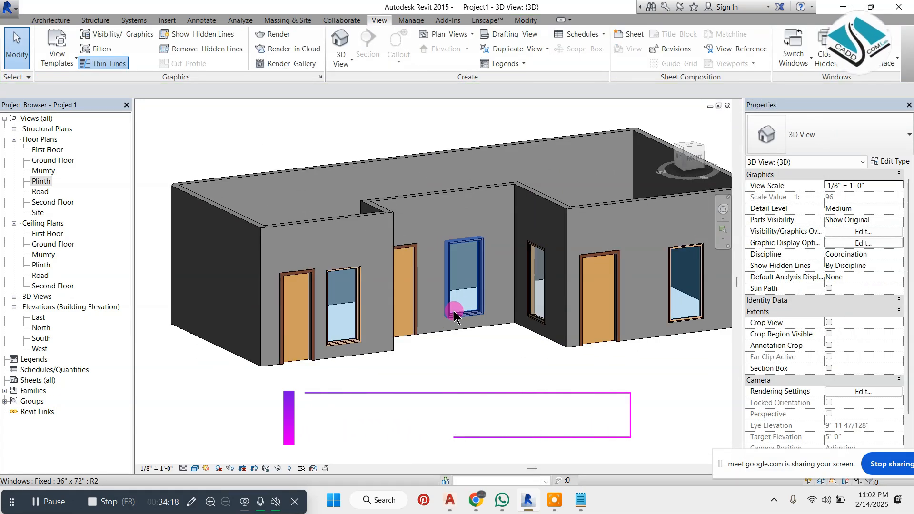
{"action": "key", "text": "m"}
{"action": "key", "text": "a"}
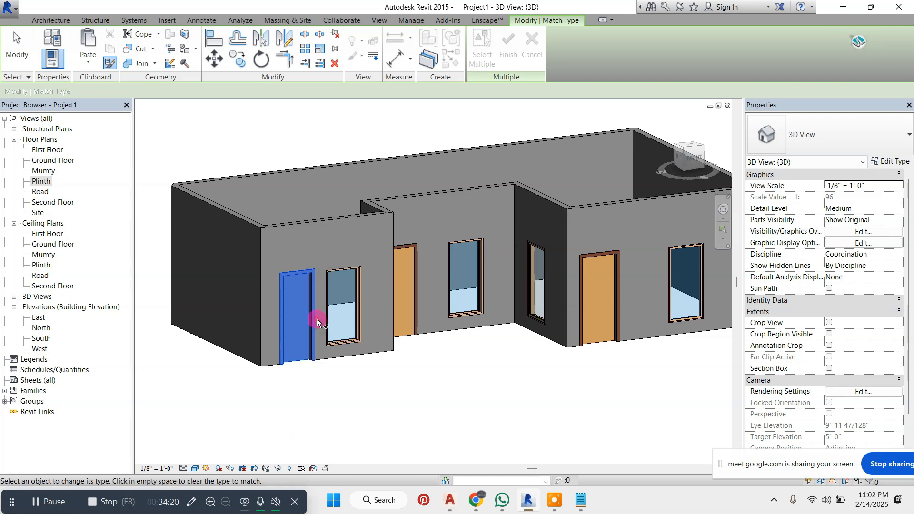
{"action": "left_click", "coordinate": [318, 322]}
{"action": "scroll", "coordinate": [567, 304], "scroll_direction": "up", "scroll_amount": 3}
{"action": "key", "text": "Escape"}
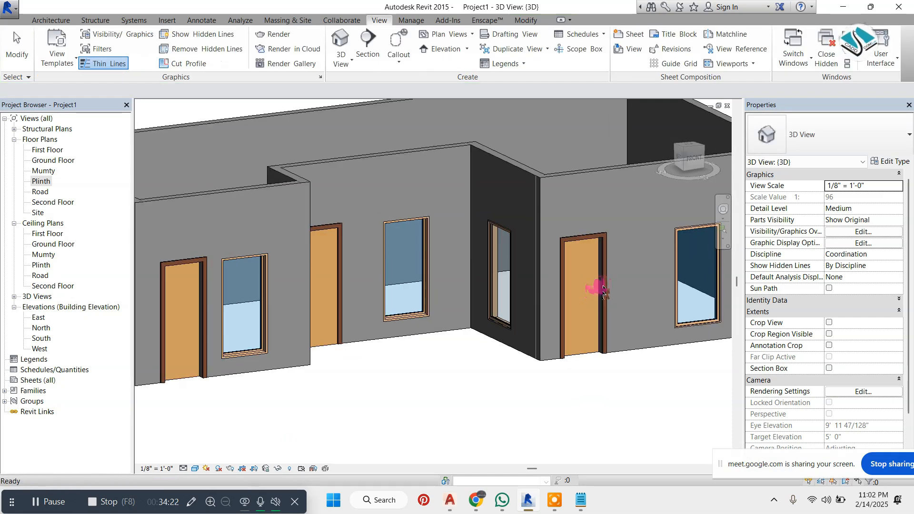
Examine the identity data in the type properties of the right front wall's door
{"action": "left_click", "coordinate": [601, 288]}
{"action": "left_click", "coordinate": [889, 161]}
{"action": "scroll", "coordinate": [630, 279], "scroll_direction": "down", "scroll_amount": 5}
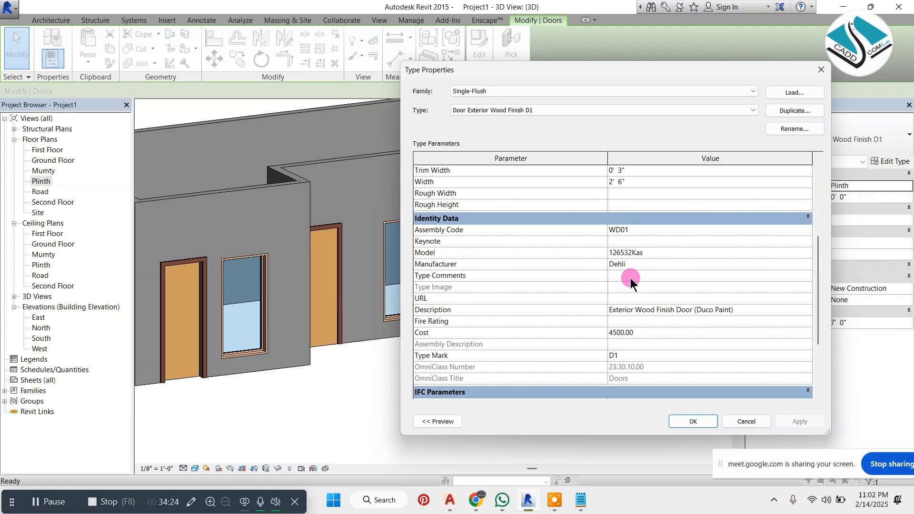
{"action": "scroll", "coordinate": [638, 277], "scroll_direction": "down", "scroll_amount": 1}
Circle the door type's identity data with the screen annotation pen, then clear the drawing and return to the normal pointer
{"action": "left_click", "coordinate": [192, 502]}
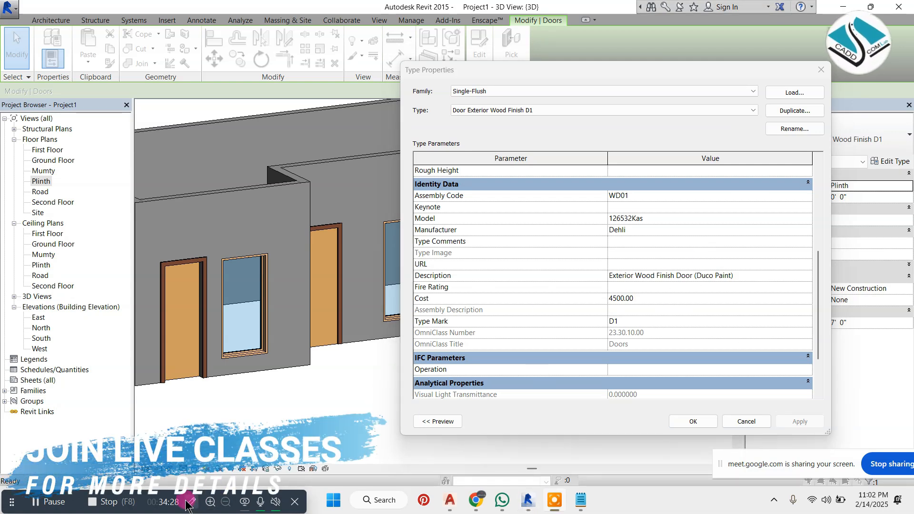
{"action": "left_click_drag", "start_coordinate": [756, 130], "coordinate": [845, 110]}
{"action": "left_click", "coordinate": [840, 151]}
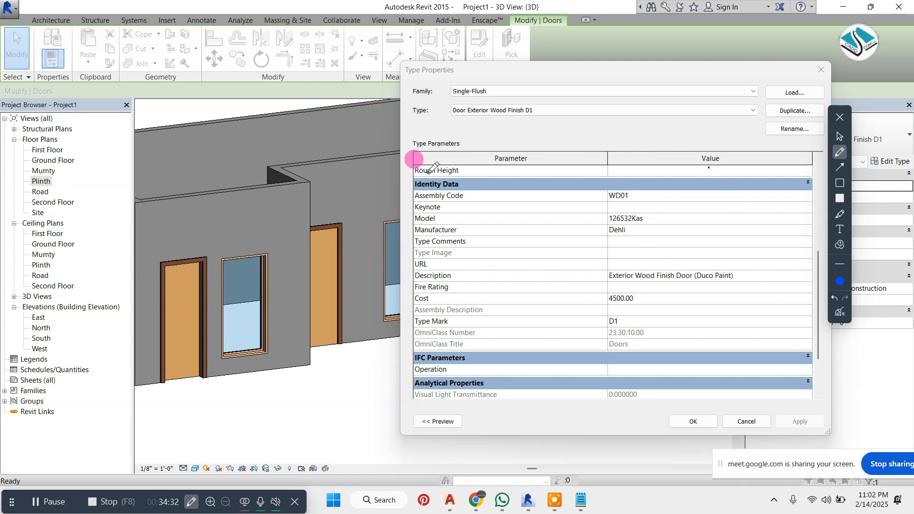
{"action": "mouse_move", "coordinate": [722, 172]}
{"action": "left_mouse_down"}
{"action": "mouse_move", "coordinate": [341, 175]}
{"action": "mouse_move", "coordinate": [347, 364]}
{"action": "mouse_move", "coordinate": [688, 339]}
{"action": "mouse_move", "coordinate": [710, 168]}
{"action": "left_mouse_up"}
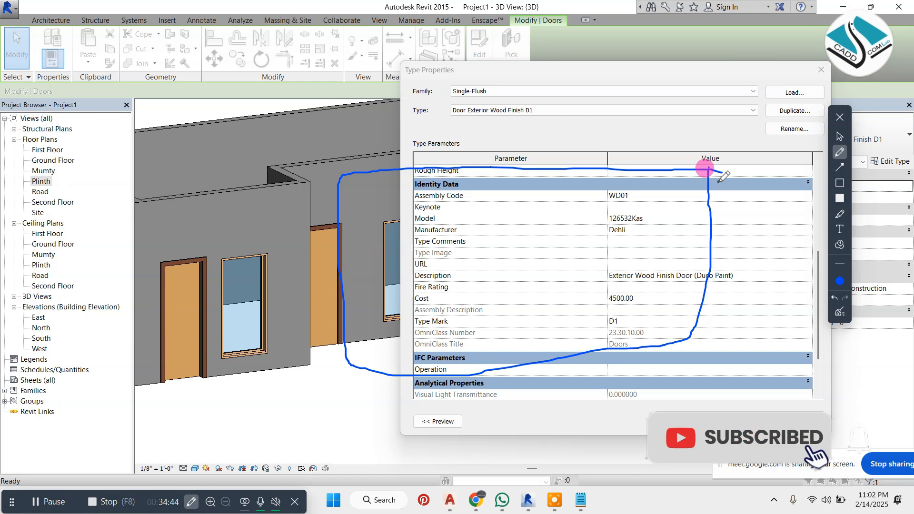
{"action": "left_click", "coordinate": [840, 312]}
{"action": "left_click", "coordinate": [840, 138]}
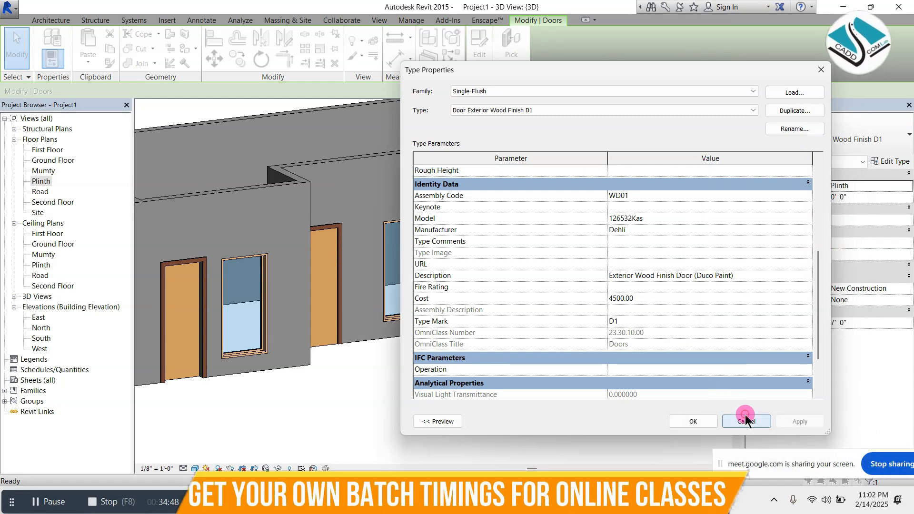
Close the door's type properties without changes and clear the selection
{"action": "left_click", "coordinate": [745, 419]}
{"action": "key", "text": "Escape"}
{"action": "scroll", "coordinate": [393, 269], "scroll_direction": "up", "scroll_amount": 2}
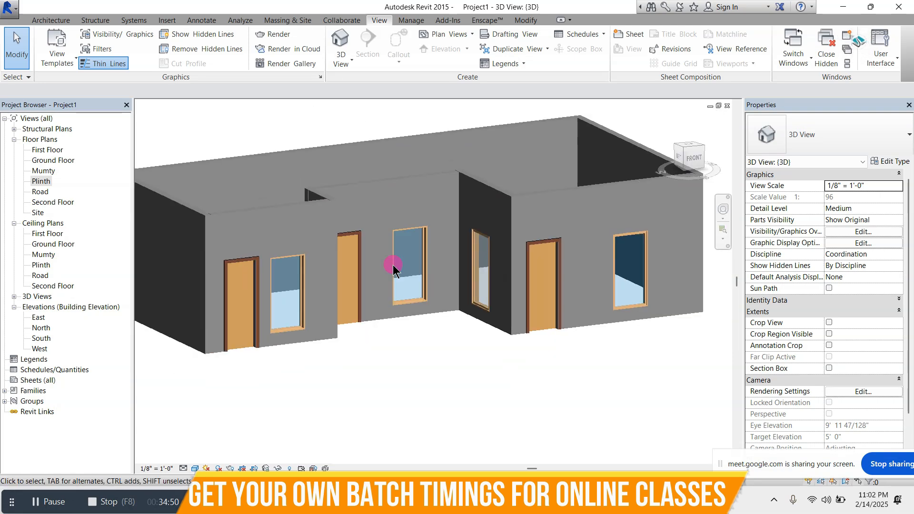
{"action": "scroll", "coordinate": [393, 269], "scroll_direction": "up", "scroll_amount": 5}
Select the fixed window beside the leftmost door and examine its available types and placement dimensions
{"action": "left_click", "coordinate": [348, 223]}
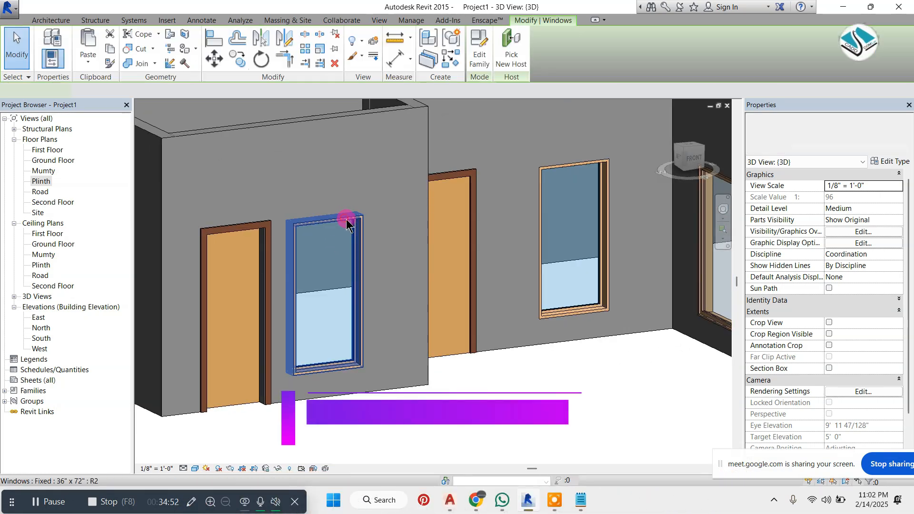
{"action": "left_click", "coordinate": [810, 139]}
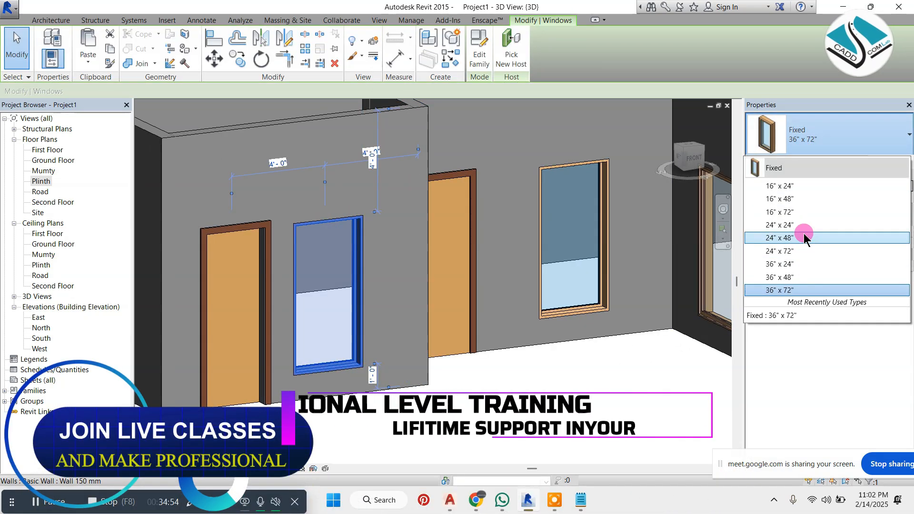
{"action": "key", "text": "Escape"}
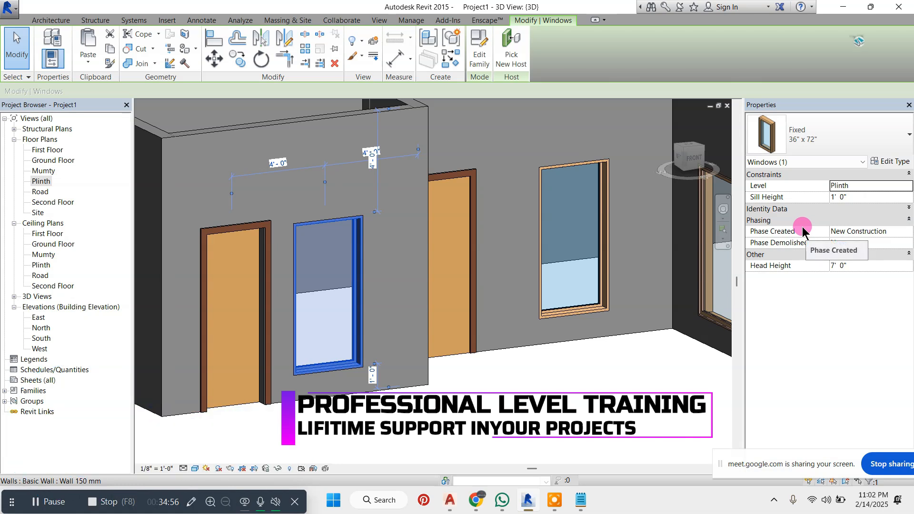
{"action": "scroll", "coordinate": [418, 306], "scroll_direction": "up", "scroll_amount": 5}
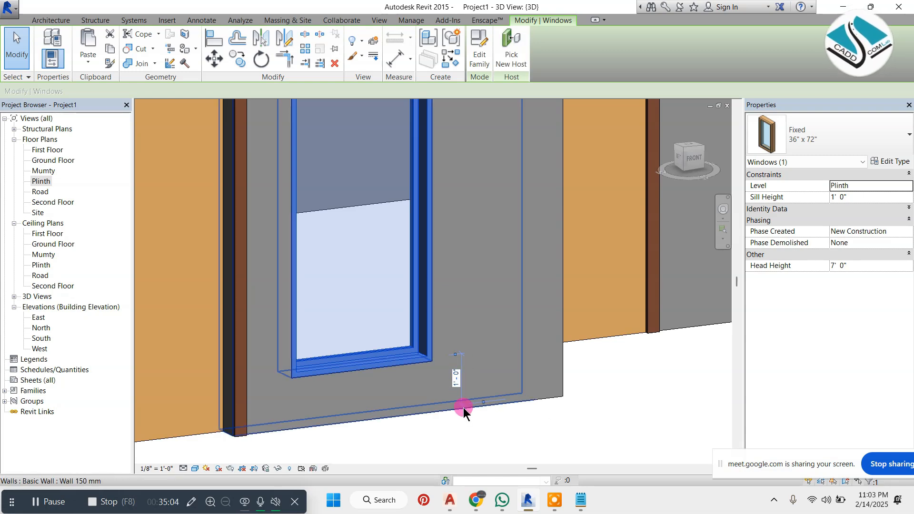
{"action": "scroll", "coordinate": [462, 408], "scroll_direction": "down", "scroll_amount": 5}
{"action": "scroll", "coordinate": [448, 274], "scroll_direction": "down", "scroll_amount": 1}
{"action": "scroll", "coordinate": [467, 145], "scroll_direction": "up", "scroll_amount": 1}
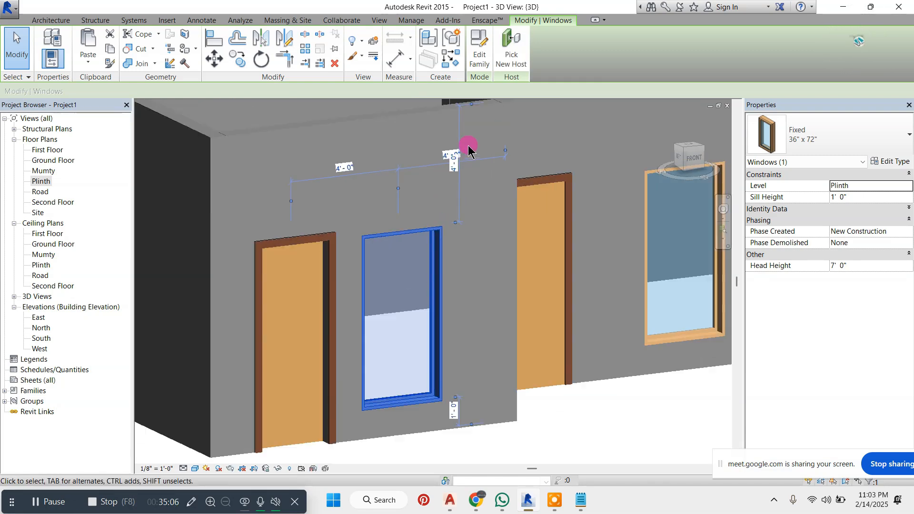
{"action": "scroll", "coordinate": [469, 148], "scroll_direction": "up", "scroll_amount": 1}
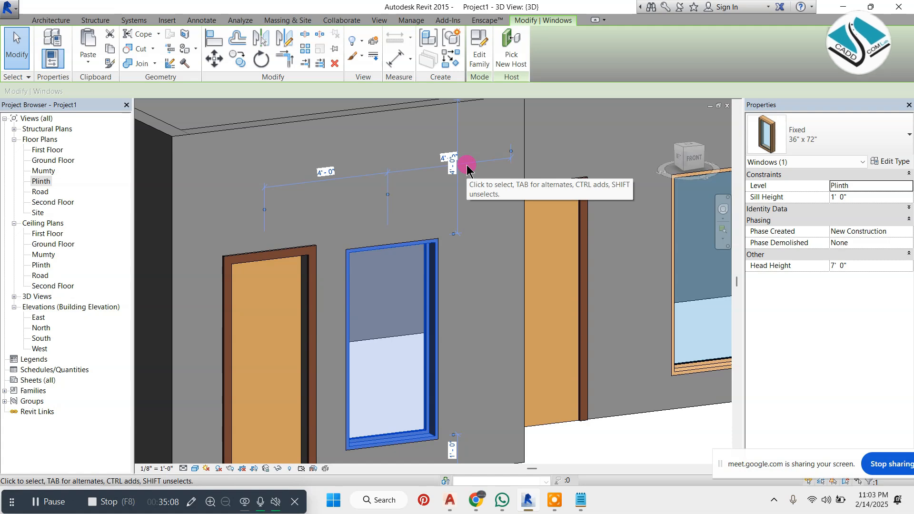
{"action": "scroll", "coordinate": [467, 168], "scroll_direction": "down", "scroll_amount": 1}
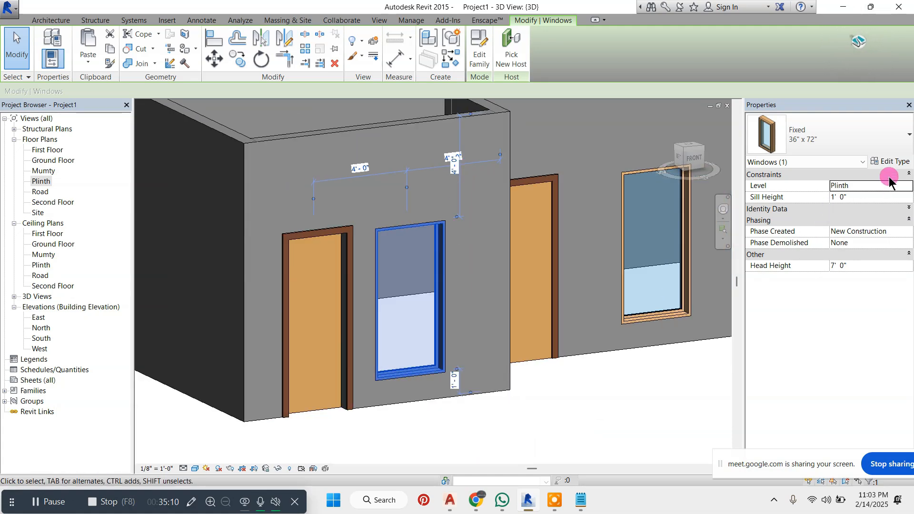
Open the selected window's type properties and set the height to 5'
{"action": "left_click", "coordinate": [902, 163]}
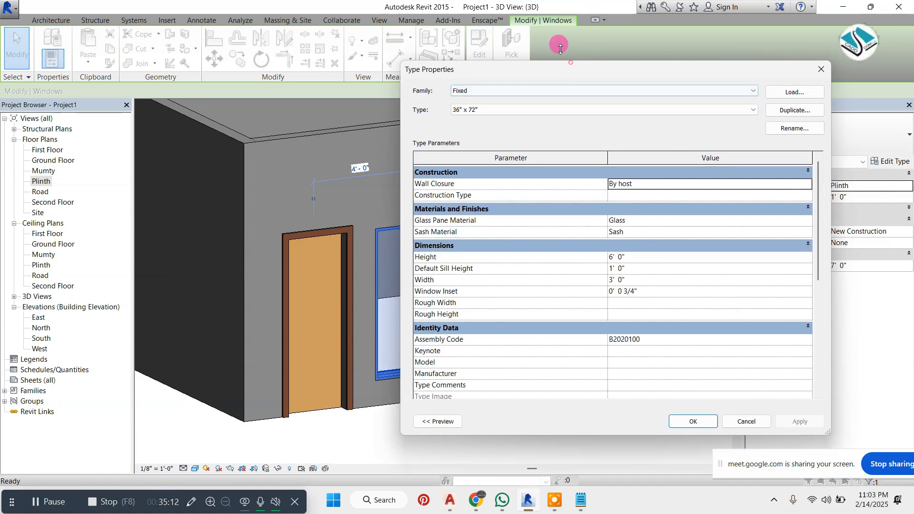
{"action": "left_click_drag", "start_coordinate": [581, 62], "coordinate": [486, 28]}
{"action": "left_click_drag", "start_coordinate": [618, 34], "coordinate": [534, 24]}
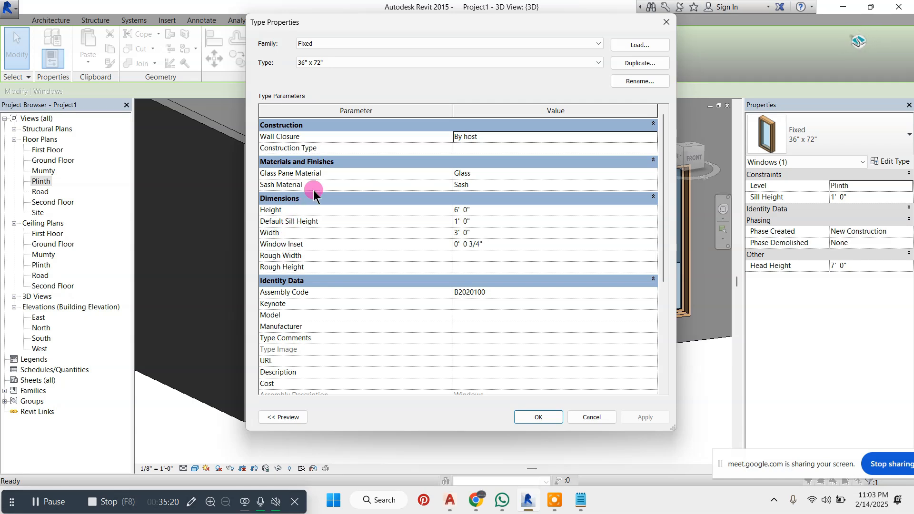
{"action": "left_click", "coordinate": [473, 208]}
{"action": "left_click", "coordinate": [448, 211]}
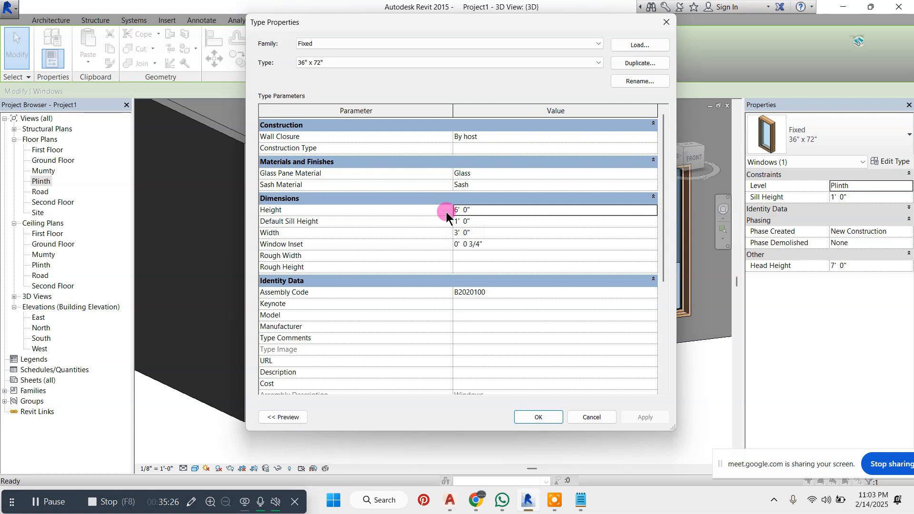
{"action": "left_click", "coordinate": [472, 207]}
{"action": "left_click", "coordinate": [437, 213]}
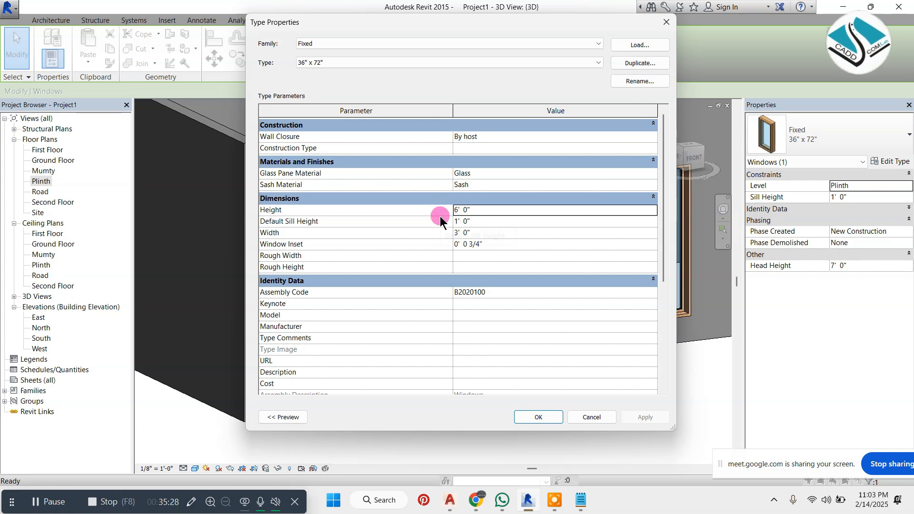
{"action": "left_click", "coordinate": [472, 207]}
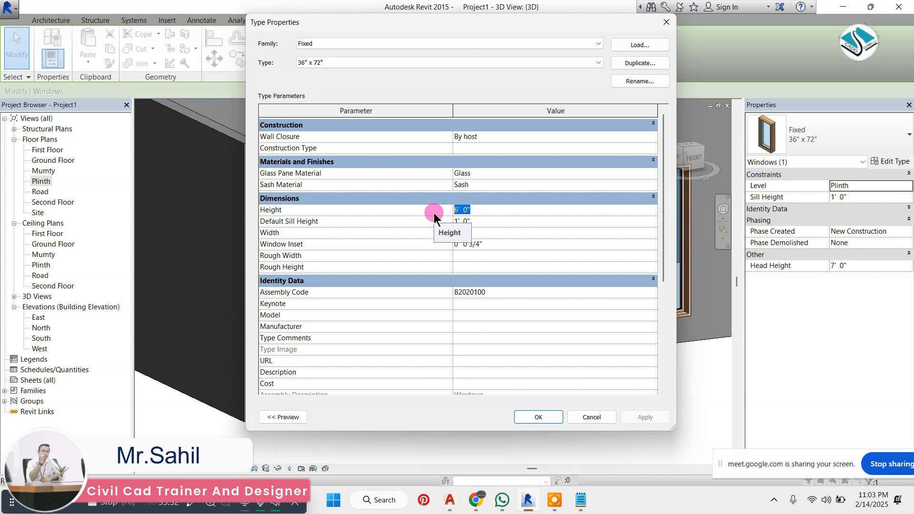
{"action": "type", "text": "5'"}
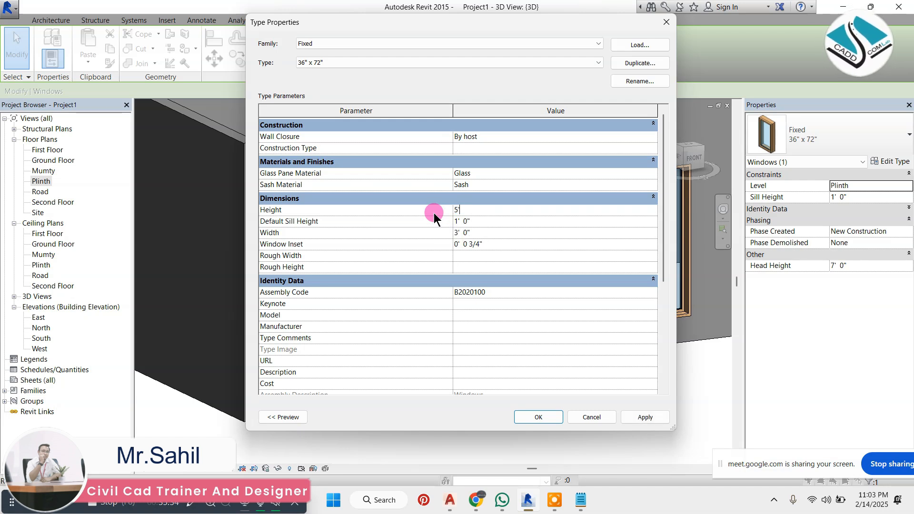
Set the window type's default sill height to 2' and width to 4'
{"action": "left_click", "coordinate": [490, 221]}
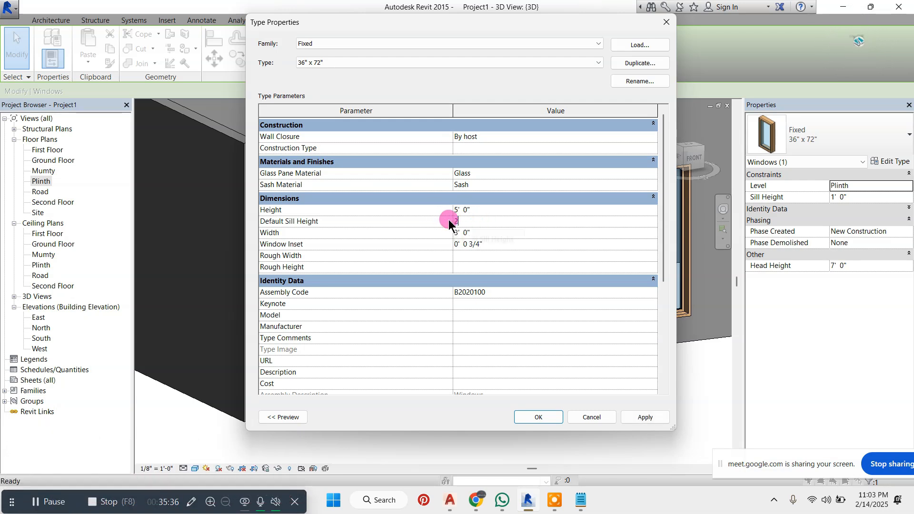
{"action": "type", "text": "2"}
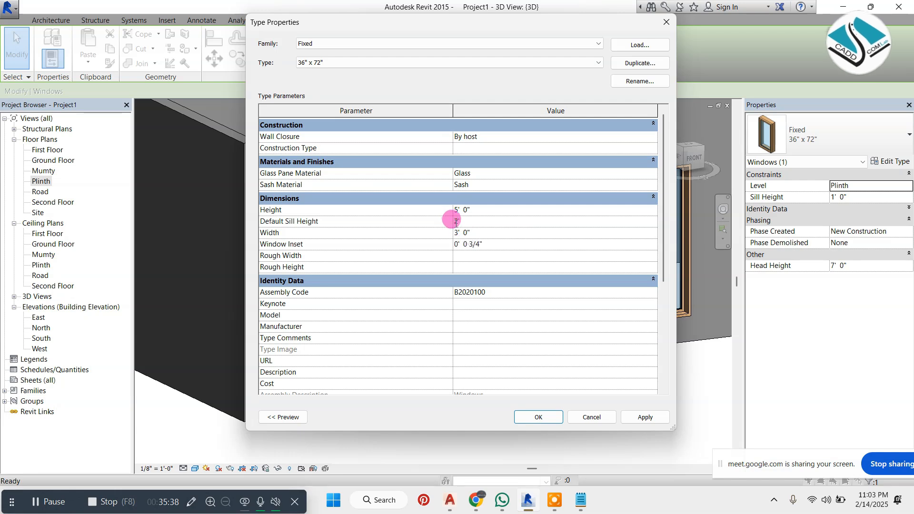
{"action": "left_click", "coordinate": [481, 233]}
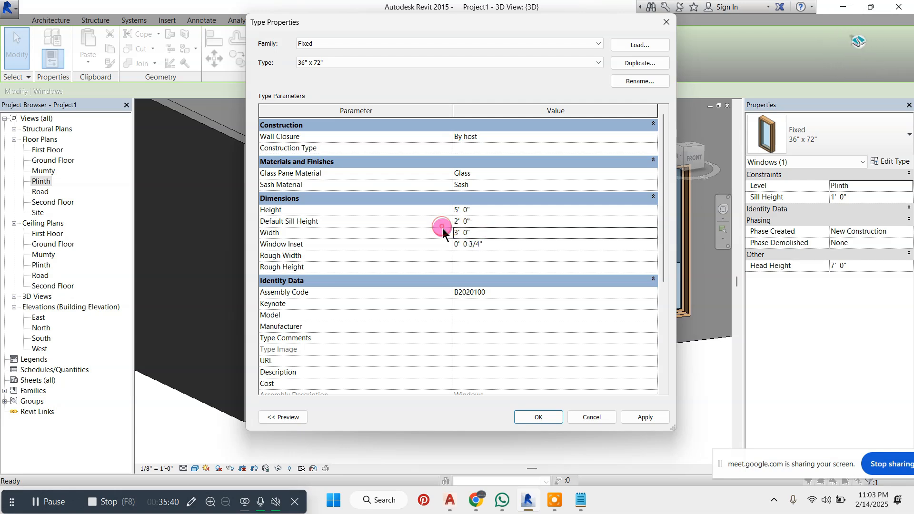
{"action": "type", "text": "4"}
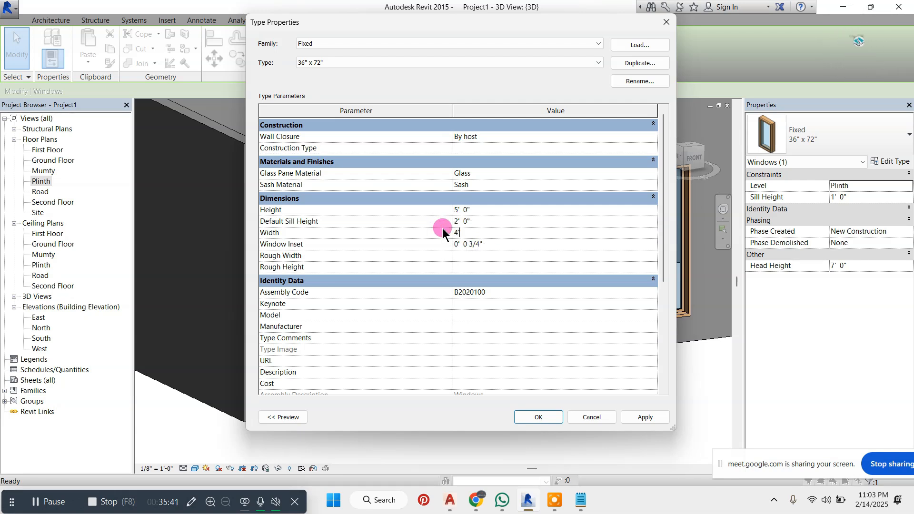
In the window type's identity data, set the assembly code to WD0325 and the manufacturer to DEHLI
{"action": "left_click", "coordinate": [475, 281]}
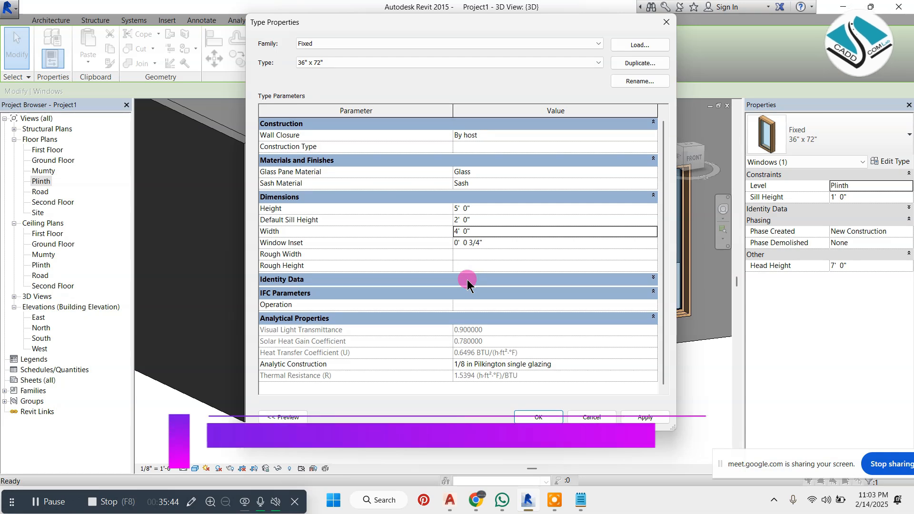
{"action": "left_click", "coordinate": [472, 280]}
{"action": "scroll", "coordinate": [467, 279], "scroll_direction": "down", "scroll_amount": 1}
{"action": "scroll", "coordinate": [461, 268], "scroll_direction": "down", "scroll_amount": 2}
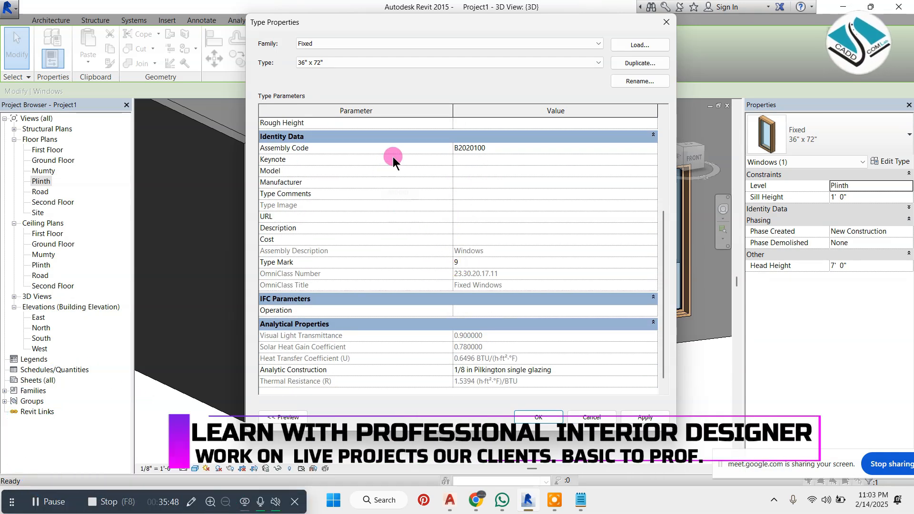
{"action": "left_click", "coordinate": [465, 148]}
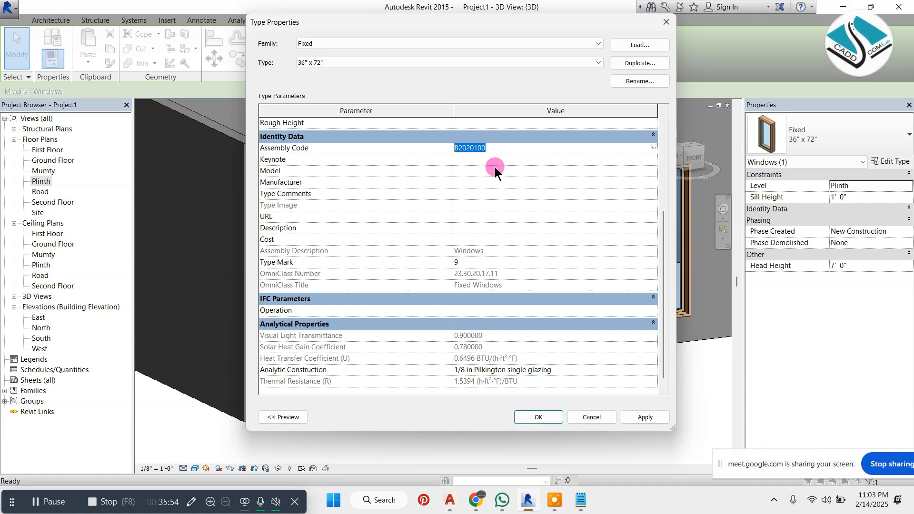
{"action": "type", "text": "wd"}
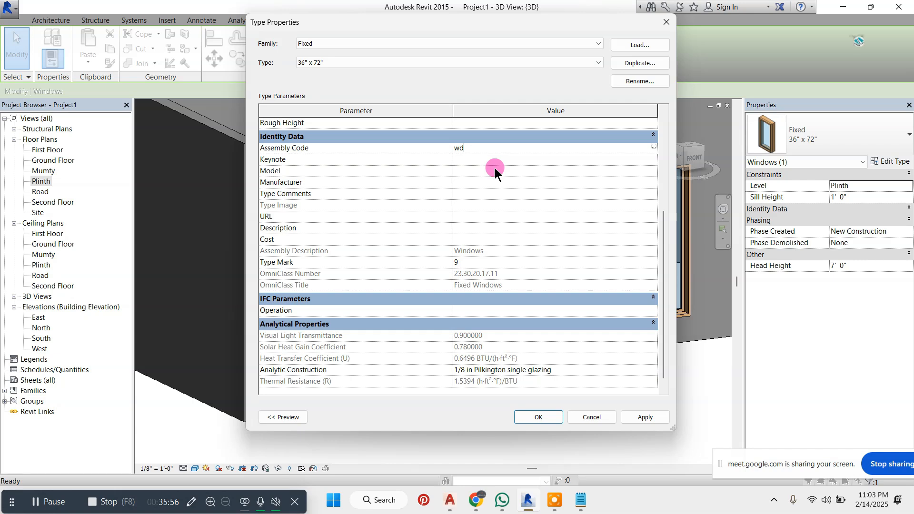
{"action": "key", "text": "BackSpace"}
{"action": "key", "text": "BackSpace"}
{"action": "type", "text": "WD"}
{"action": "left_click", "coordinate": [472, 181]}
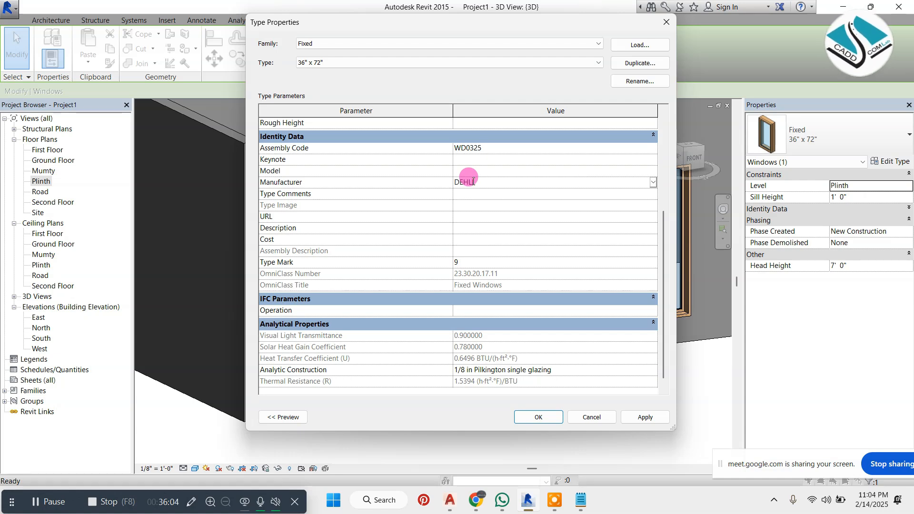
Fill in the window type's description as "Exterior Winodow Pvc-With Glass Finish", cost as 5500 and type mark as w1
{"action": "left_click", "coordinate": [462, 227]}
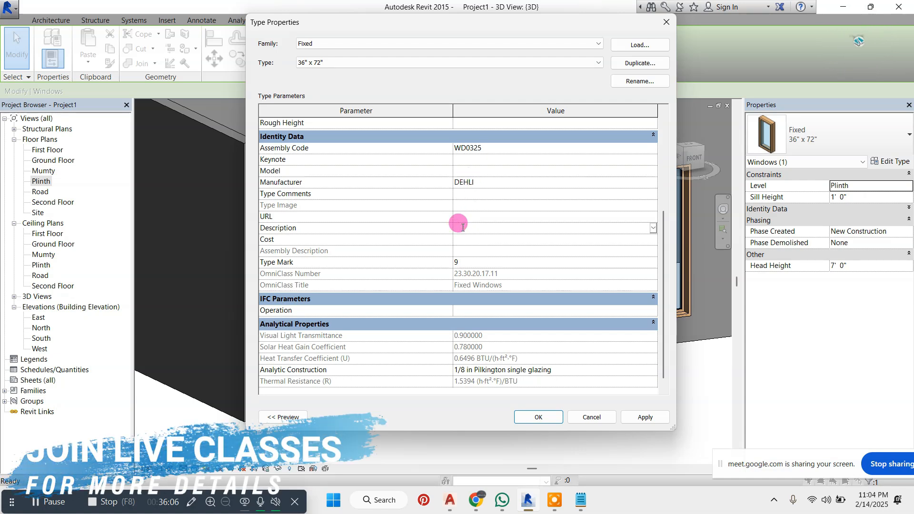
{"action": "type", "text": "E"}
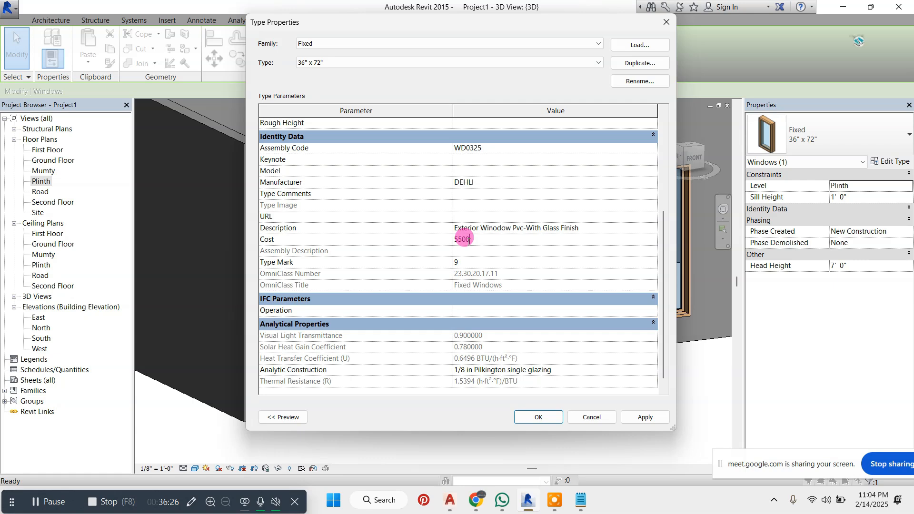
{"action": "left_click", "coordinate": [400, 263]}
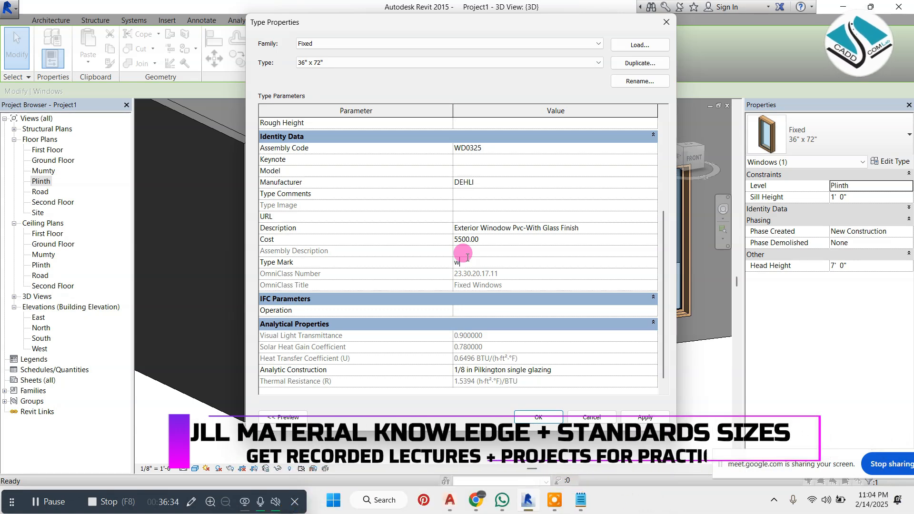
{"action": "type", "text": "w1"}
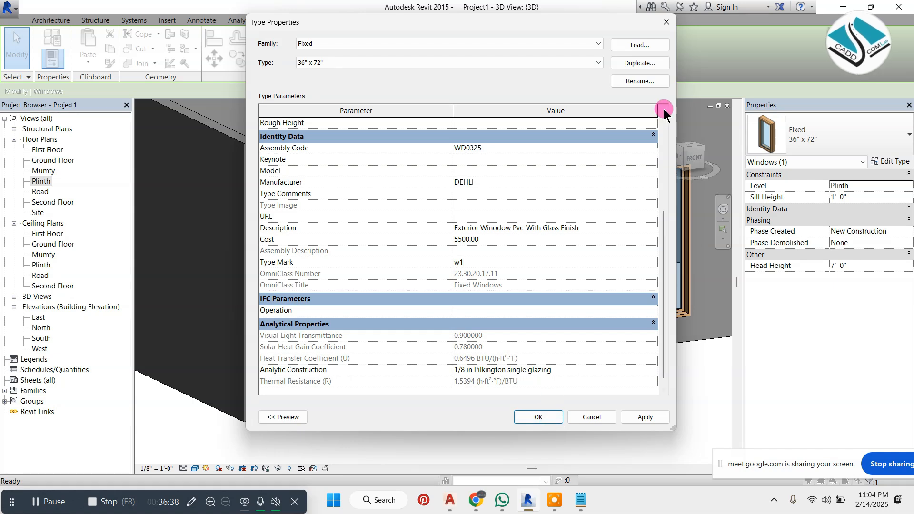
Duplicate the window type and enter "Exterior Winodw (W2)" as the new type's name
{"action": "left_click", "coordinate": [641, 64]}
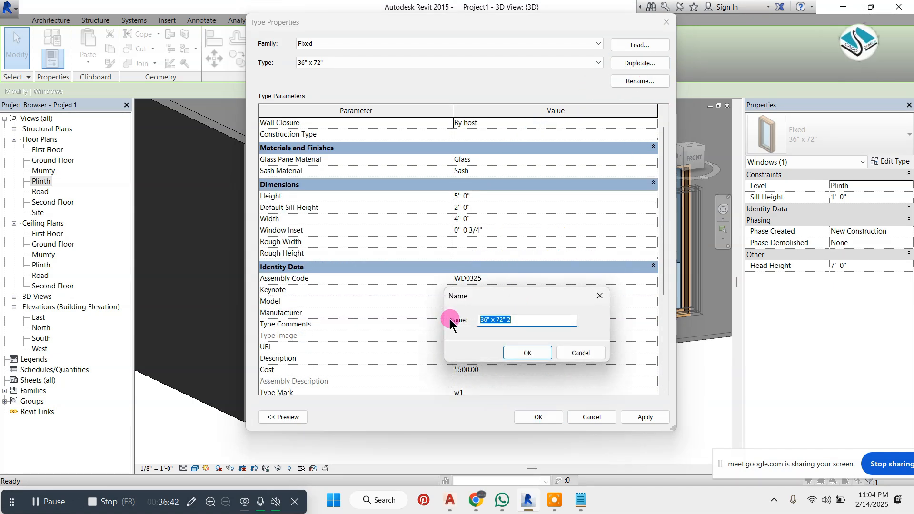
{"action": "type", "text": "Exterior Winodw W2)"}
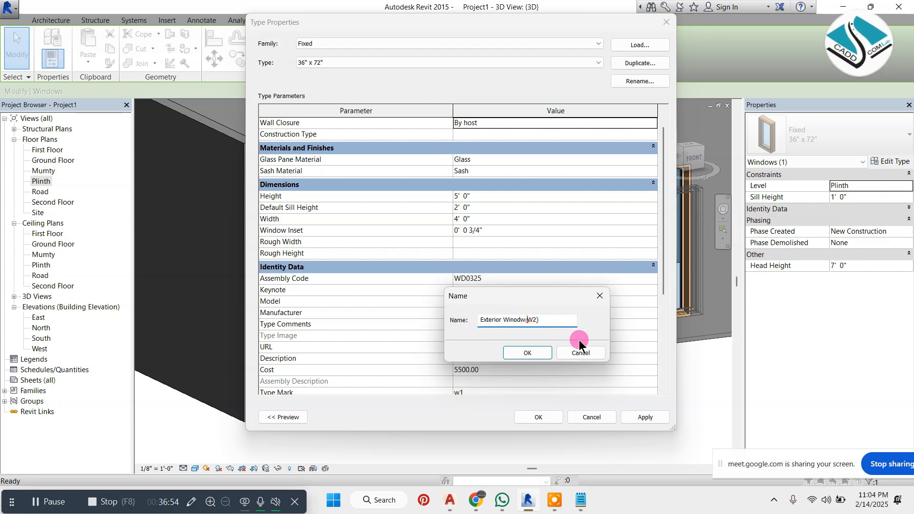
{"action": "left_click", "coordinate": [527, 320]}
{"action": "type", "text": "("}
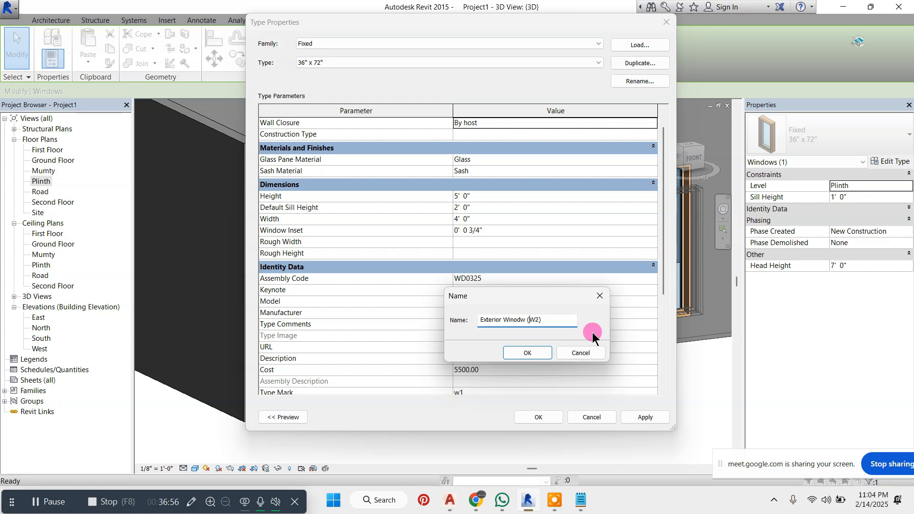
Reorder the new type's name to "(W2) Exterior Winodw", accept the type for the selected window and clear the selection
{"action": "left_click_drag", "start_coordinate": [550, 321], "coordinate": [527, 322]}
{"action": "key", "text": "ctrl+x"}
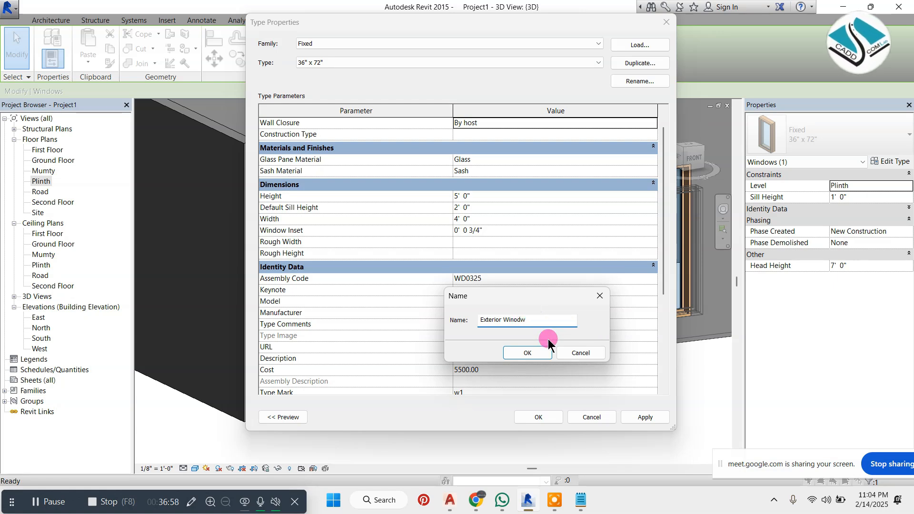
{"action": "left_click", "coordinate": [480, 321]}
{"action": "key", "text": "ctrl+v"}
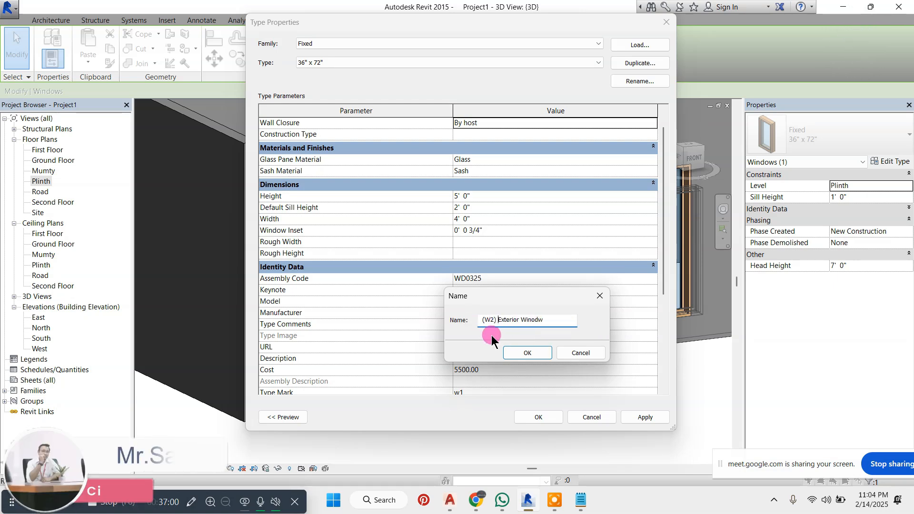
{"action": "left_click", "coordinate": [480, 321]}
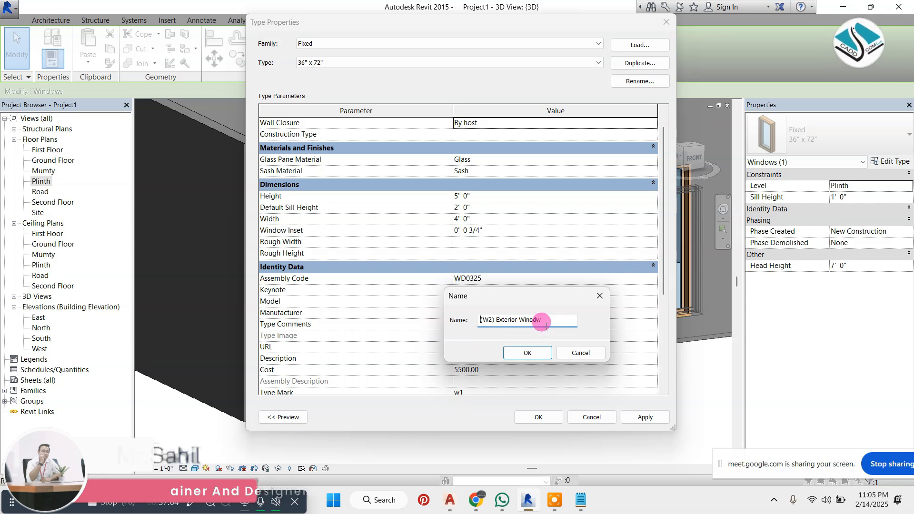
{"action": "left_click", "coordinate": [528, 352]}
{"action": "left_click", "coordinate": [549, 417]}
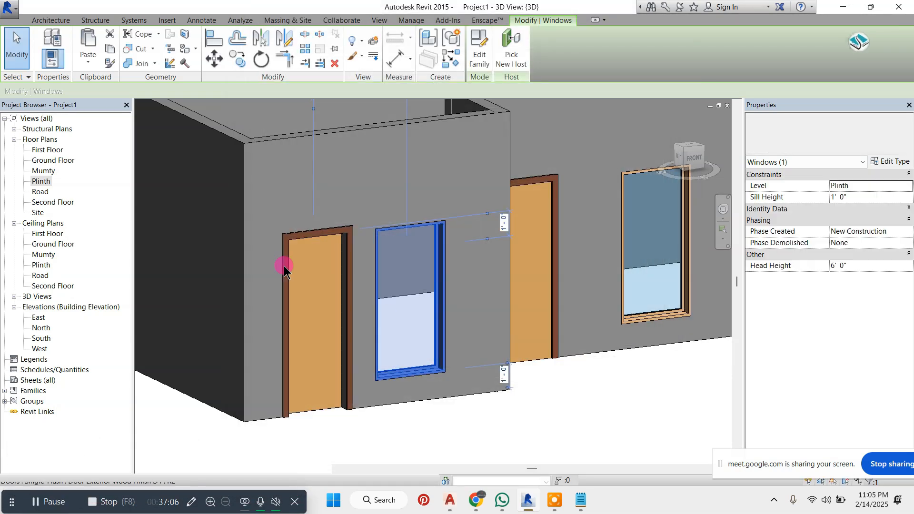
{"action": "scroll", "coordinate": [285, 266], "scroll_direction": "down", "scroll_amount": 3}
{"action": "scroll", "coordinate": [474, 275], "scroll_direction": "up", "scroll_amount": 2}
{"action": "key", "text": "Escape"}
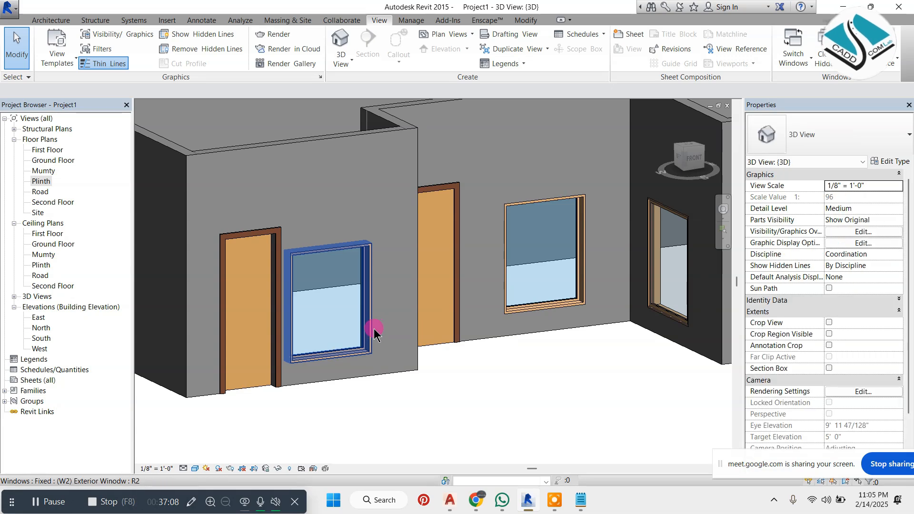
Set the sill height of the (W2) exterior window in the projecting front wall to 2' and clear the selection
{"action": "left_click", "coordinate": [374, 329]}
{"action": "left_click", "coordinate": [381, 361]}
{"action": "type", "text": "2"}
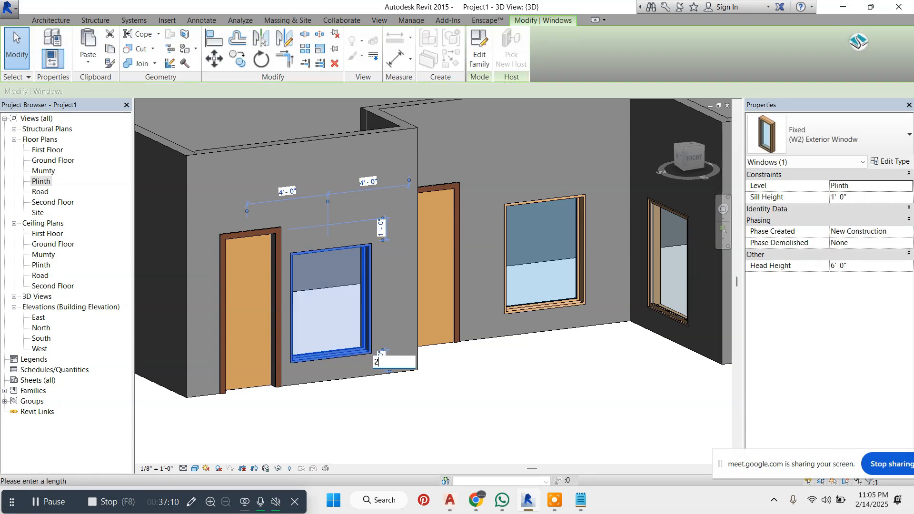
{"action": "key", "text": "Return"}
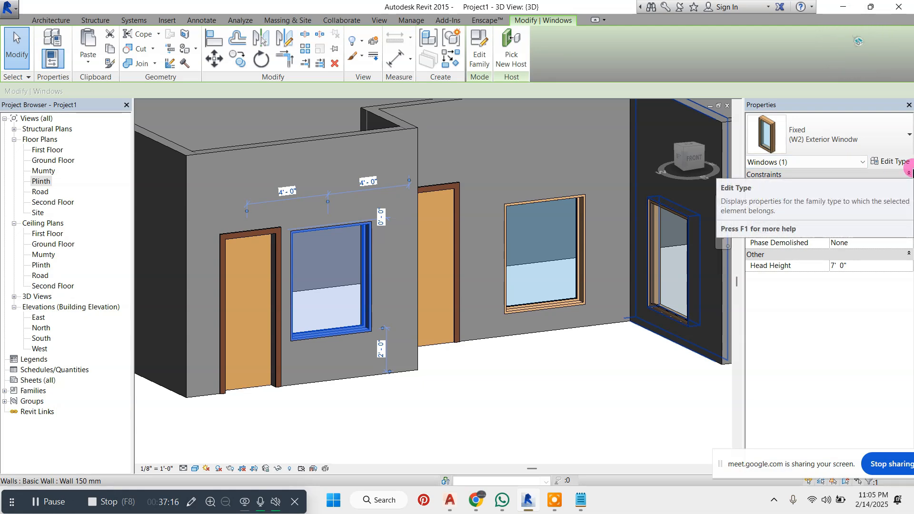
{"action": "key", "text": "Escape"}
{"action": "scroll", "coordinate": [308, 338], "scroll_direction": "down", "scroll_amount": 5}
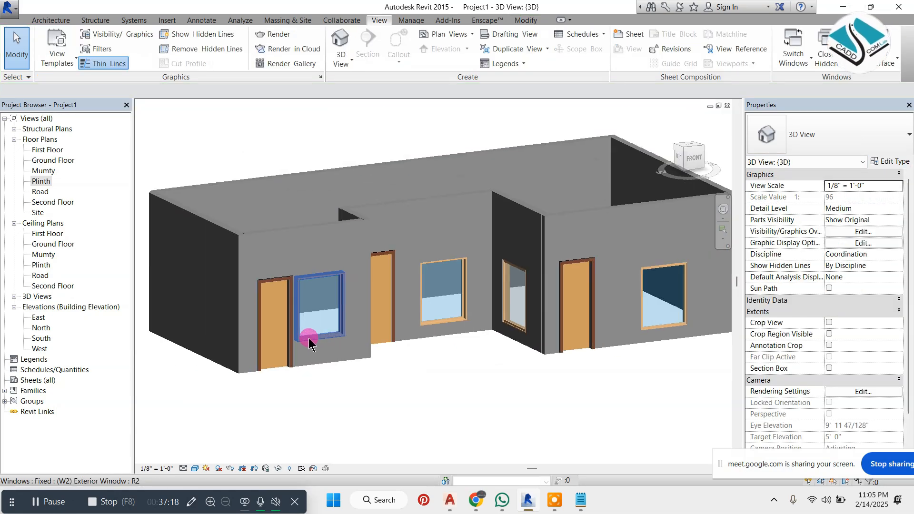
Duplicate the type of the 36" x 72" window in the recessed wall as "(W3) WINDOW EXTERIOR"
{"action": "middle_click_drag", "start_coordinate": [309, 338], "coordinate": [612, 296], "text": "shift"}
{"action": "scroll", "coordinate": [501, 305], "scroll_direction": "up", "scroll_amount": 3}
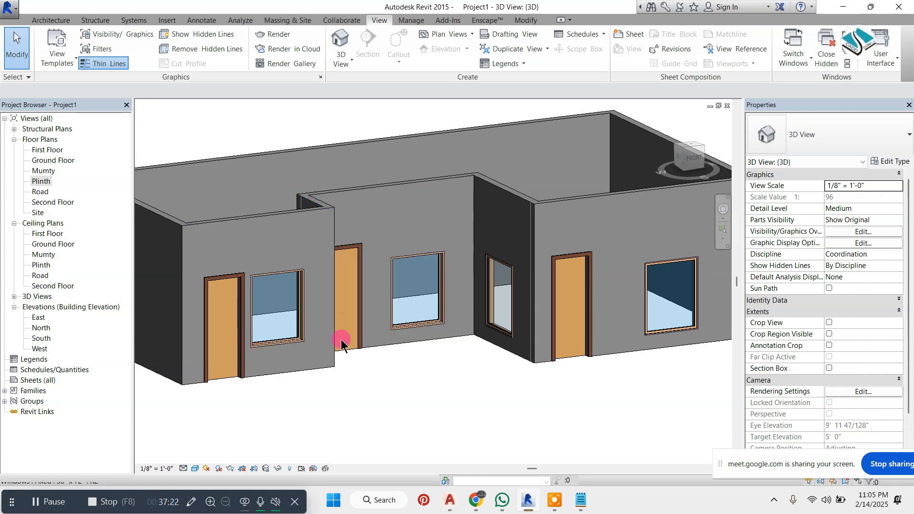
{"action": "scroll", "coordinate": [333, 293], "scroll_direction": "up", "scroll_amount": 3}
{"action": "scroll", "coordinate": [534, 319], "scroll_direction": "down", "scroll_amount": 5}
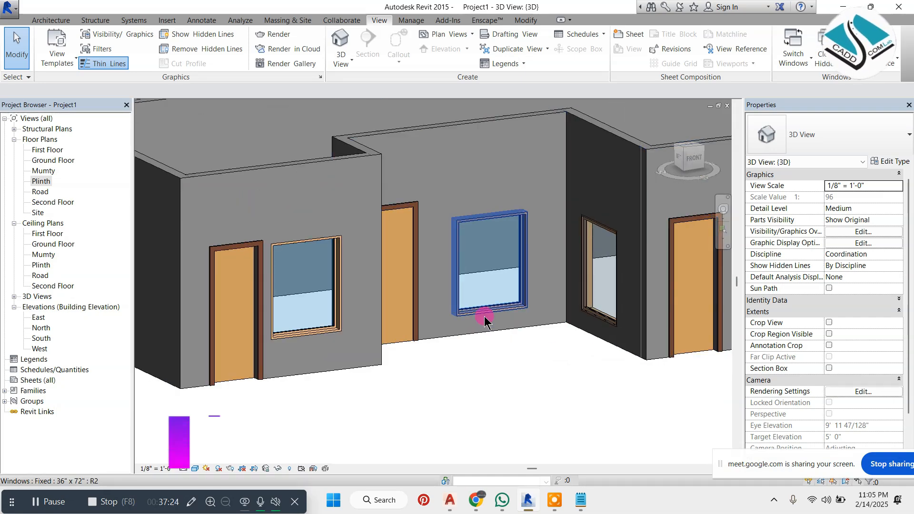
{"action": "scroll", "coordinate": [362, 285], "scroll_direction": "up", "scroll_amount": 2}
{"action": "scroll", "coordinate": [586, 249], "scroll_direction": "down", "scroll_amount": 2}
{"action": "scroll", "coordinate": [414, 252], "scroll_direction": "up", "scroll_amount": 3}
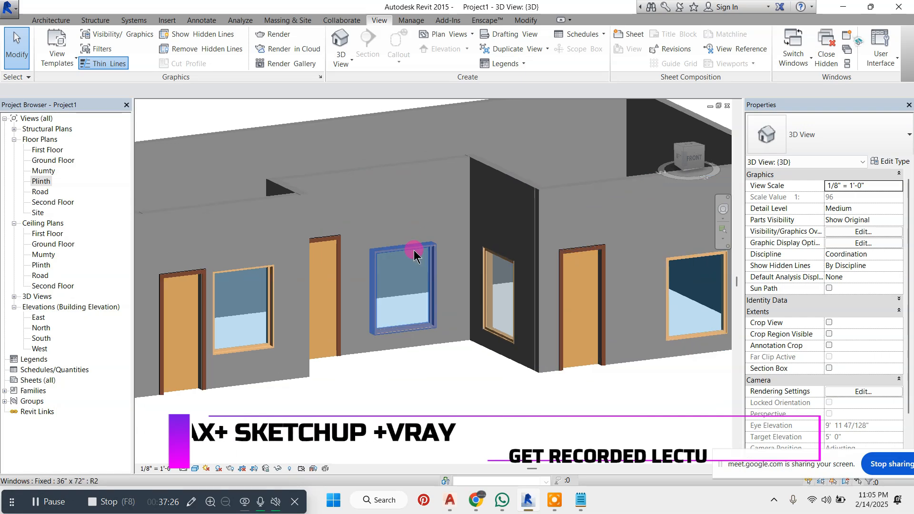
{"action": "left_click", "coordinate": [410, 276]}
{"action": "left_click", "coordinate": [888, 162]}
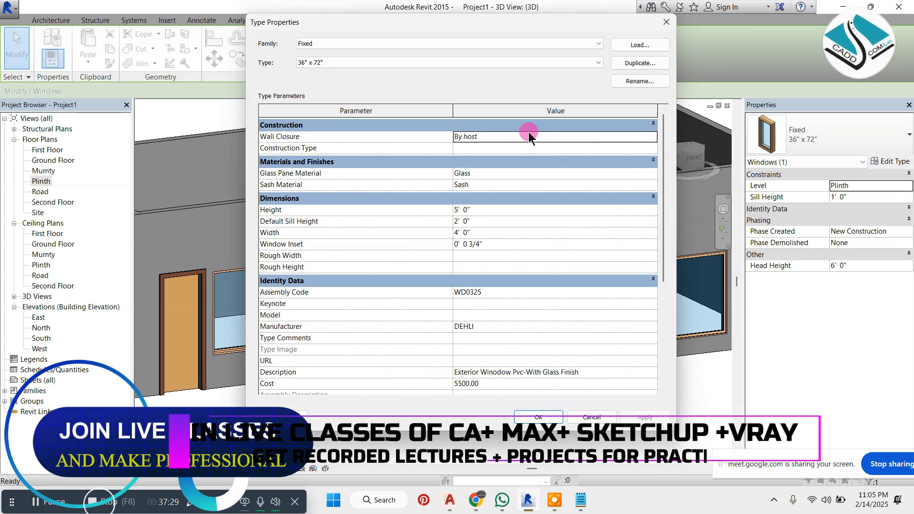
{"action": "left_click", "coordinate": [650, 64]}
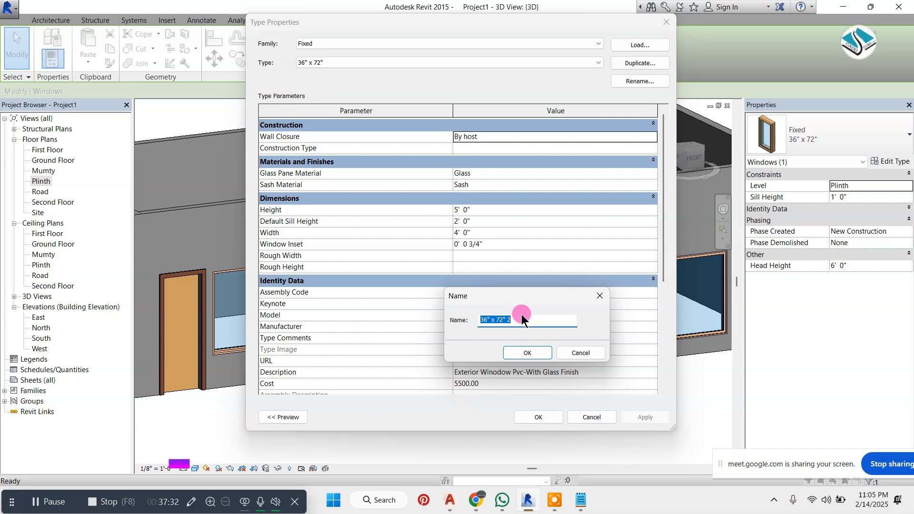
{"action": "type", "text": "(W2)"}
{"action": "left_click_drag", "start_coordinate": [508, 316], "coordinate": [475, 322]}
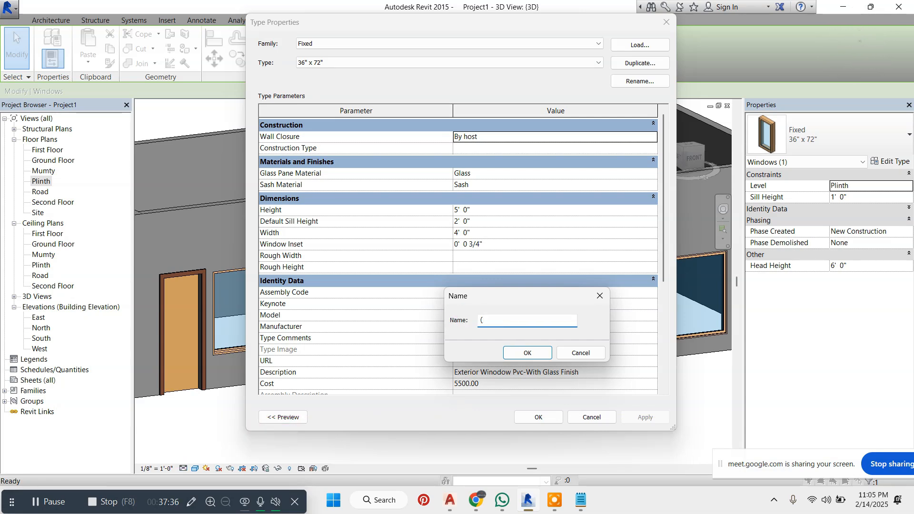
{"action": "type", "text": "(W3"}
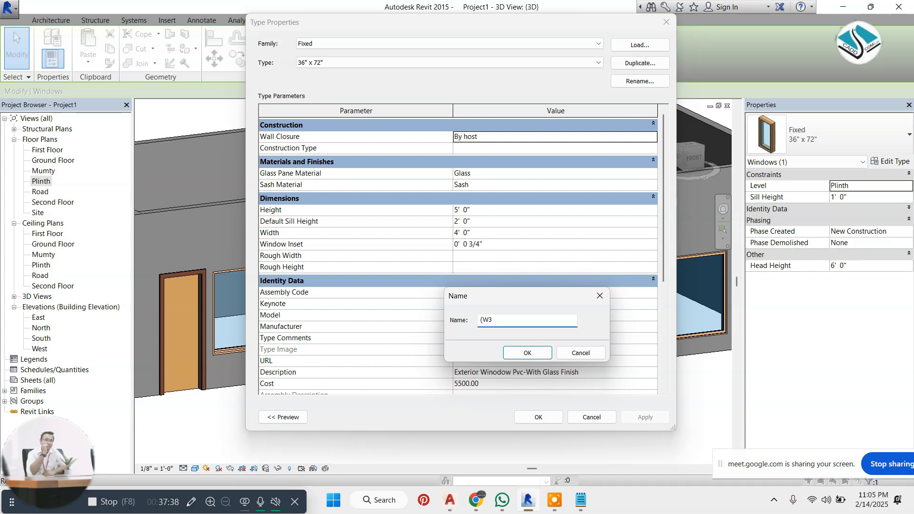
{"action": "type", "text": ")"}
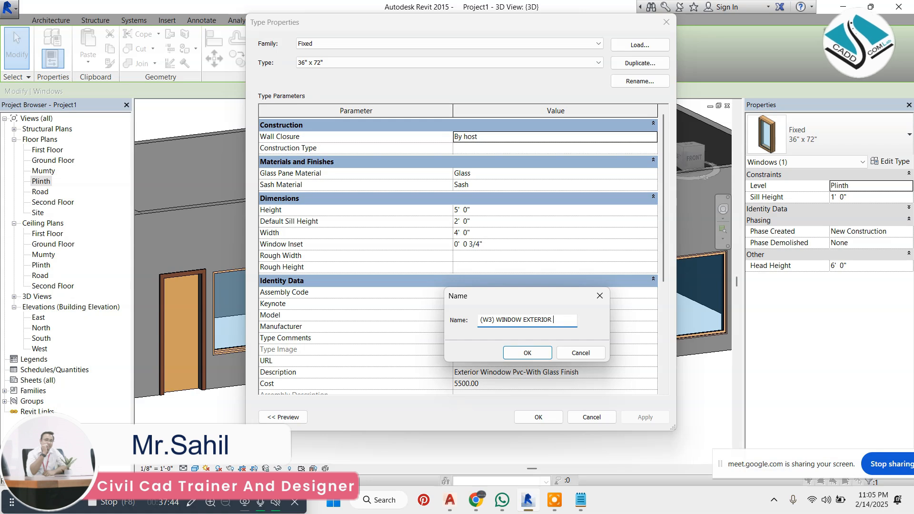
{"action": "type", "text": " WINDOW EXTERIOR"}
{"action": "left_click", "coordinate": [526, 353]}
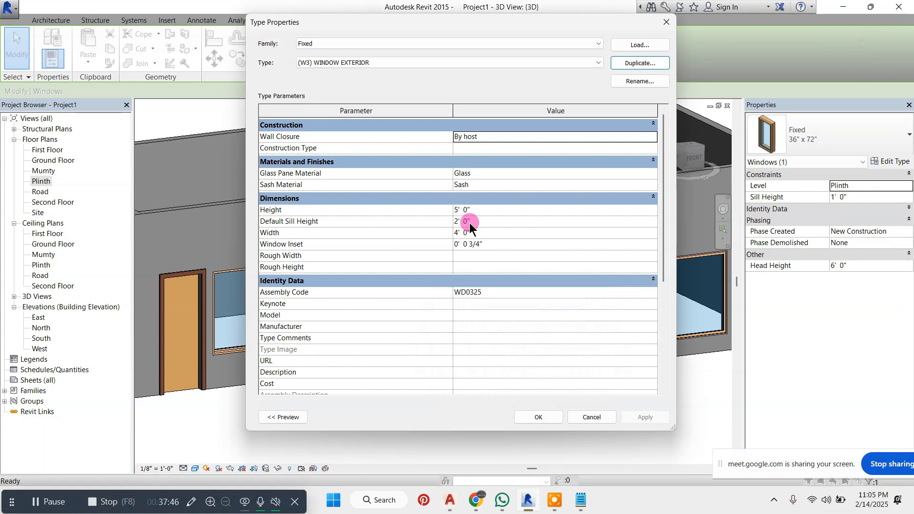
Set the new window type's width to 3' 0", accept the type properties and clear the selection
{"action": "left_click", "coordinate": [476, 233]}
{"action": "left_click", "coordinate": [435, 233]}
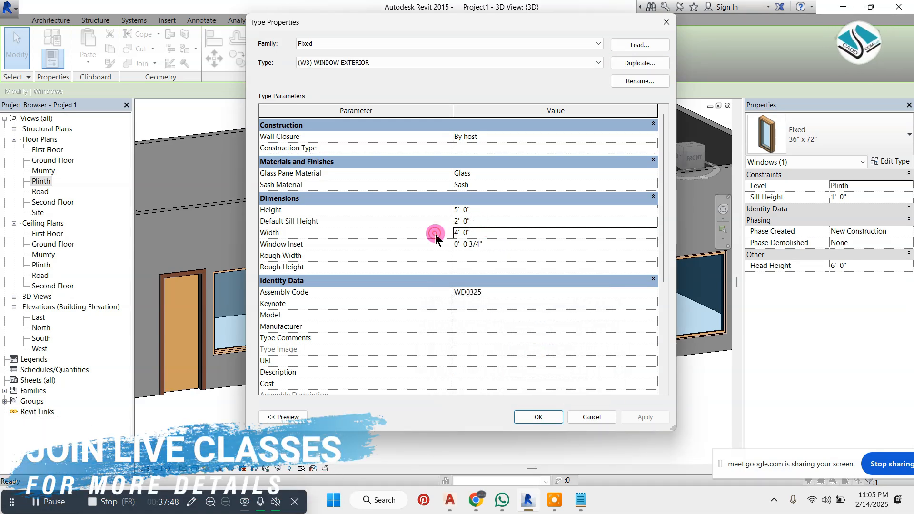
{"action": "left_click_drag", "start_coordinate": [470, 228], "coordinate": [441, 228]}
{"action": "left_click", "coordinate": [443, 230]}
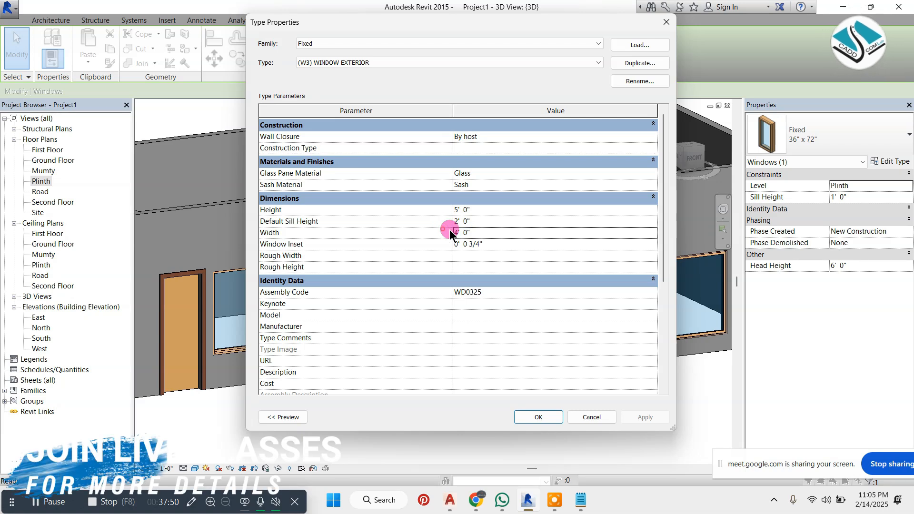
{"action": "left_click", "coordinate": [468, 230]}
{"action": "left_click", "coordinate": [453, 229]}
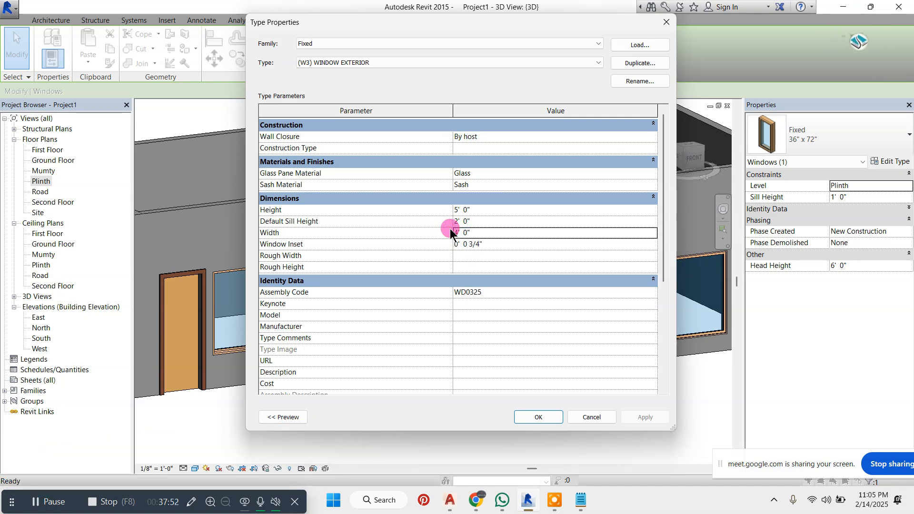
{"action": "double_click", "coordinate": [467, 232]}
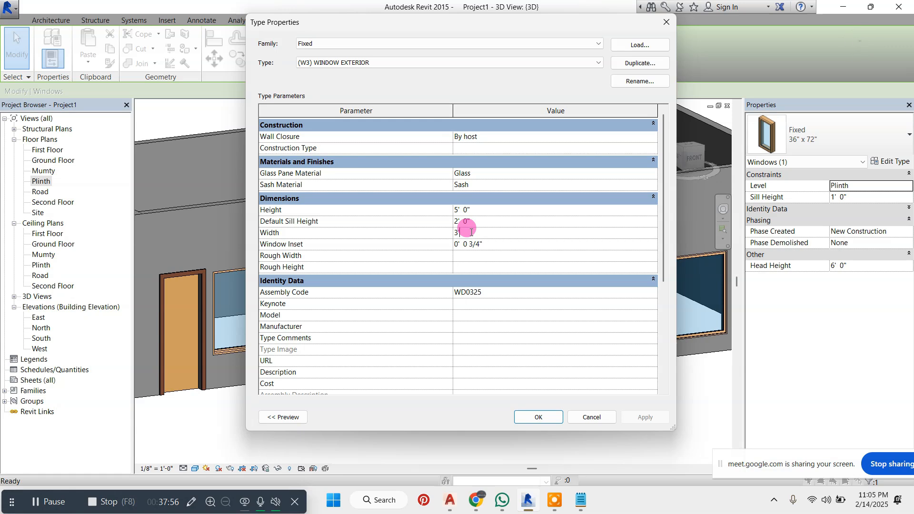
{"action": "left_click", "coordinate": [541, 417]}
{"action": "left_click", "coordinate": [476, 384]}
Move the (W3) window in the recessed wall to 1' from the adjacent door, measuring between their facing edges
{"action": "scroll", "coordinate": [401, 333], "scroll_direction": "up", "scroll_amount": 3}
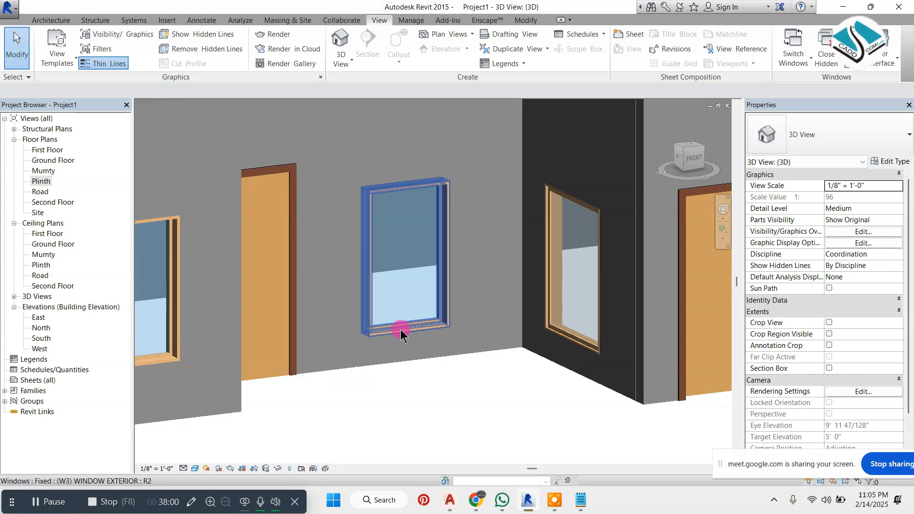
{"action": "left_click", "coordinate": [402, 334]}
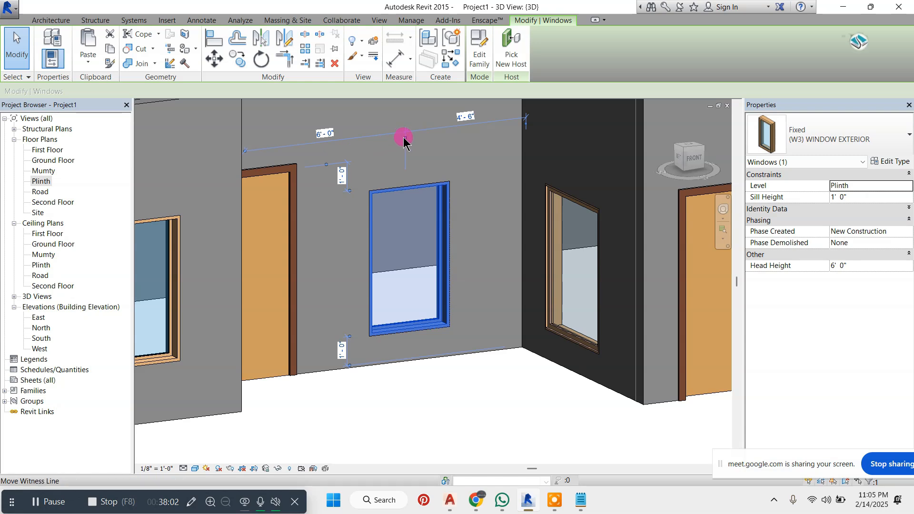
{"action": "left_click_drag", "start_coordinate": [403, 139], "coordinate": [241, 147]}
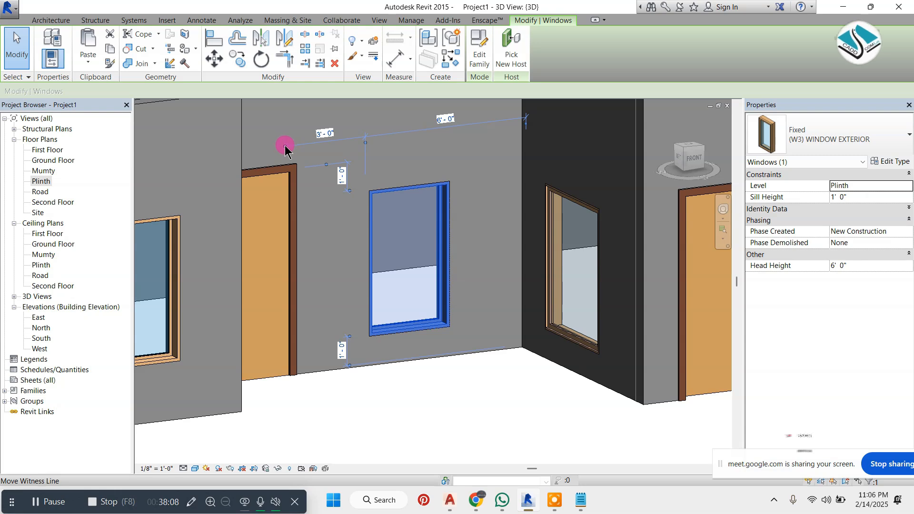
{"action": "left_click_drag", "start_coordinate": [284, 149], "coordinate": [245, 153]}
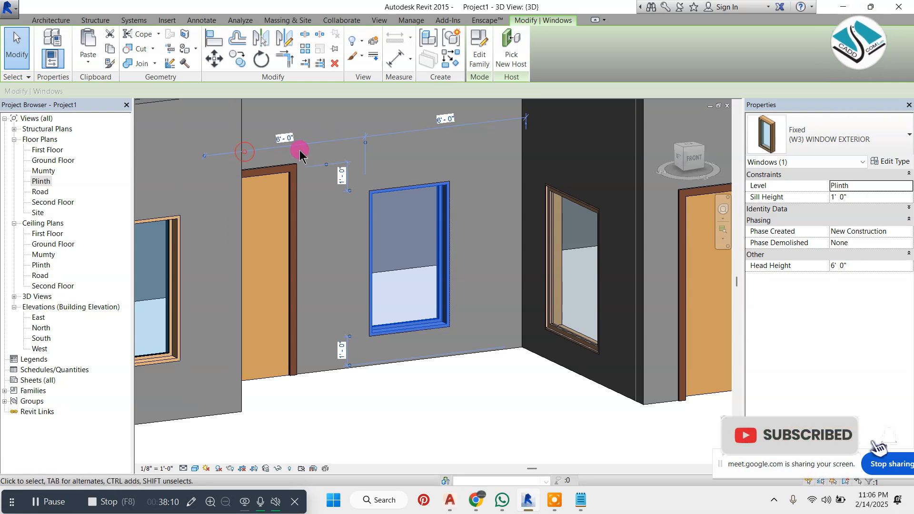
{"action": "left_click", "coordinate": [205, 156]}
{"action": "left_click", "coordinate": [323, 134]}
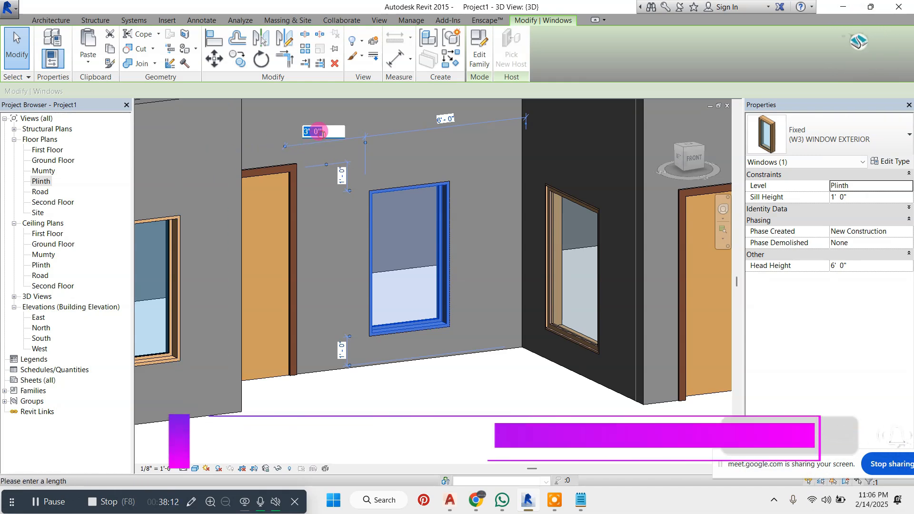
{"action": "type", "text": "1"}
{"action": "key", "text": "Return"}
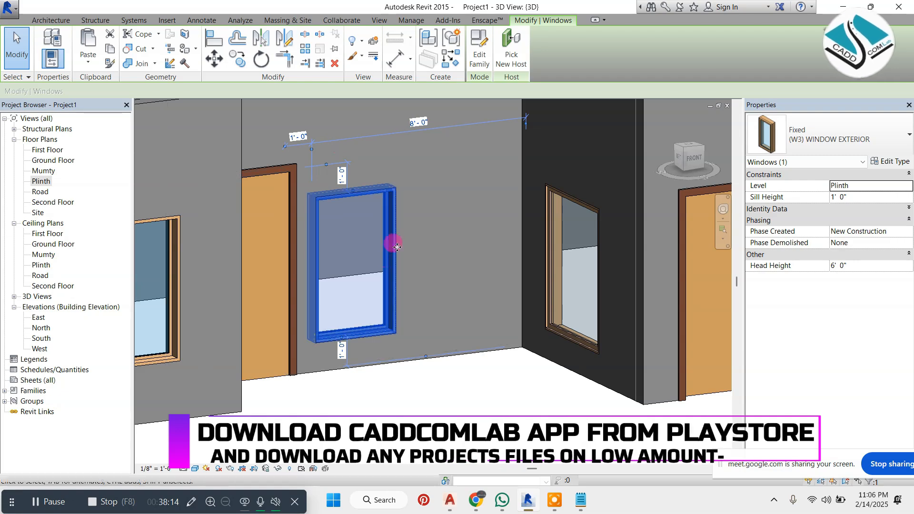
Set the recessed wall's (W3) window to a sill height of 2' and clear the selection
{"action": "left_click", "coordinate": [341, 351]}
{"action": "type", "text": "2'"}
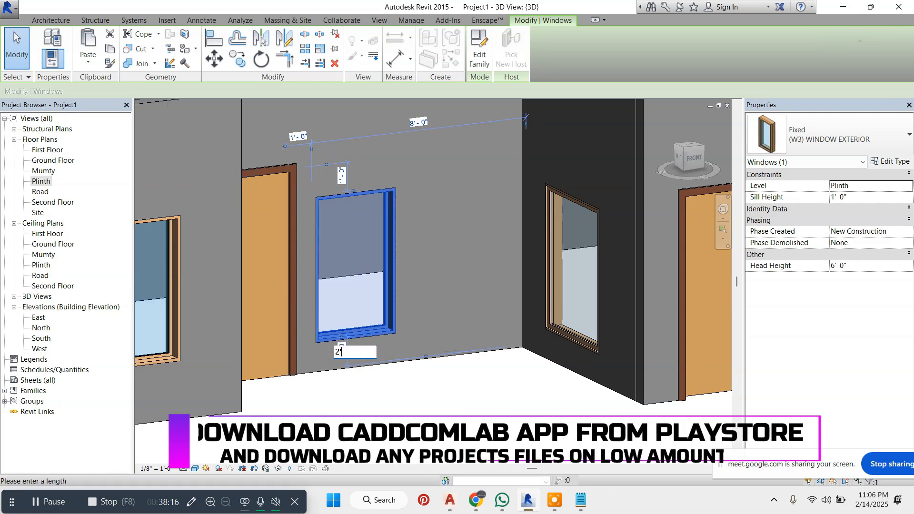
{"action": "key", "text": "Return"}
{"action": "scroll", "coordinate": [408, 333], "scroll_direction": "down", "scroll_amount": 4}
{"action": "key", "text": "Escape"}
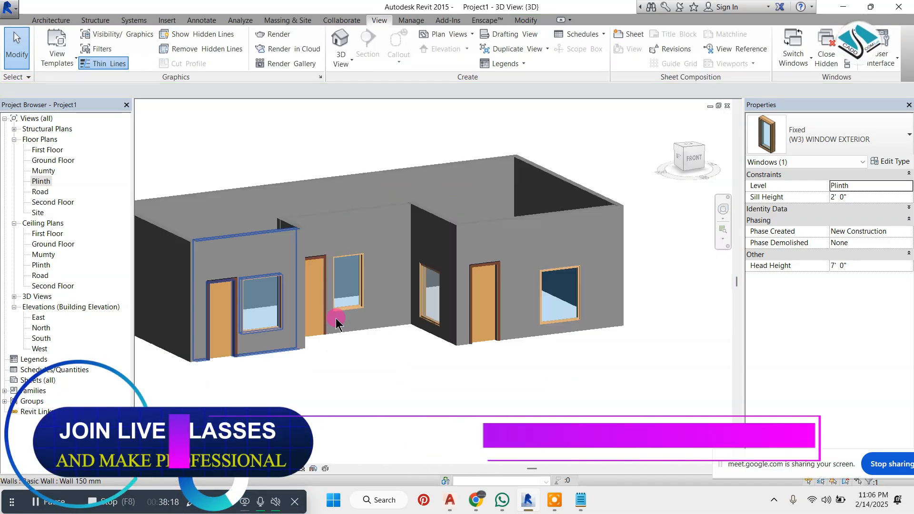
{"action": "key", "text": "Escape"}
Match the (W3) window type onto the window in the far front wall and end the Match Type command
{"action": "scroll", "coordinate": [429, 319], "scroll_direction": "up", "scroll_amount": 3}
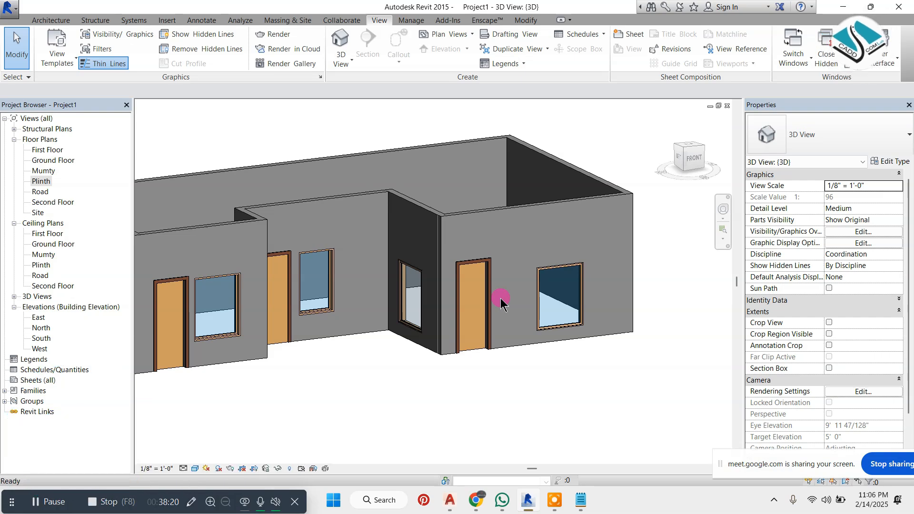
{"action": "key", "text": "m"}
{"action": "key", "text": "a"}
{"action": "left_click", "coordinate": [332, 302]}
{"action": "left_click", "coordinate": [561, 323]}
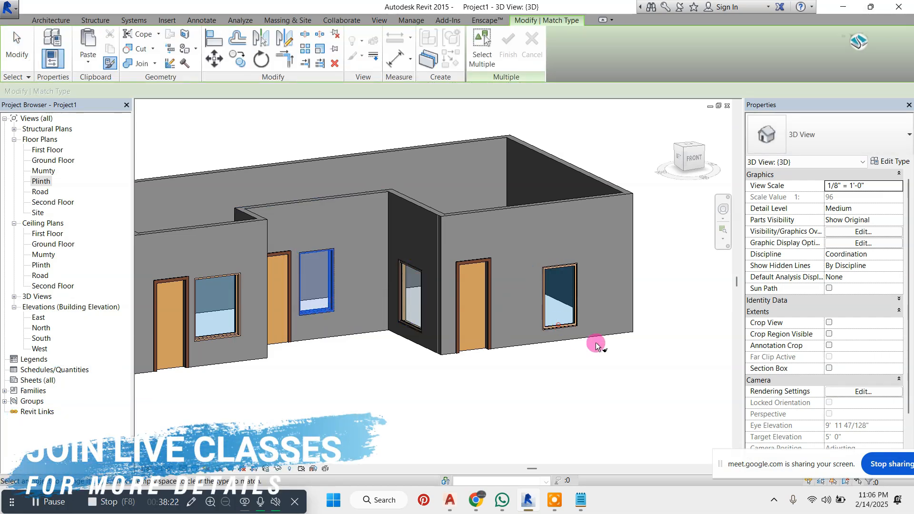
{"action": "key", "text": "Escape"}
{"action": "key", "text": "Escape"}
Reference the far front window's dimension to the facing edges of window and door, and set that distance to 1'
{"action": "scroll", "coordinate": [495, 281], "scroll_direction": "up", "scroll_amount": 3}
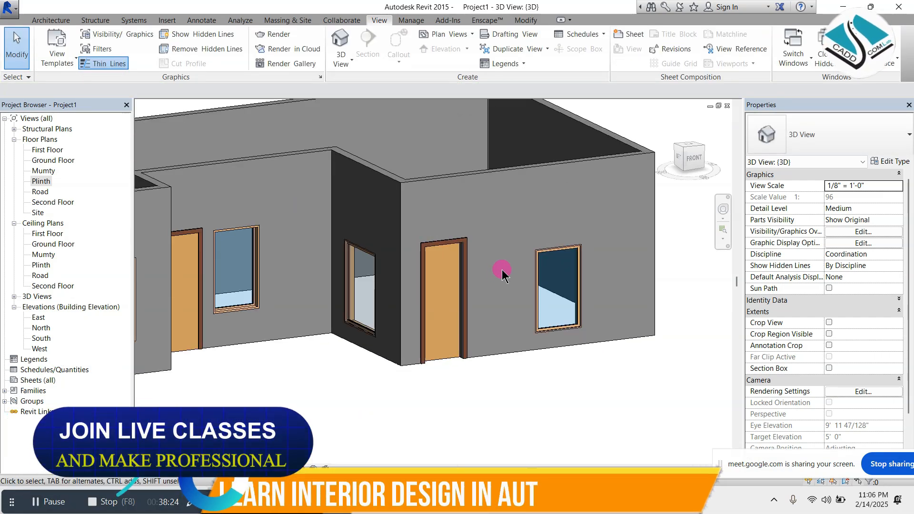
{"action": "left_click", "coordinate": [542, 260]}
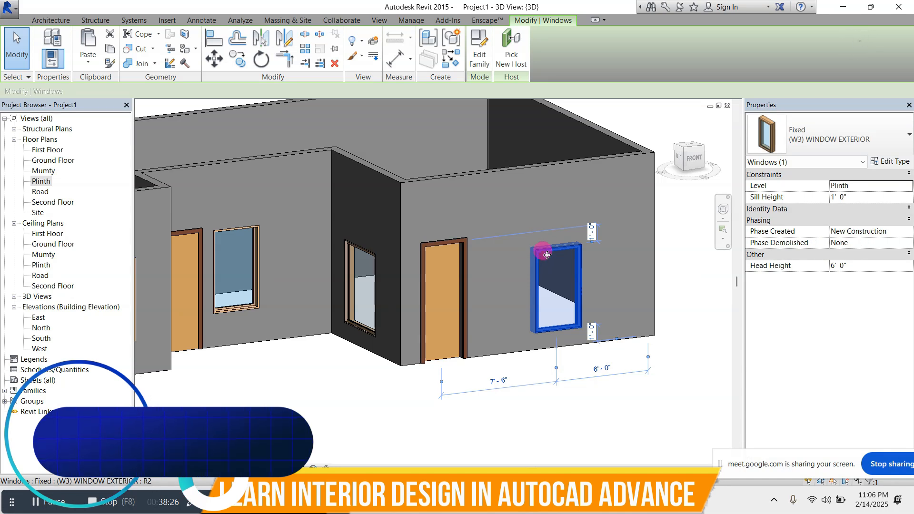
{"action": "left_click_drag", "start_coordinate": [442, 381], "coordinate": [424, 388]}
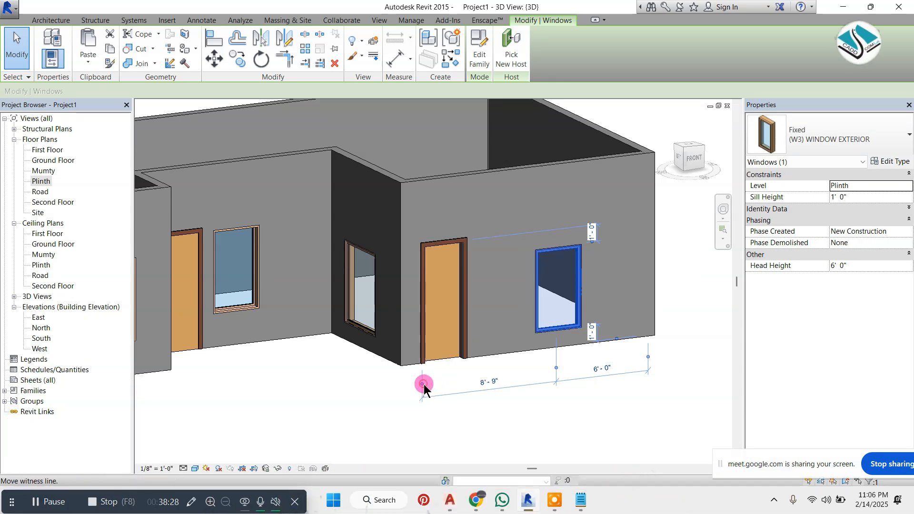
{"action": "left_click_drag", "start_coordinate": [552, 373], "coordinate": [524, 373]}
{"action": "left_click", "coordinate": [504, 380]}
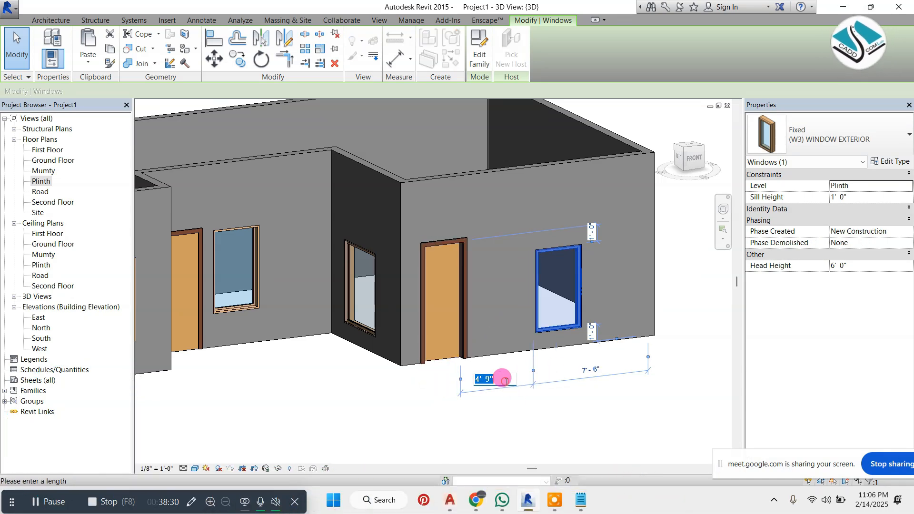
{"action": "type", "text": "1'"}
{"action": "key", "text": "Return"}
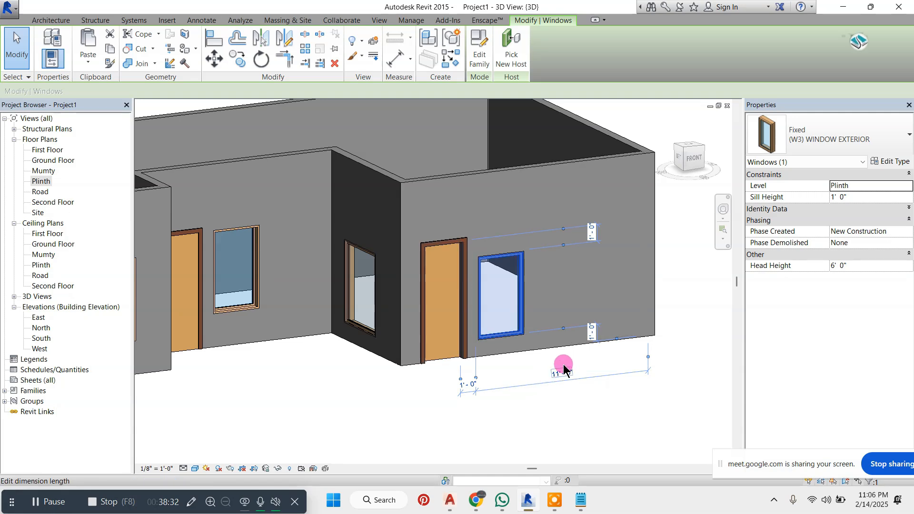
Set the sill height of the far front wall's (W3) window to 2' and clear the selection
{"action": "left_click", "coordinate": [591, 333]}
{"action": "type", "text": "2'"}
{"action": "key", "text": "Return"}
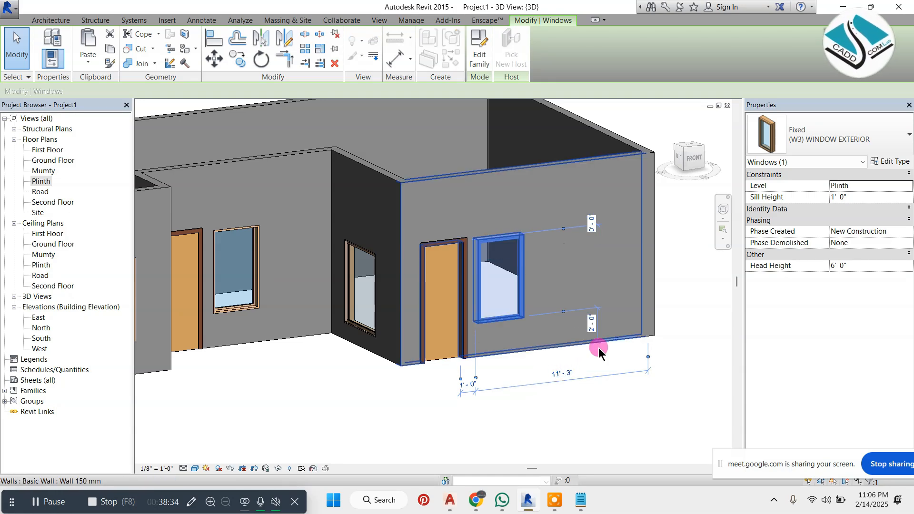
{"action": "left_click", "coordinate": [588, 365]}
{"action": "scroll", "coordinate": [490, 311], "scroll_direction": "down", "scroll_amount": 5}
{"action": "scroll", "coordinate": [409, 331], "scroll_direction": "up", "scroll_amount": 3}
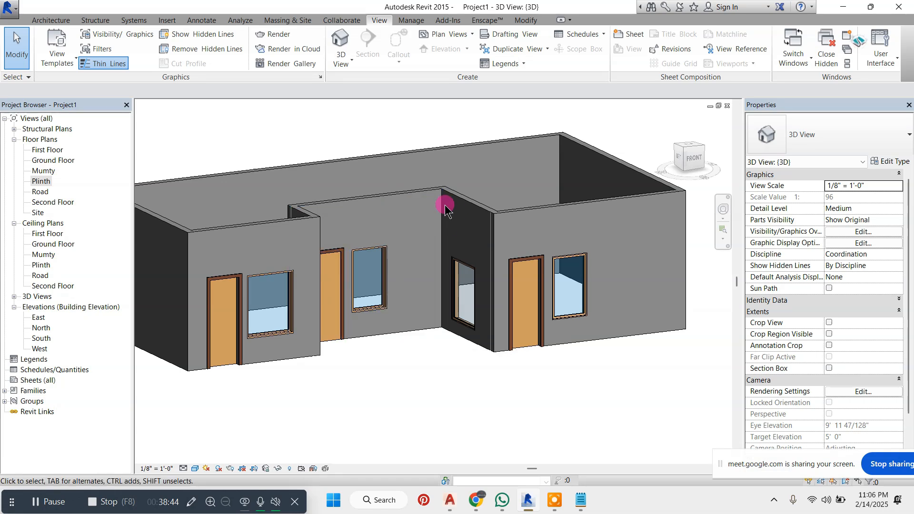
Switch to the Notepad topic list and add the entries "4-DOOR PLACING" and "5-WINDOW PLACING" on separate lines
{"action": "left_click", "coordinate": [581, 500]}
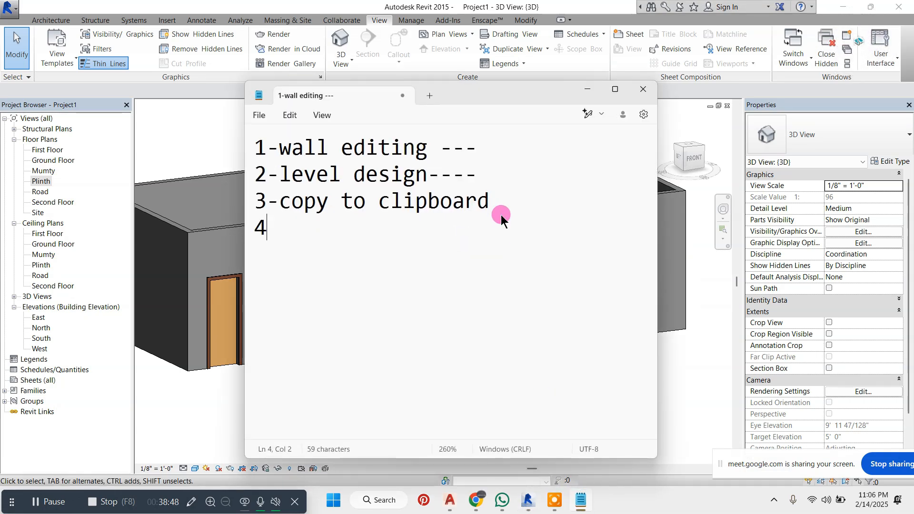
{"action": "type", "text": "OOR P"}
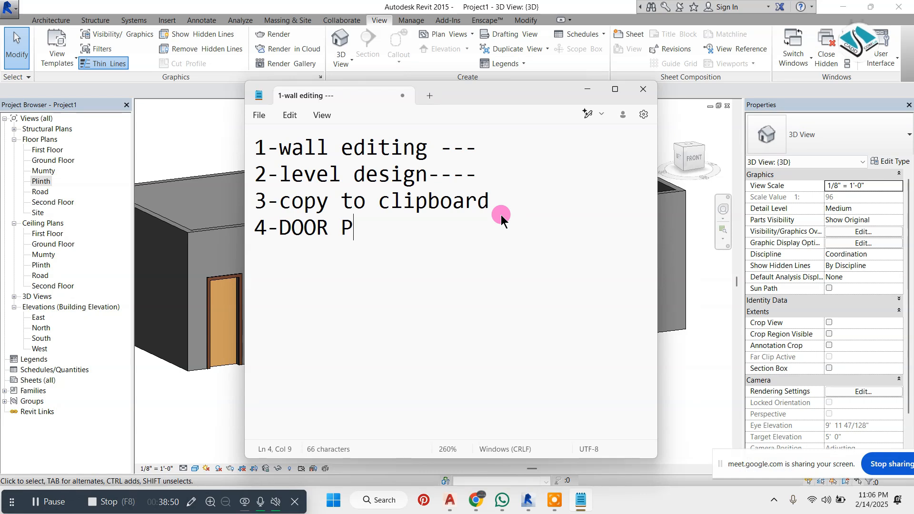
{"action": "type", "text": "LACING"}
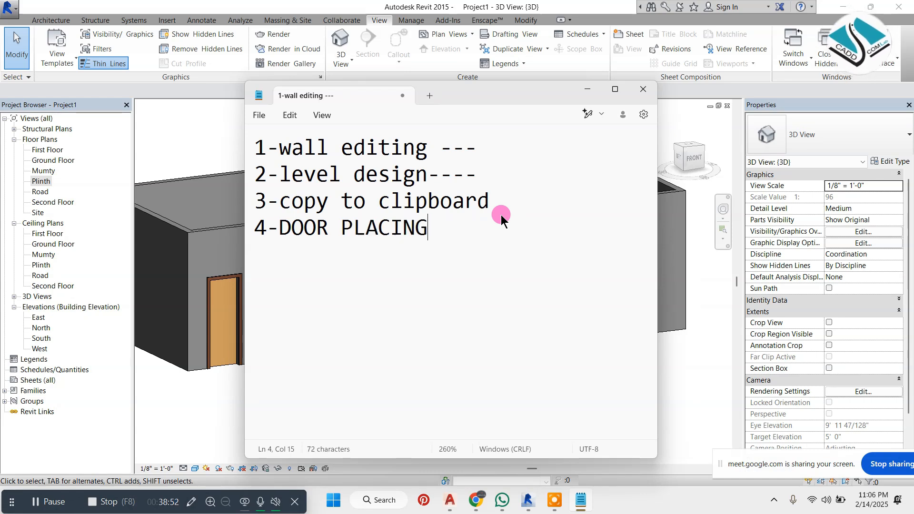
{"action": "key", "text": "Return"}
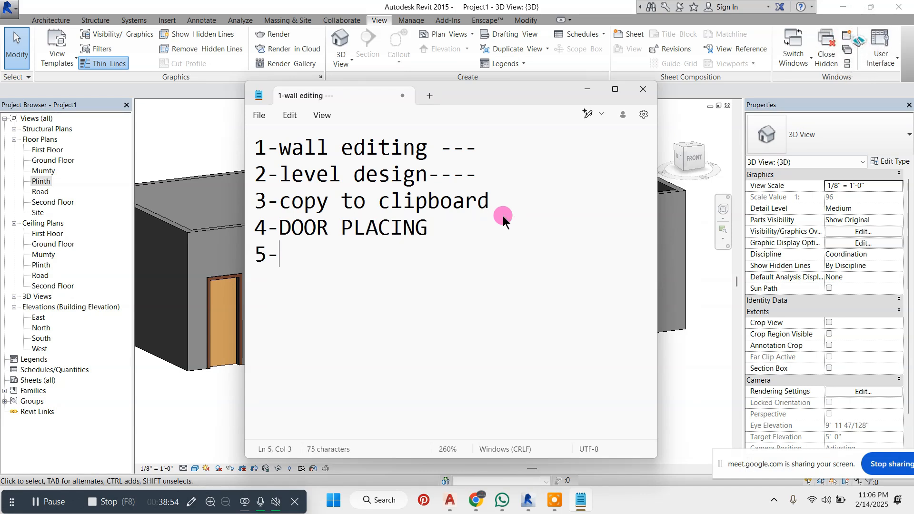
{"action": "type", "text": "5-WINDO"}
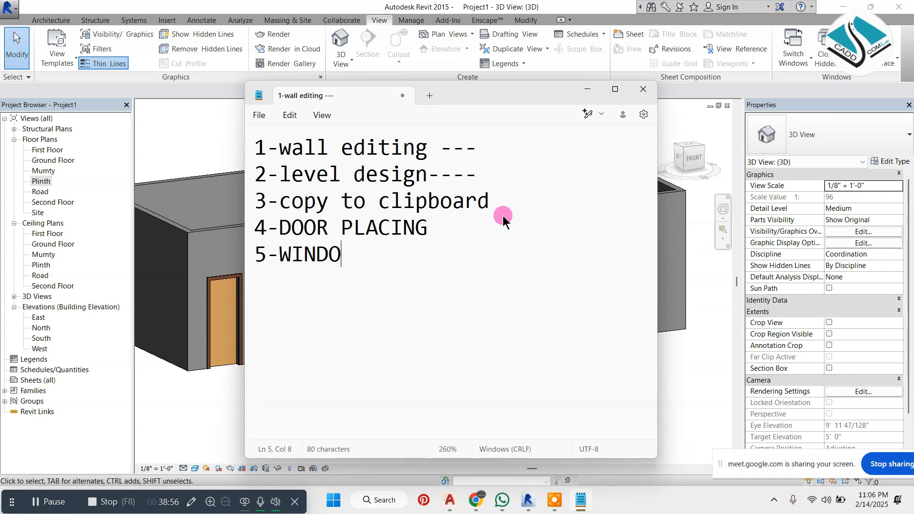
{"action": "type", "text": "W PLACING"}
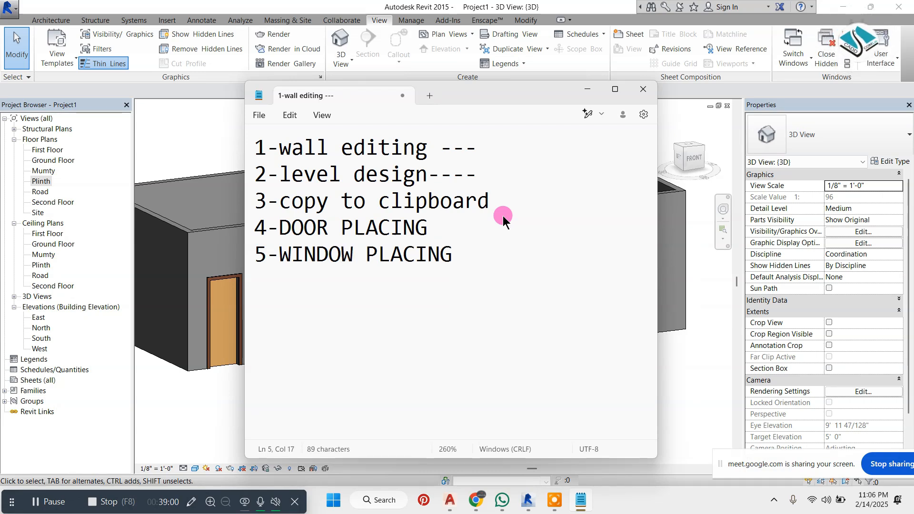
Add the entries "6-DOOR EDITING" and "7-WINDOW EDITING" to the topic list and start a new line with "8-"
{"action": "key", "text": "Return"}
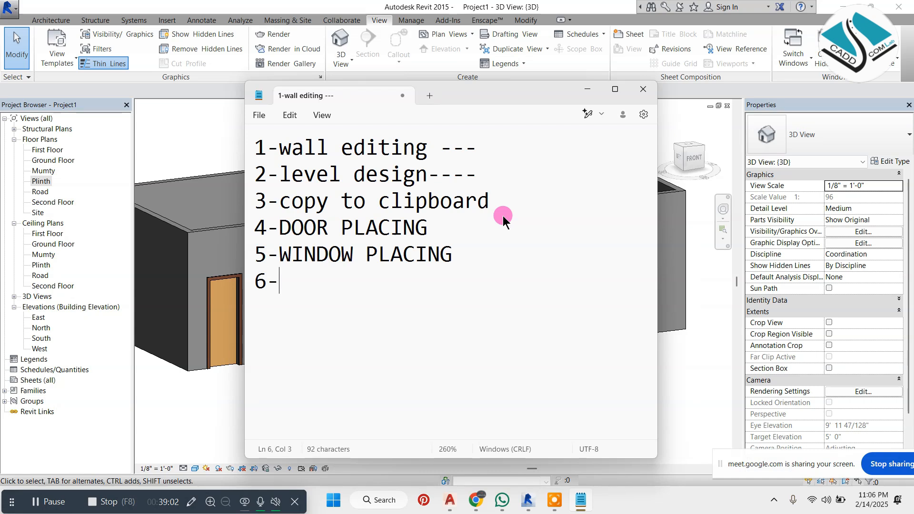
{"action": "type", "text": "6-DOOR EDI"}
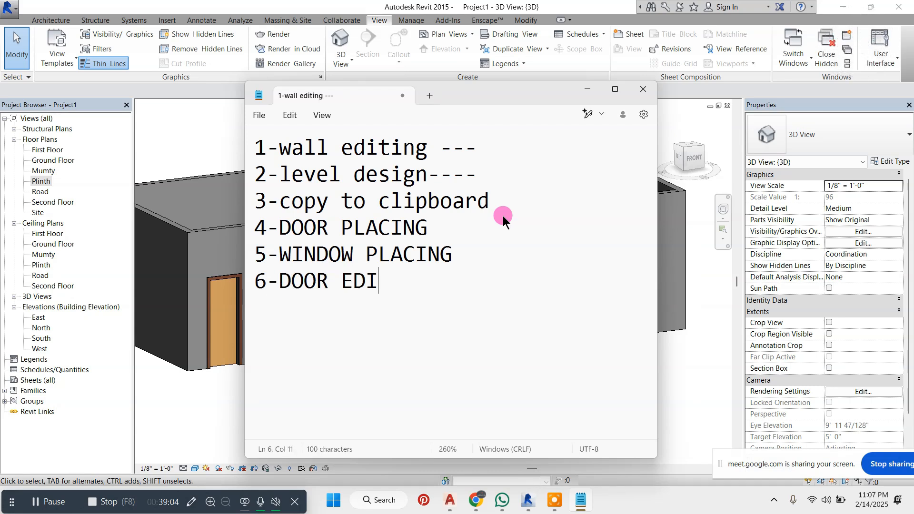
{"action": "type", "text": "TING"}
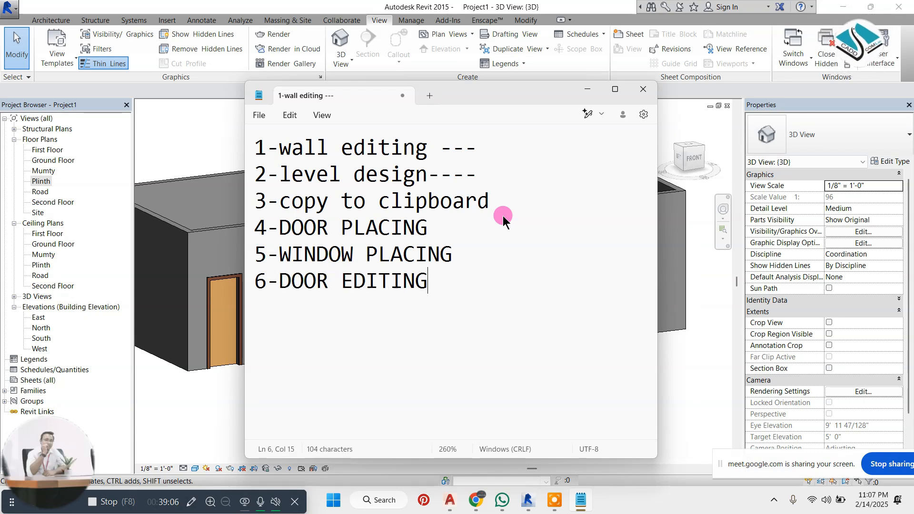
{"action": "key", "text": "Return"}
{"action": "type", "text": "7-"}
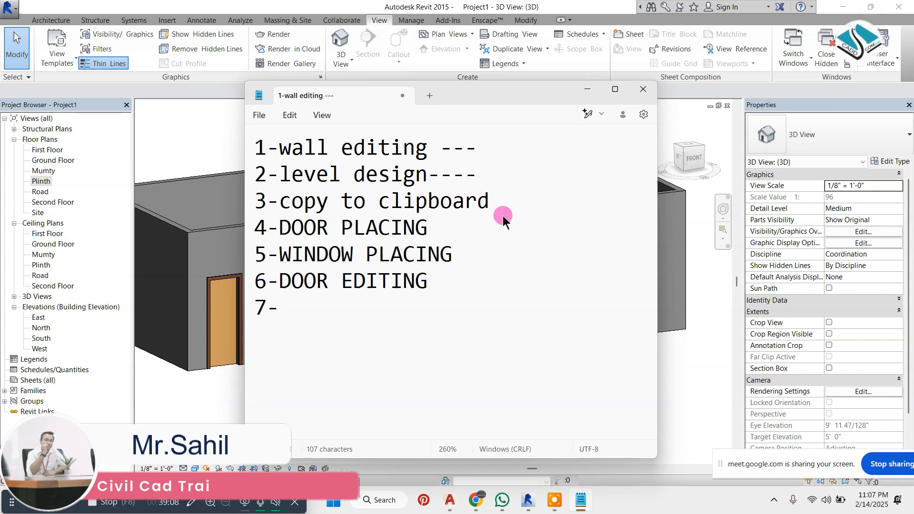
{"action": "type", "text": "WINDOW "}
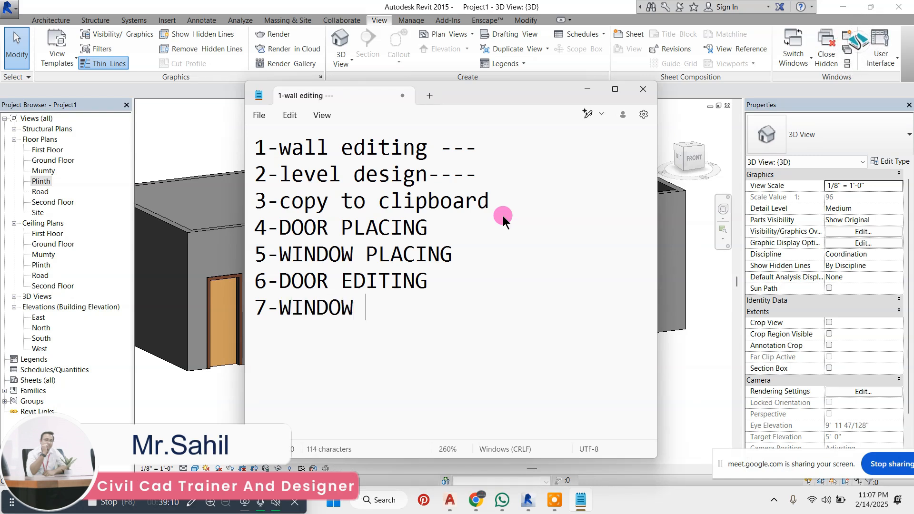
{"action": "type", "text": "EDITING"}
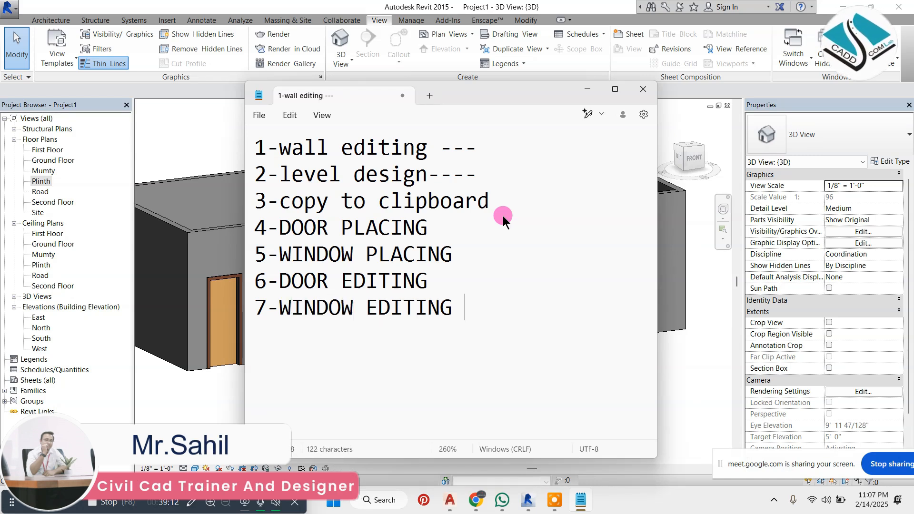
{"action": "key", "text": "Return"}
{"action": "type", "text": "8-"}
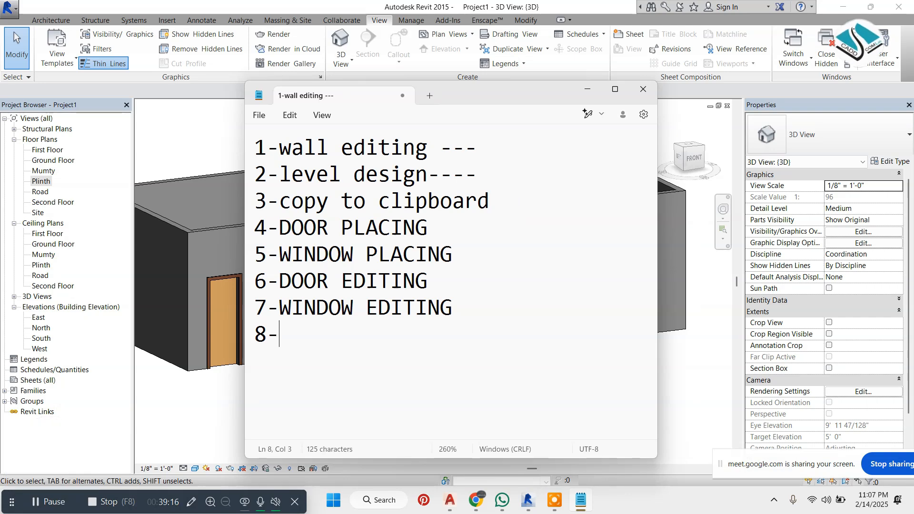
Return to Revit, open the type properties of the nearest front door, and make the dialog narrower
{"action": "left_click", "coordinate": [588, 89]}
{"action": "scroll", "coordinate": [269, 288], "scroll_direction": "up", "scroll_amount": 3}
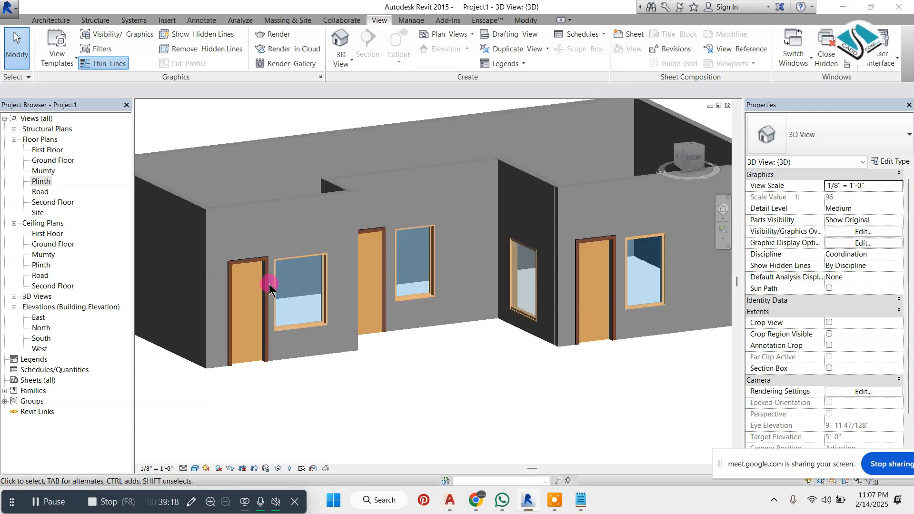
{"action": "scroll", "coordinate": [261, 257], "scroll_direction": "up", "scroll_amount": 2}
{"action": "left_click", "coordinate": [259, 251]}
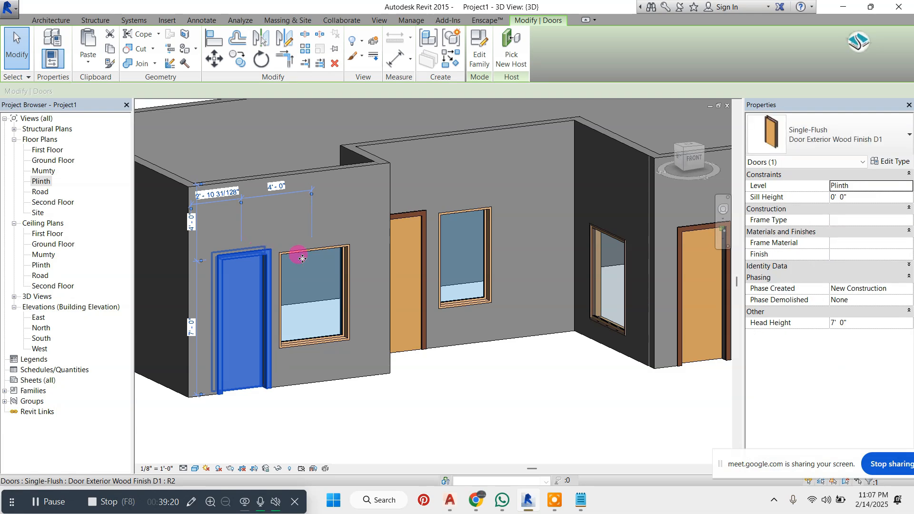
{"action": "left_click", "coordinate": [890, 162]}
{"action": "left_click_drag", "start_coordinate": [559, 28], "coordinate": [575, 49]}
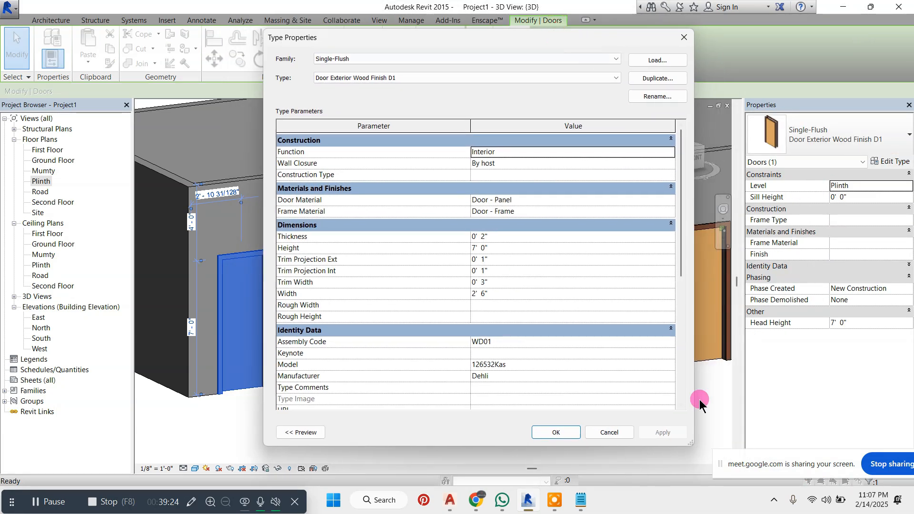
{"action": "left_click_drag", "start_coordinate": [691, 441], "coordinate": [660, 440]}
Mark the Duplicate and Load options of the type properties with the screen pen, and erase the markings
{"action": "left_click", "coordinate": [192, 502]}
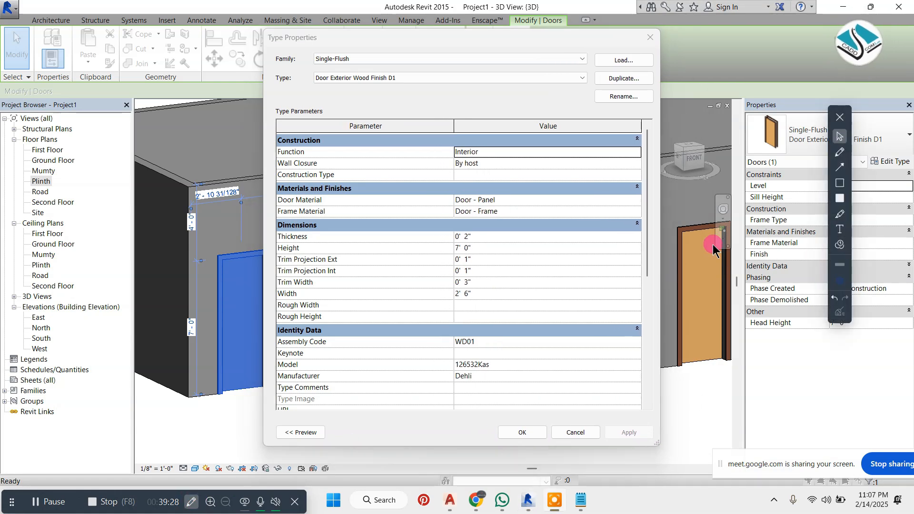
{"action": "left_click_drag", "start_coordinate": [657, 82], "coordinate": [686, 84]}
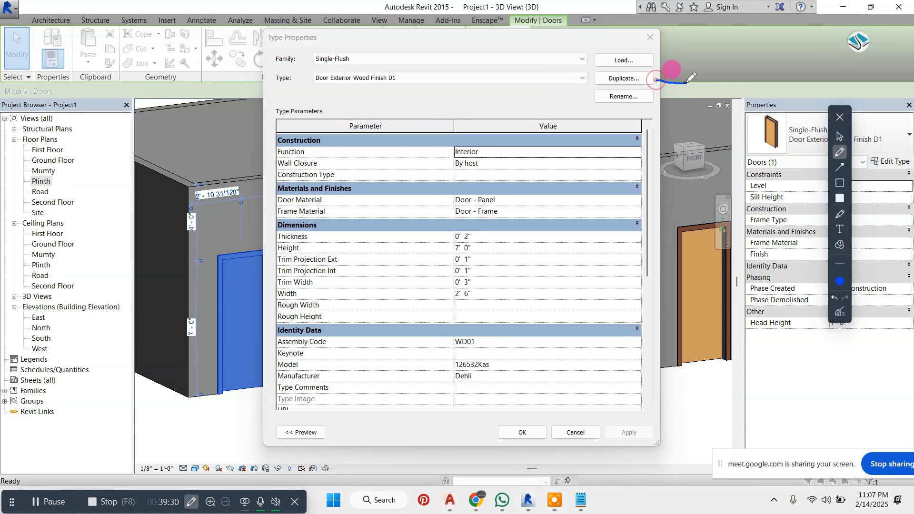
{"action": "mouse_move", "coordinate": [660, 47]}
{"action": "left_mouse_down"}
{"action": "mouse_move", "coordinate": [605, 34]}
{"action": "mouse_move", "coordinate": [576, 66]}
{"action": "mouse_move", "coordinate": [659, 53]}
{"action": "left_mouse_up"}
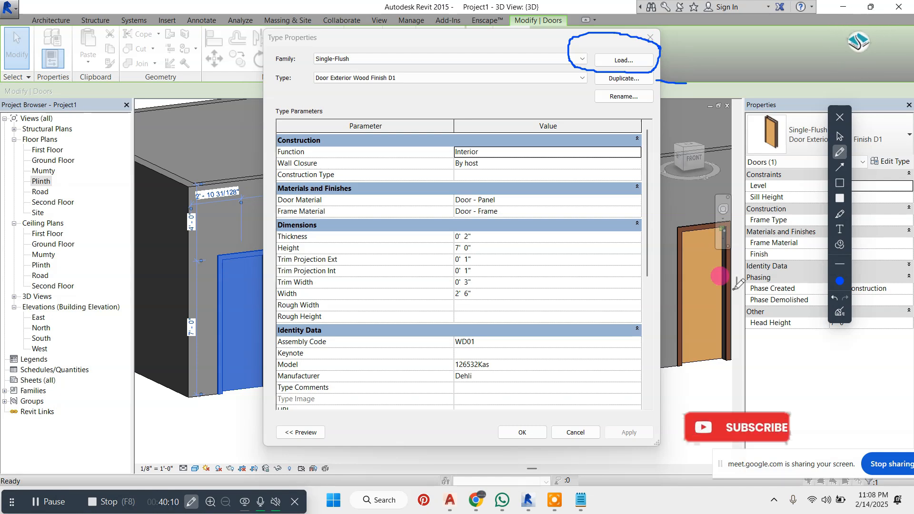
{"action": "left_click", "coordinate": [840, 312]}
{"action": "left_click", "coordinate": [839, 137]}
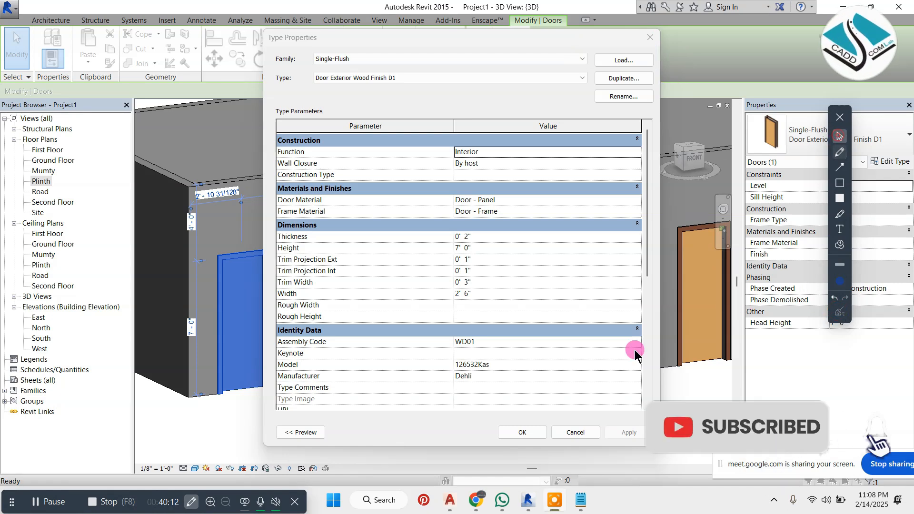
Switch to Chrome and search for REVITCITY.COM in a new tab
{"action": "mouse_move", "coordinate": [476, 500]}
{"action": "left_click", "coordinate": [420, 446]}
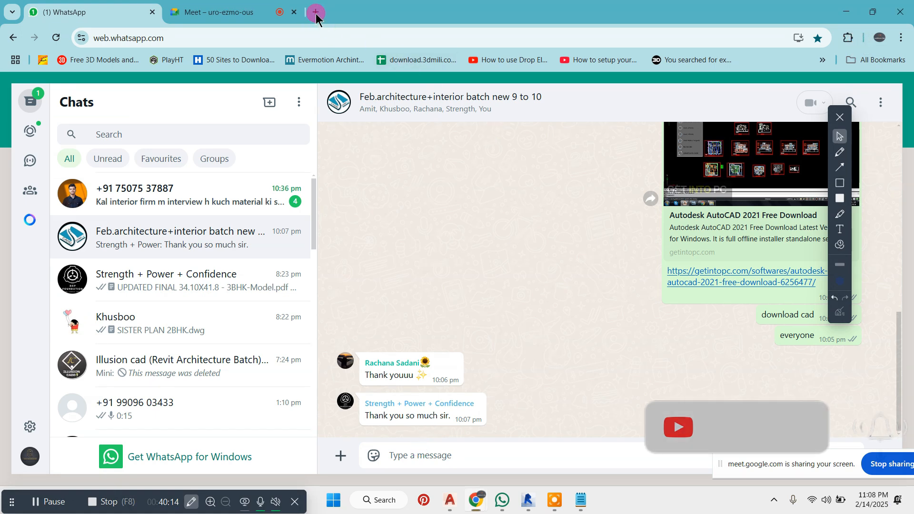
{"action": "left_click", "coordinate": [316, 12]}
{"action": "left_click", "coordinate": [358, 233]}
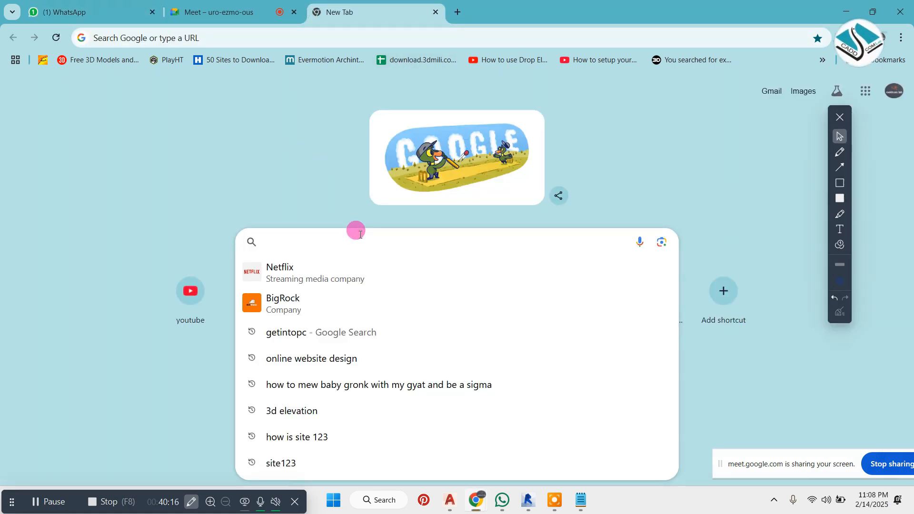
{"action": "type", "text": "REVITC"}
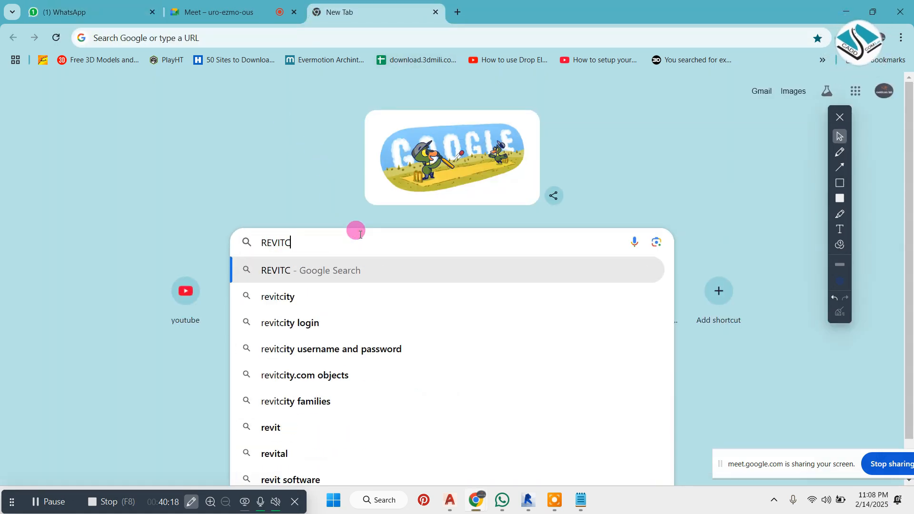
{"action": "type", "text": "ITY.C"}
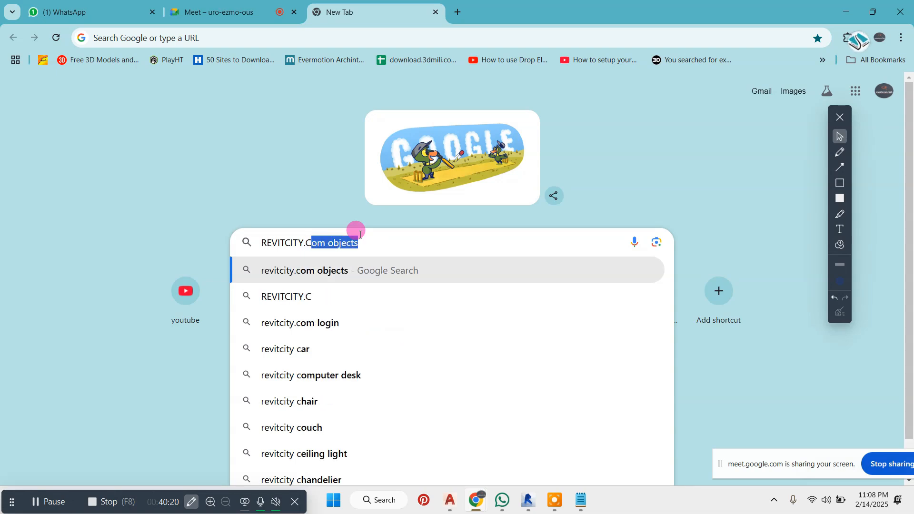
{"action": "type", "text": "OM"}
{"action": "key", "text": "Return"}
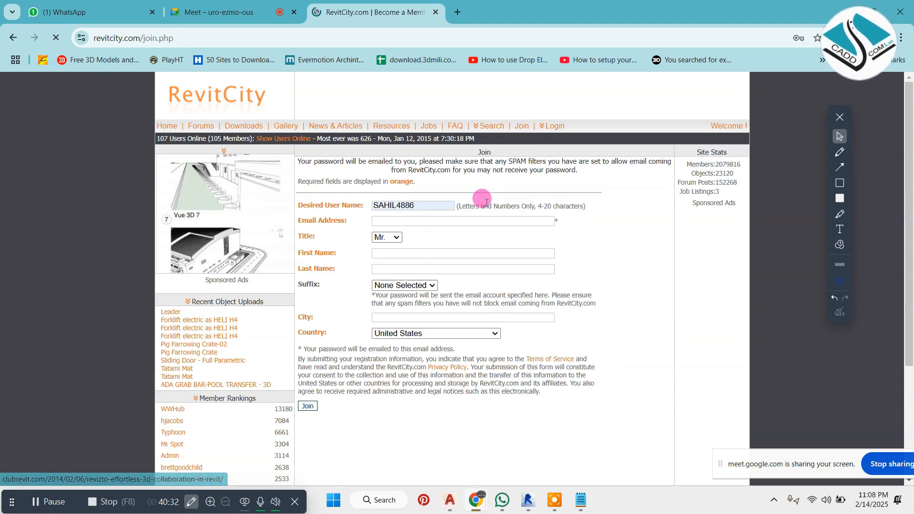
Clear the prefilled desired user name in RevitCity's join form and dismiss the saved-login suggestion
{"action": "left_click_drag", "start_coordinate": [419, 205], "coordinate": [364, 204]}
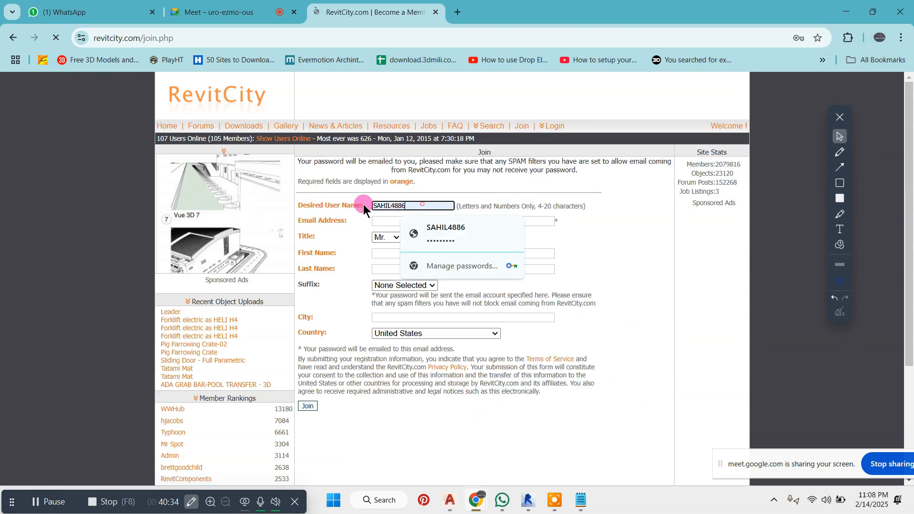
{"action": "key", "text": "BackSpace"}
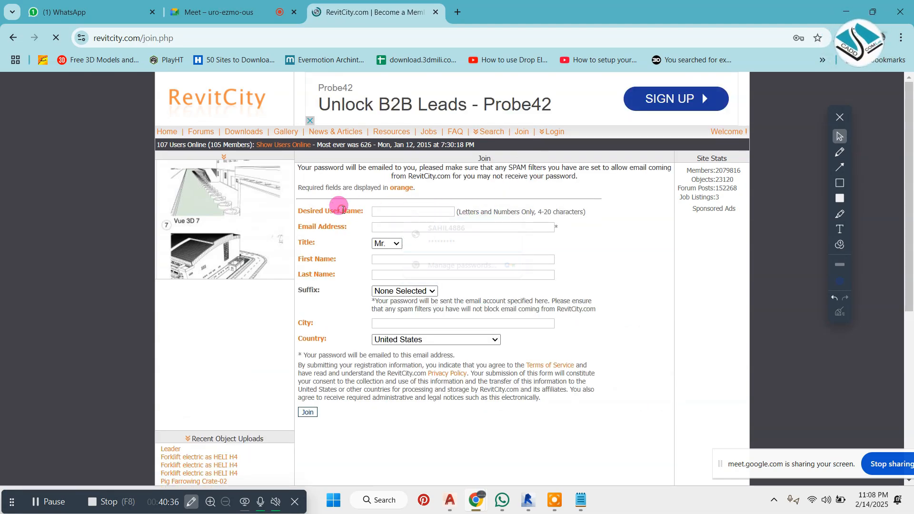
{"action": "left_click", "coordinate": [377, 228]}
{"action": "left_click", "coordinate": [345, 244]}
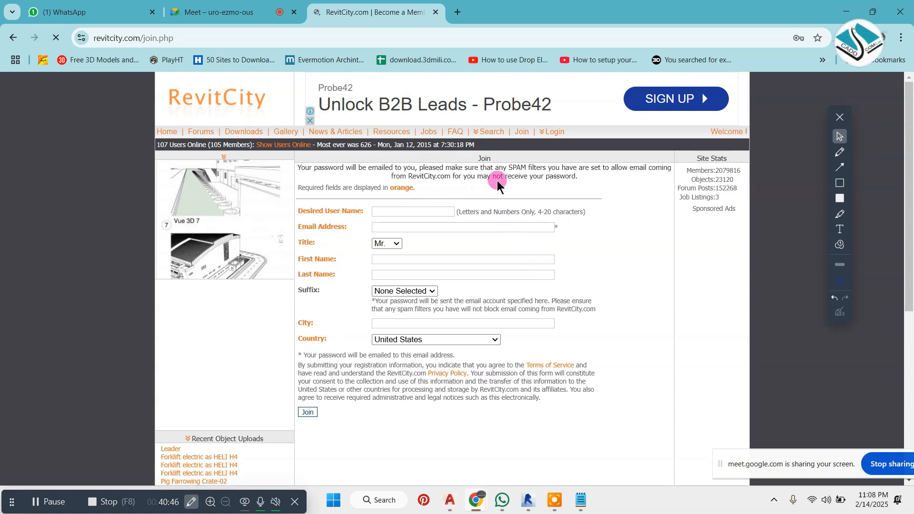
Search RevitCity's Downloads area for WINDOW and browse the listed window families
{"action": "mouse_move", "coordinate": [548, 132]}
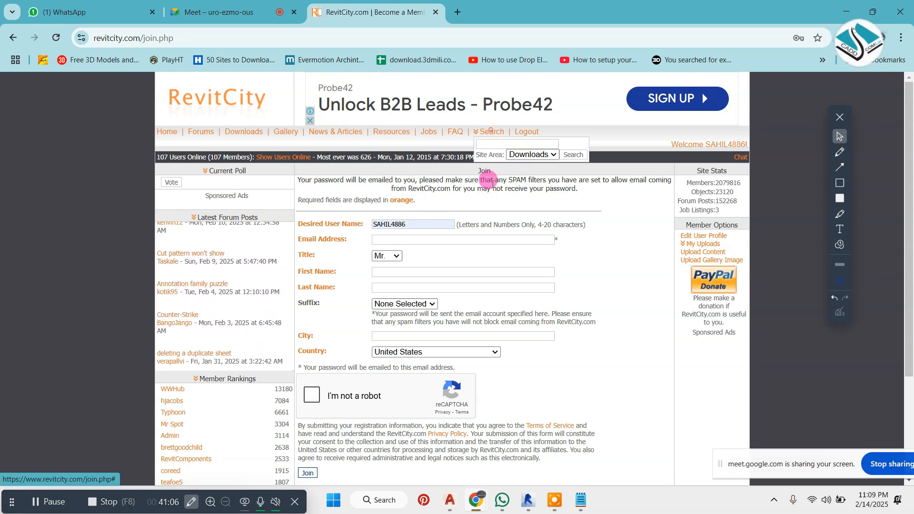
{"action": "left_click", "coordinate": [498, 144]}
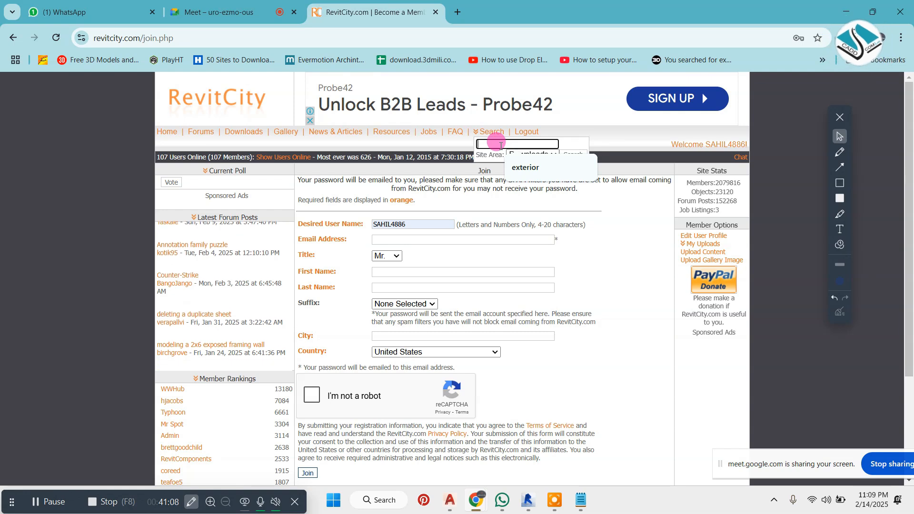
{"action": "type", "text": "WIB"}
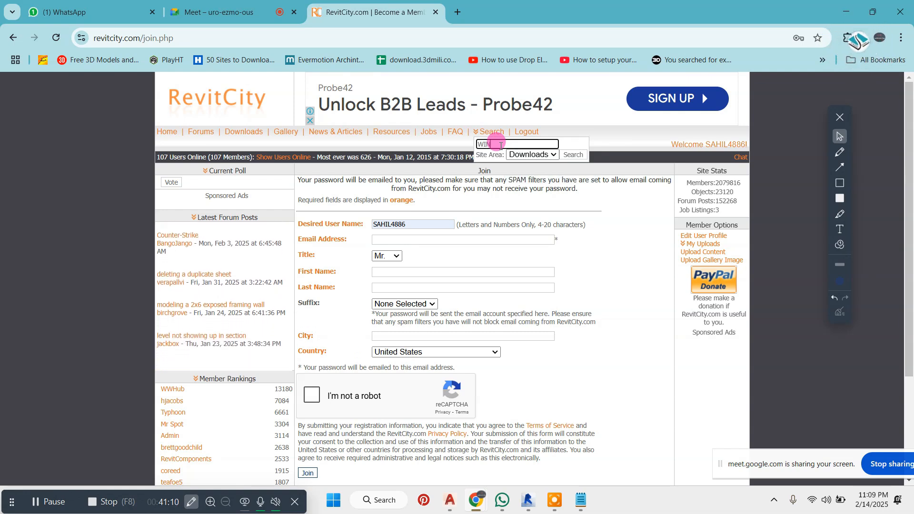
{"action": "type", "text": "DOW"}
{"action": "key", "text": "Return"}
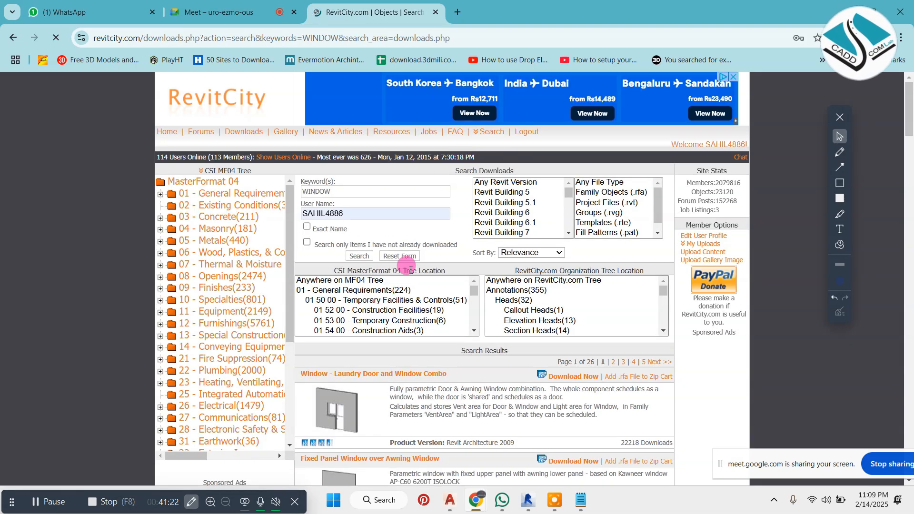
{"action": "scroll", "coordinate": [422, 264], "scroll_direction": "down", "scroll_amount": 7}
{"action": "scroll", "coordinate": [439, 265], "scroll_direction": "down", "scroll_amount": 8}
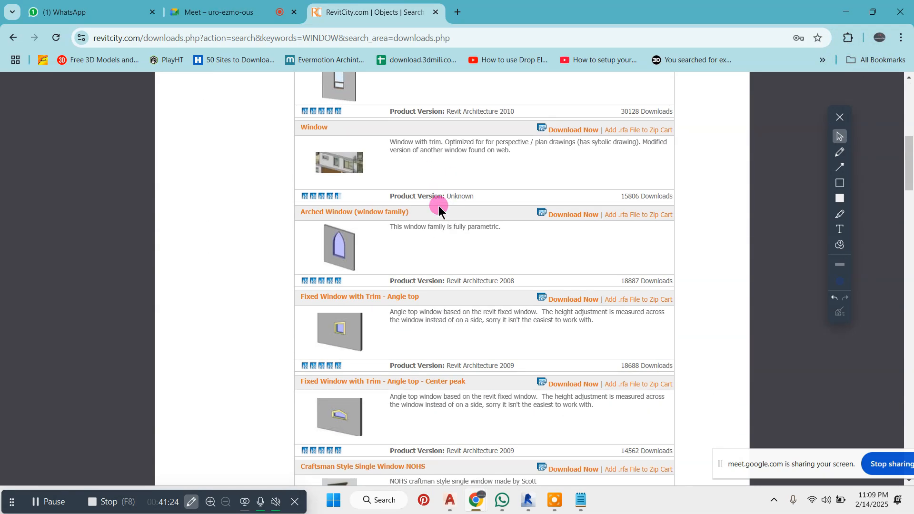
{"action": "scroll", "coordinate": [433, 245], "scroll_direction": "down", "scroll_amount": 8}
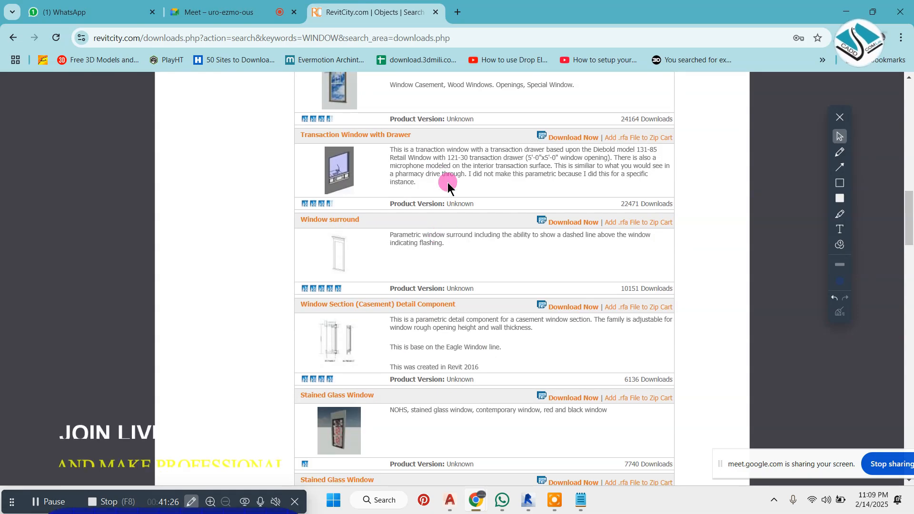
{"action": "scroll", "coordinate": [452, 210], "scroll_direction": "down", "scroll_amount": 12}
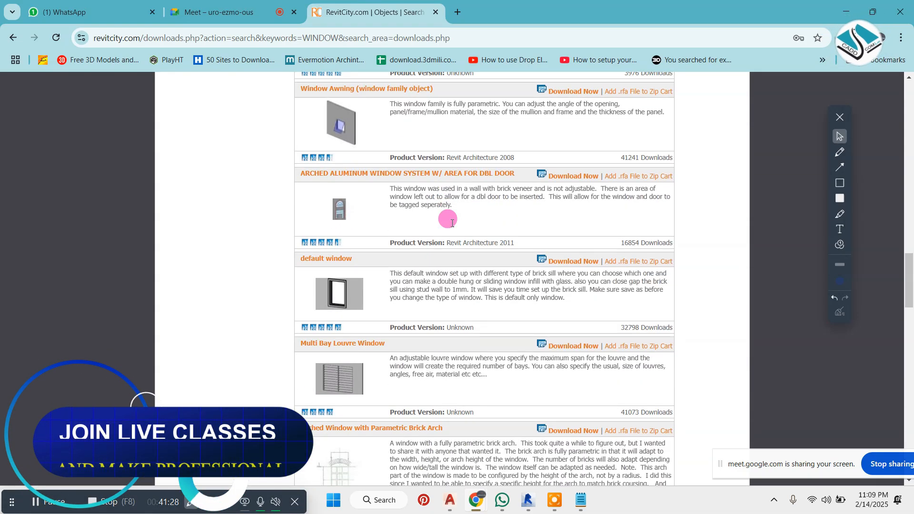
{"action": "scroll", "coordinate": [451, 223], "scroll_direction": "down", "scroll_amount": 4}
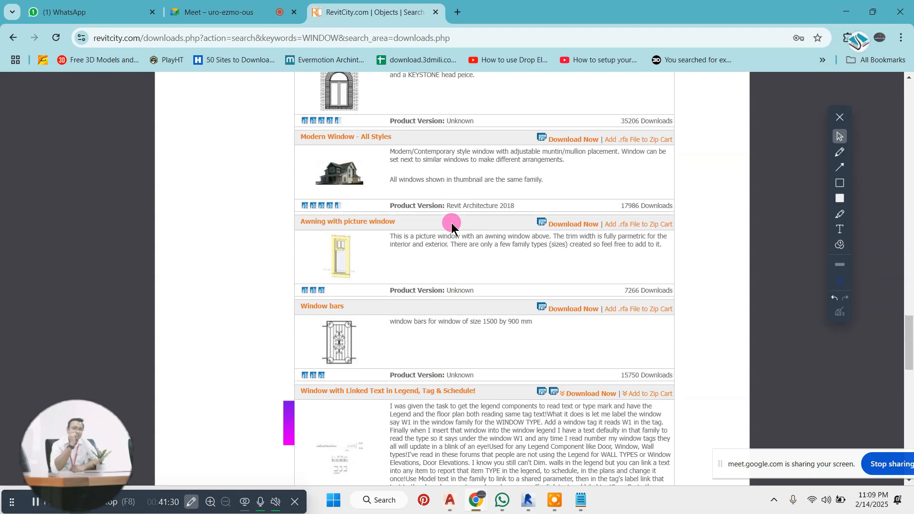
{"action": "scroll", "coordinate": [452, 223], "scroll_direction": "down", "scroll_amount": 2}
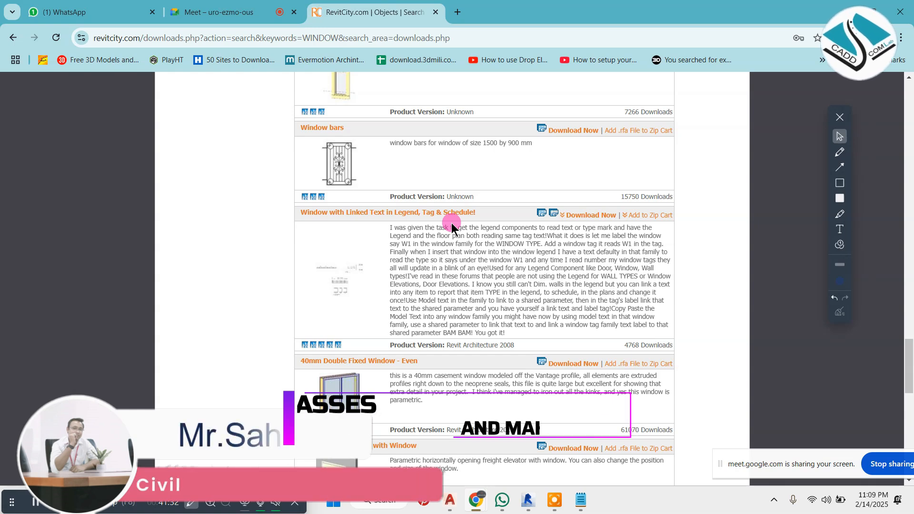